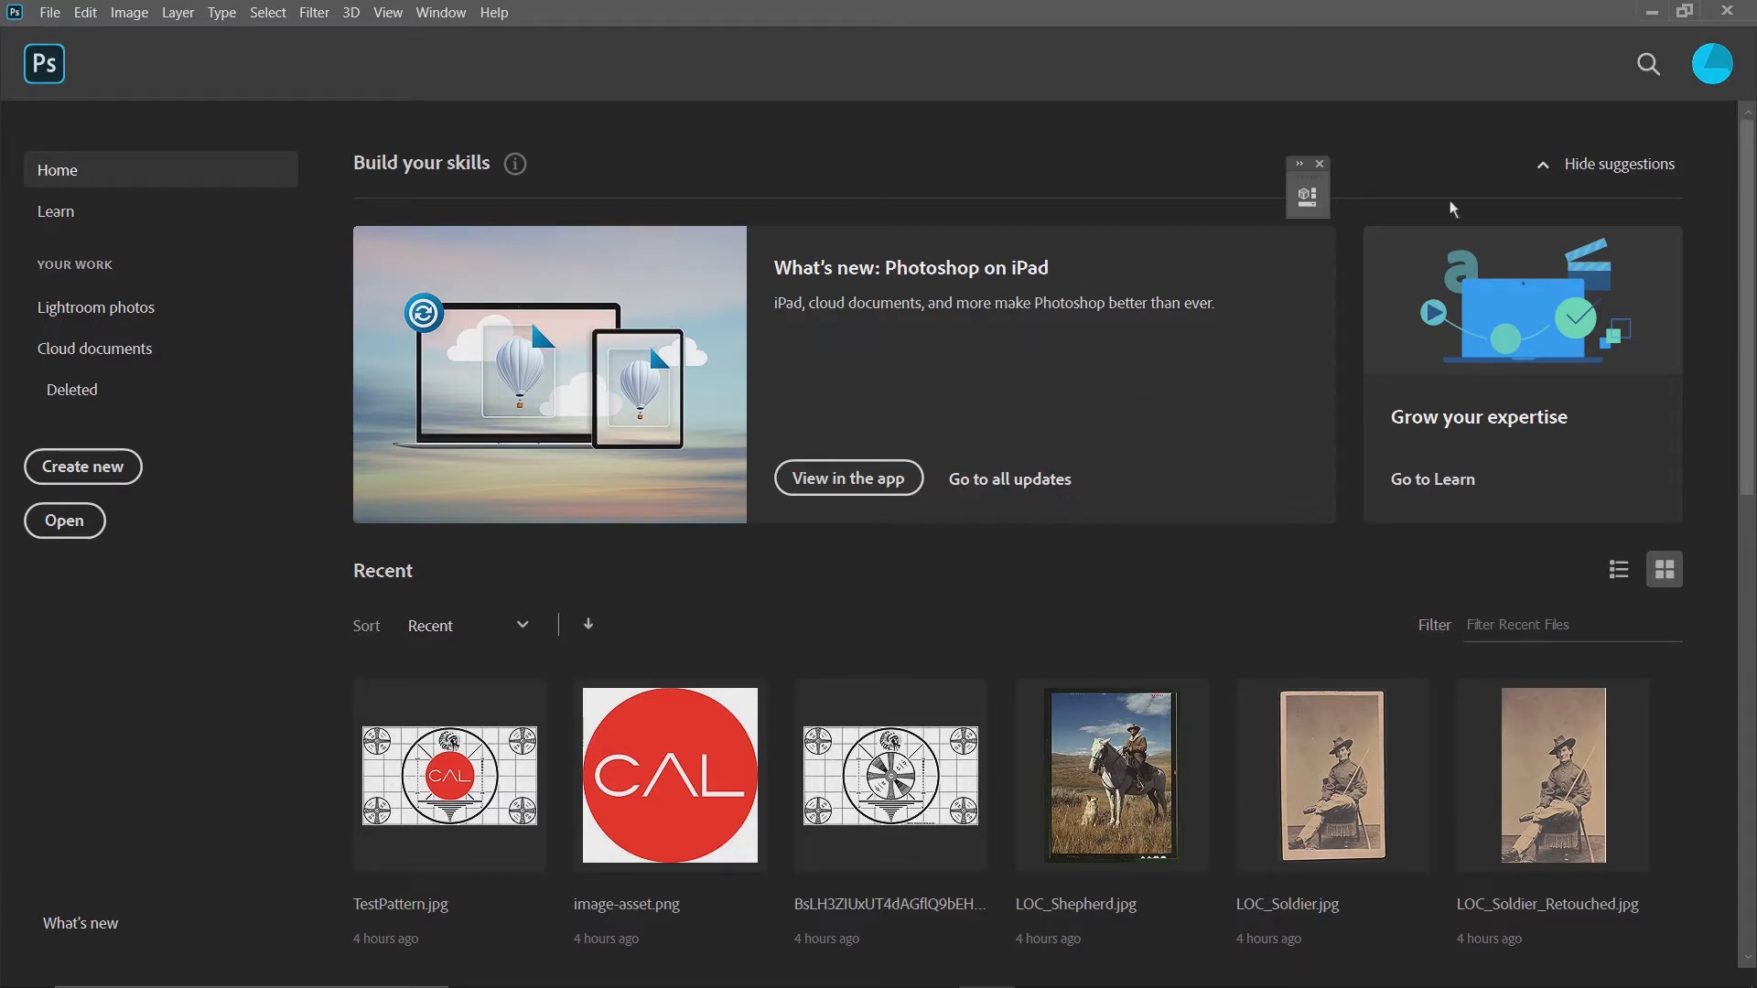
Hide the suggestions on the home screen and show them again.
{"action": "left_click", "coordinate": [1541, 168]}
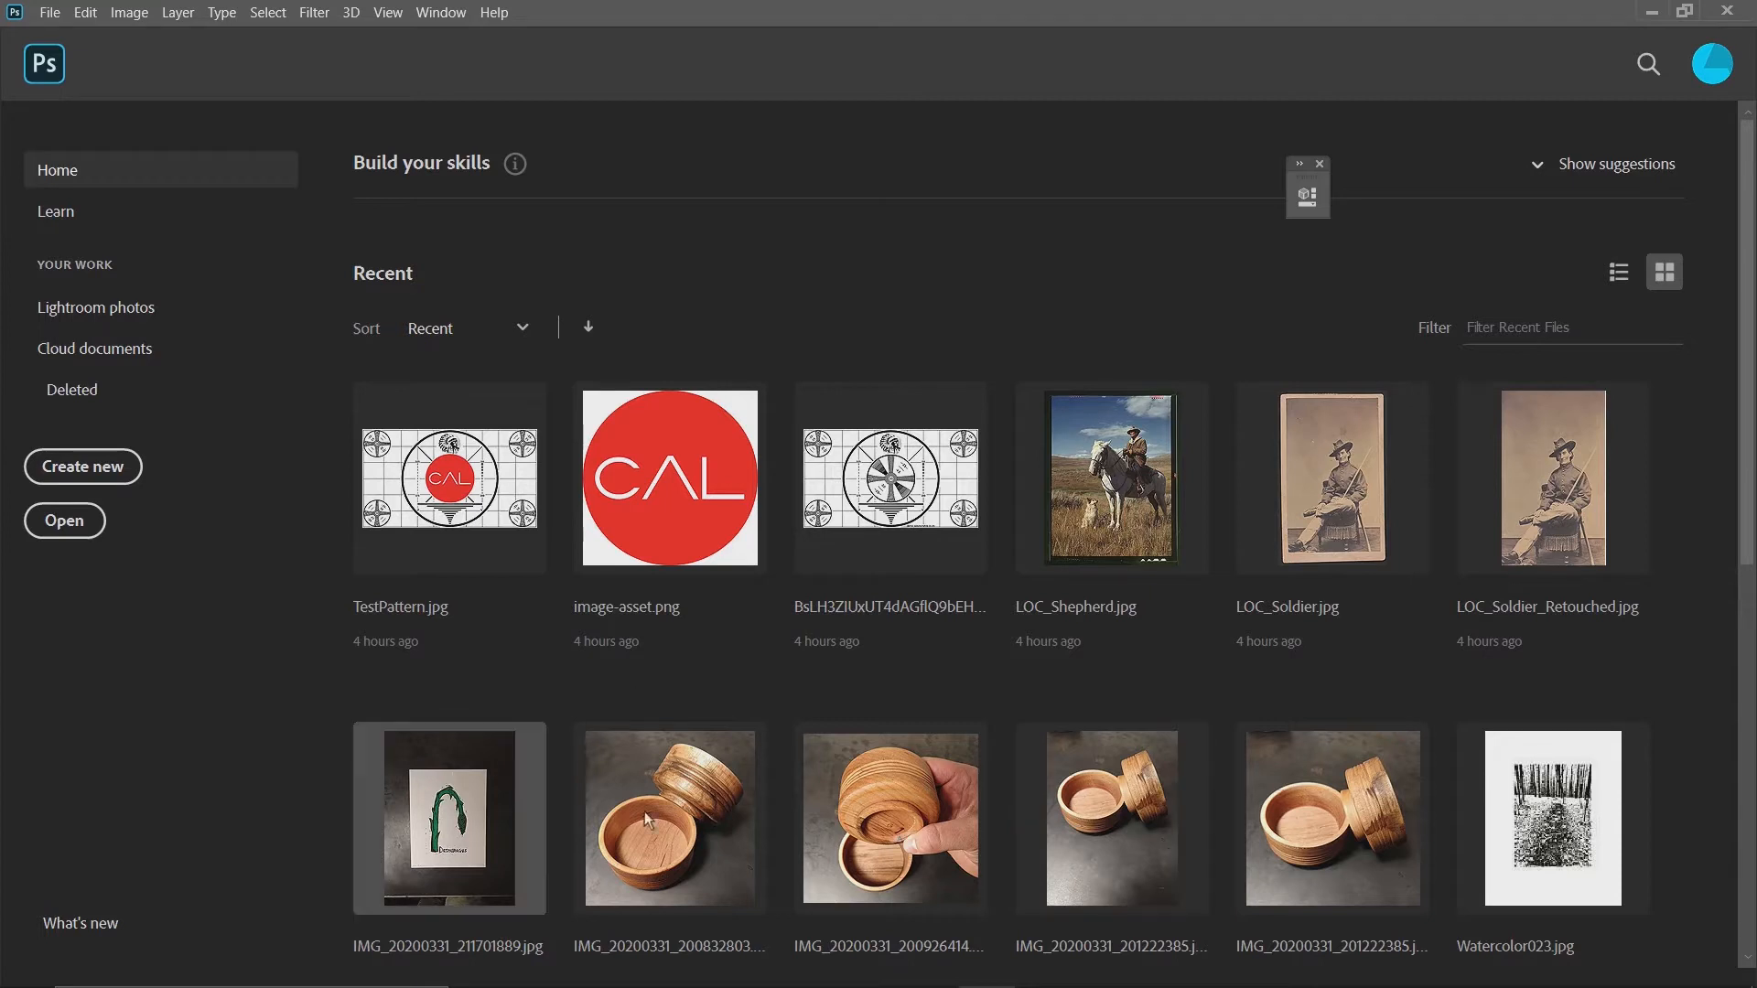
{"action": "left_click", "coordinate": [1538, 167]}
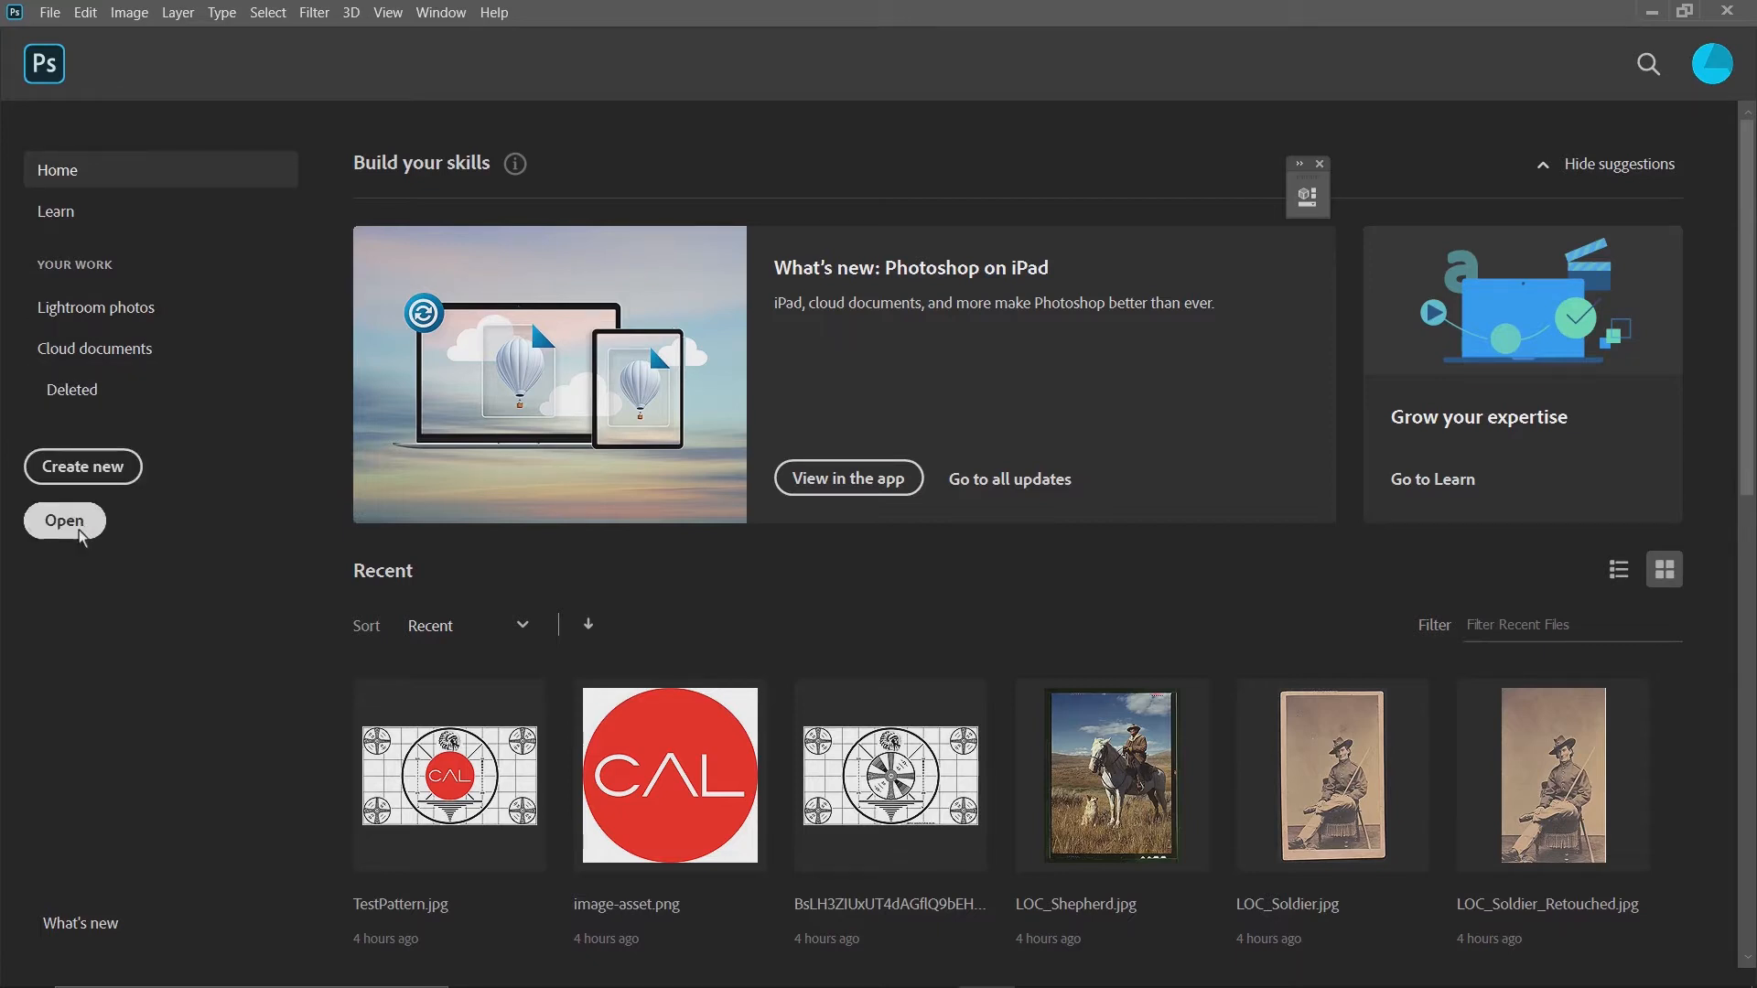
Start a new document and browse the Photo, Print, Art & Illustration, Web and Mobile presets.
{"action": "left_click", "coordinate": [73, 472]}
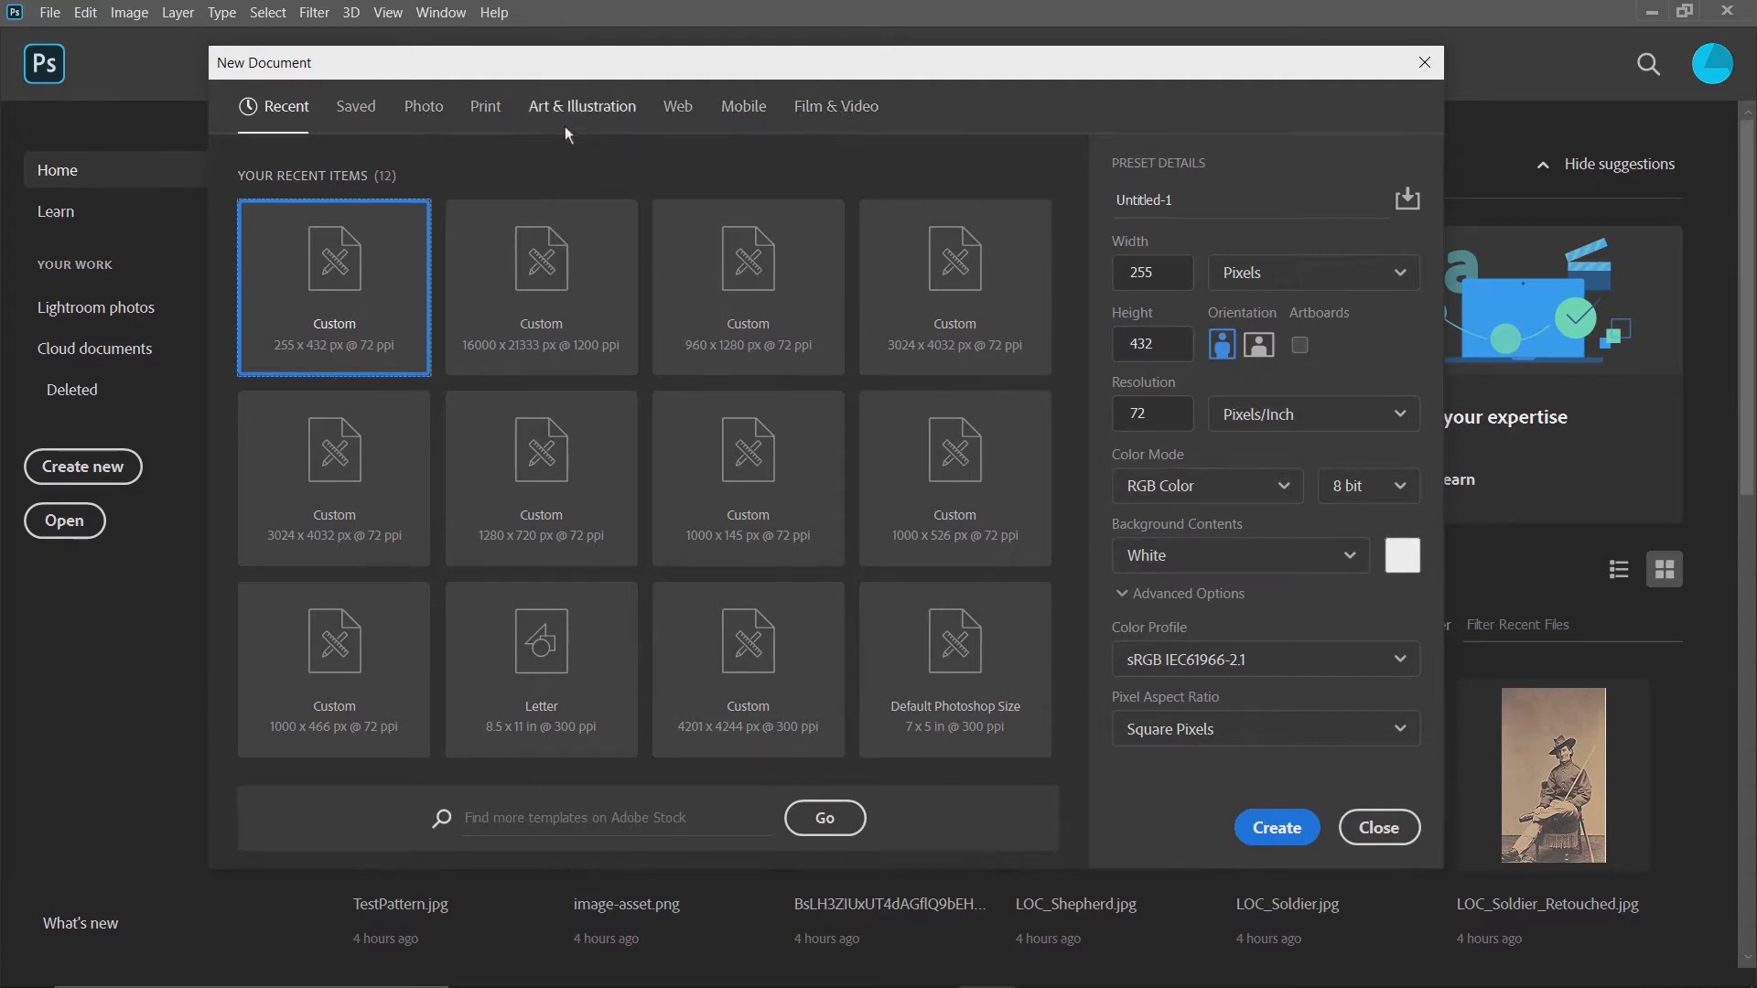
{"action": "left_click", "coordinate": [436, 108]}
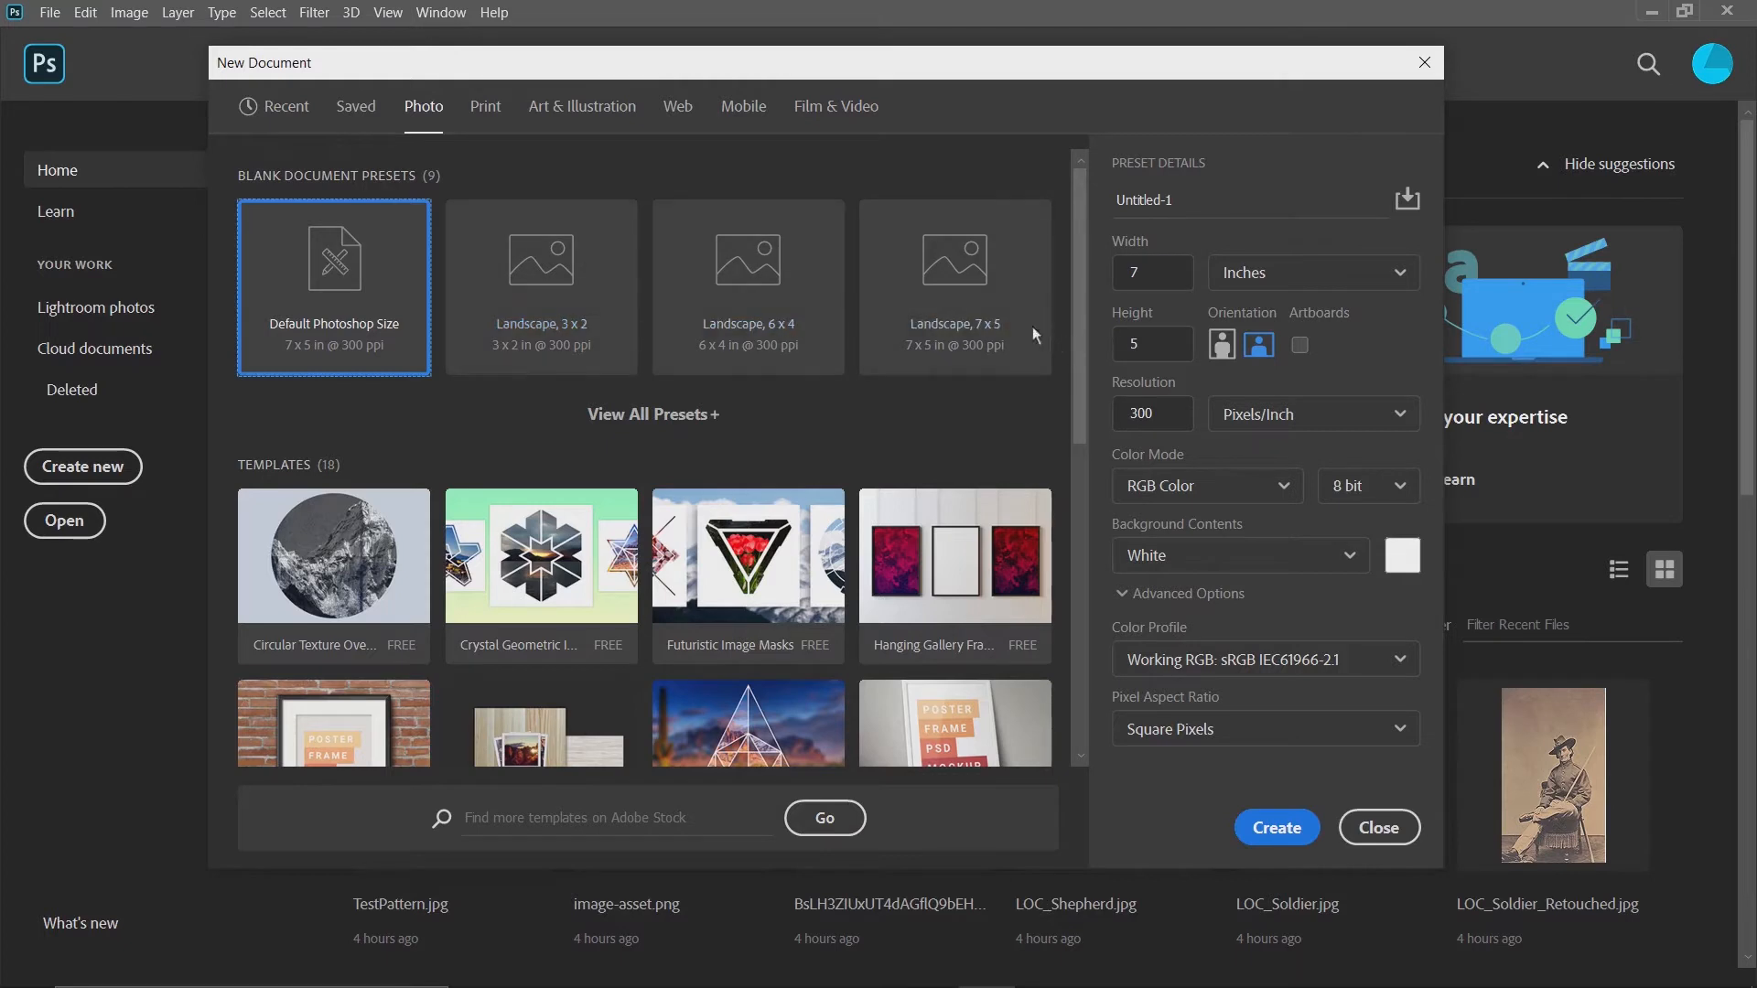
{"action": "left_click", "coordinate": [483, 107]}
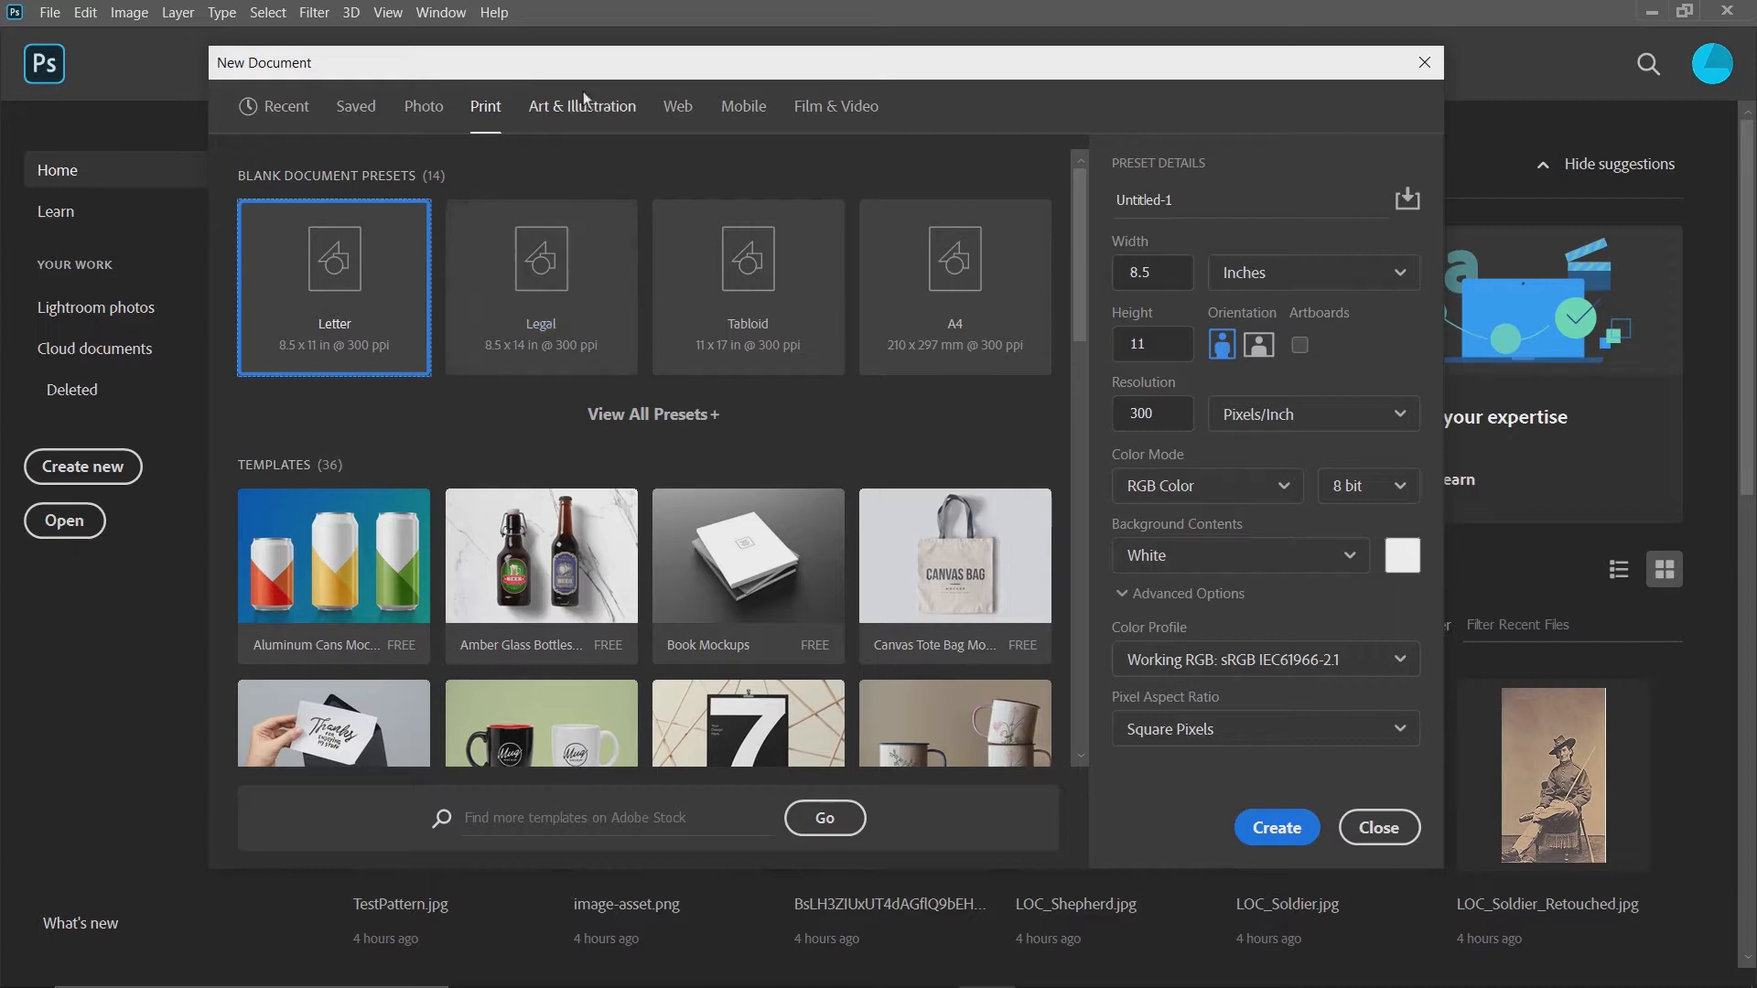
{"action": "left_click", "coordinate": [623, 111]}
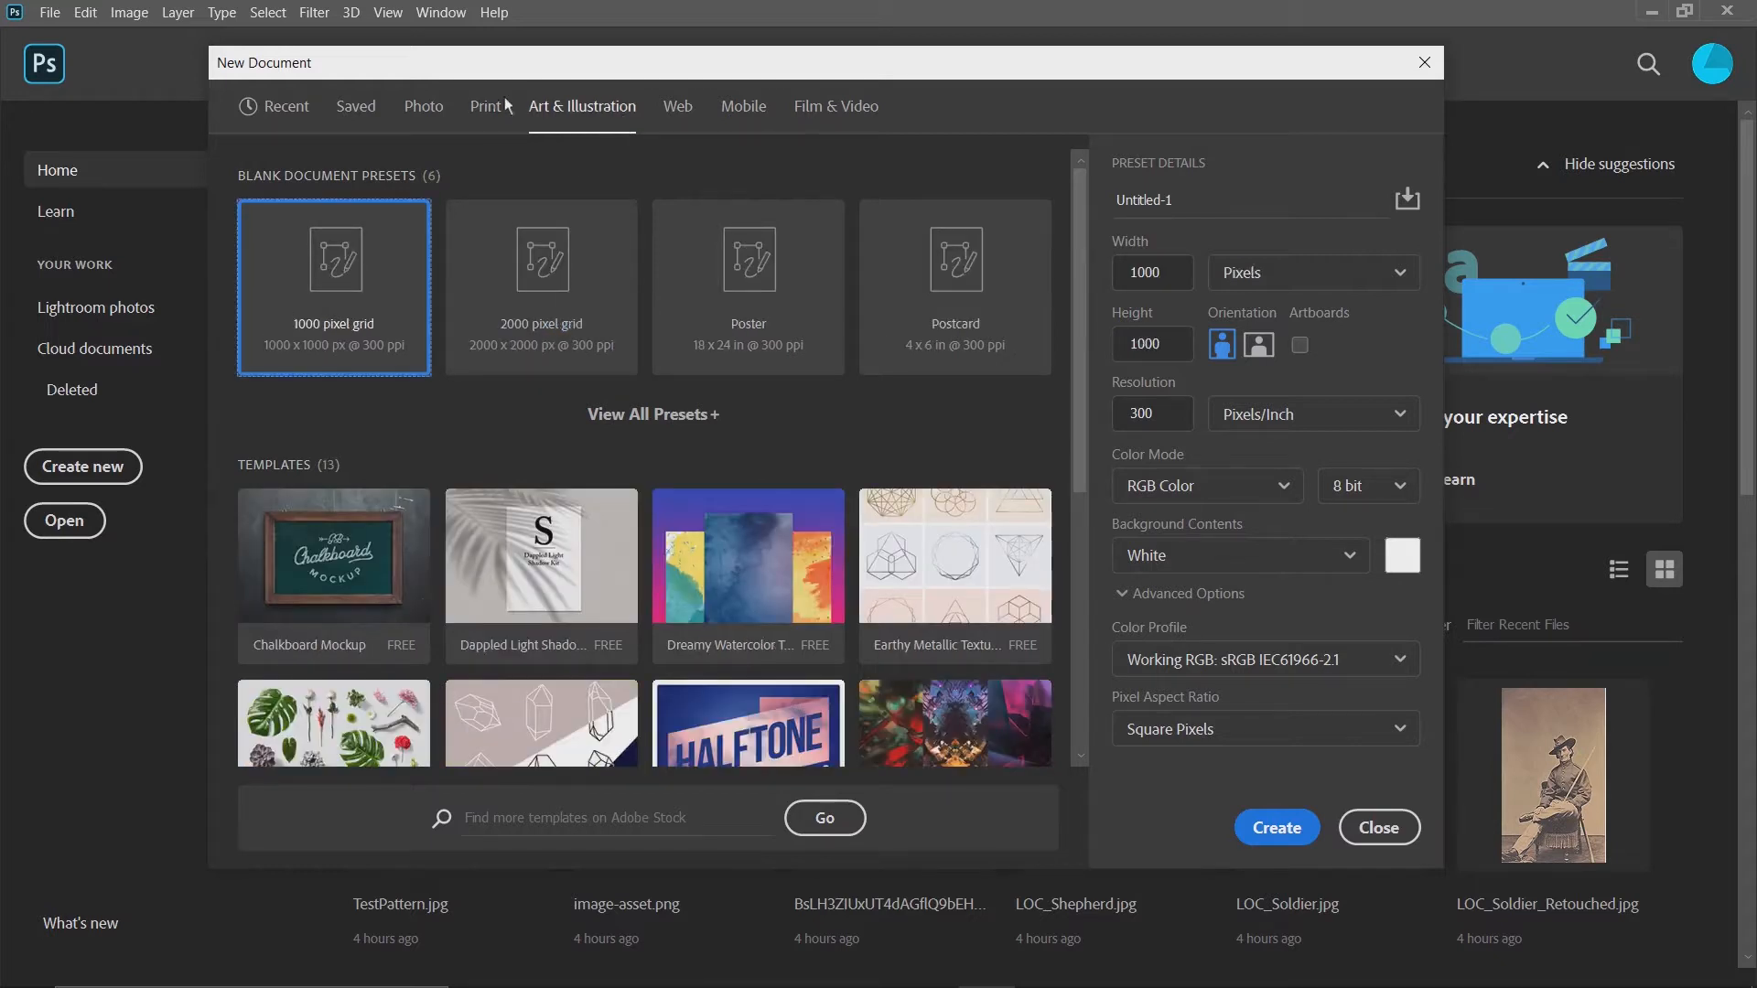
{"action": "left_click", "coordinate": [675, 108]}
{"action": "left_click", "coordinate": [747, 116]}
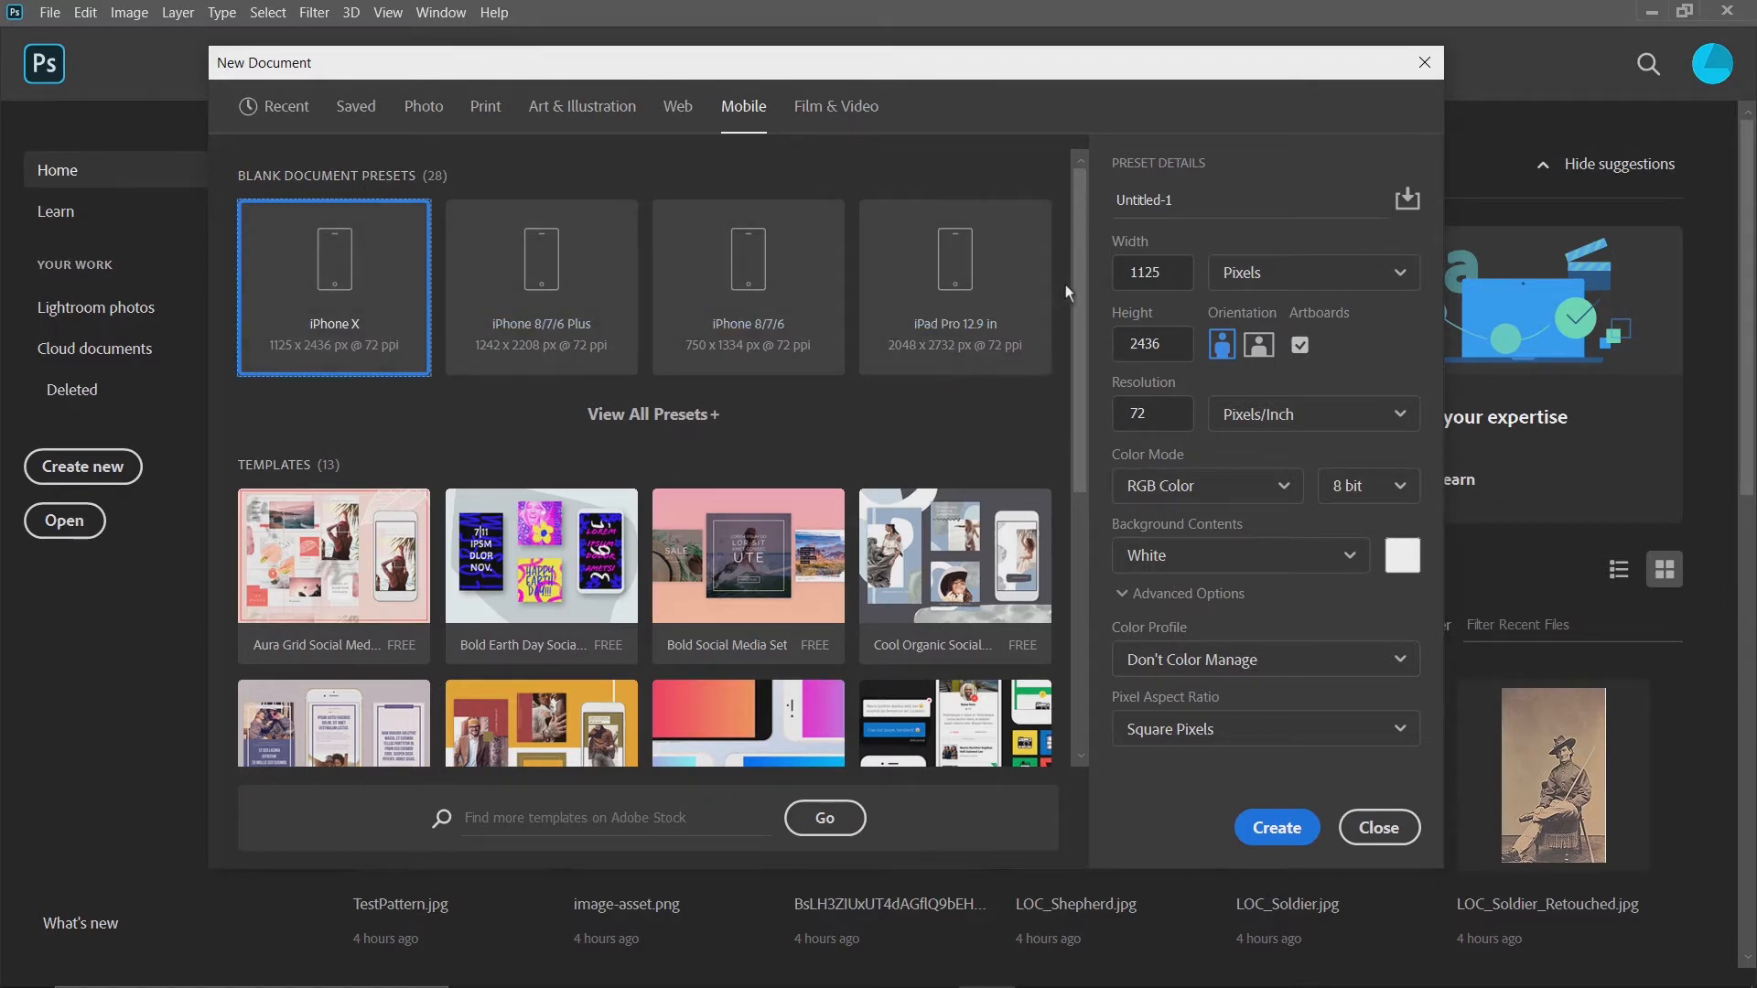
Show all blank document presets for Mobile and look through the full list.
{"action": "left_click_drag", "start_coordinate": [1080, 282], "coordinate": [1058, 321]}
{"action": "left_click", "coordinate": [652, 346]}
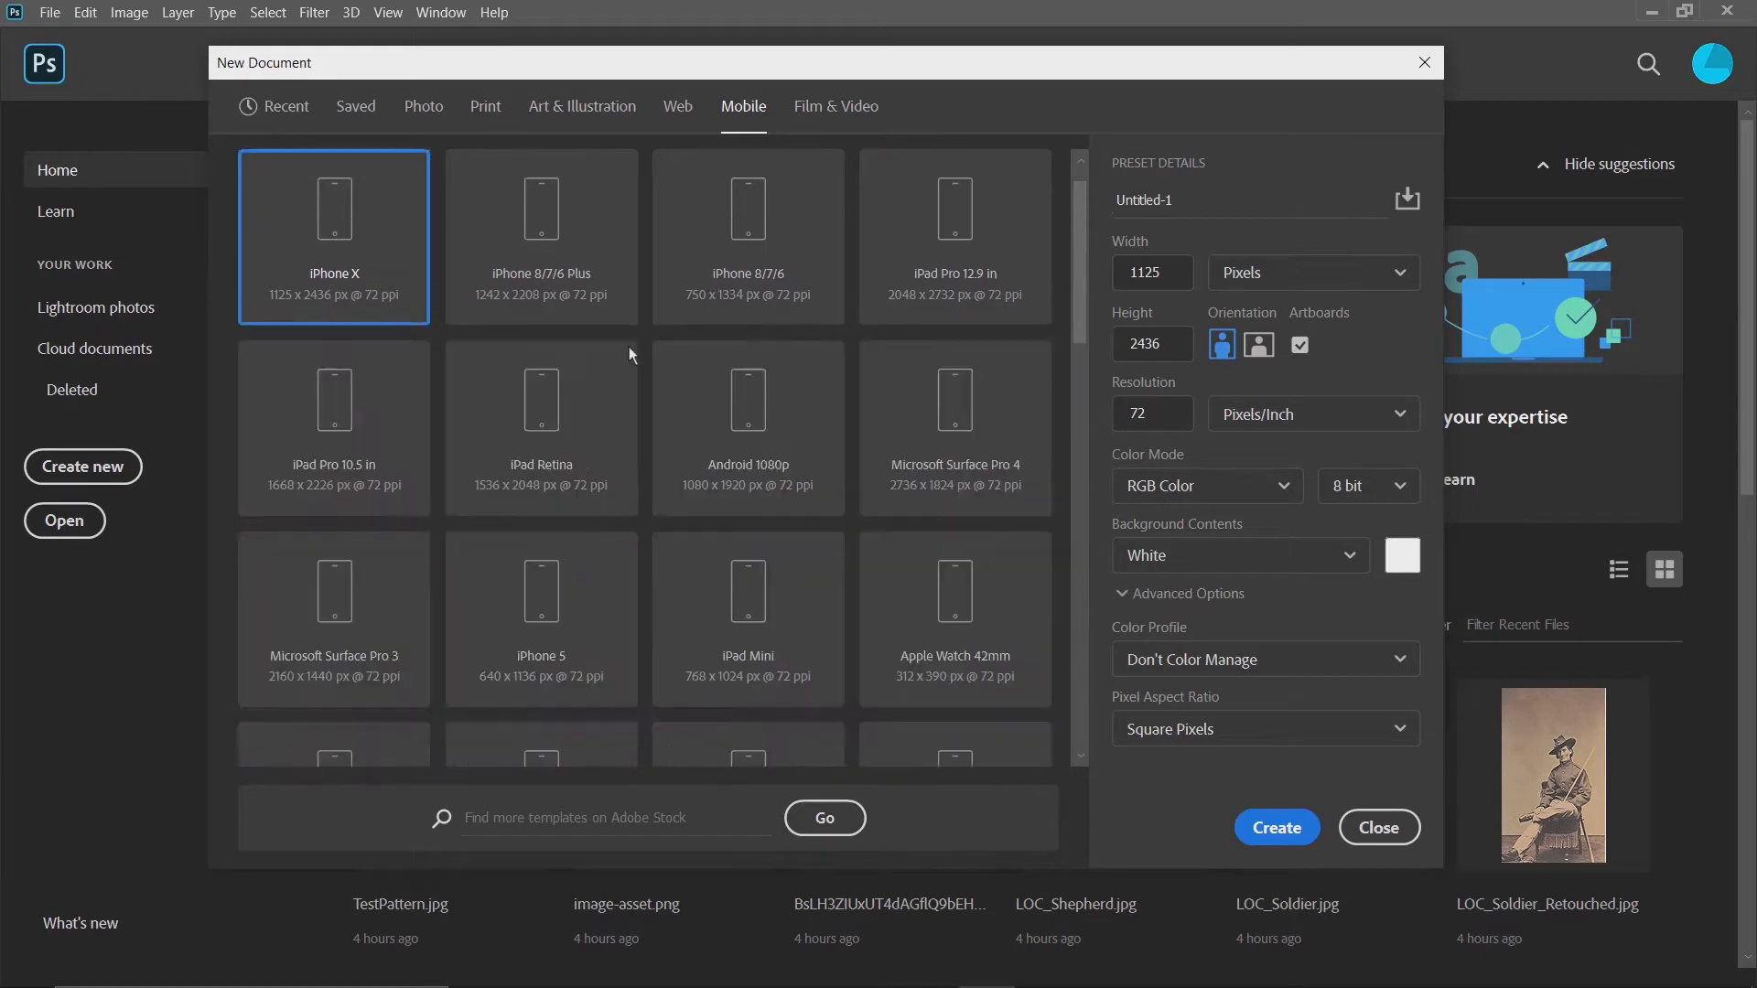
{"action": "scroll", "coordinate": [618, 379], "scroll_direction": "down", "scroll_amount": 1}
{"action": "scroll", "coordinate": [618, 383], "scroll_direction": "down", "scroll_amount": 5}
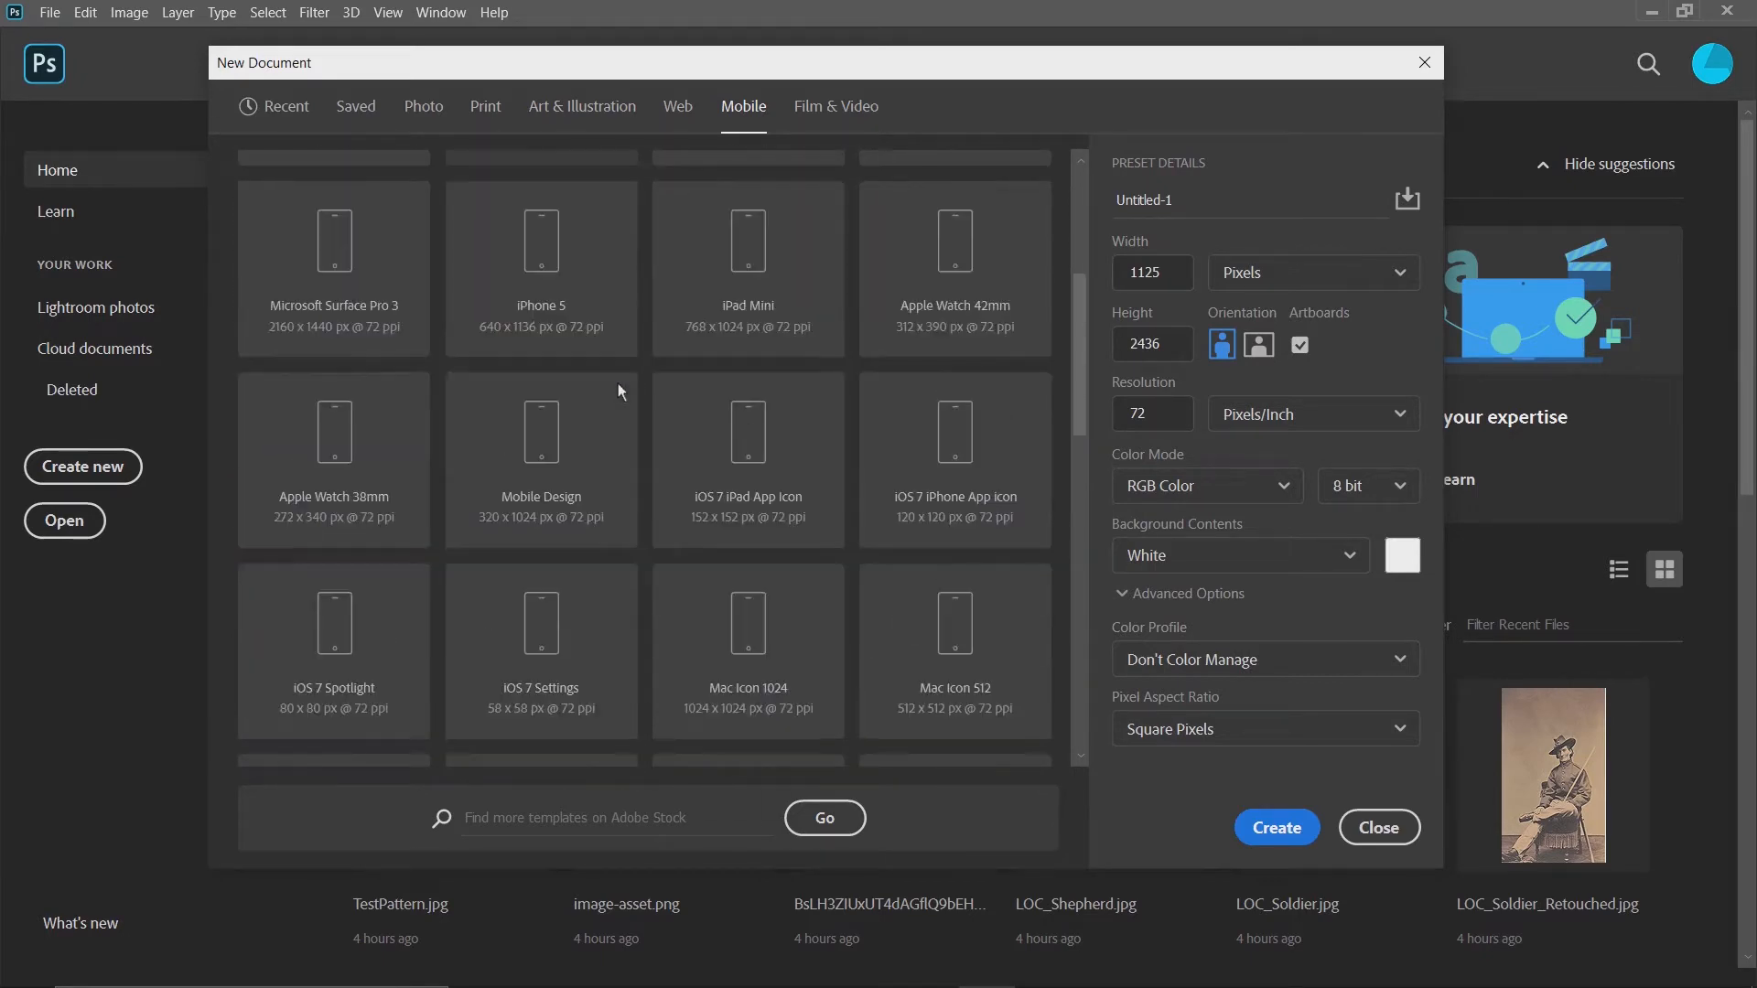
{"action": "scroll", "coordinate": [618, 383], "scroll_direction": "down", "scroll_amount": 5}
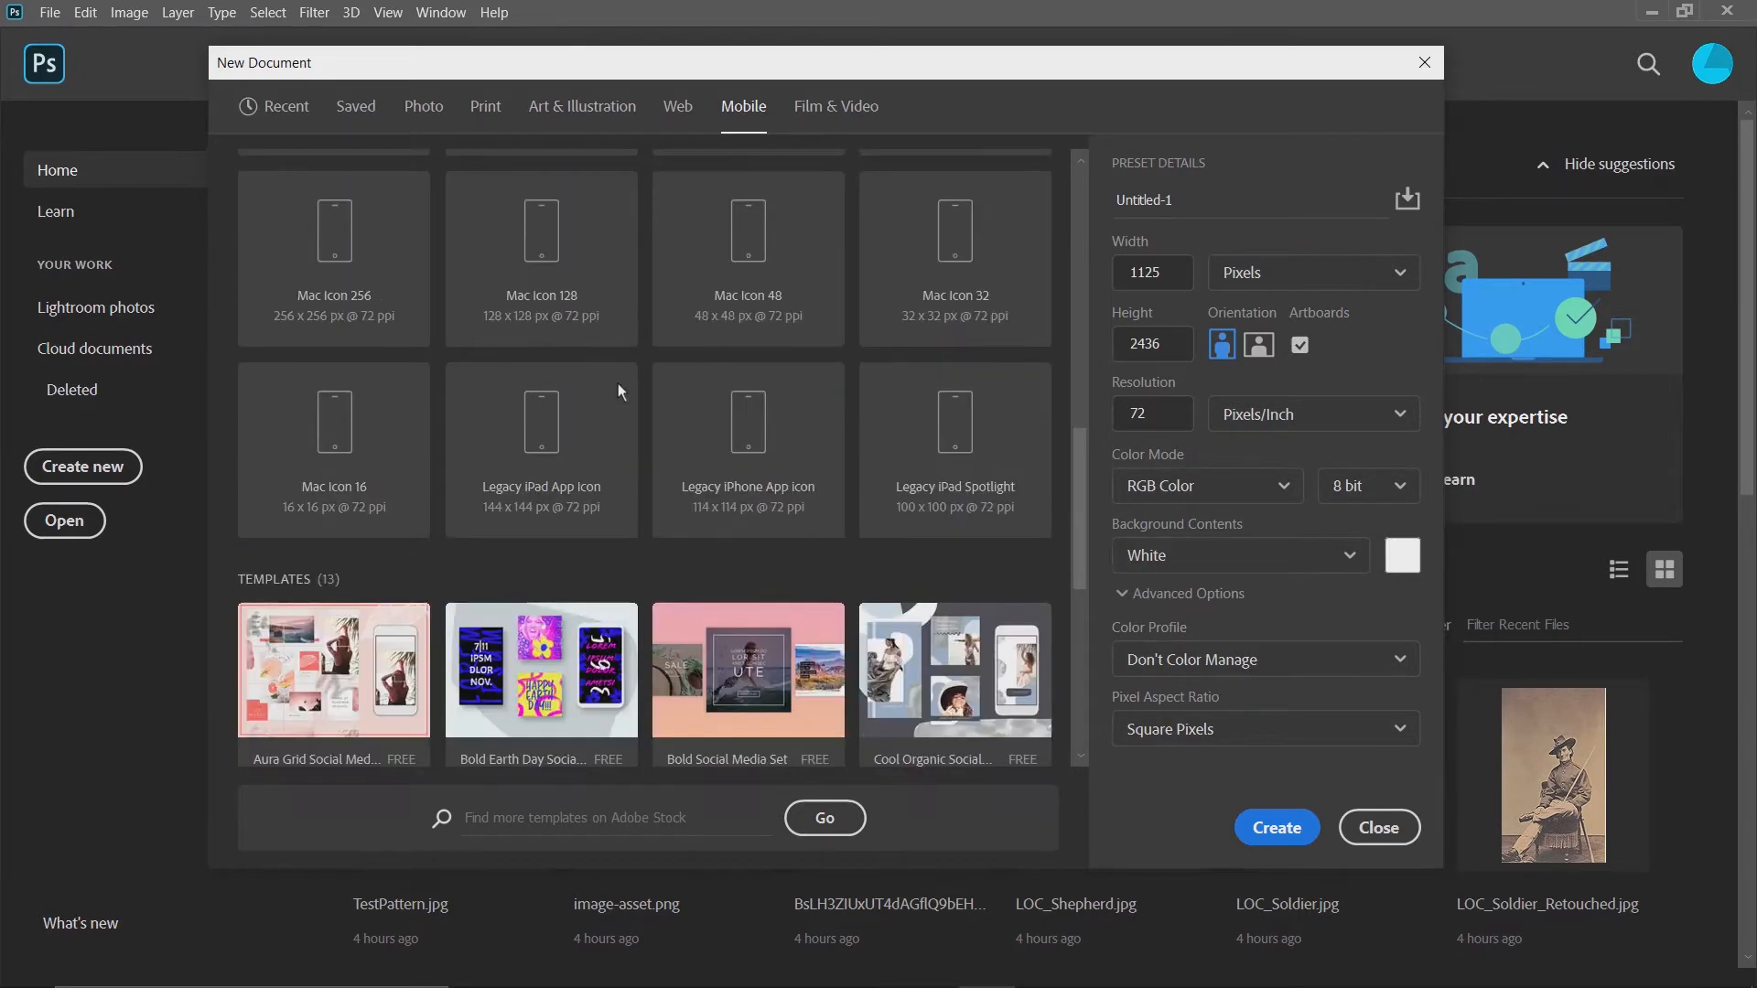
{"action": "scroll", "coordinate": [618, 383], "scroll_direction": "up", "scroll_amount": 4}
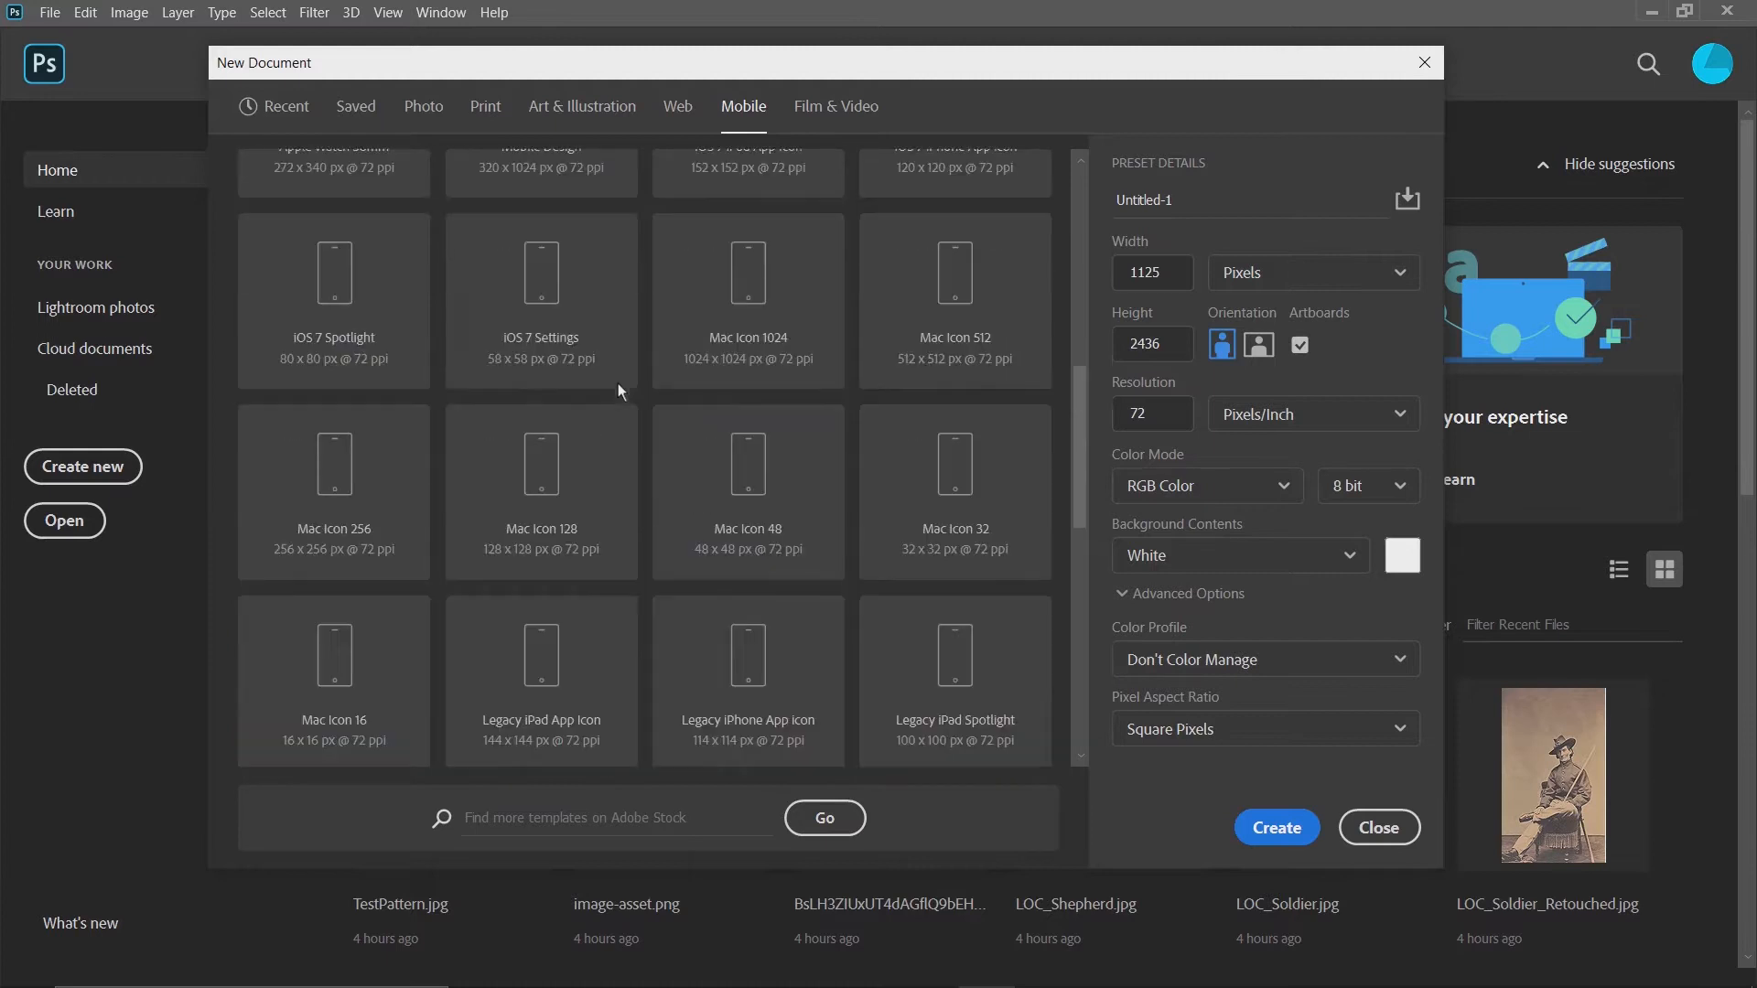
Show all blank document presets for Art & Illustration and look them over.
{"action": "left_click", "coordinate": [562, 106]}
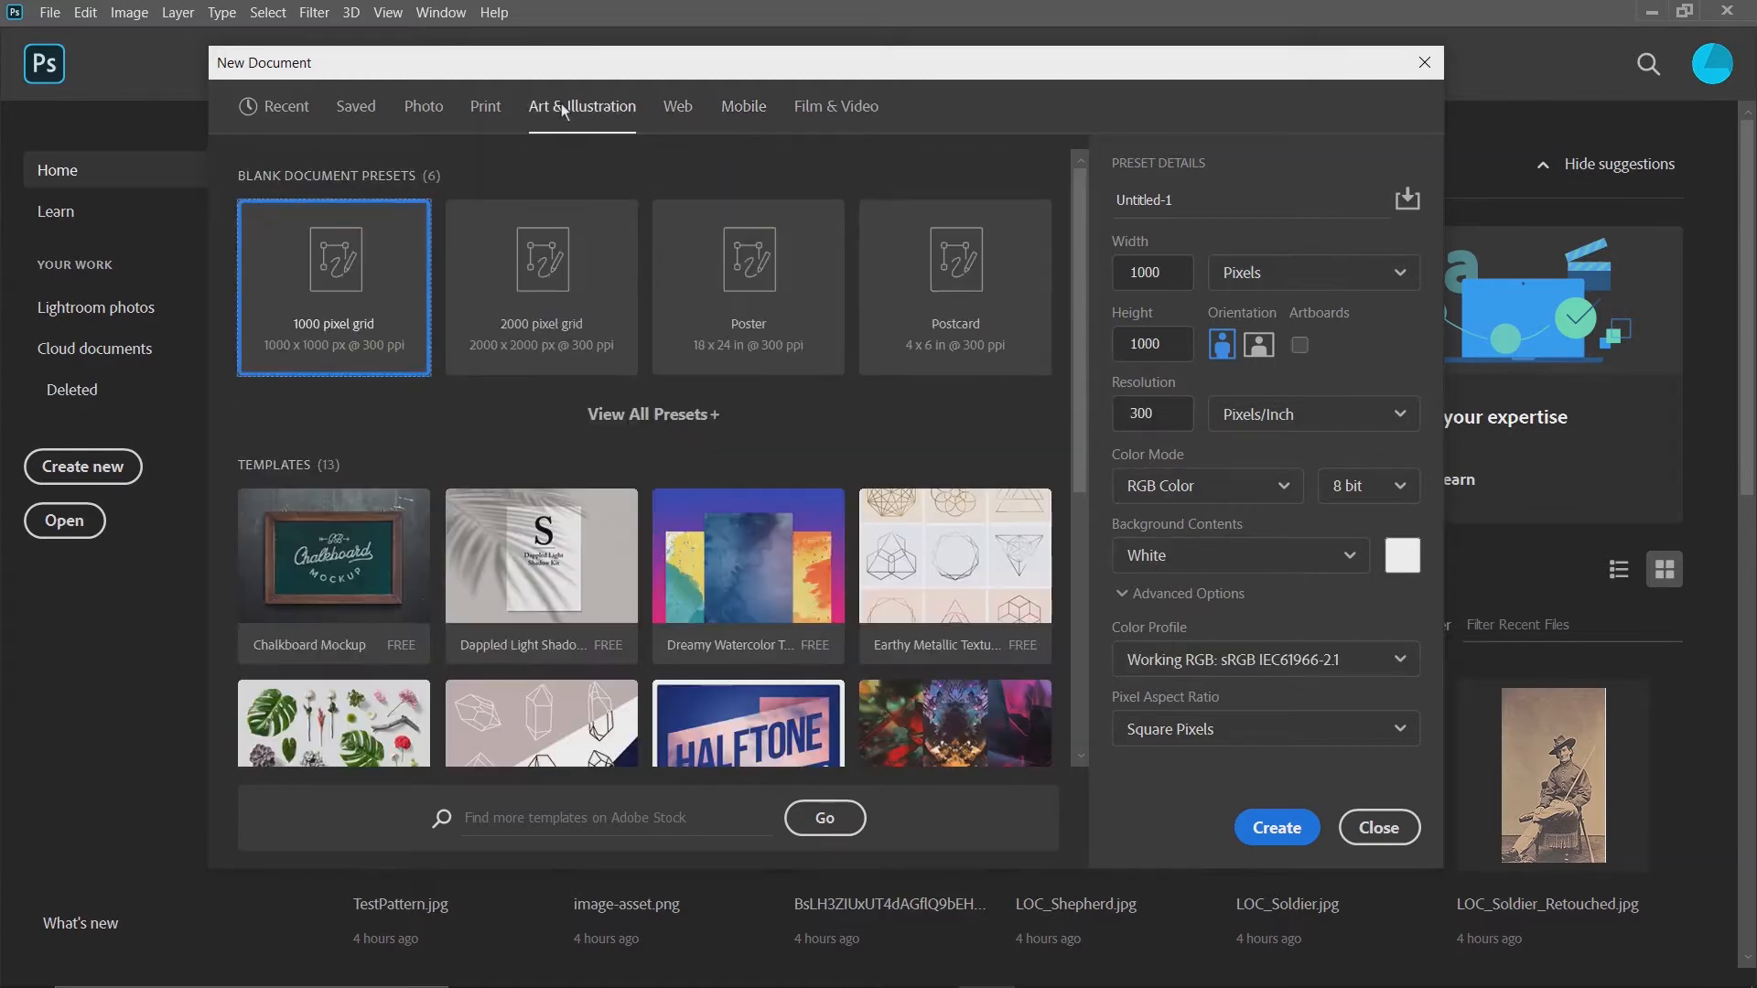
{"action": "left_click", "coordinate": [646, 419]}
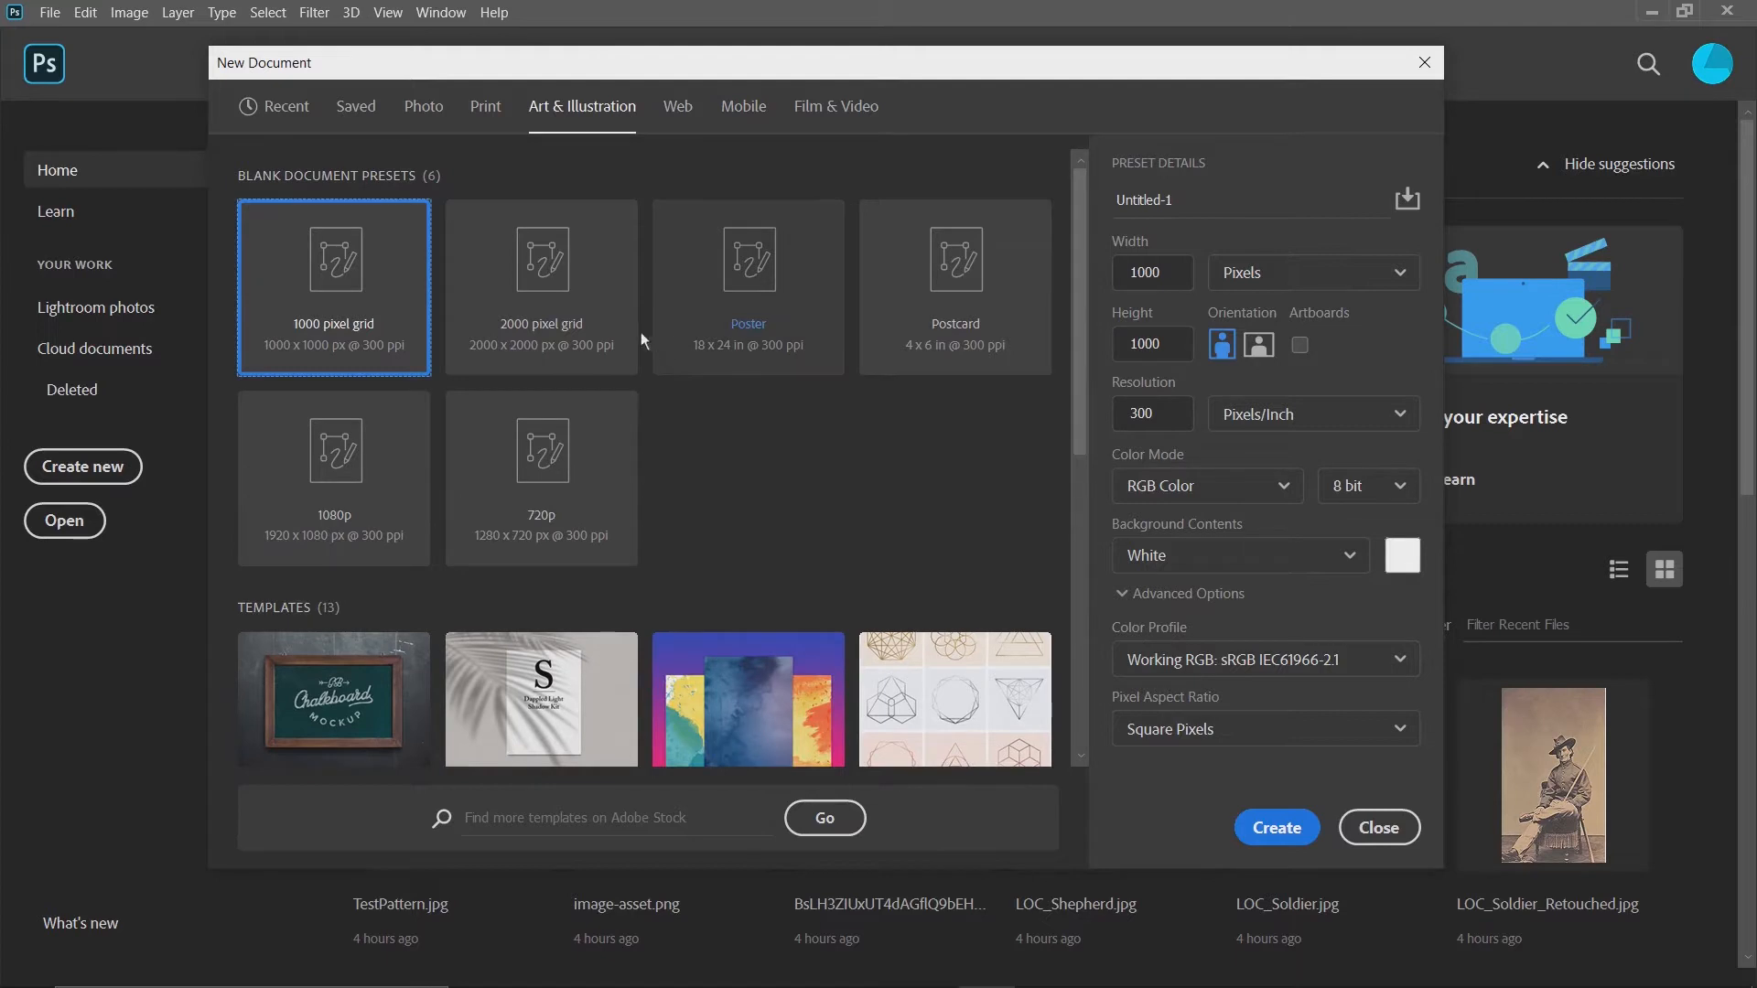
{"action": "scroll", "coordinate": [644, 366], "scroll_direction": "down", "scroll_amount": 1}
{"action": "scroll", "coordinate": [646, 389], "scroll_direction": "up", "scroll_amount": 1}
Switch to the Print presets and examine the Letter preset's width, height and resolution.
{"action": "left_click", "coordinate": [451, 108]}
{"action": "left_click", "coordinate": [486, 107]}
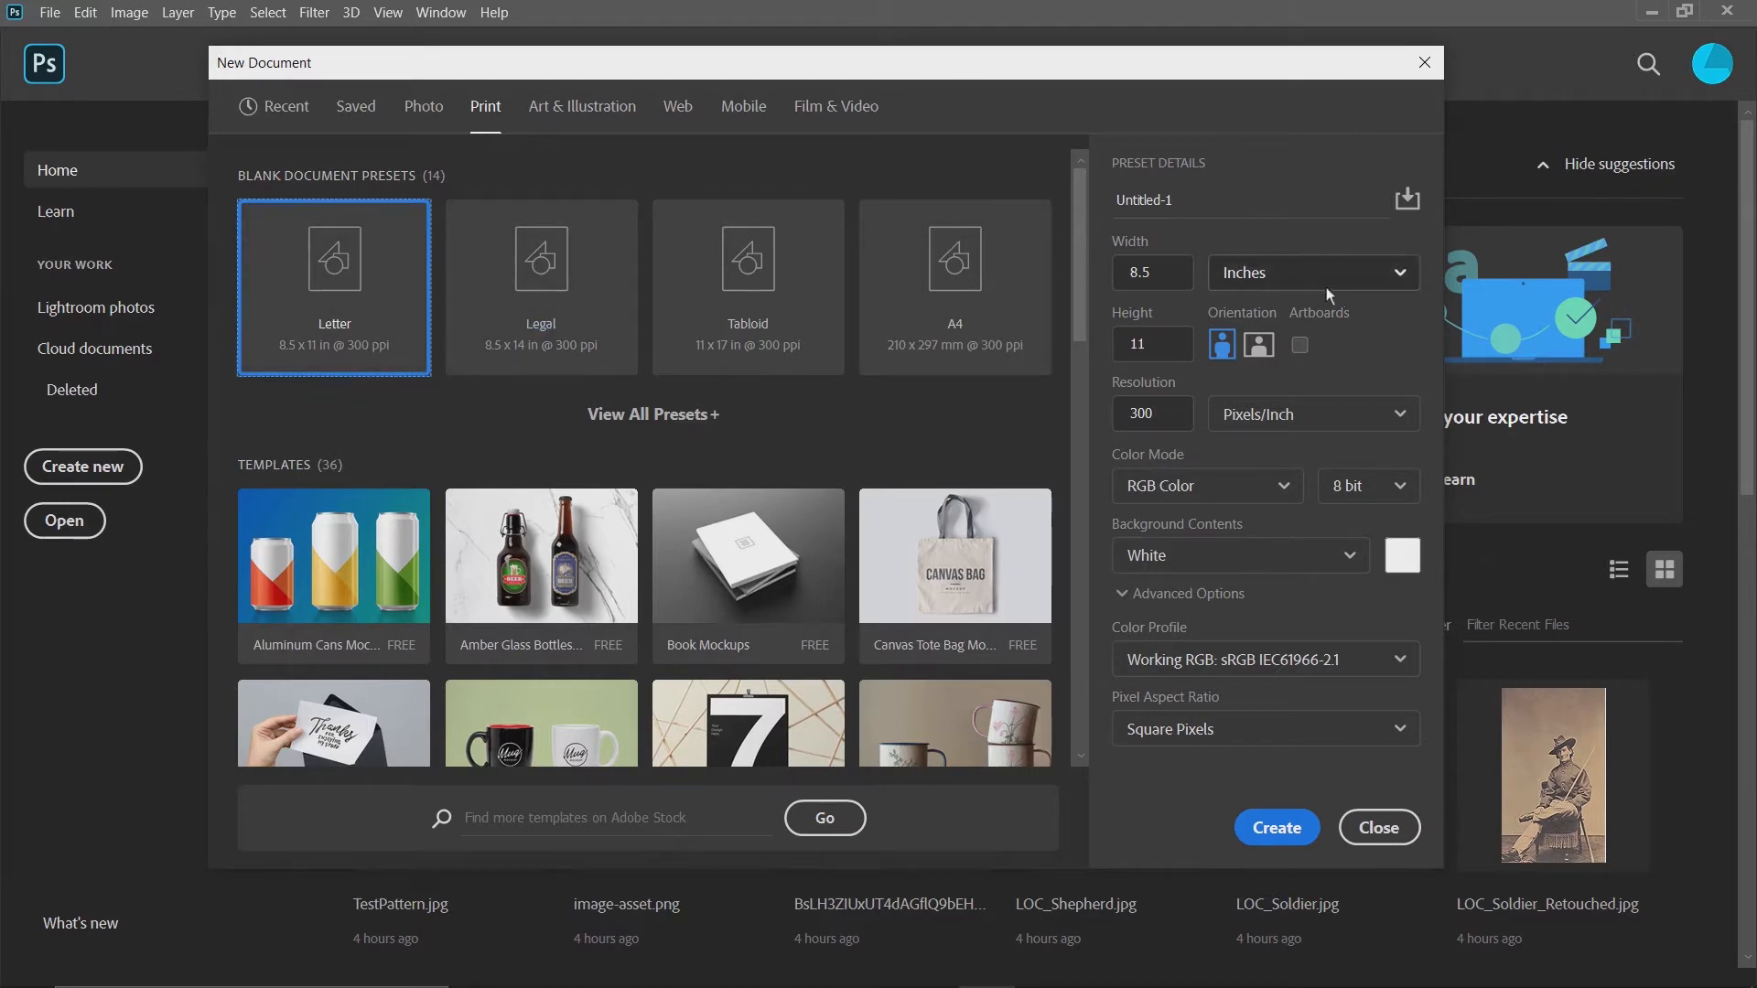
{"action": "left_click_drag", "start_coordinate": [1161, 282], "coordinate": [1123, 278]}
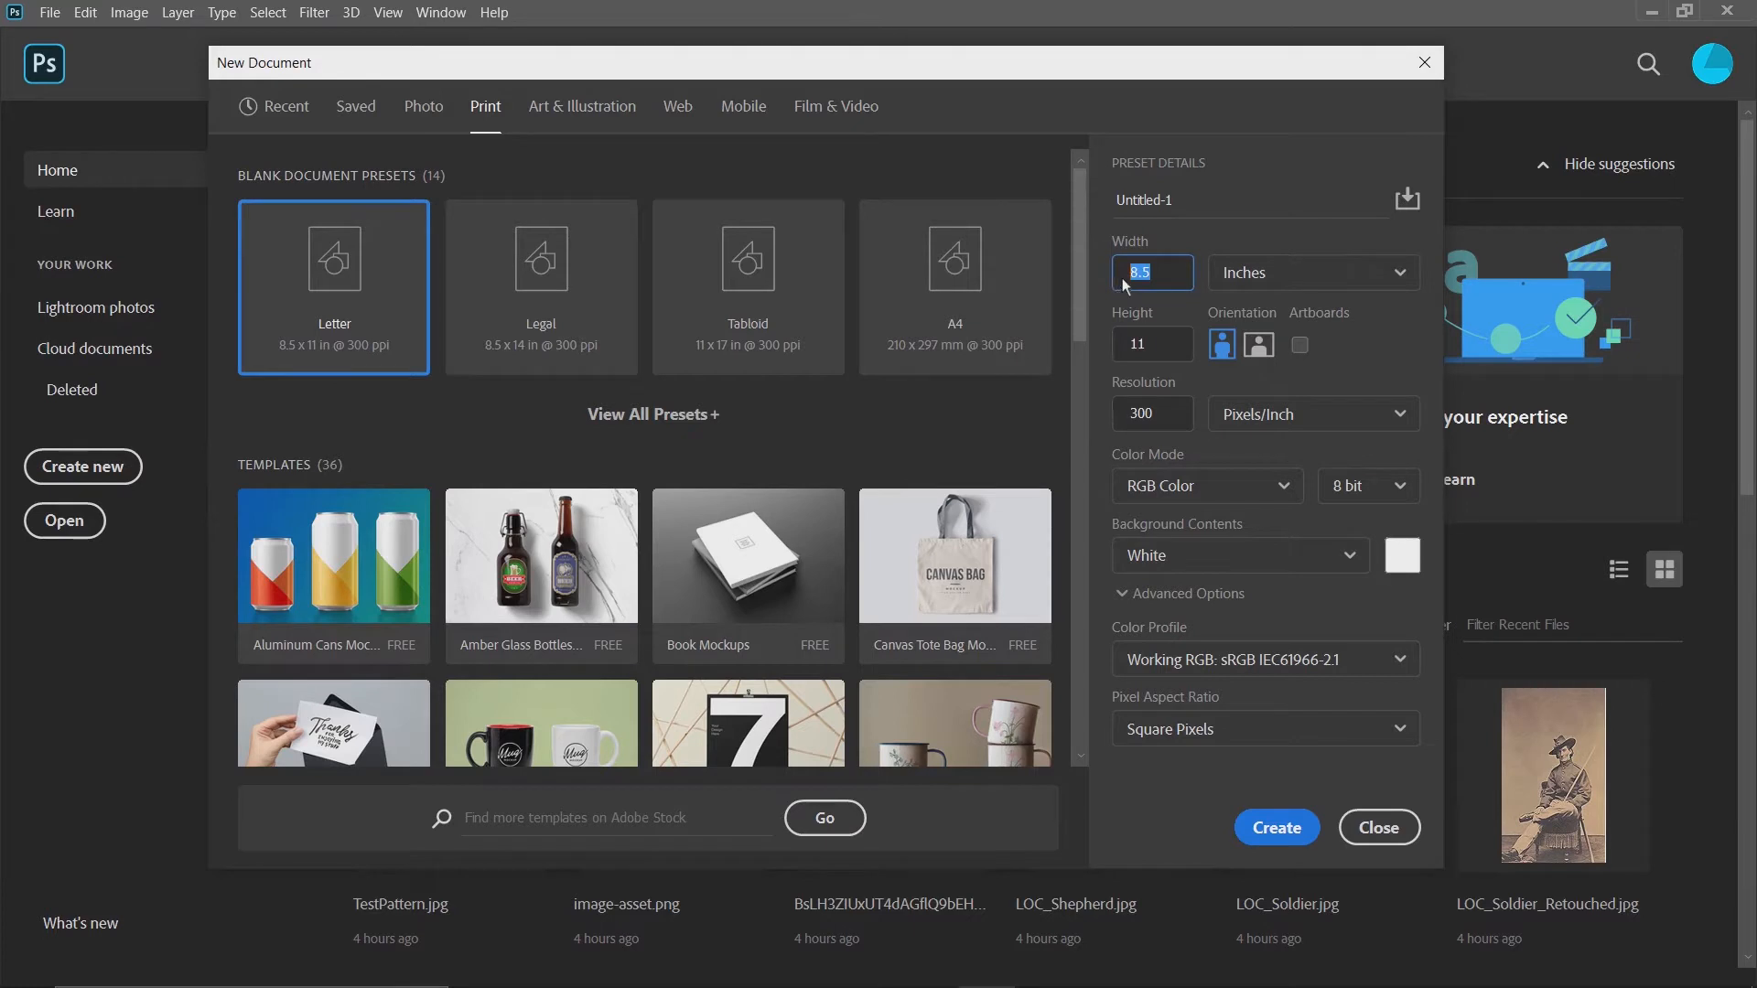
{"action": "left_click_drag", "start_coordinate": [1175, 355], "coordinate": [1120, 354]}
{"action": "left_click_drag", "start_coordinate": [1170, 413], "coordinate": [1127, 415]}
{"action": "left_click", "coordinate": [1153, 415]}
{"action": "left_click_drag", "start_coordinate": [1155, 414], "coordinate": [1129, 414]}
Switch to the Web presets and examine the resolution of the Web Most Common preset.
{"action": "left_click", "coordinate": [677, 106]}
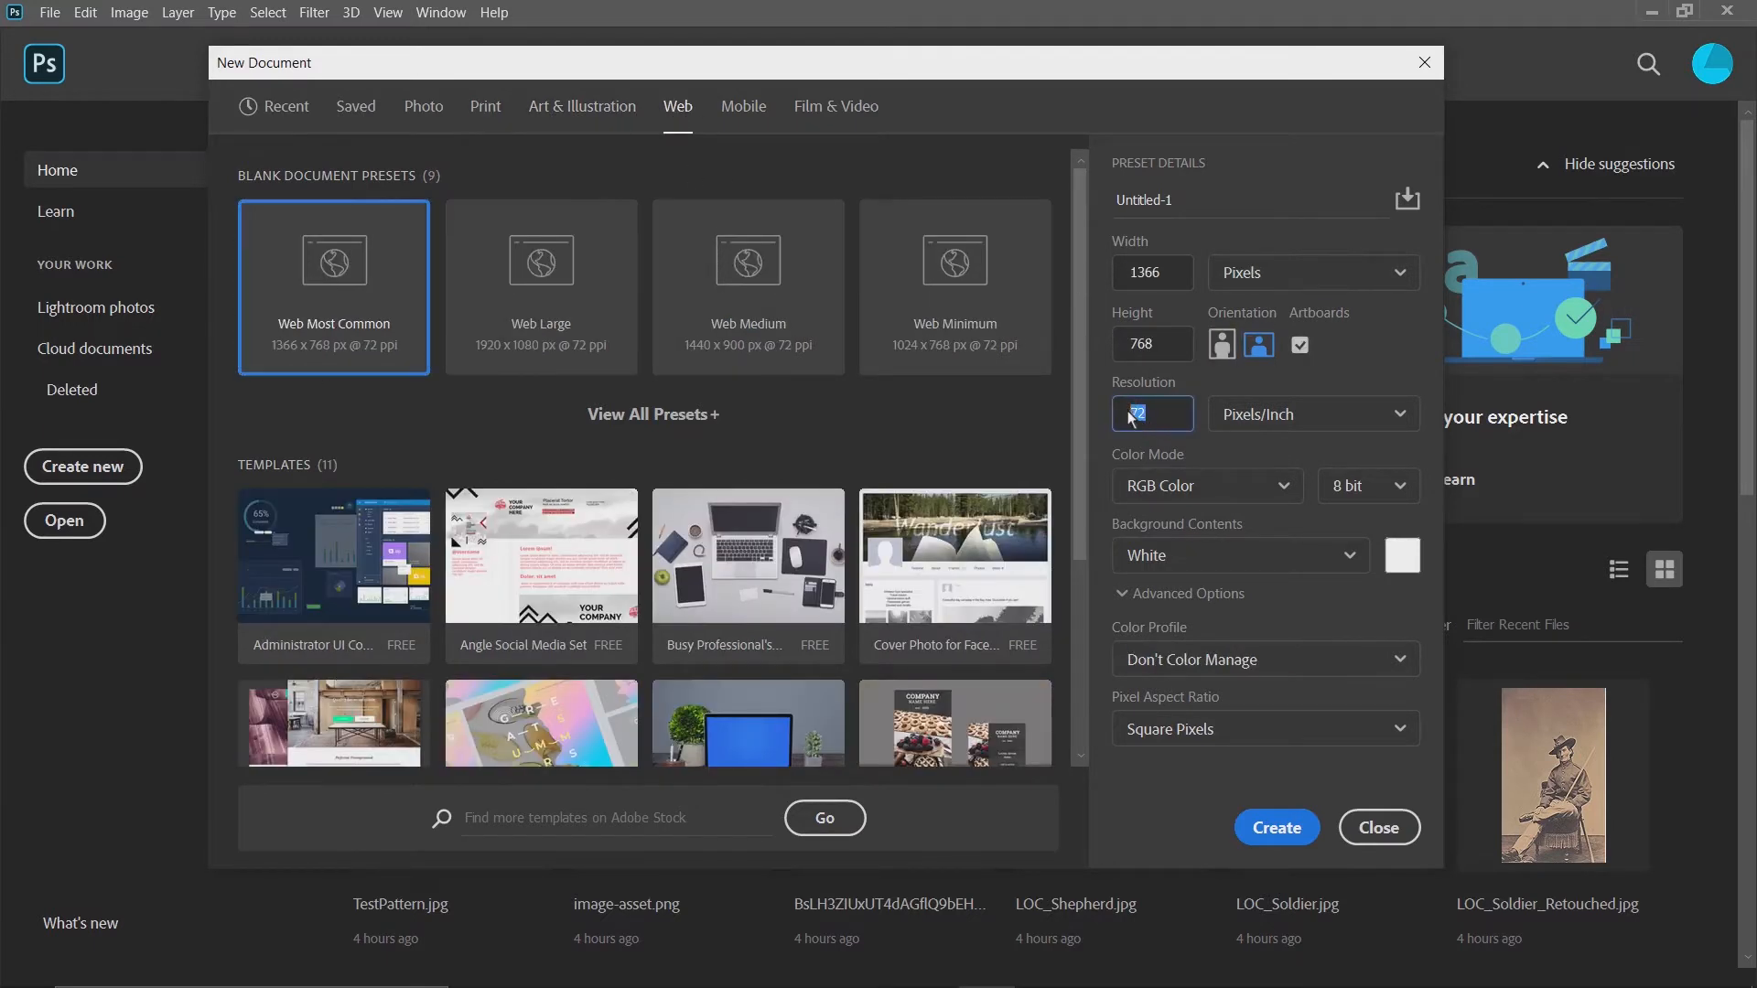
{"action": "left_click_drag", "start_coordinate": [1156, 418], "coordinate": [1129, 417]}
{"action": "left_click", "coordinate": [1155, 417]}
{"action": "double_click", "coordinate": [1155, 417]}
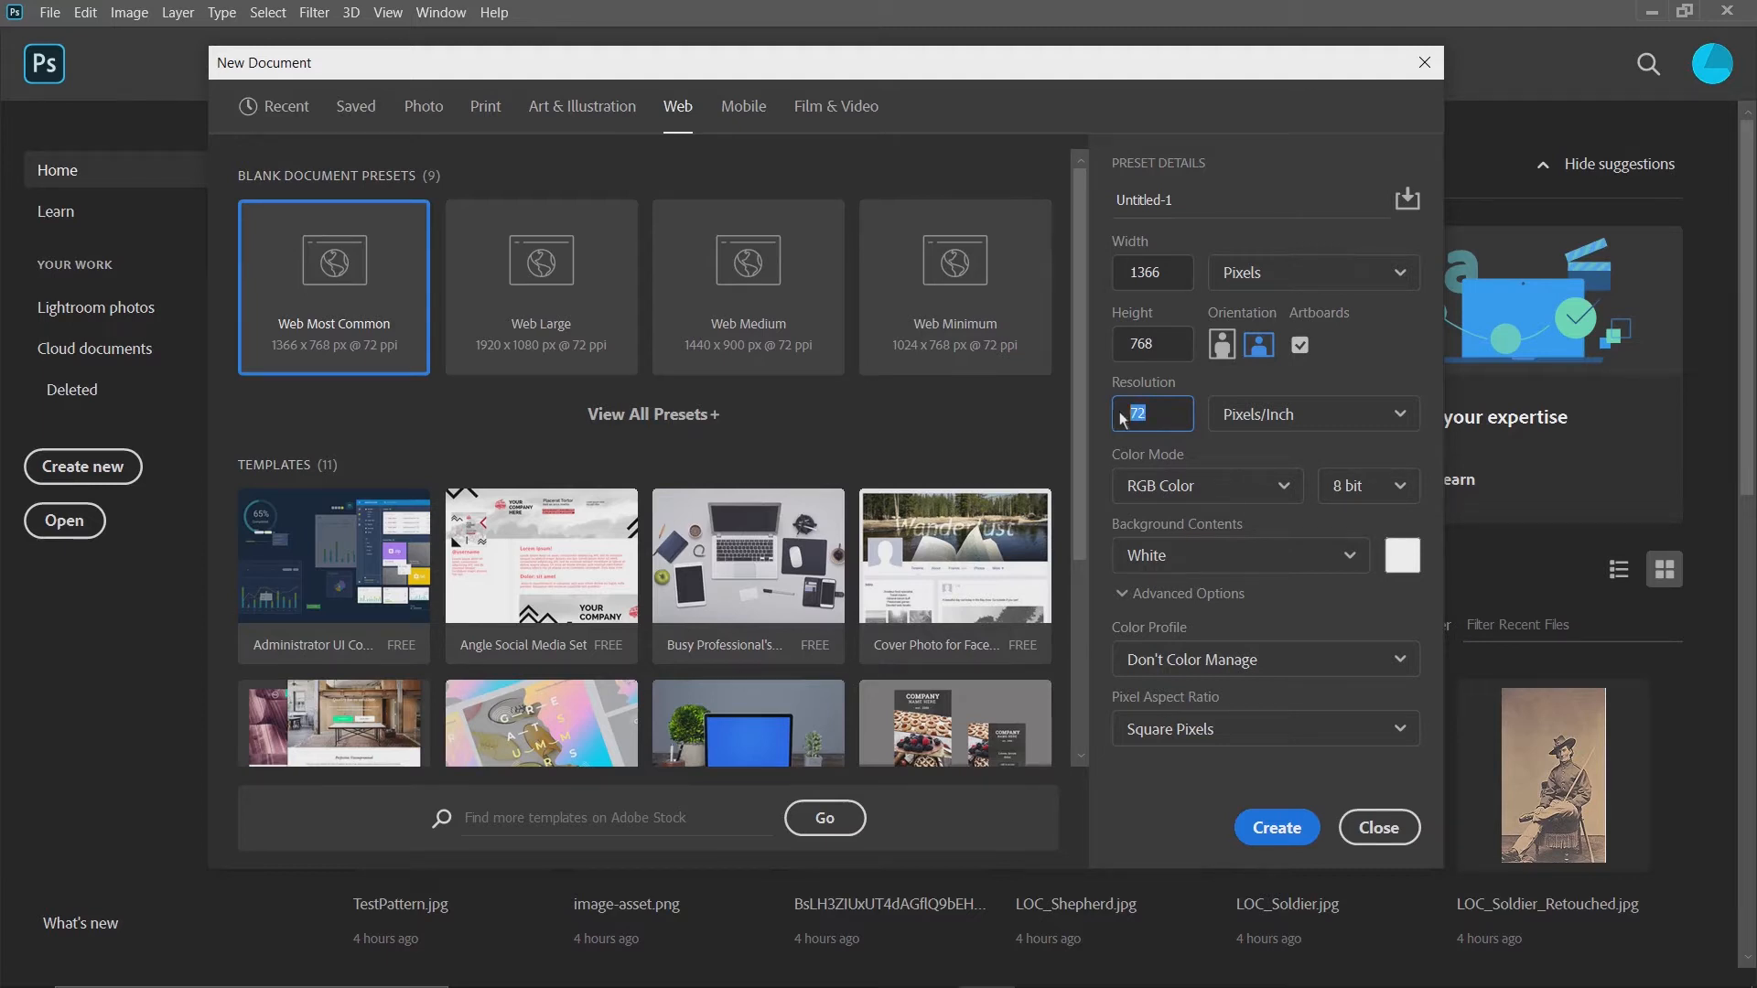
Return to the Print category's Letter preset and set its orientation to landscape.
{"action": "left_click", "coordinate": [424, 108]}
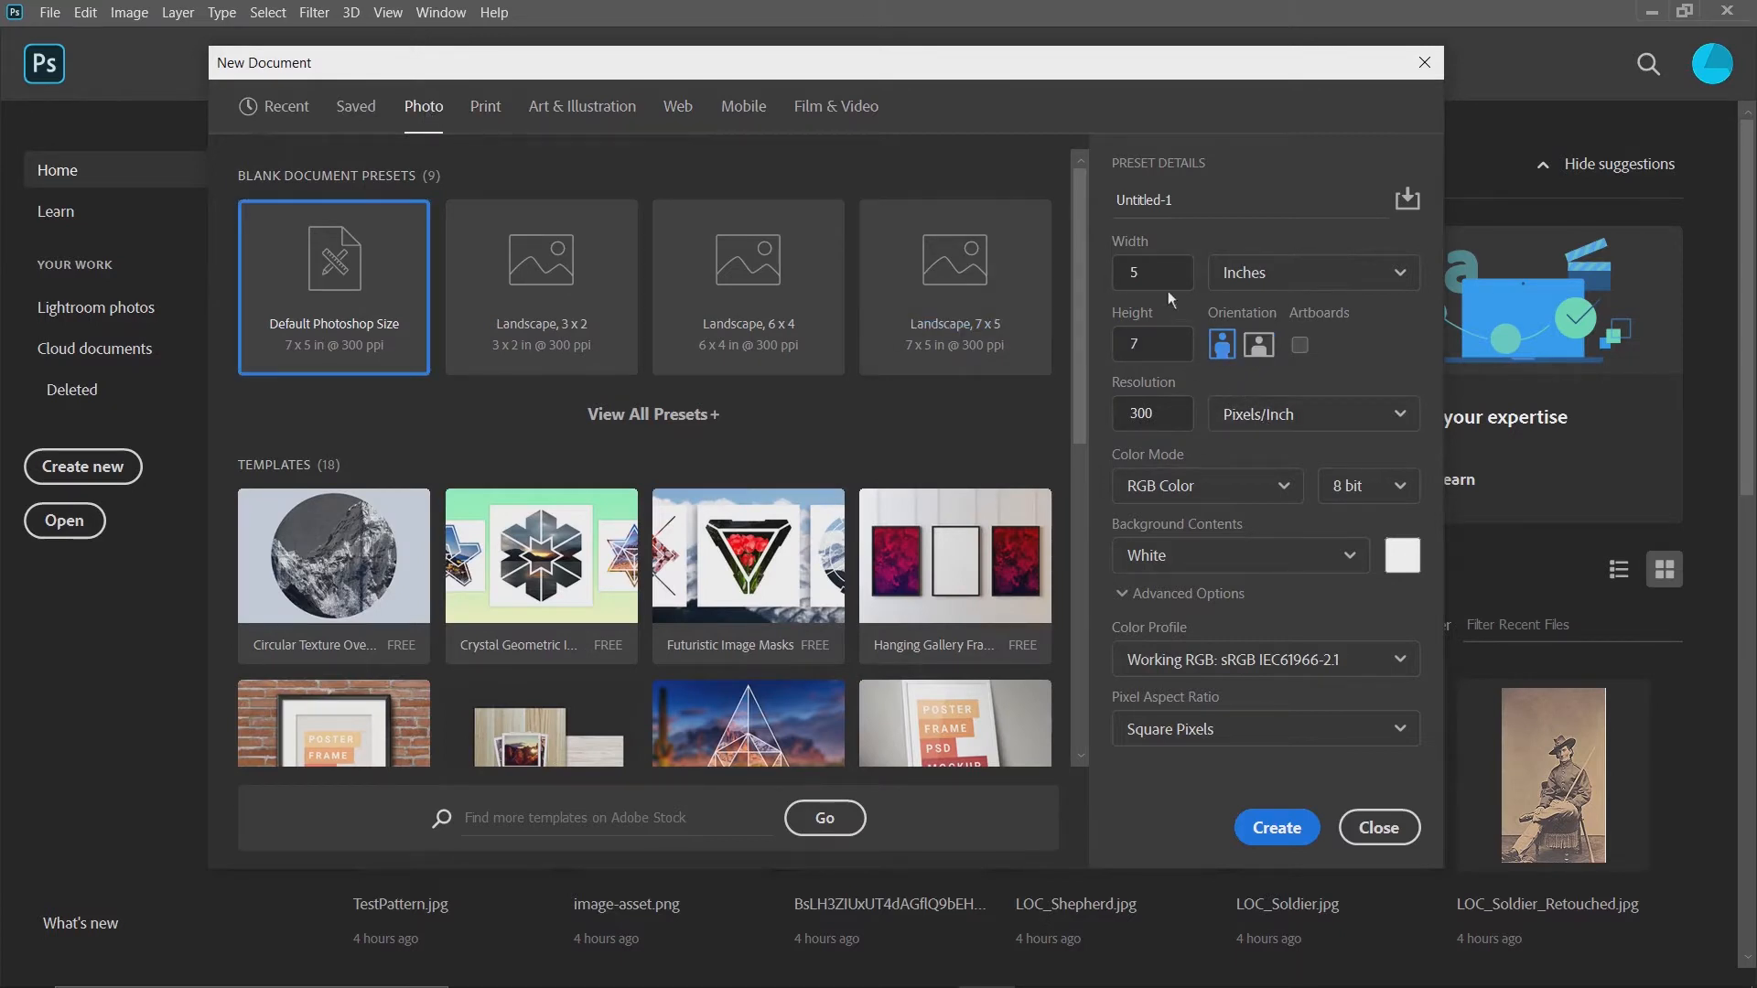
{"action": "left_click", "coordinate": [493, 108]}
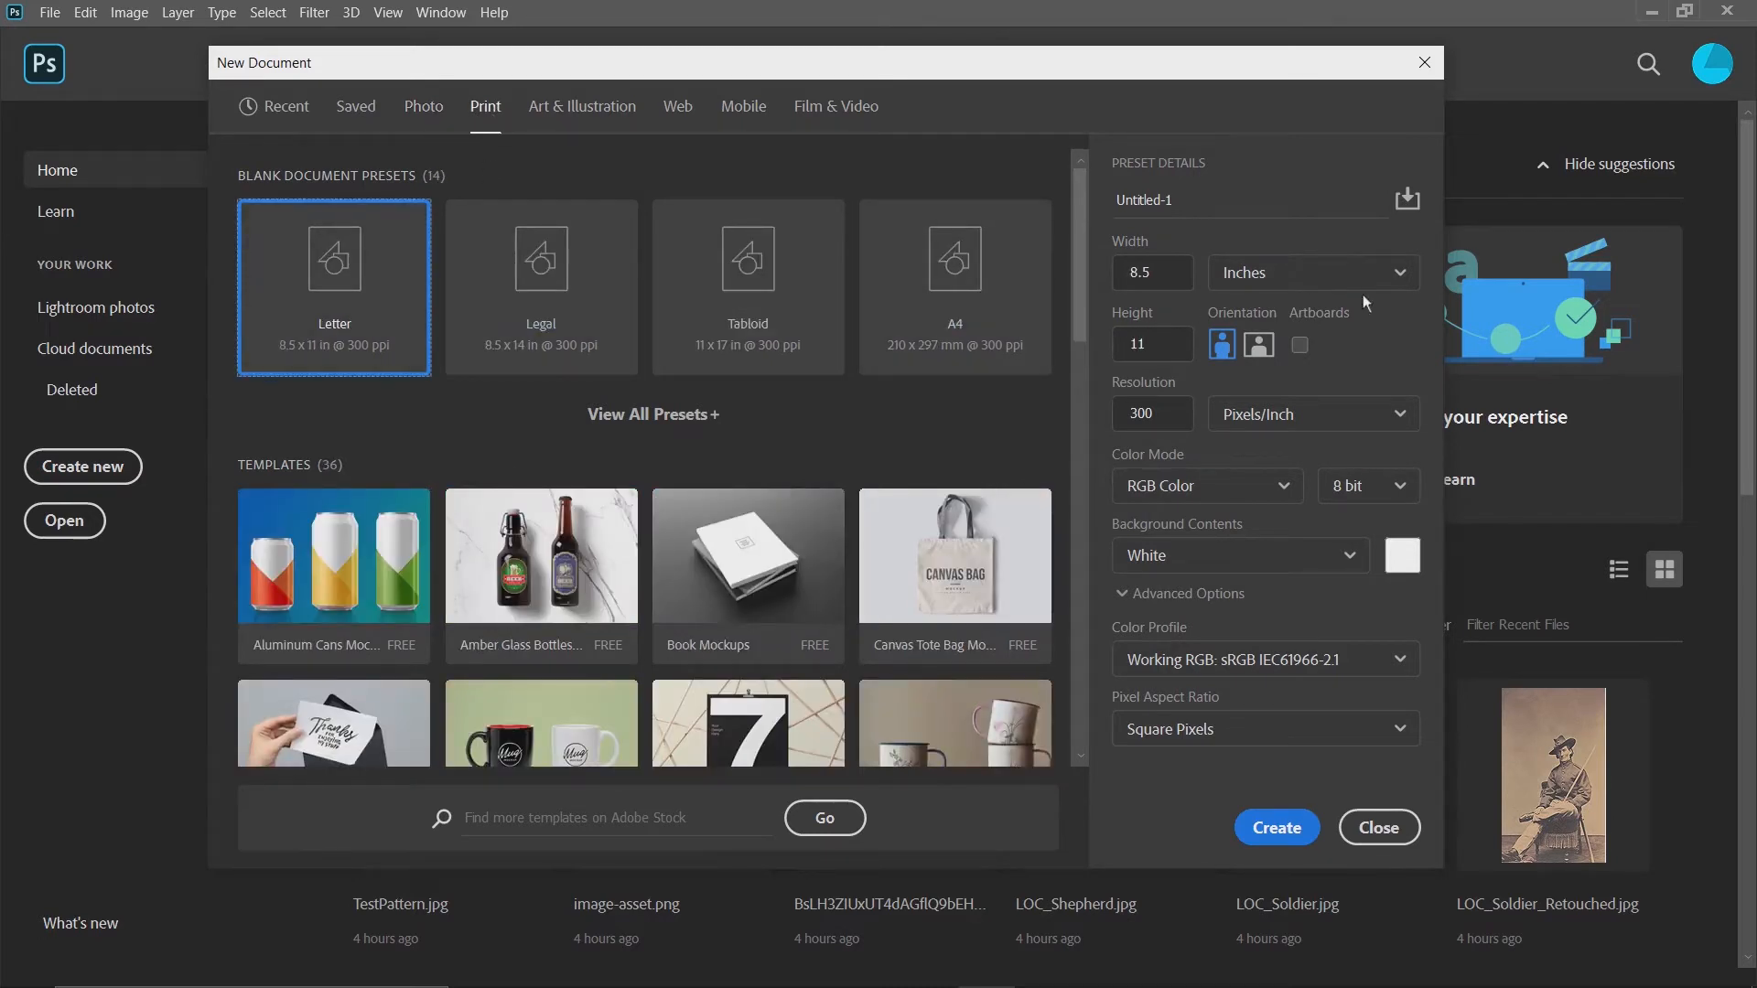
{"action": "left_click", "coordinate": [1257, 348]}
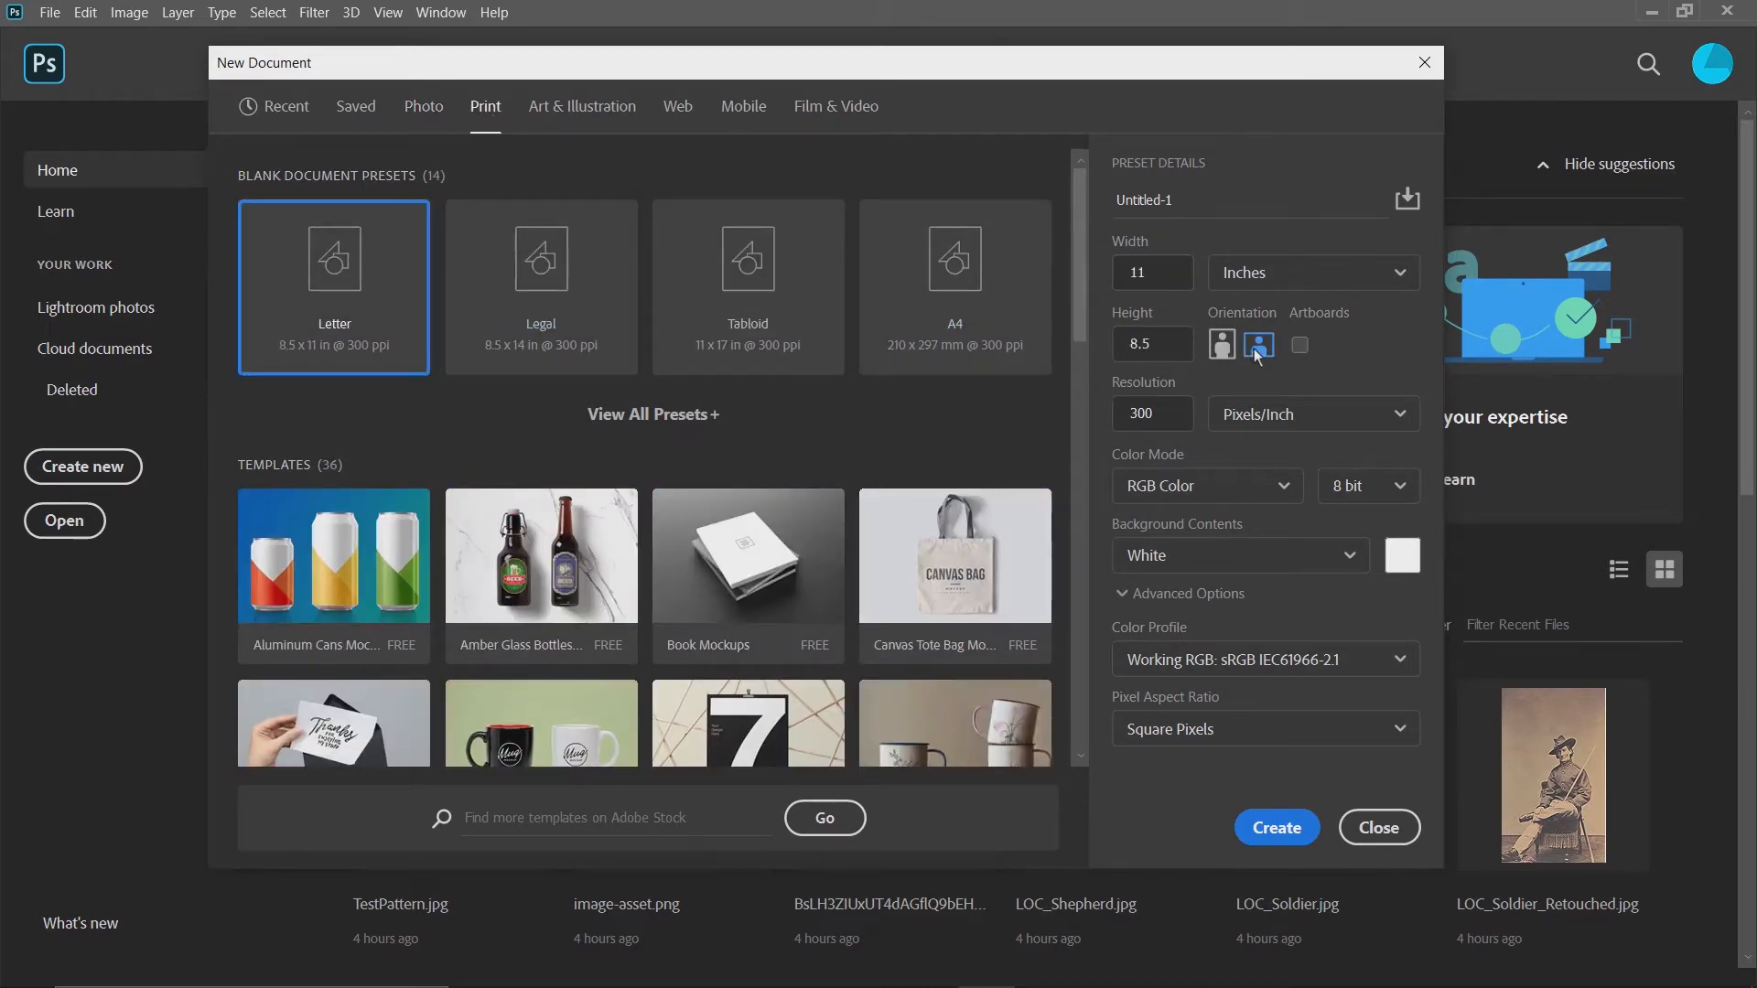
Switch the document's size units to Pixels, Millimeters and Points, and return them to Inches.
{"action": "left_click", "coordinate": [1230, 276]}
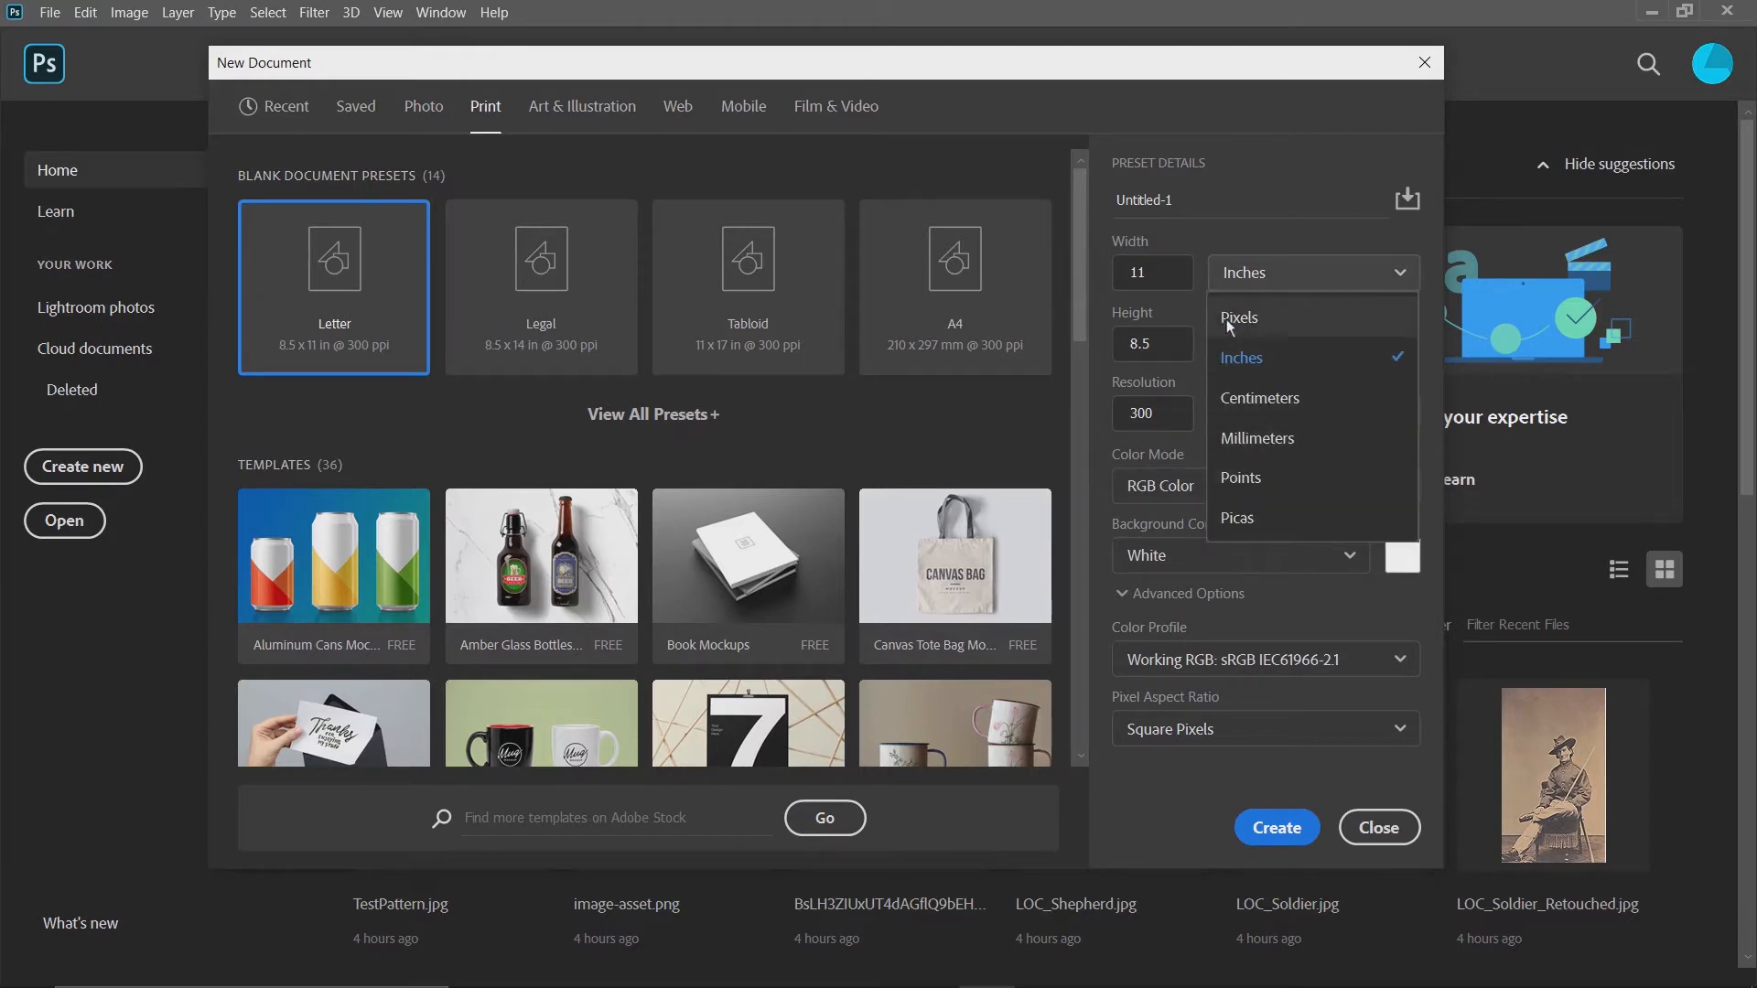
{"action": "left_click", "coordinate": [1226, 317]}
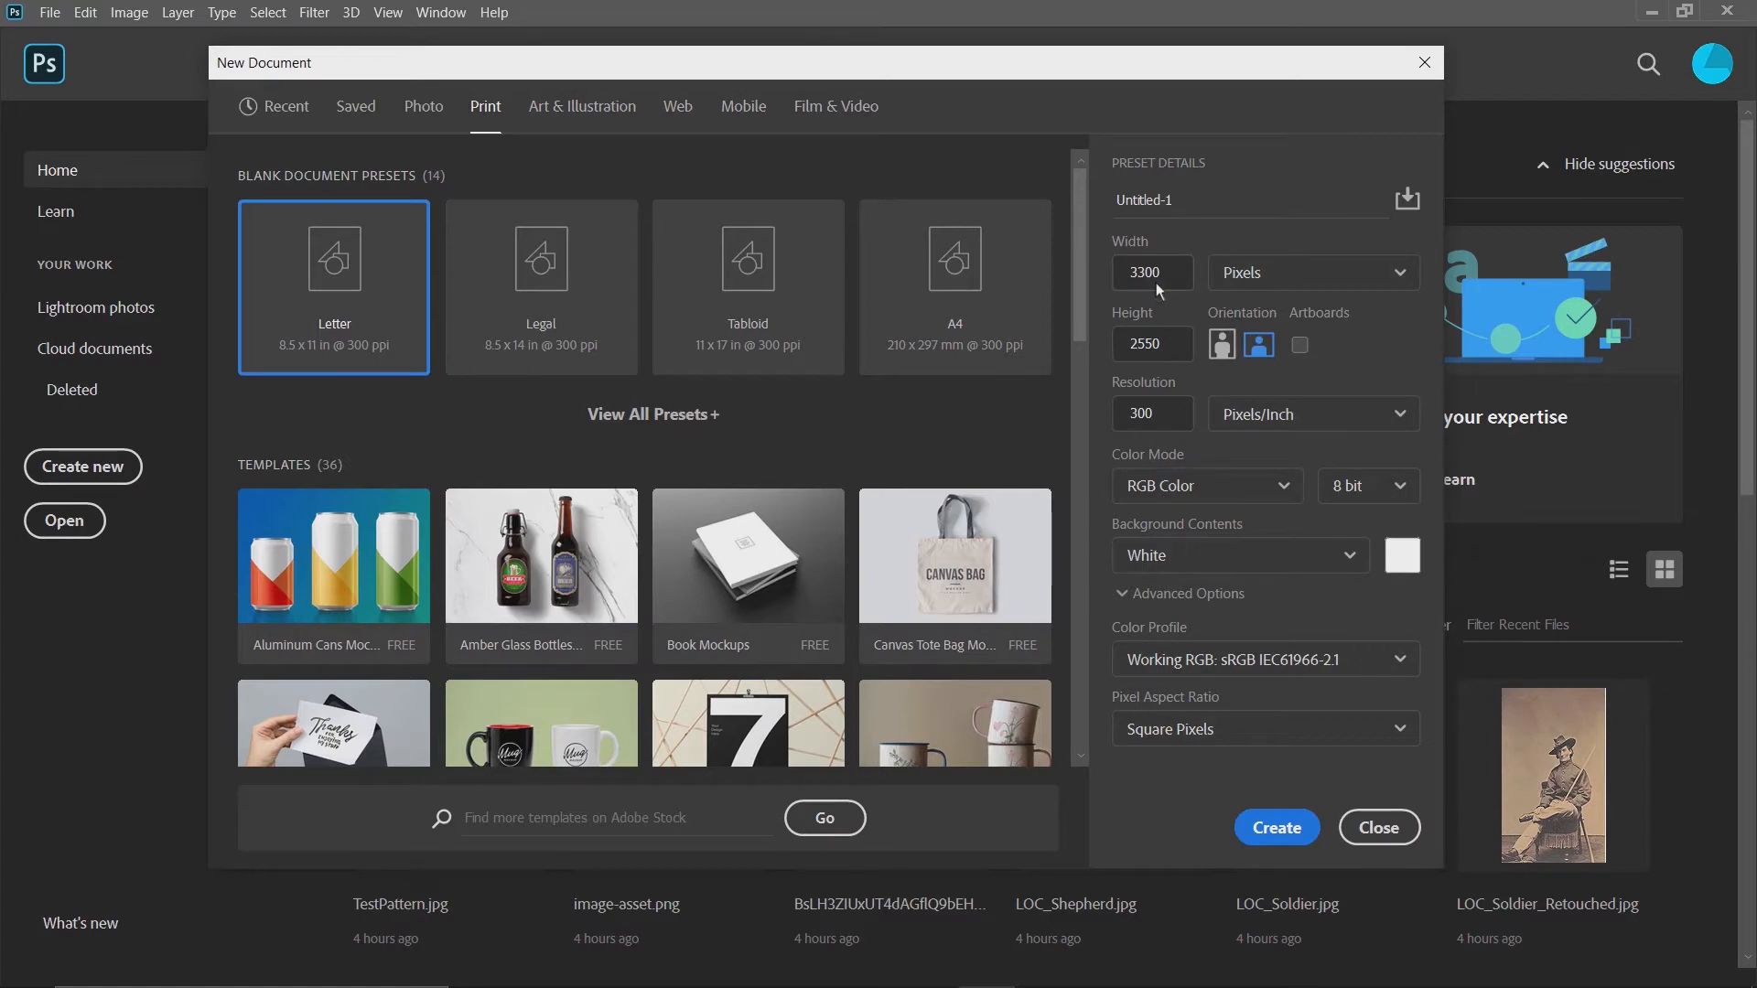
{"action": "left_click", "coordinate": [1263, 277]}
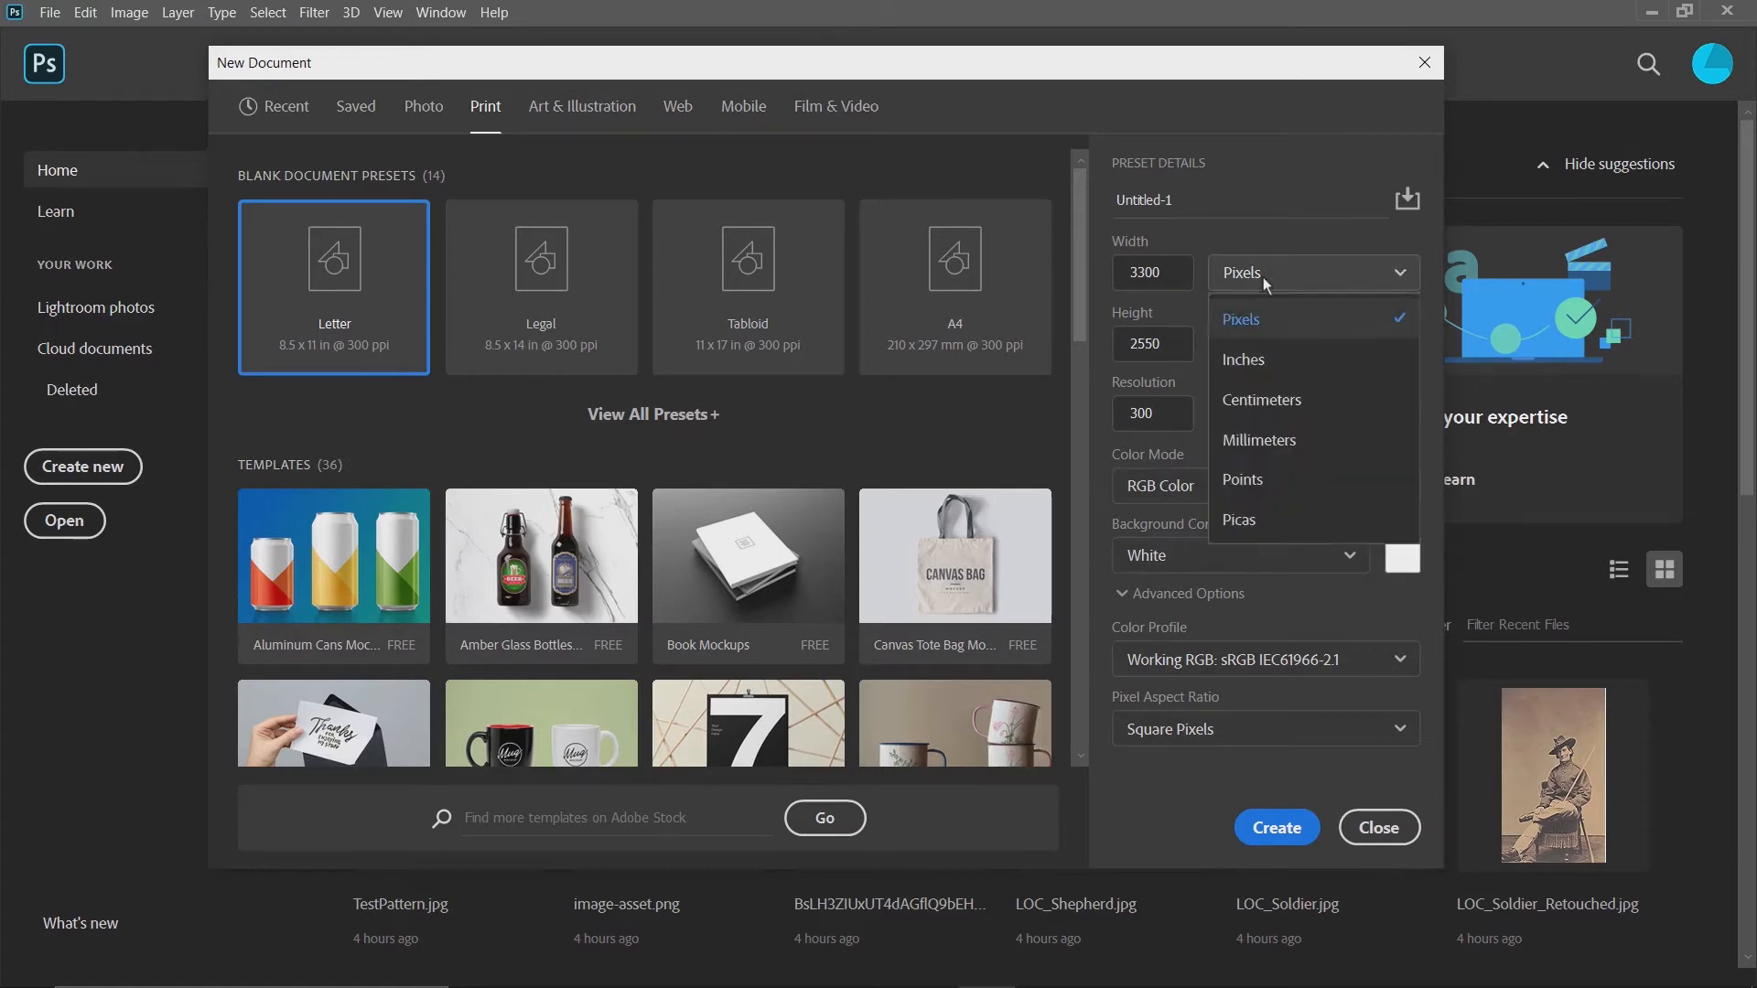
{"action": "left_click", "coordinate": [1259, 443]}
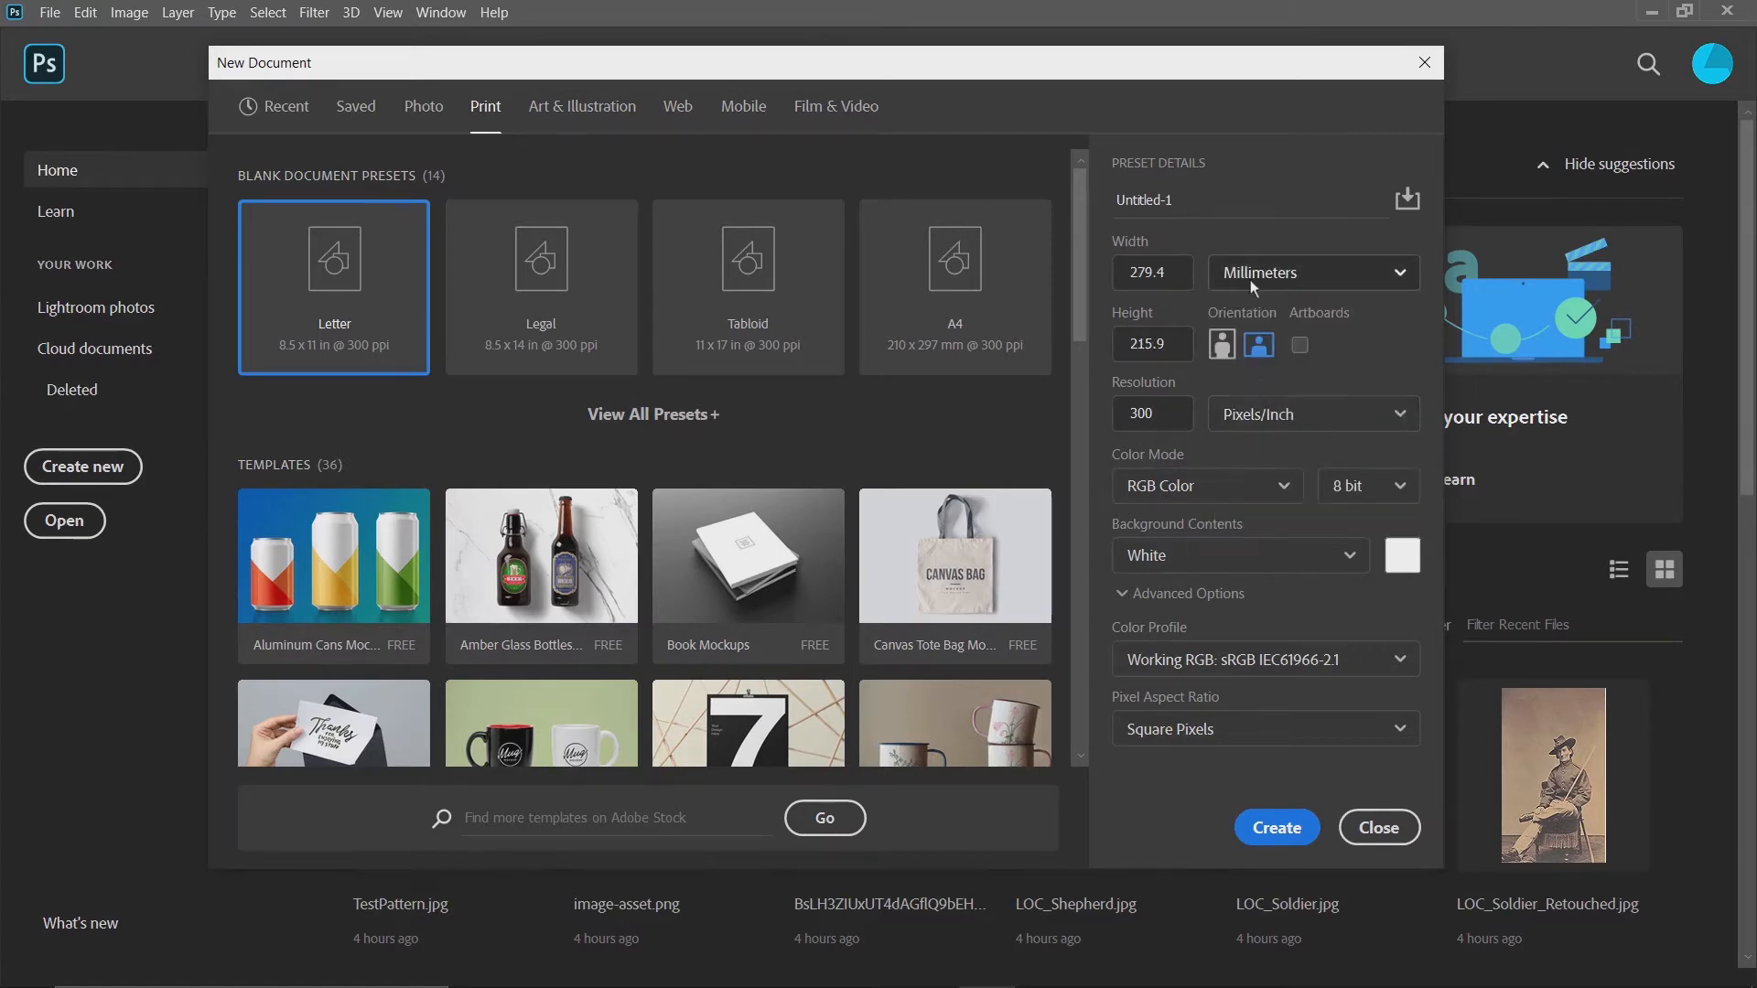
{"action": "left_click", "coordinate": [1252, 282]}
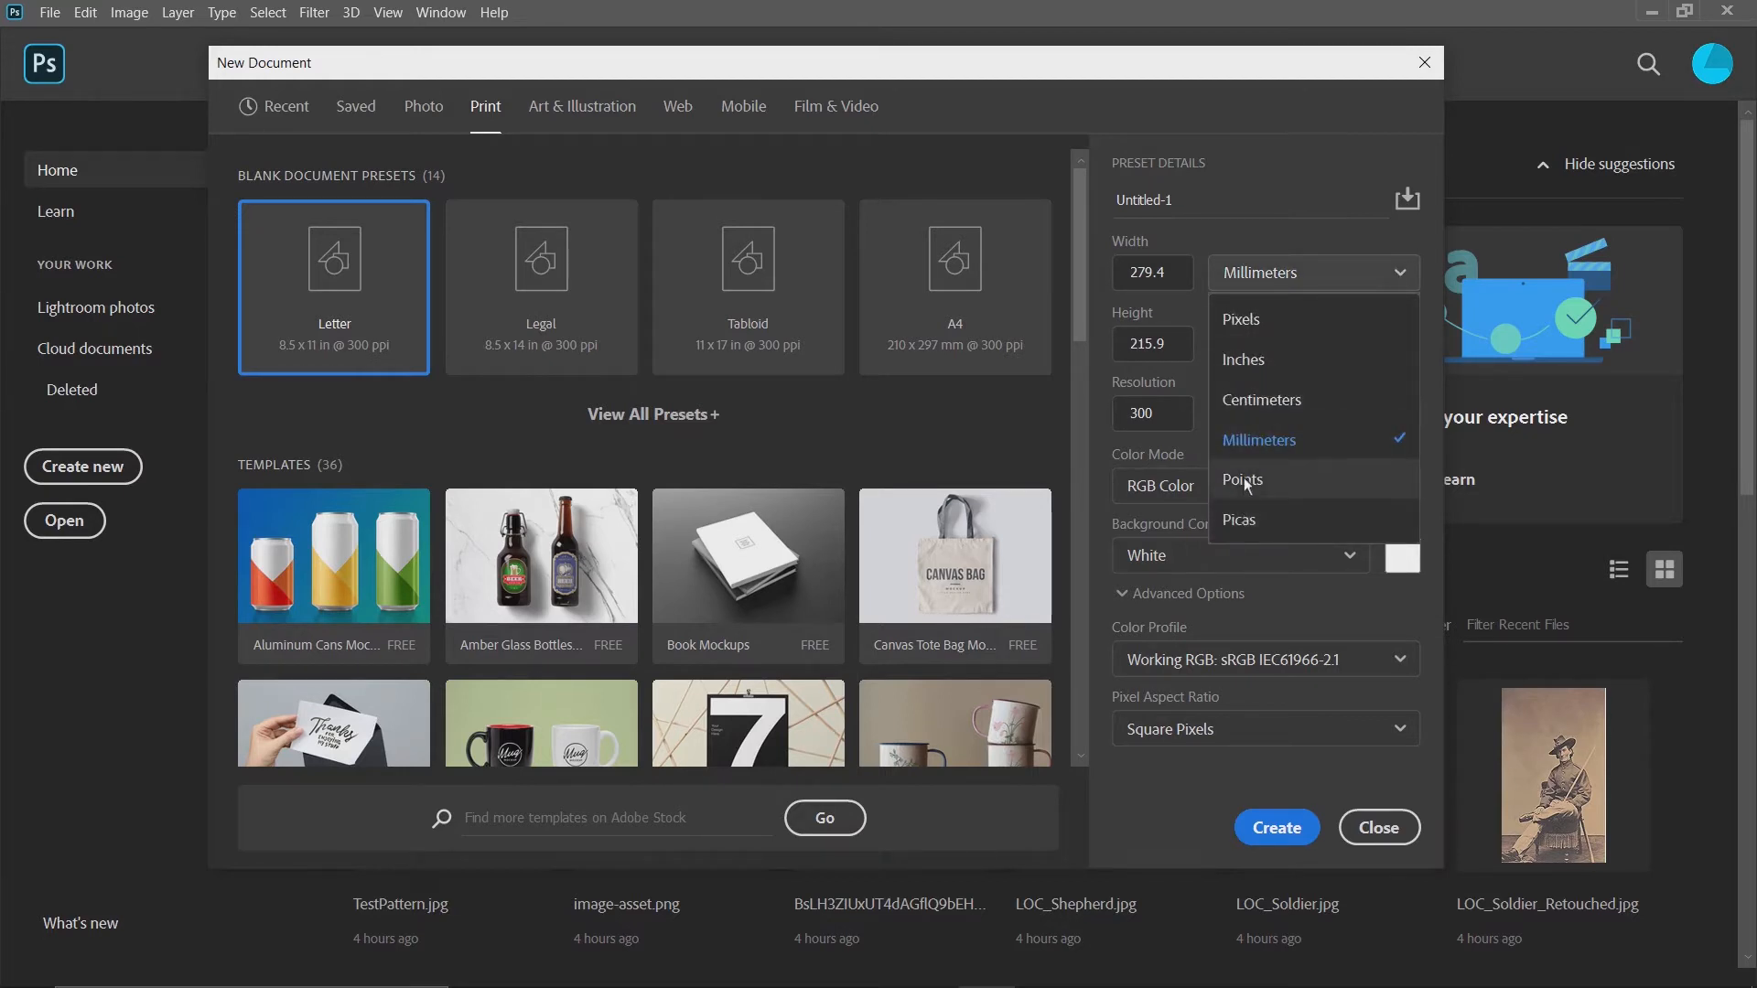
{"action": "left_click", "coordinate": [1244, 478]}
{"action": "left_click", "coordinate": [1259, 282]}
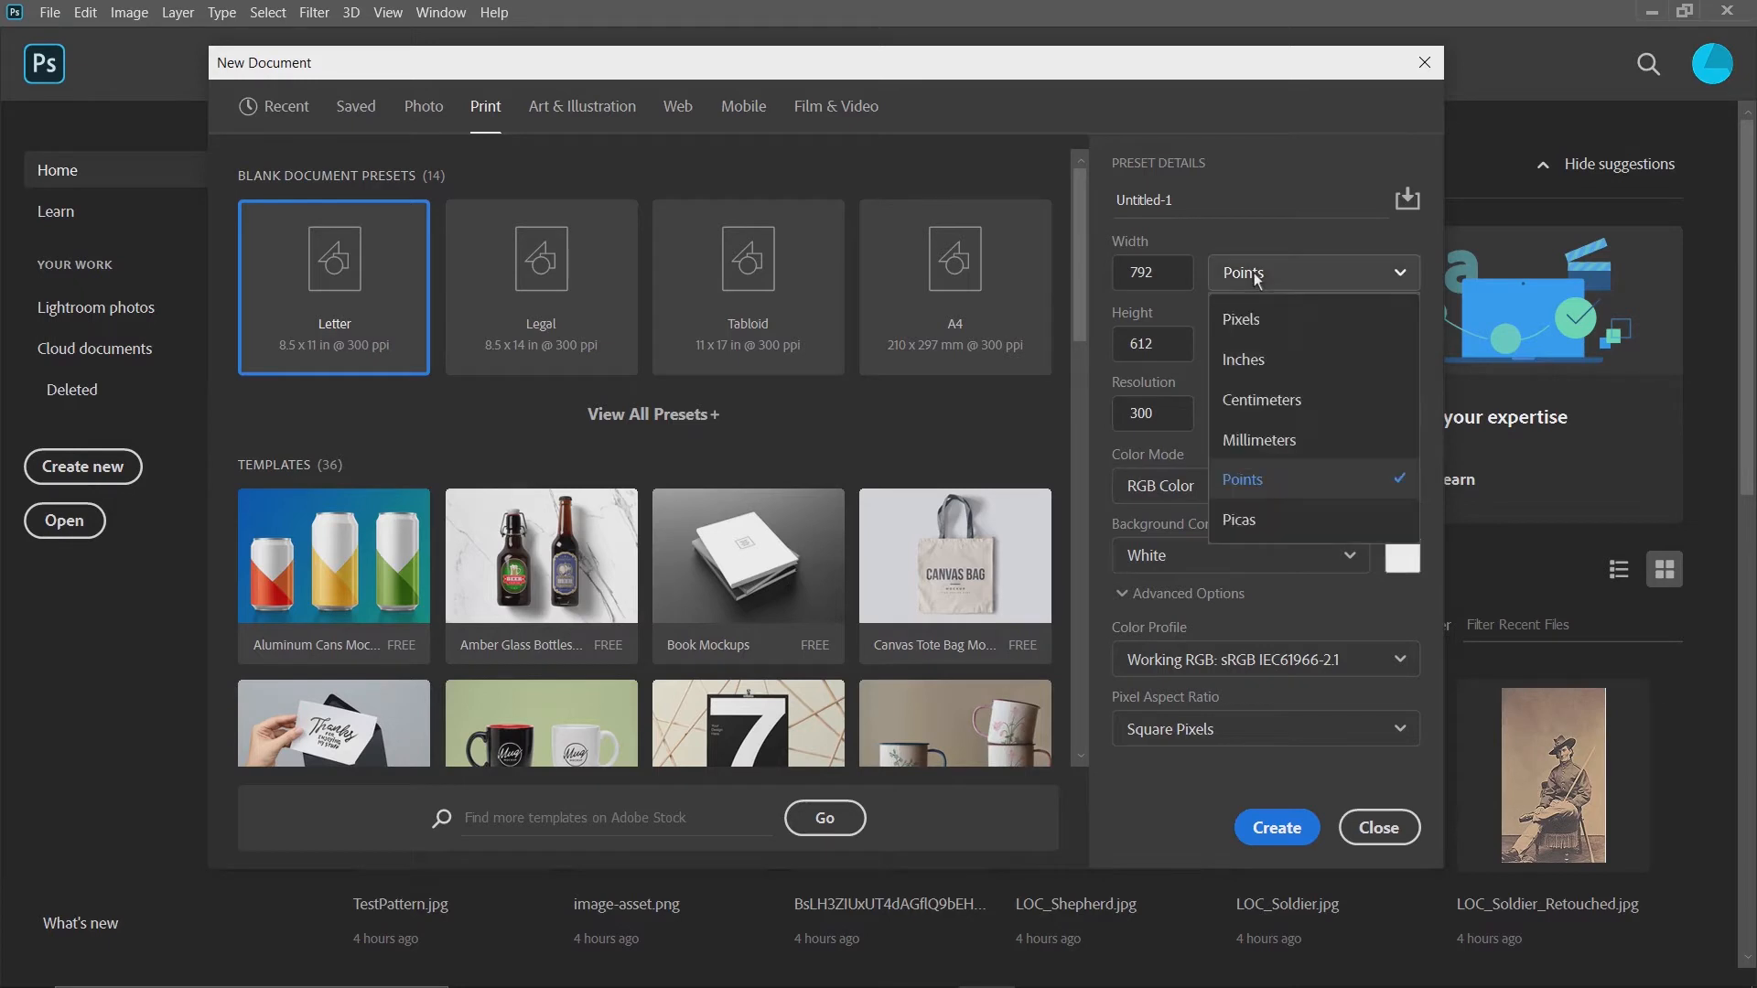
{"action": "left_click", "coordinate": [1239, 366]}
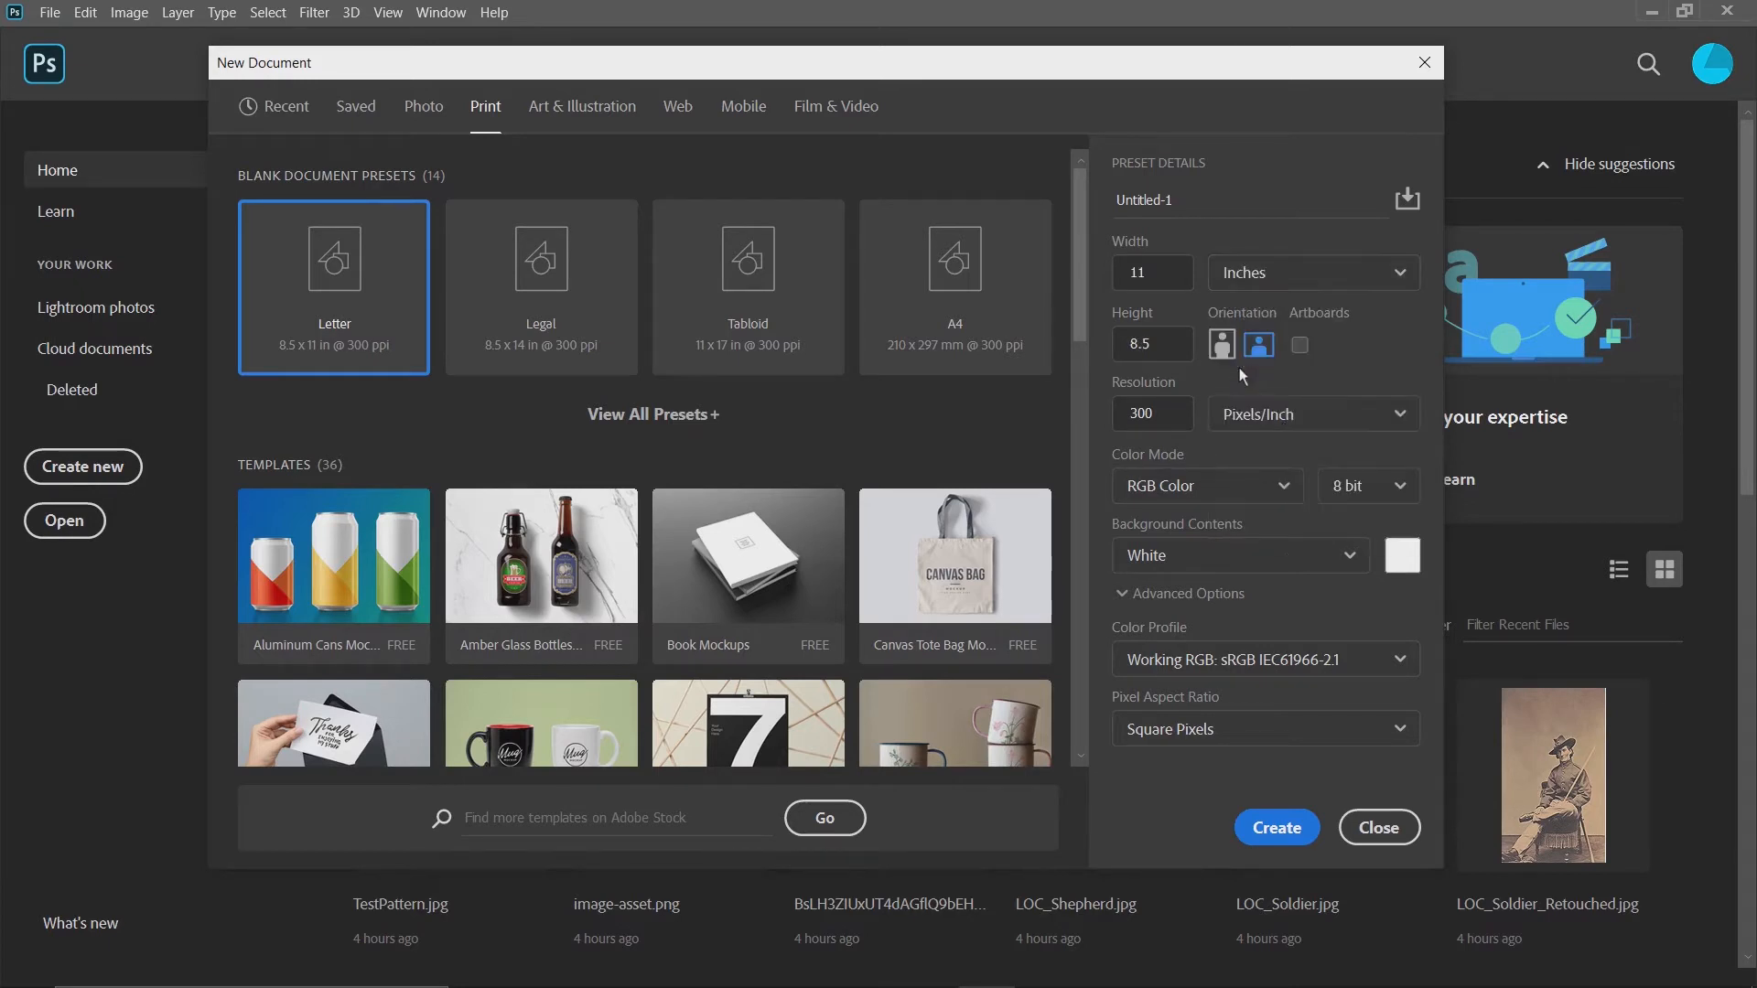
Set the color mode to CMYK Color and create the landscape Letter document.
{"action": "left_click", "coordinate": [1238, 491]}
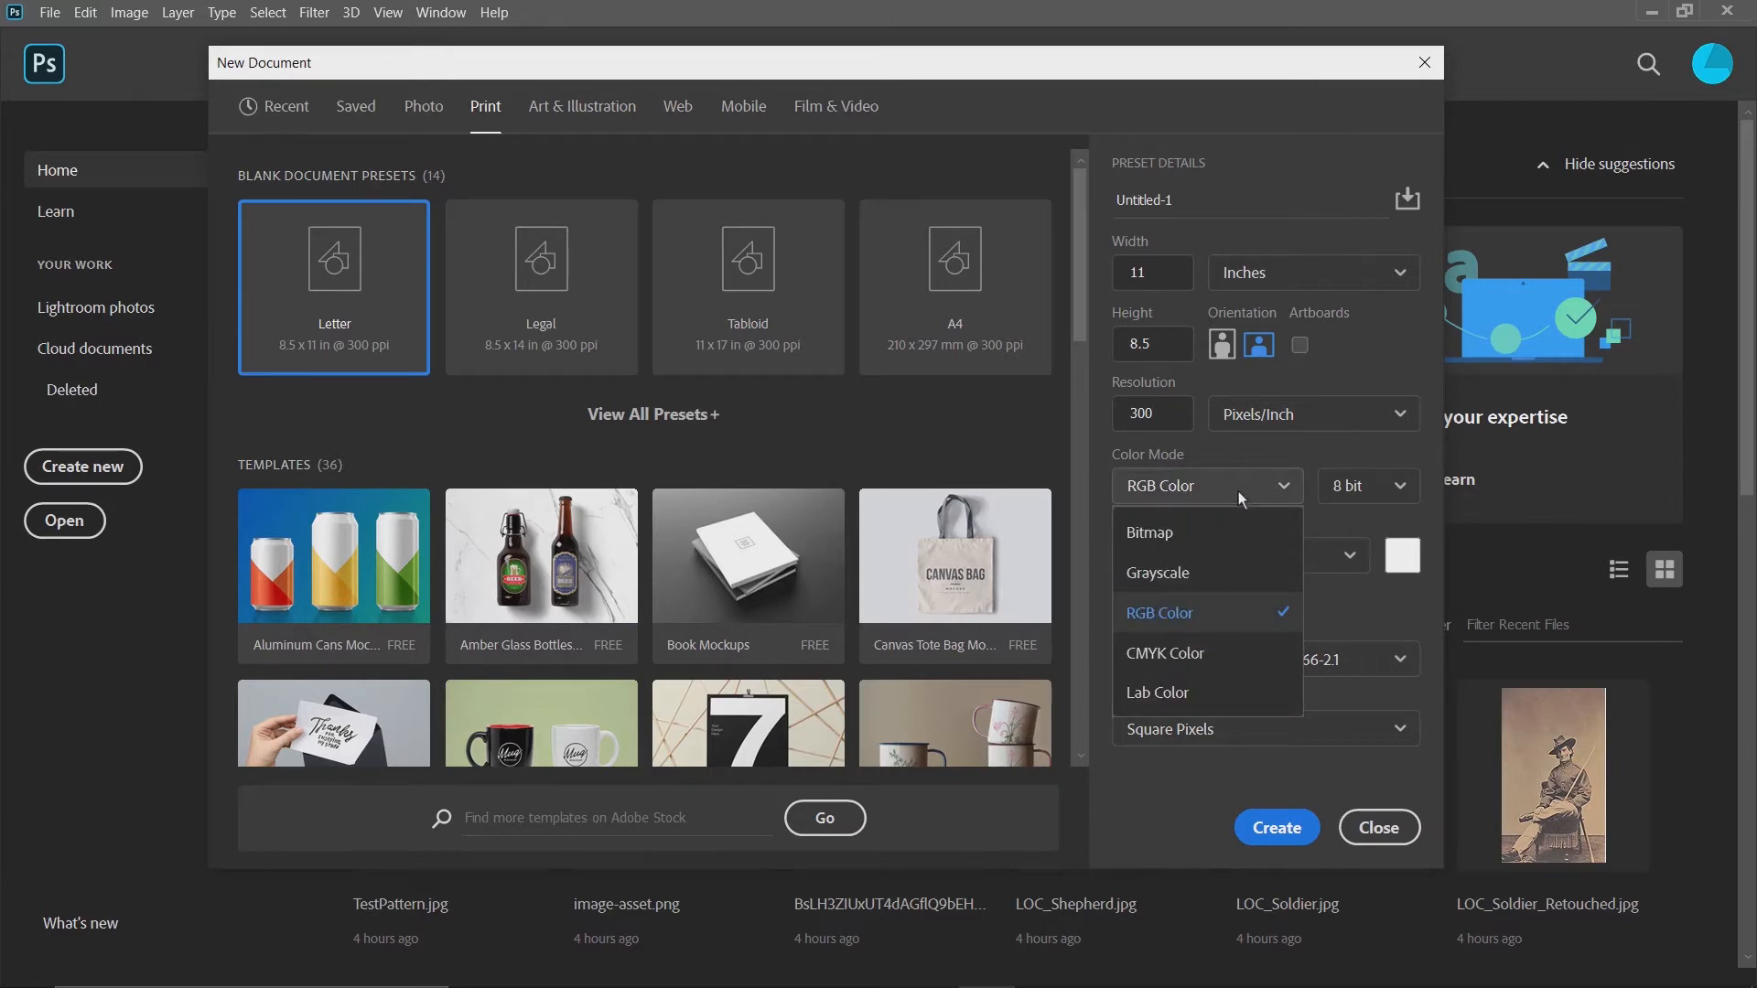
{"action": "left_click", "coordinate": [1159, 651]}
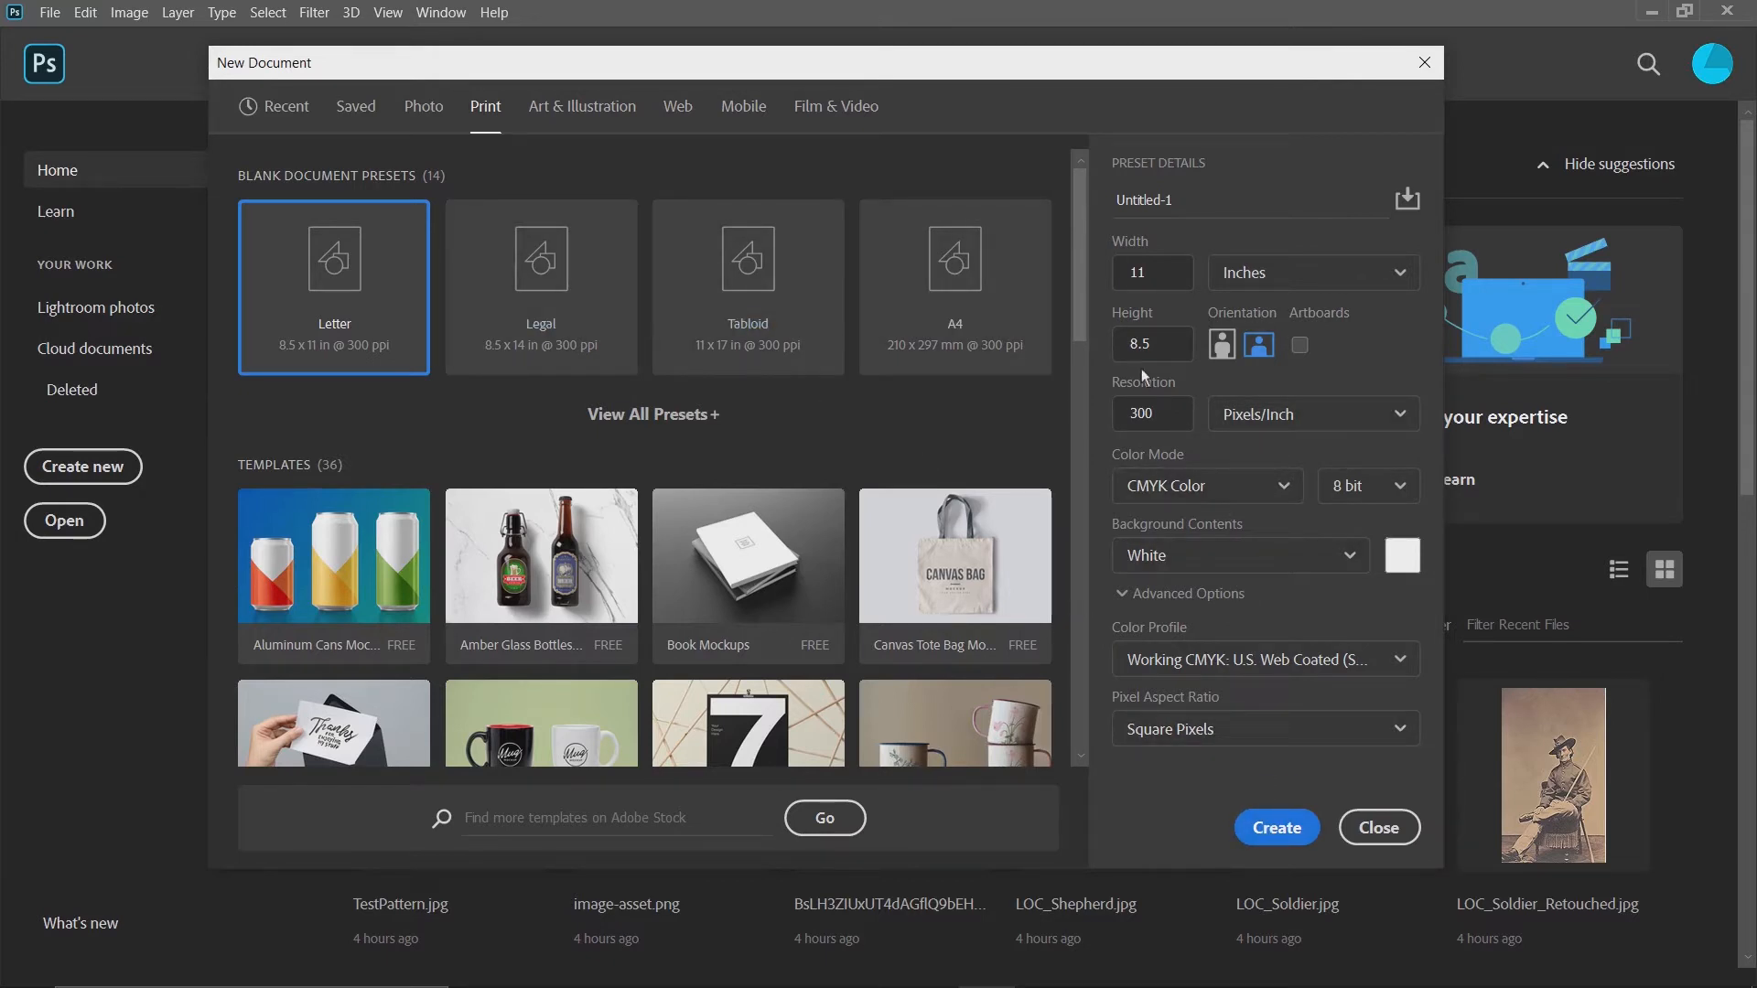
{"action": "left_click", "coordinate": [1272, 829]}
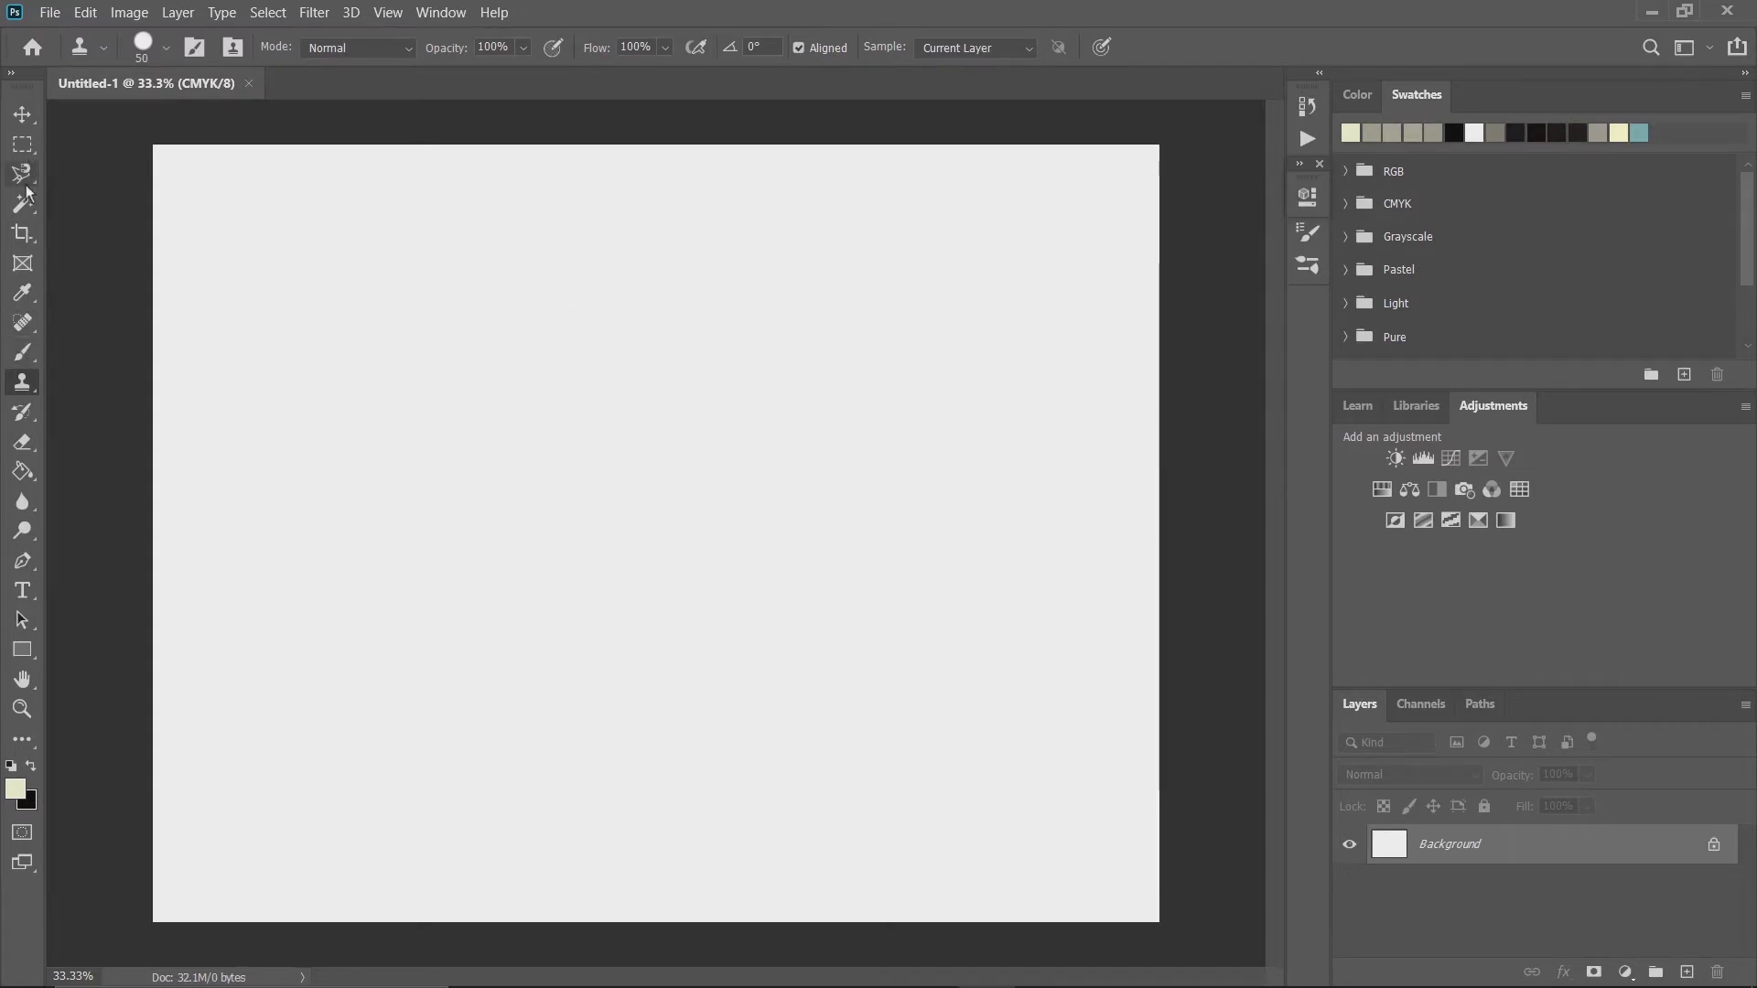
Set the foreground color to bright red and paint freehand zigzag strokes across the upper canvas with the Brush tool.
{"action": "left_click", "coordinate": [24, 361]}
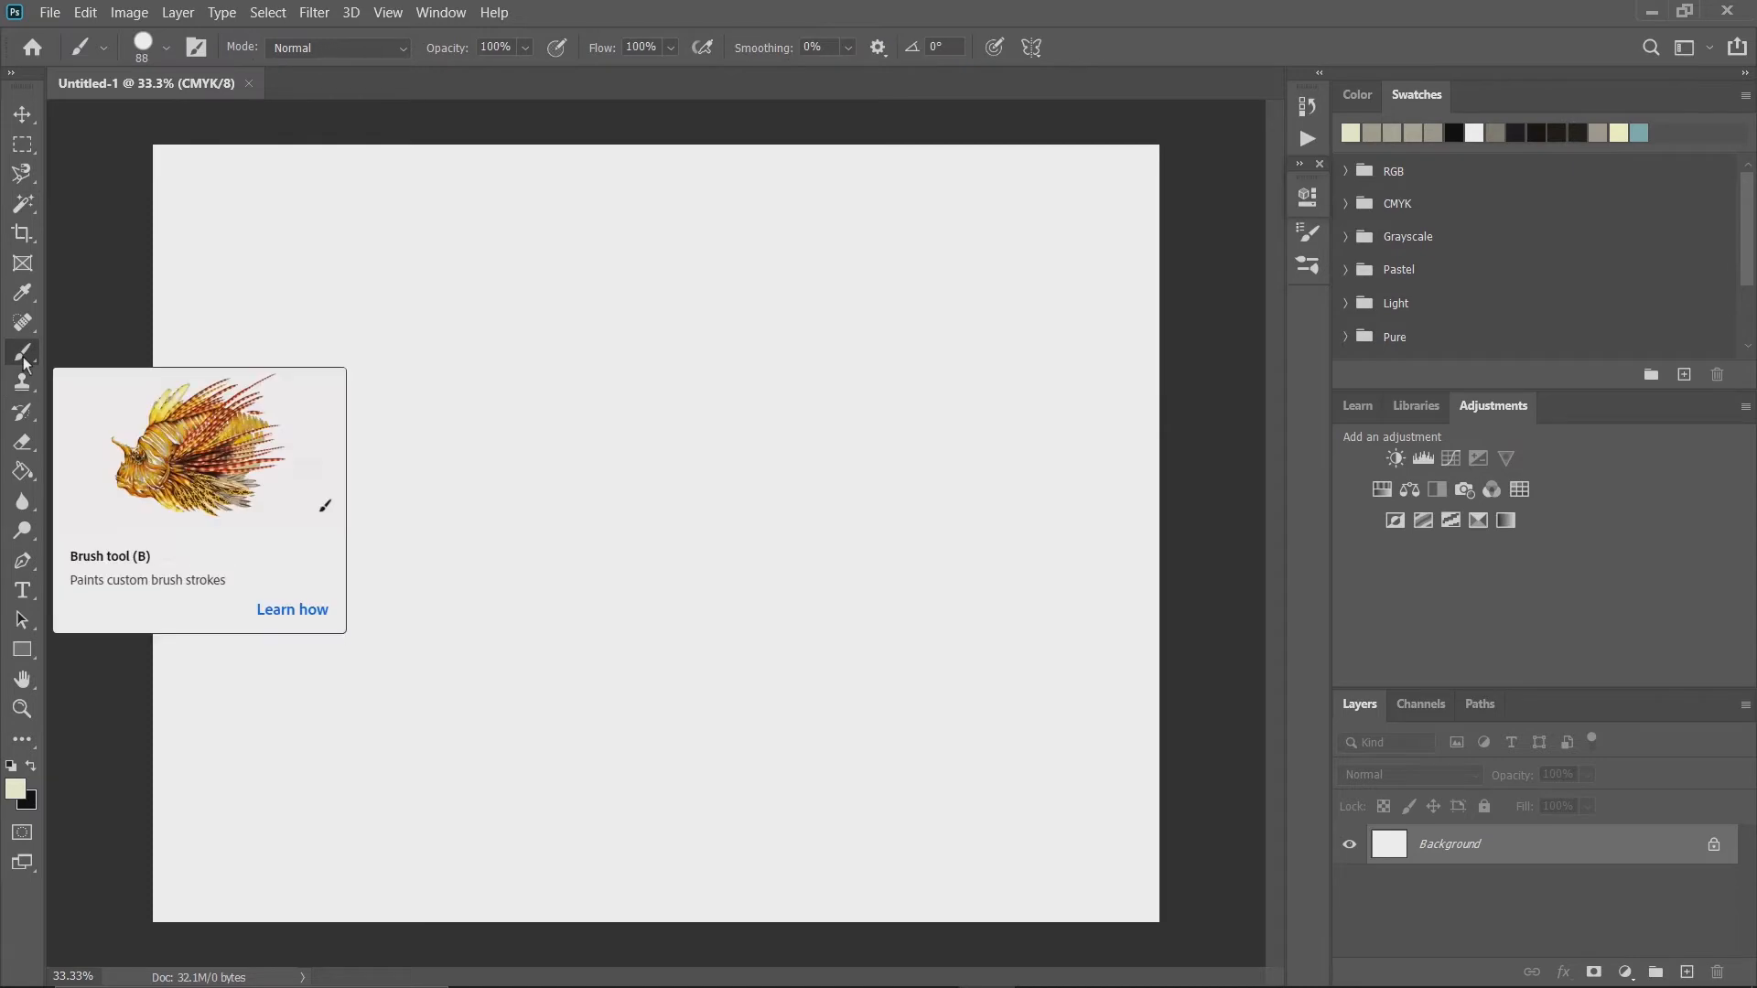
{"action": "left_click", "coordinate": [1359, 97]}
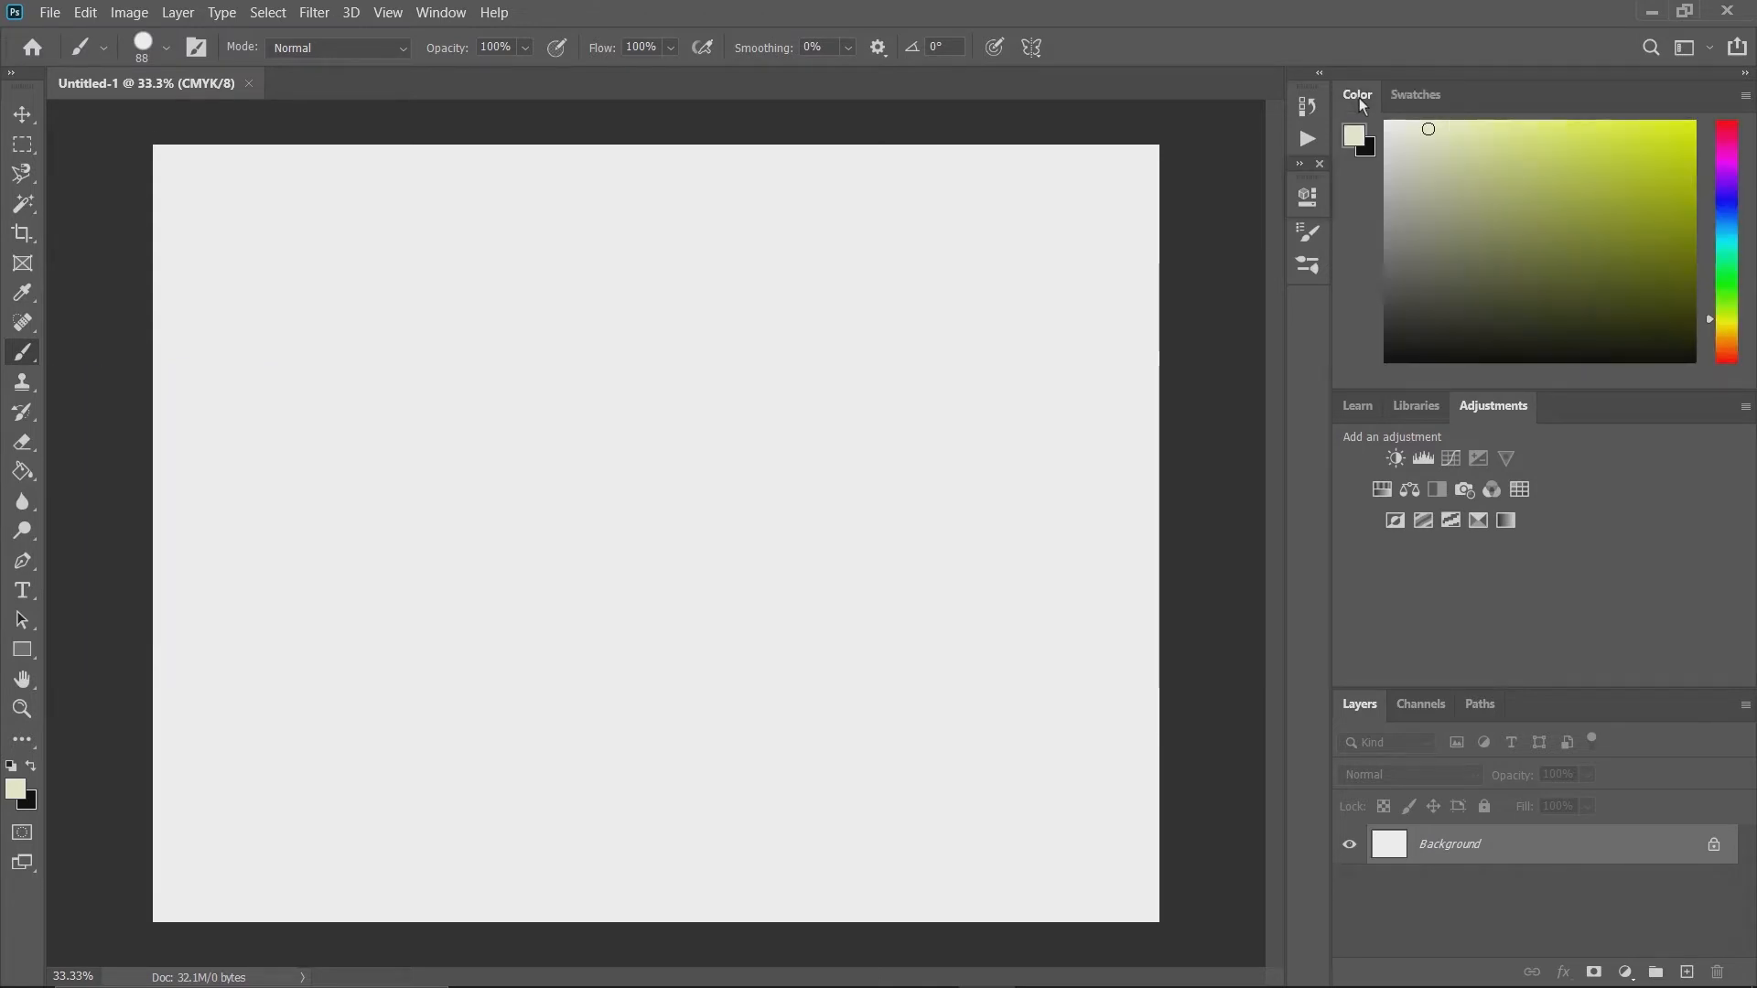
{"action": "left_click", "coordinate": [1724, 140]}
{"action": "left_click_drag", "start_coordinate": [1727, 152], "coordinate": [1724, 123]}
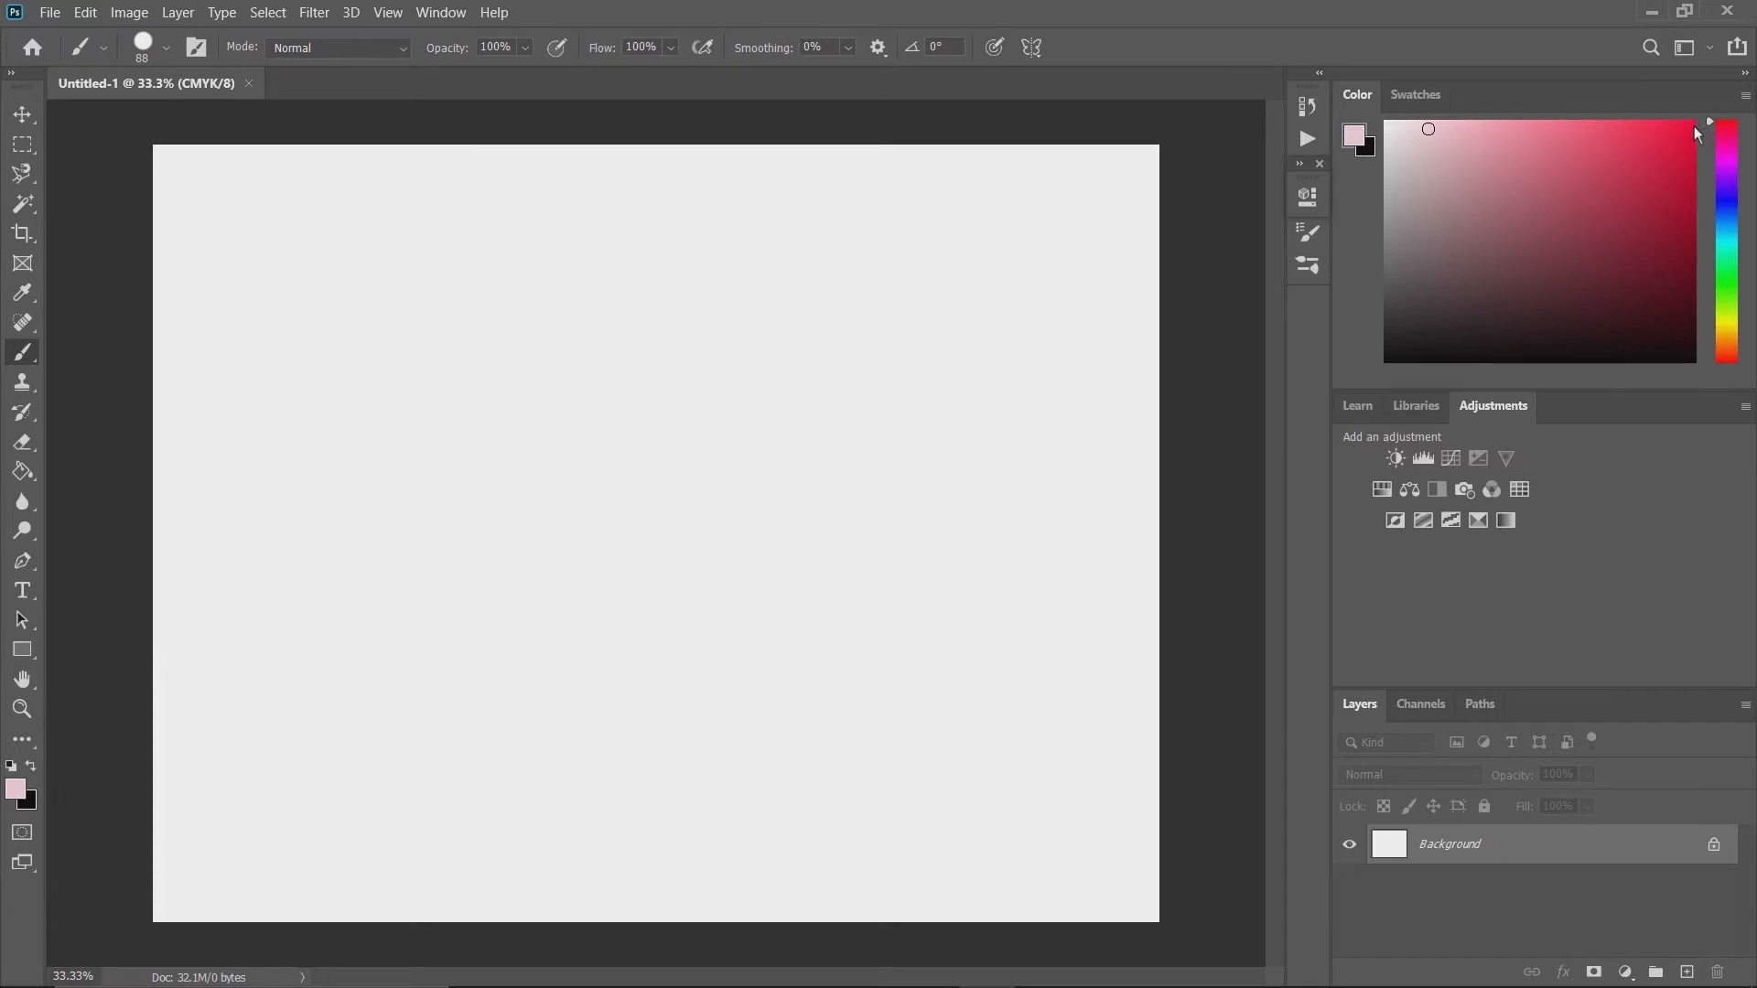
{"action": "left_click", "coordinate": [1694, 126]}
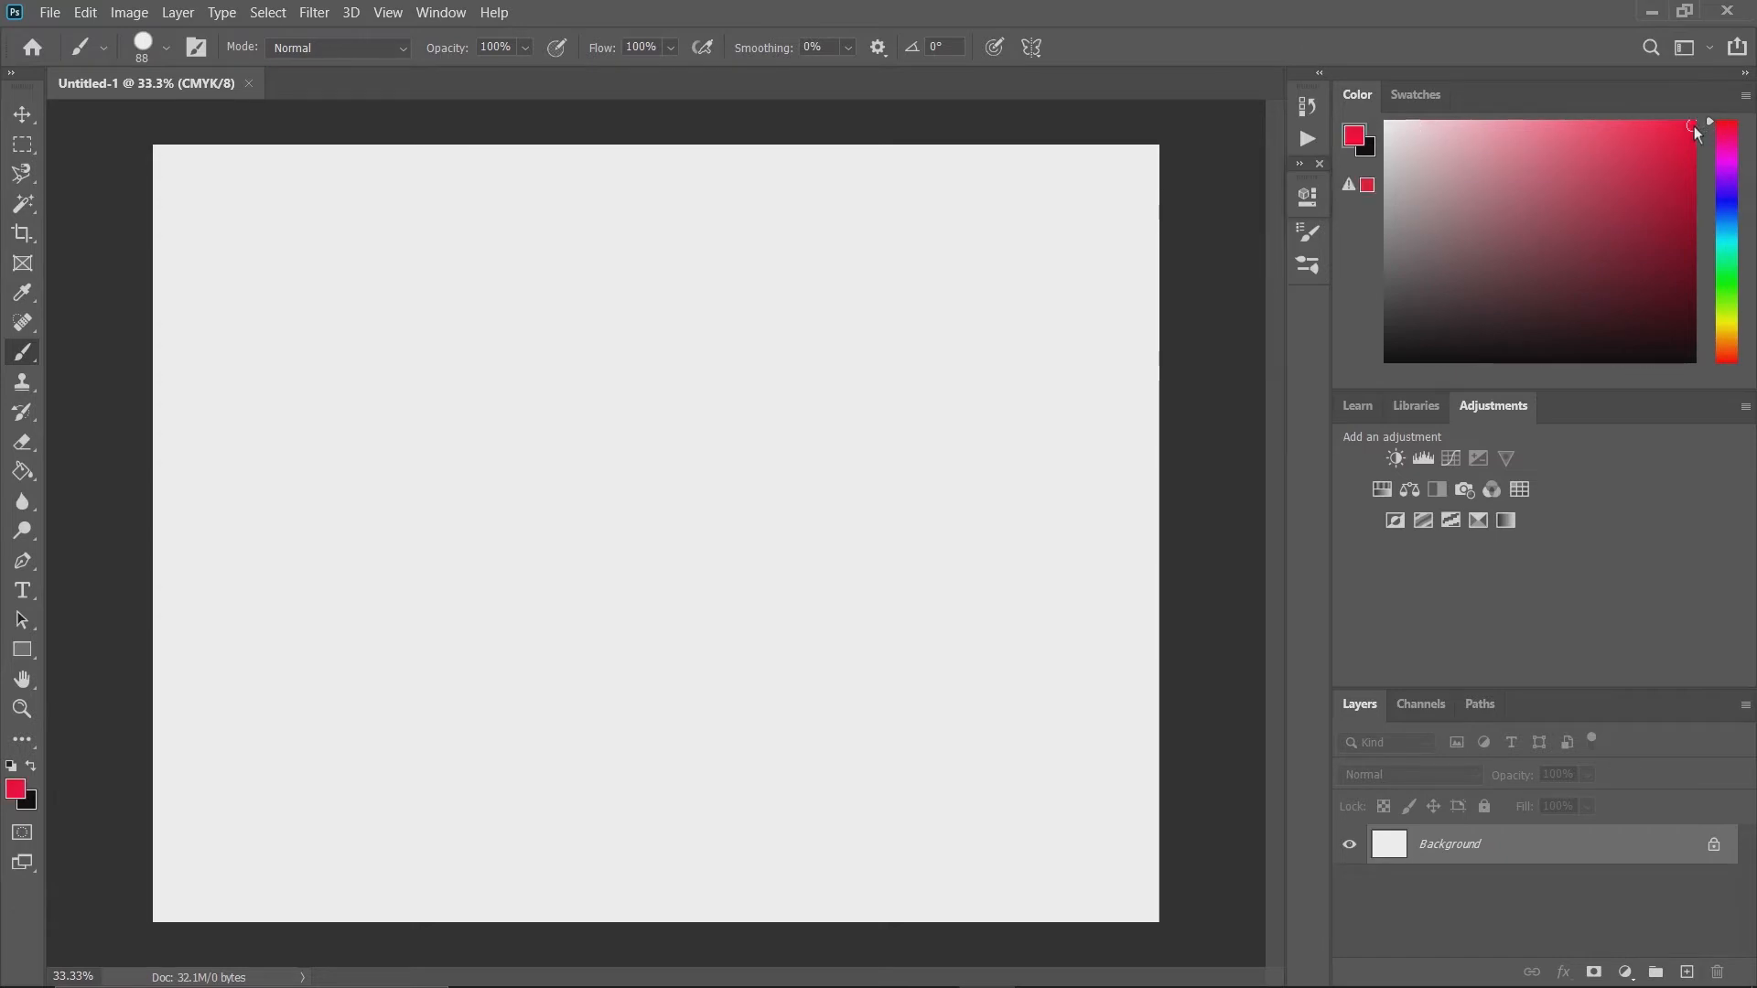
{"action": "mouse_move", "coordinate": [1006, 279]}
{"action": "left_mouse_down"}
{"action": "mouse_move", "coordinate": [956, 331]}
{"action": "mouse_move", "coordinate": [802, 281]}
{"action": "mouse_move", "coordinate": [618, 403]}
{"action": "mouse_move", "coordinate": [271, 471]}
{"action": "mouse_move", "coordinate": [576, 577]}
{"action": "mouse_move", "coordinate": [740, 518]}
{"action": "mouse_move", "coordinate": [961, 503]}
{"action": "mouse_move", "coordinate": [952, 581]}
{"action": "mouse_move", "coordinate": [735, 436]}
{"action": "mouse_move", "coordinate": [503, 490]}
{"action": "mouse_move", "coordinate": [366, 393]}
{"action": "mouse_move", "coordinate": [728, 256]}
{"action": "mouse_move", "coordinate": [791, 261]}
{"action": "left_mouse_up"}
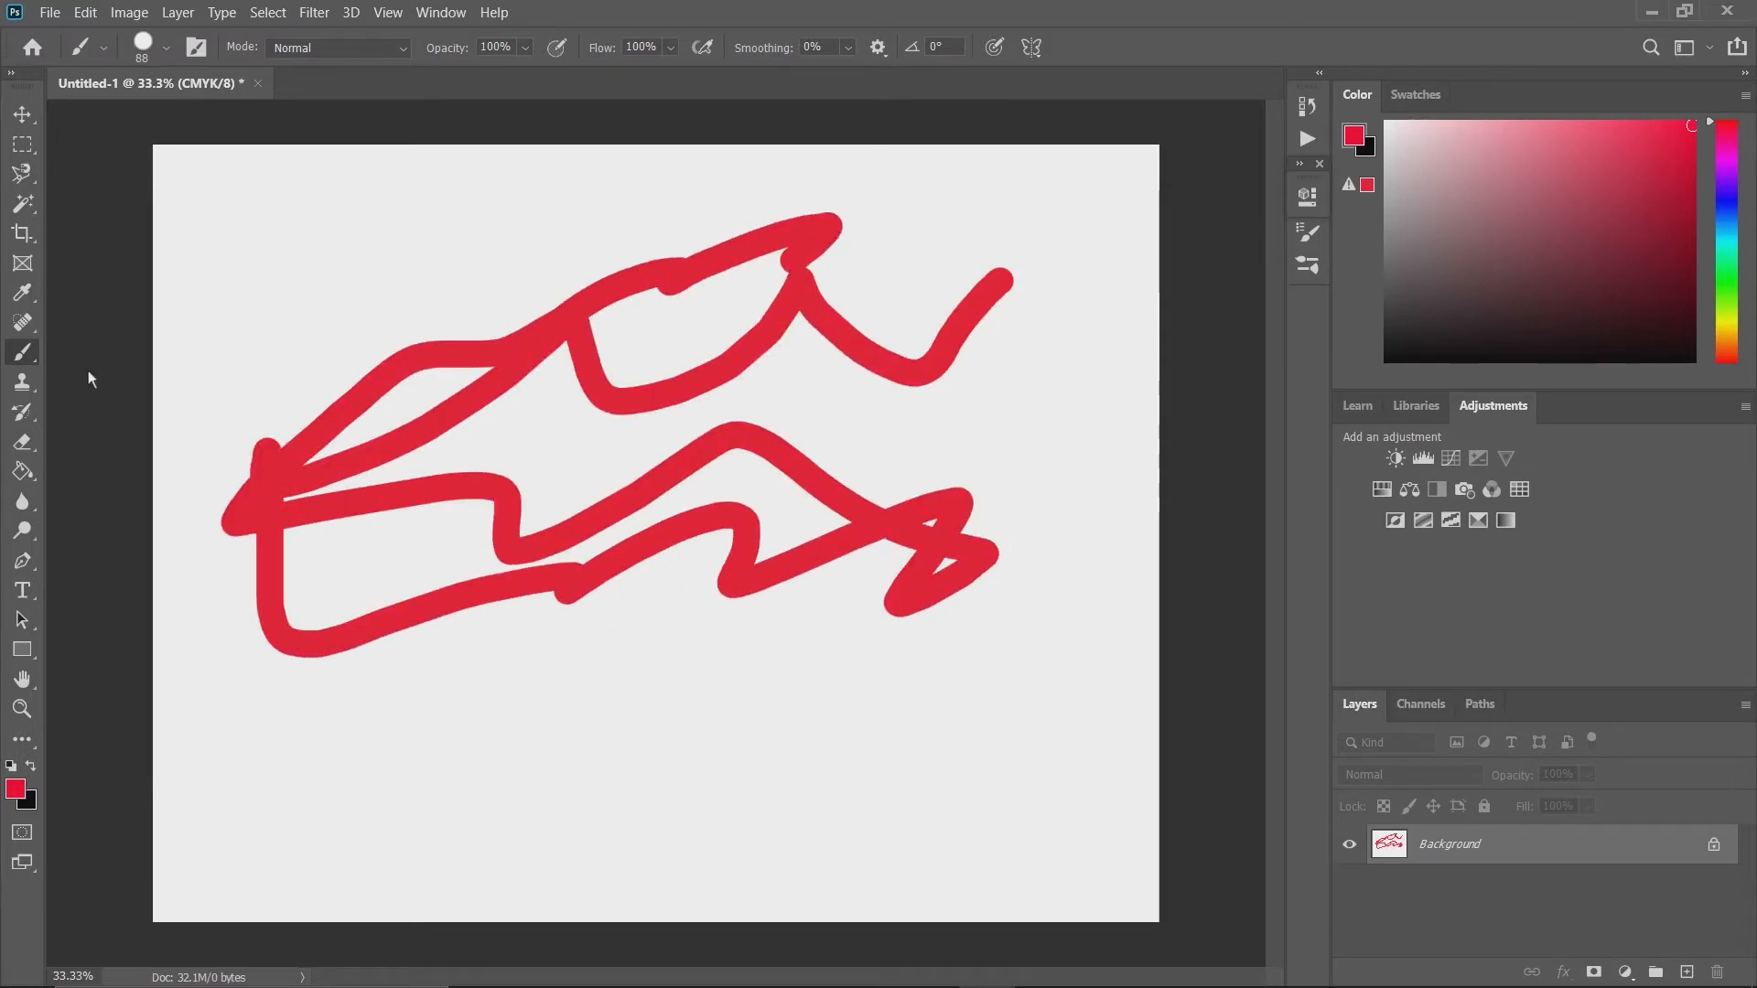
Fill the two enclosed areas inside the red brush outlines with red using the Paint Bucket tool.
{"action": "left_click", "coordinate": [23, 471]}
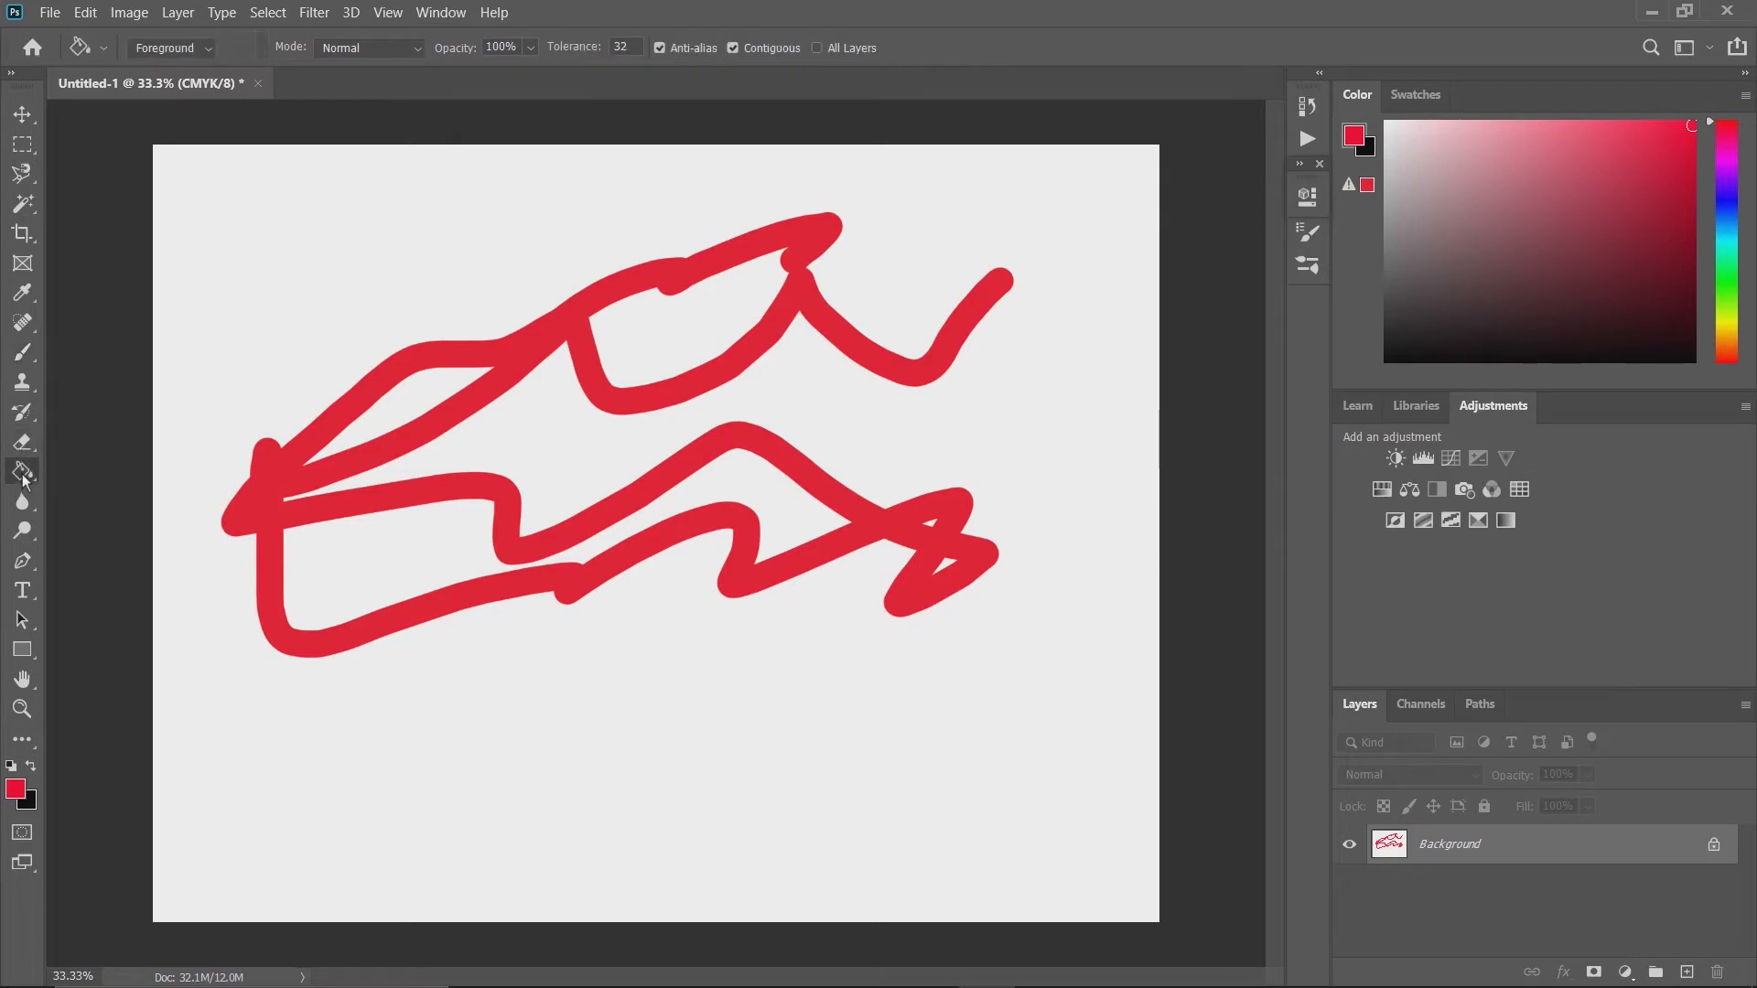
{"action": "left_click", "coordinate": [691, 337]}
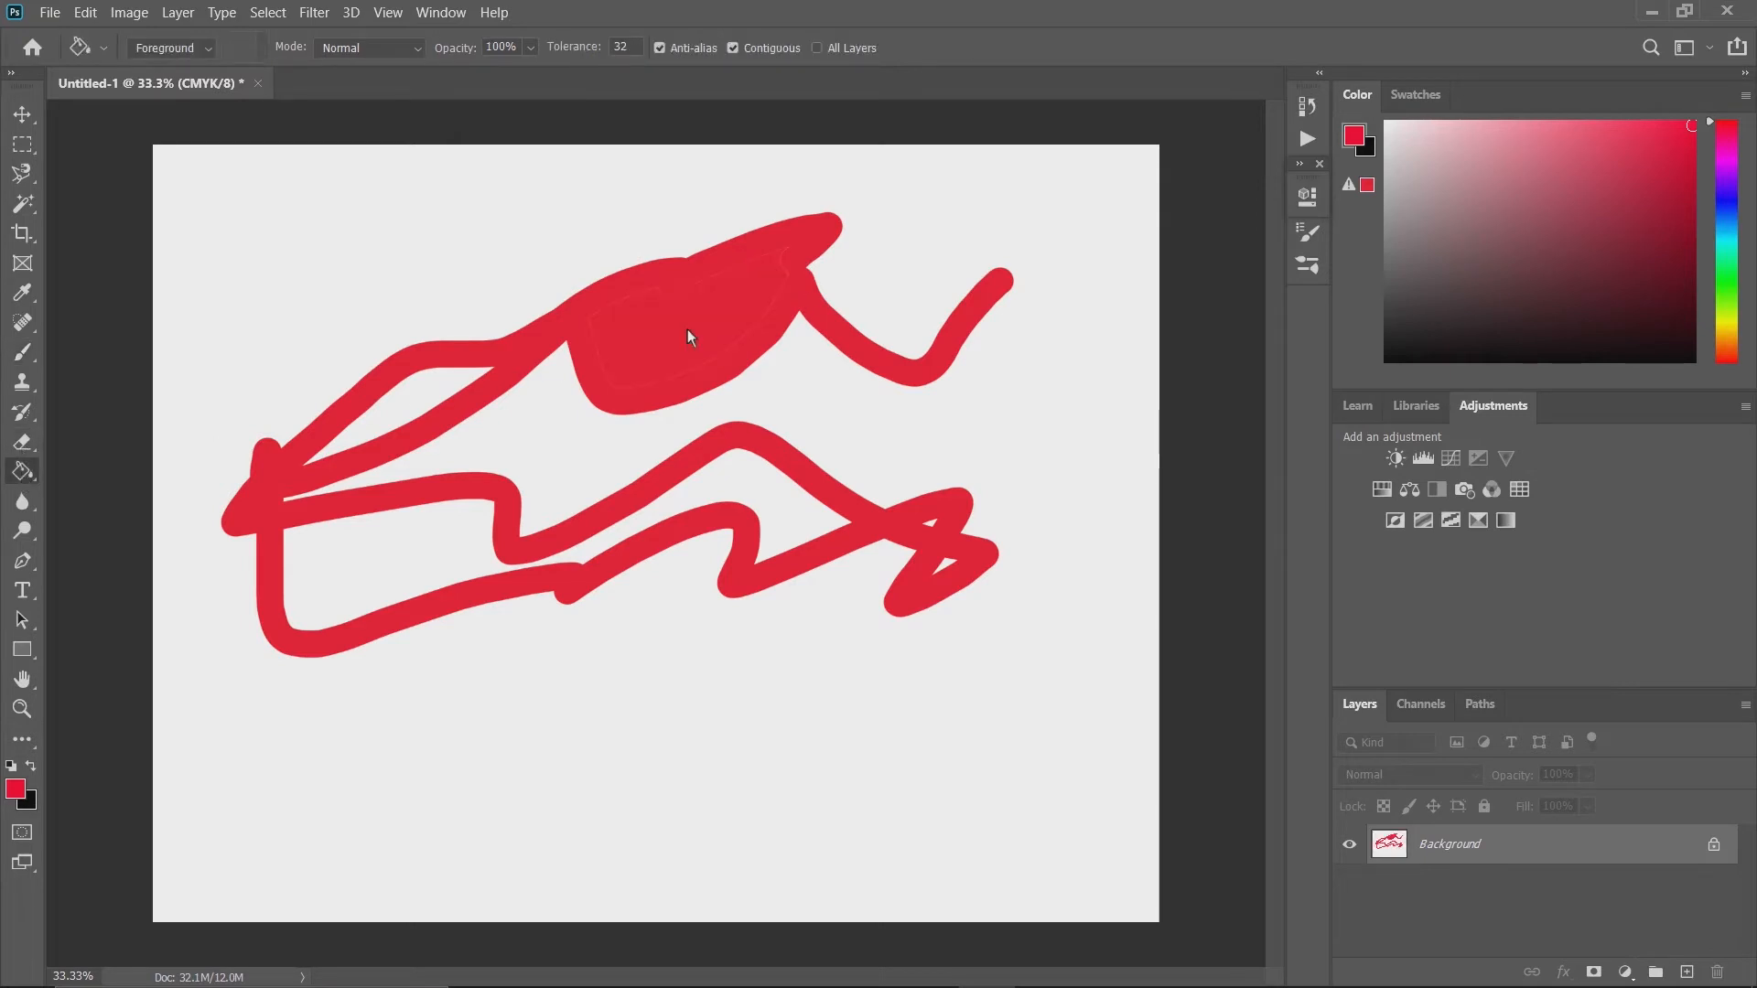
{"action": "left_click", "coordinate": [787, 523]}
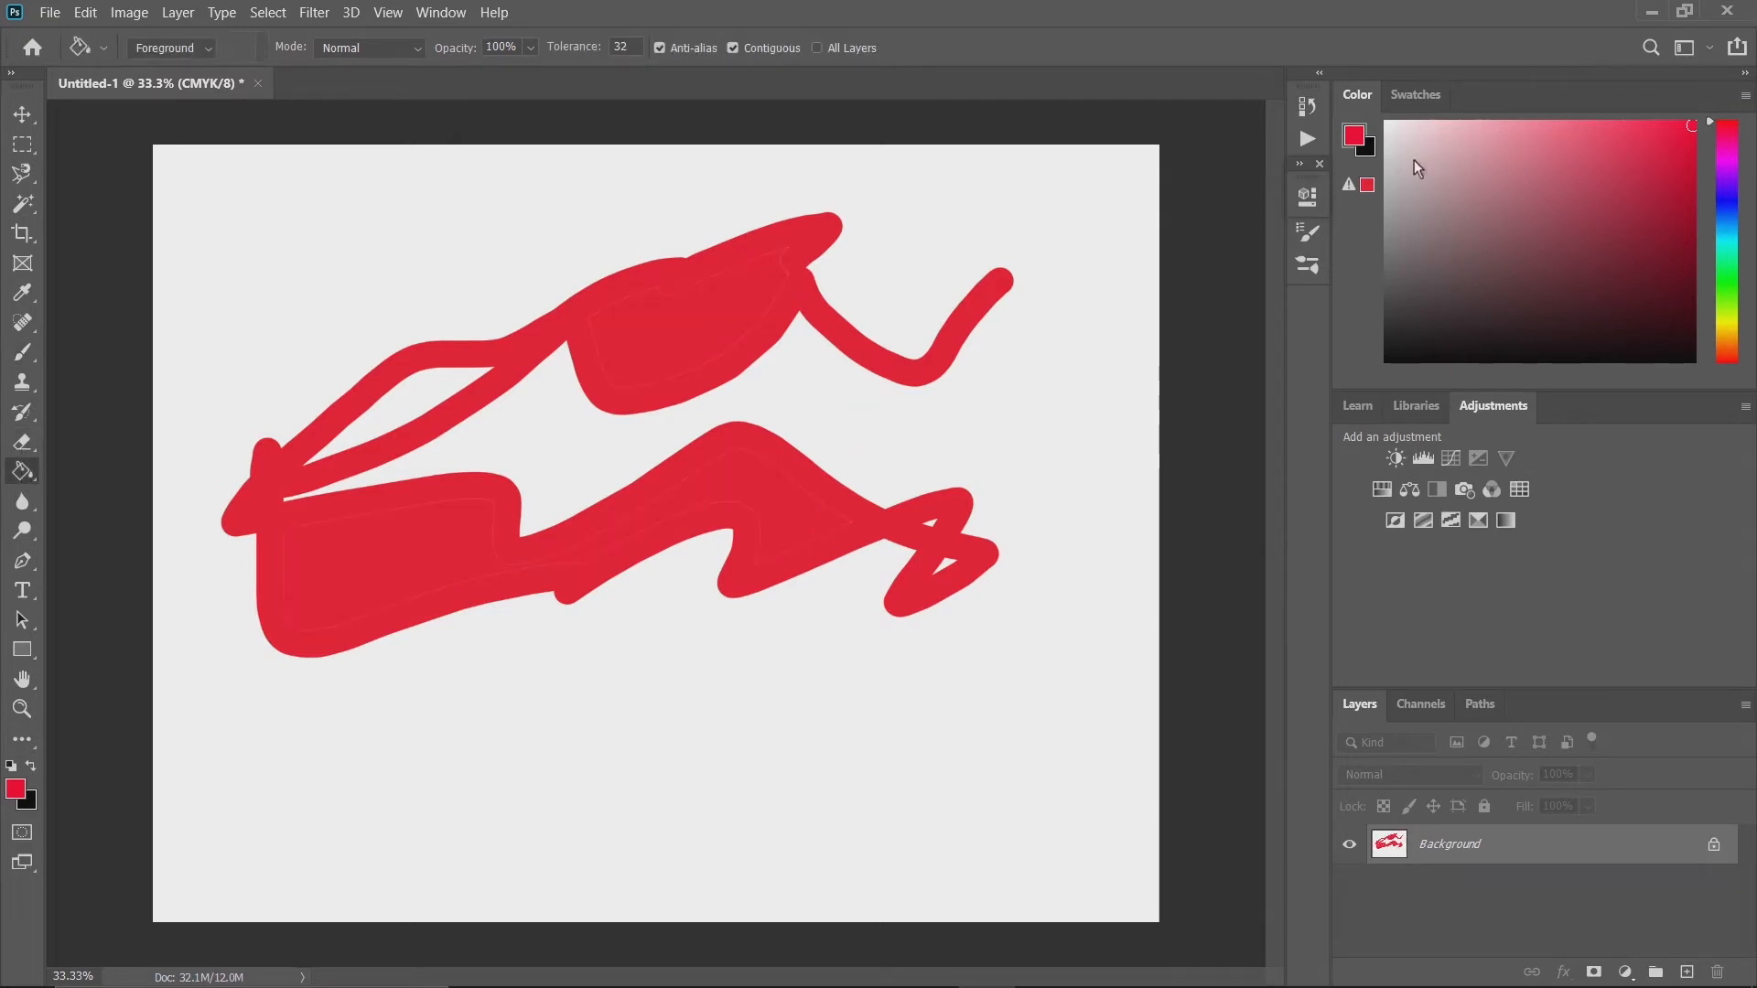
Set the foreground color to green with hex code fff00 and fill the white area around the red shapes.
{"action": "left_click", "coordinate": [1361, 138]}
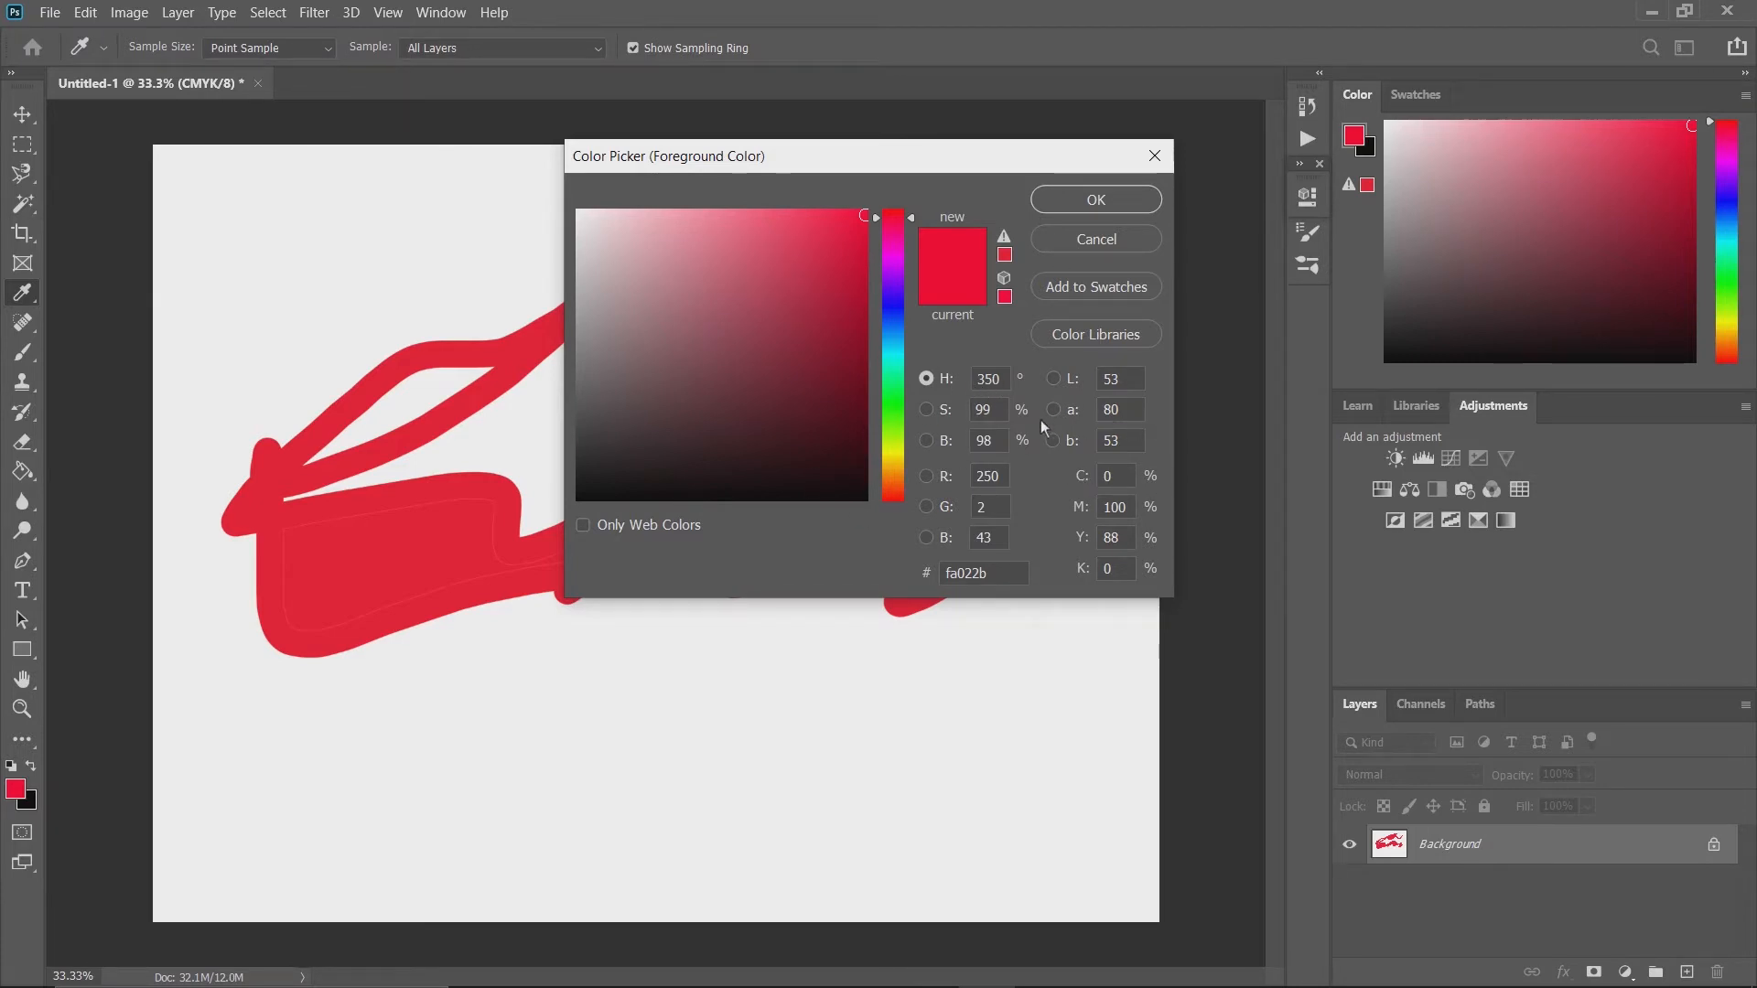
{"action": "left_click", "coordinate": [995, 511]}
{"action": "double_click", "coordinate": [1098, 484]}
{"action": "left_click_drag", "start_coordinate": [994, 573], "coordinate": [927, 572]}
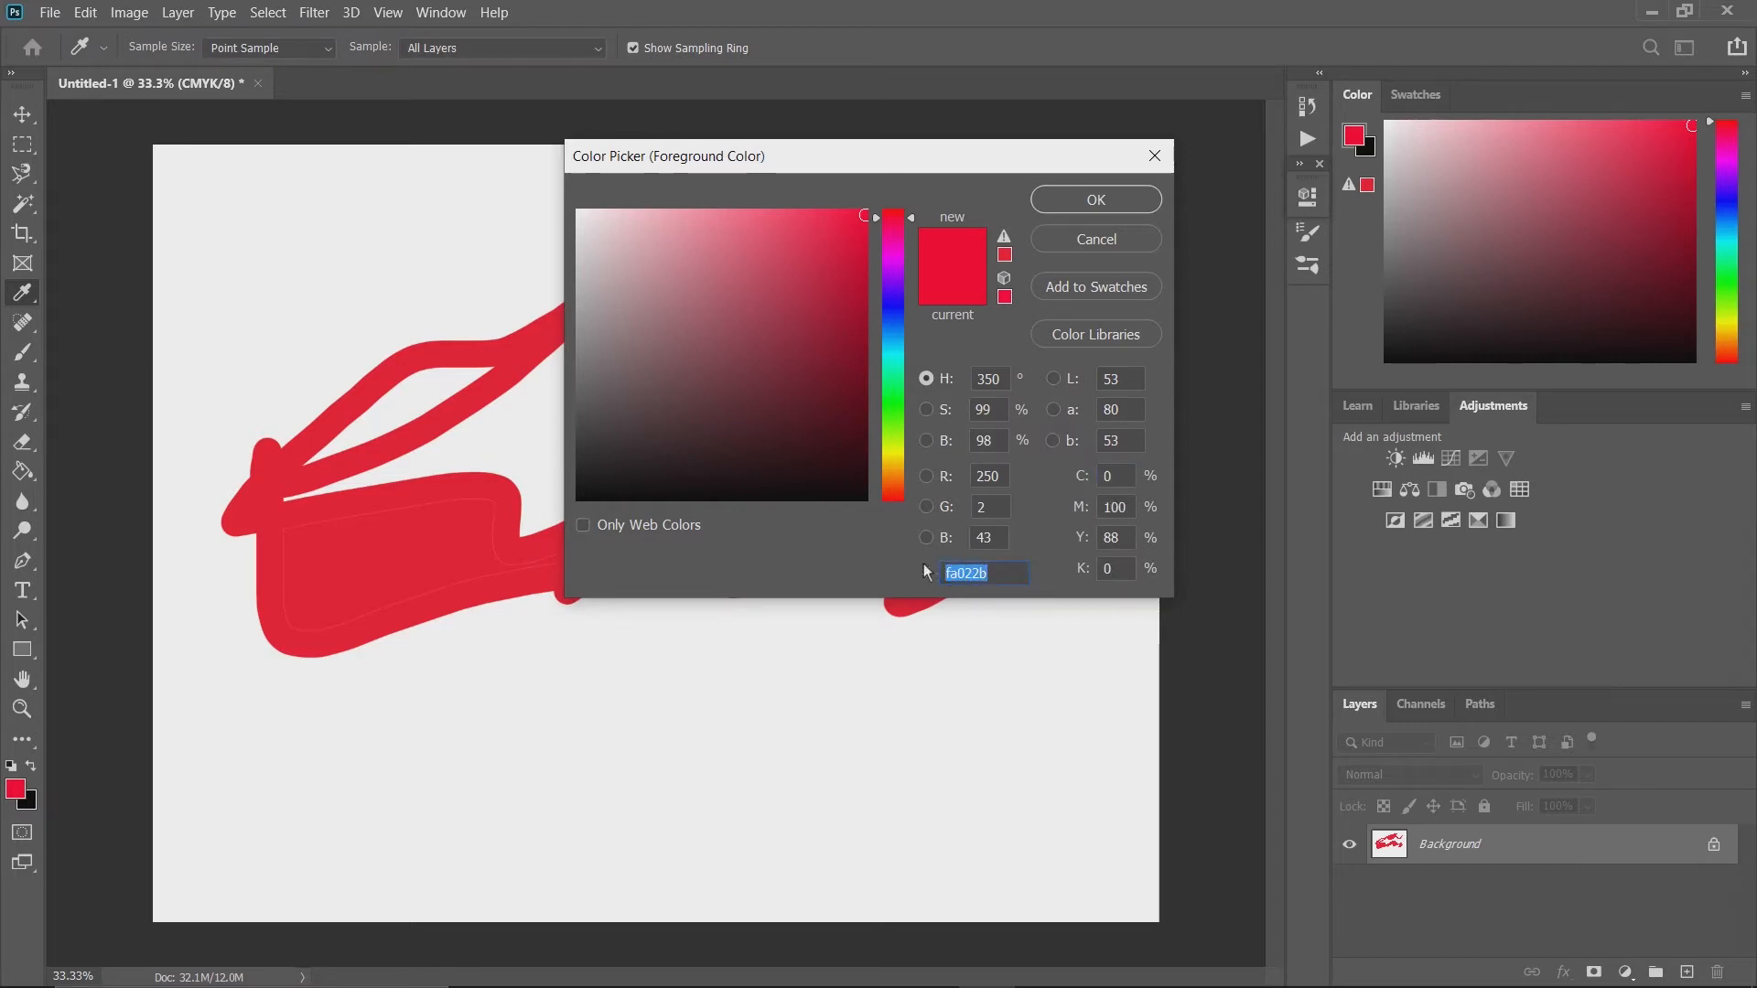
{"action": "type", "text": "fff"}
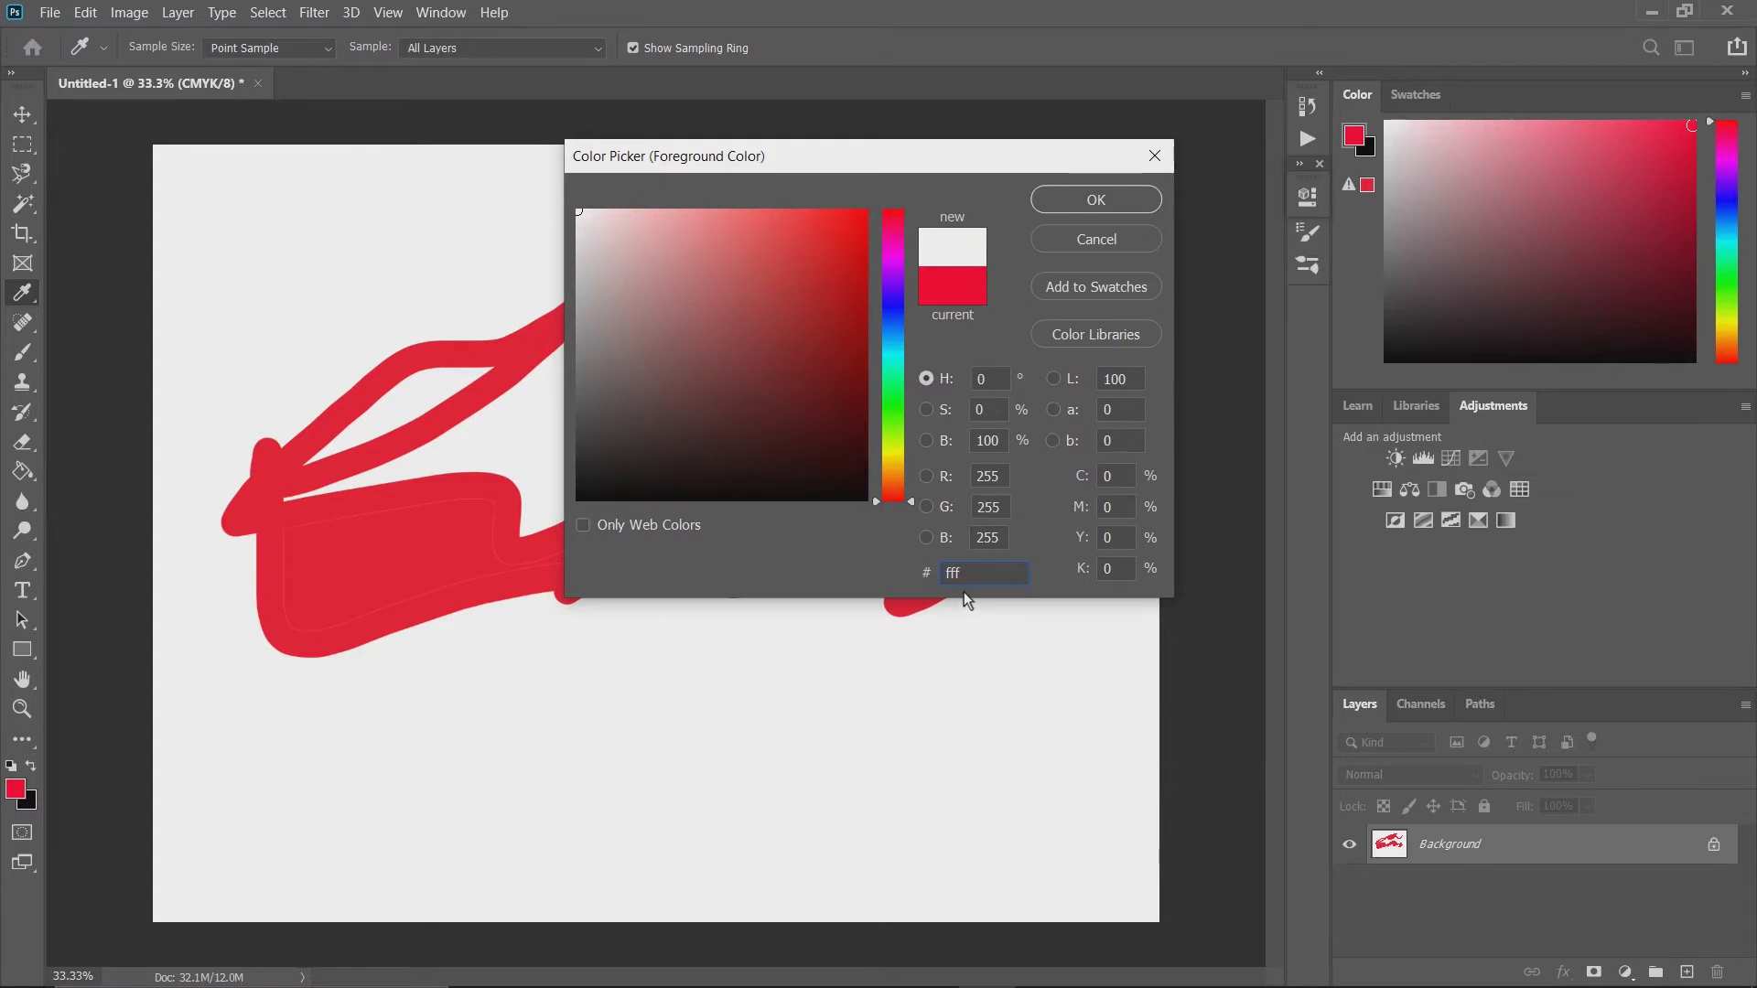
{"action": "type", "text": "00"}
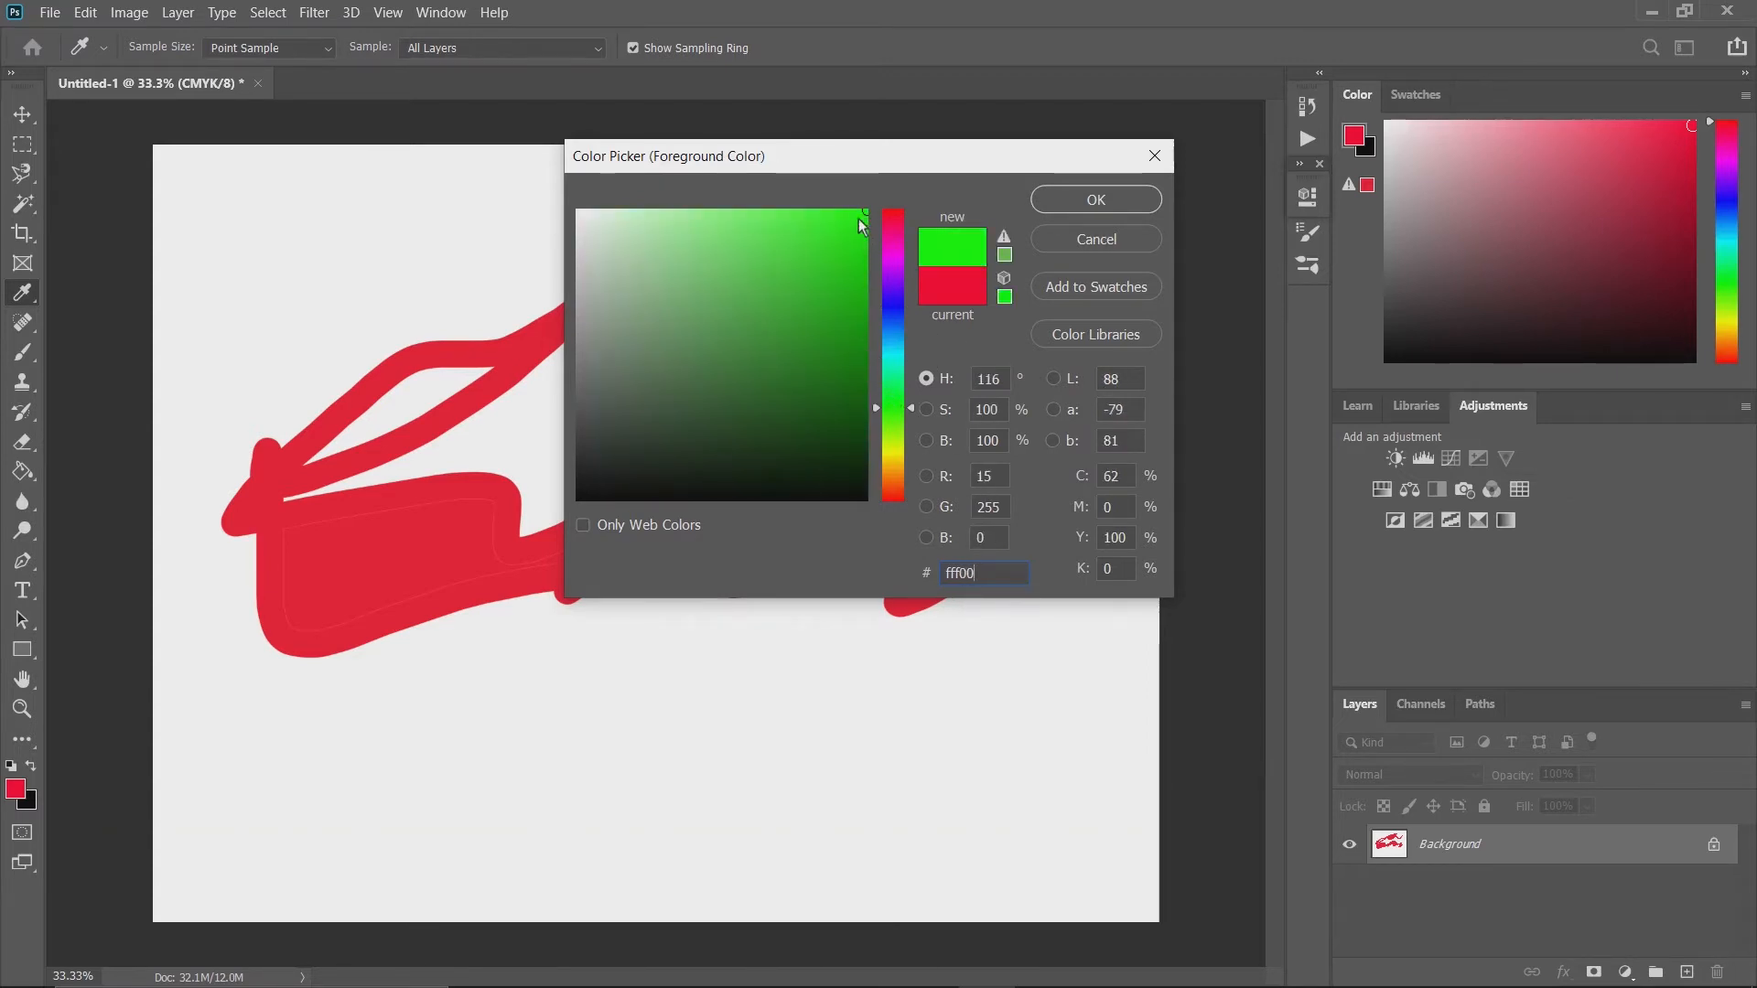
{"action": "left_click", "coordinate": [1058, 209]}
{"action": "key", "text": "g"}
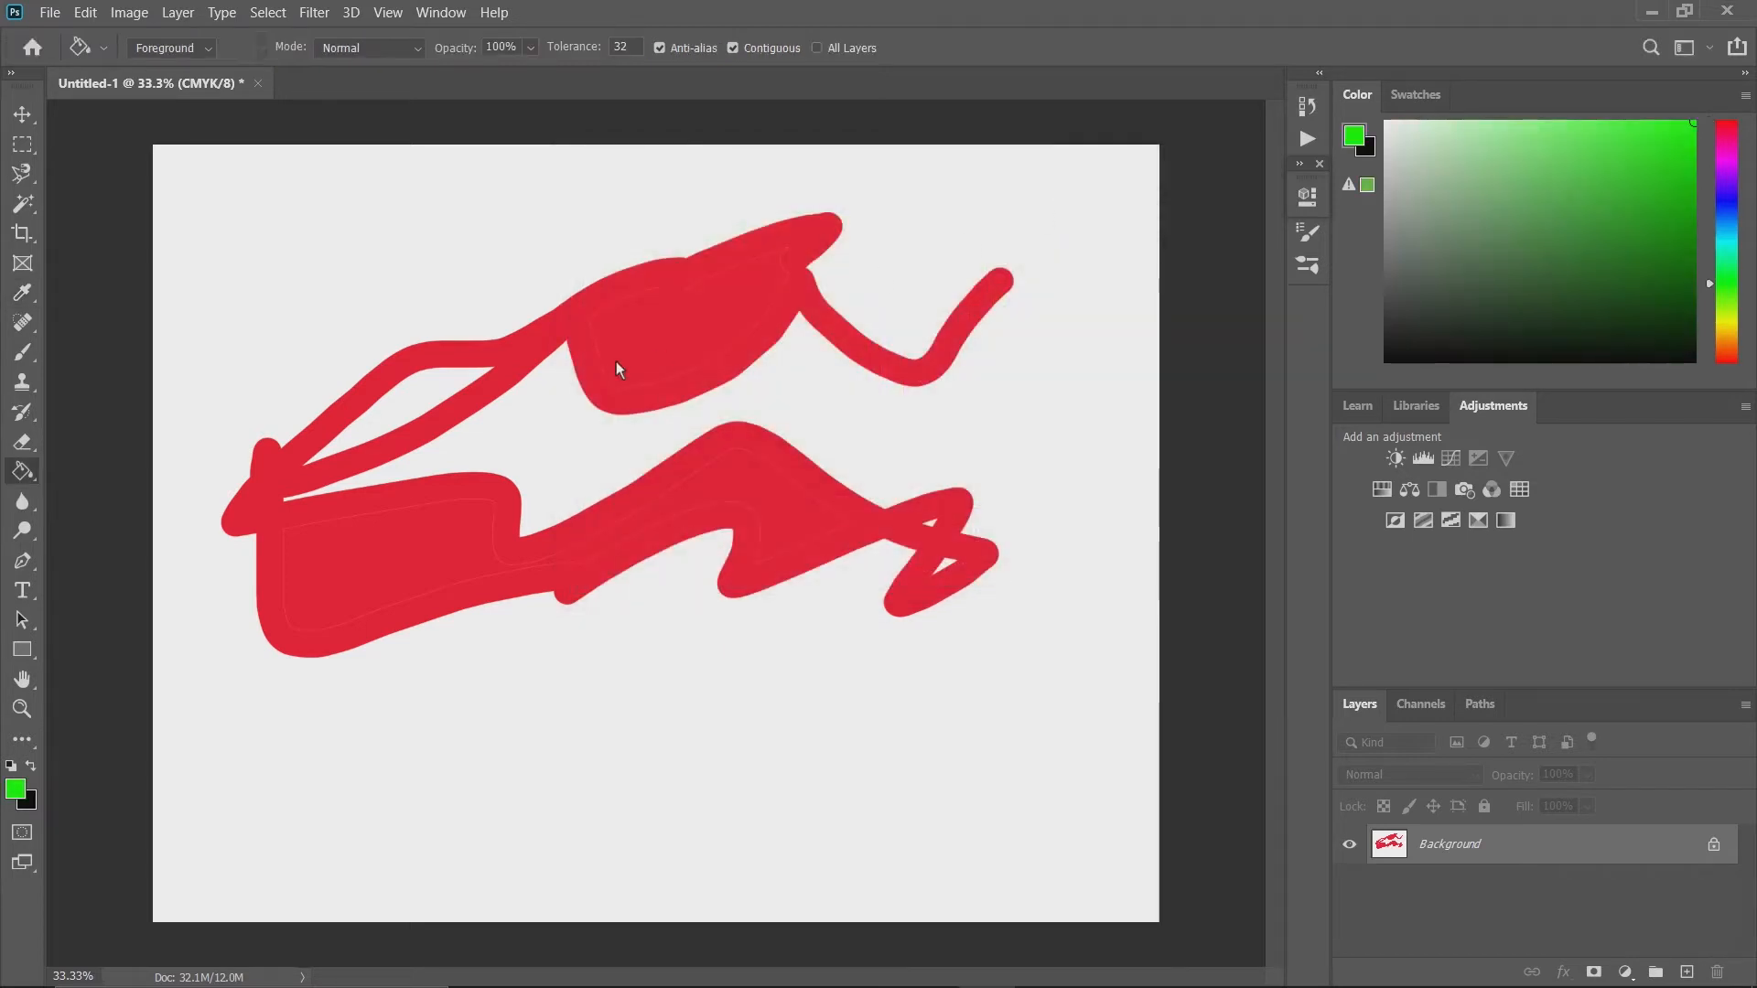
{"action": "left_click", "coordinate": [516, 423]}
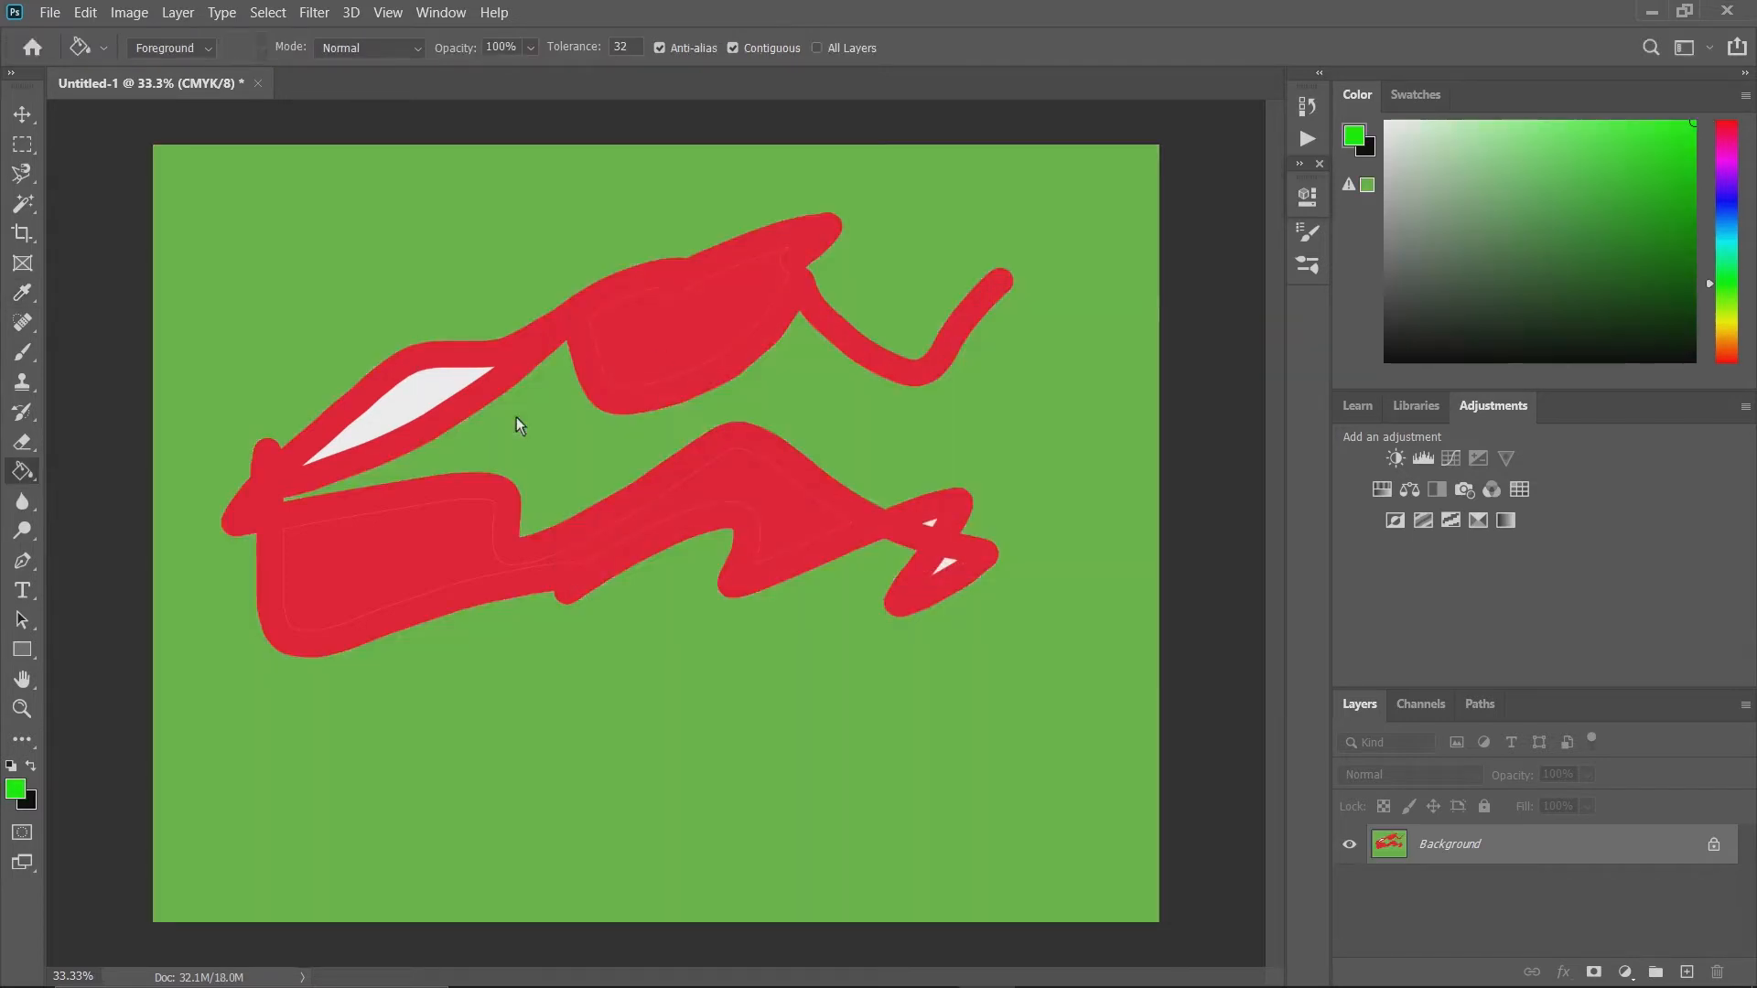
Try filling the red shapes with the green foreground color, undoing the fill each time.
{"action": "left_click", "coordinate": [401, 372]}
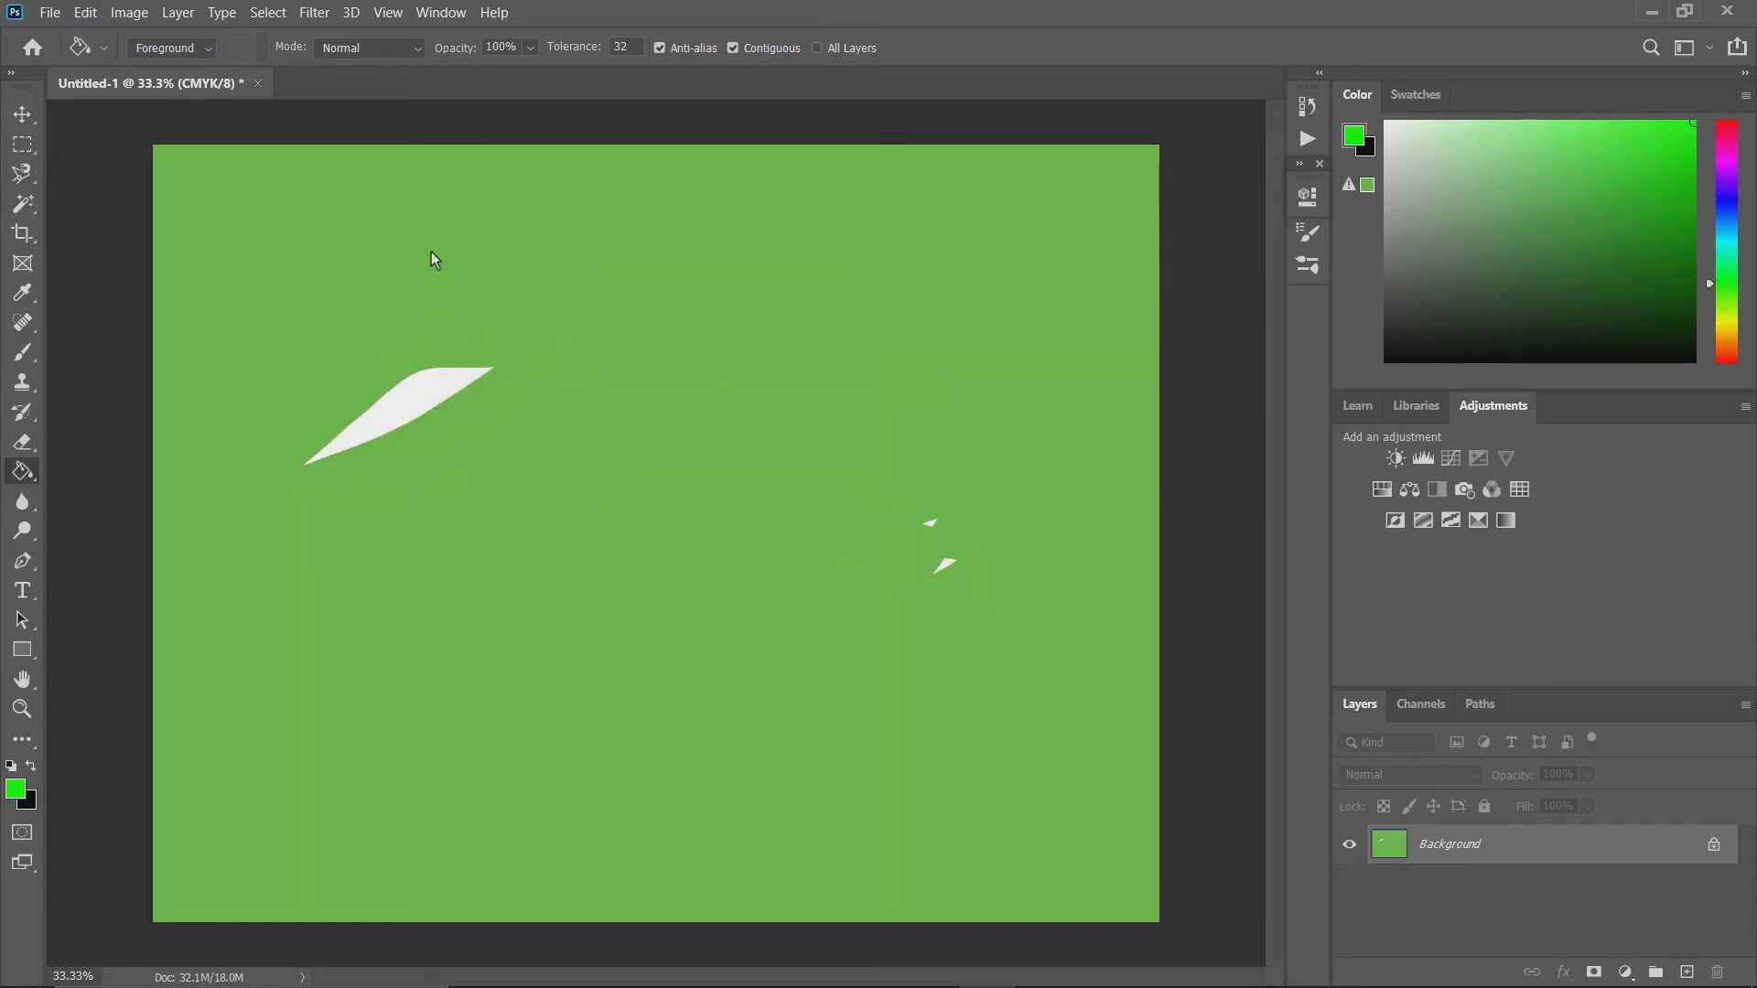
{"action": "left_click", "coordinate": [86, 13]}
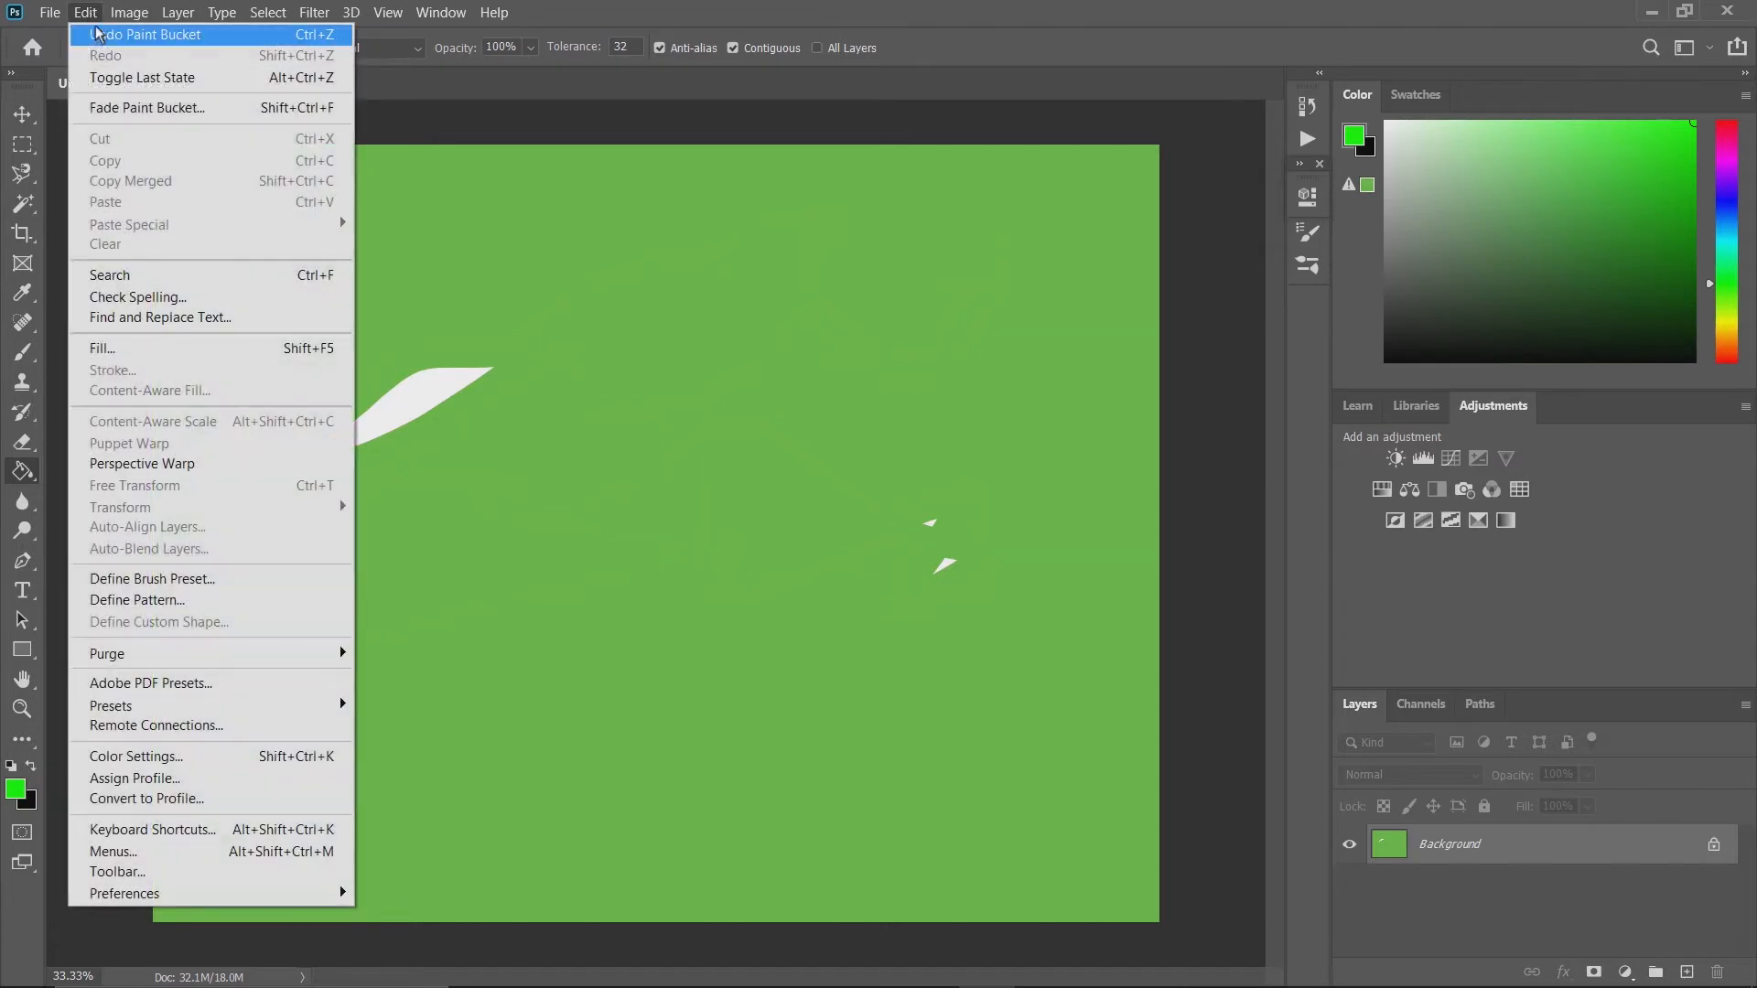
{"action": "left_click", "coordinate": [96, 34]}
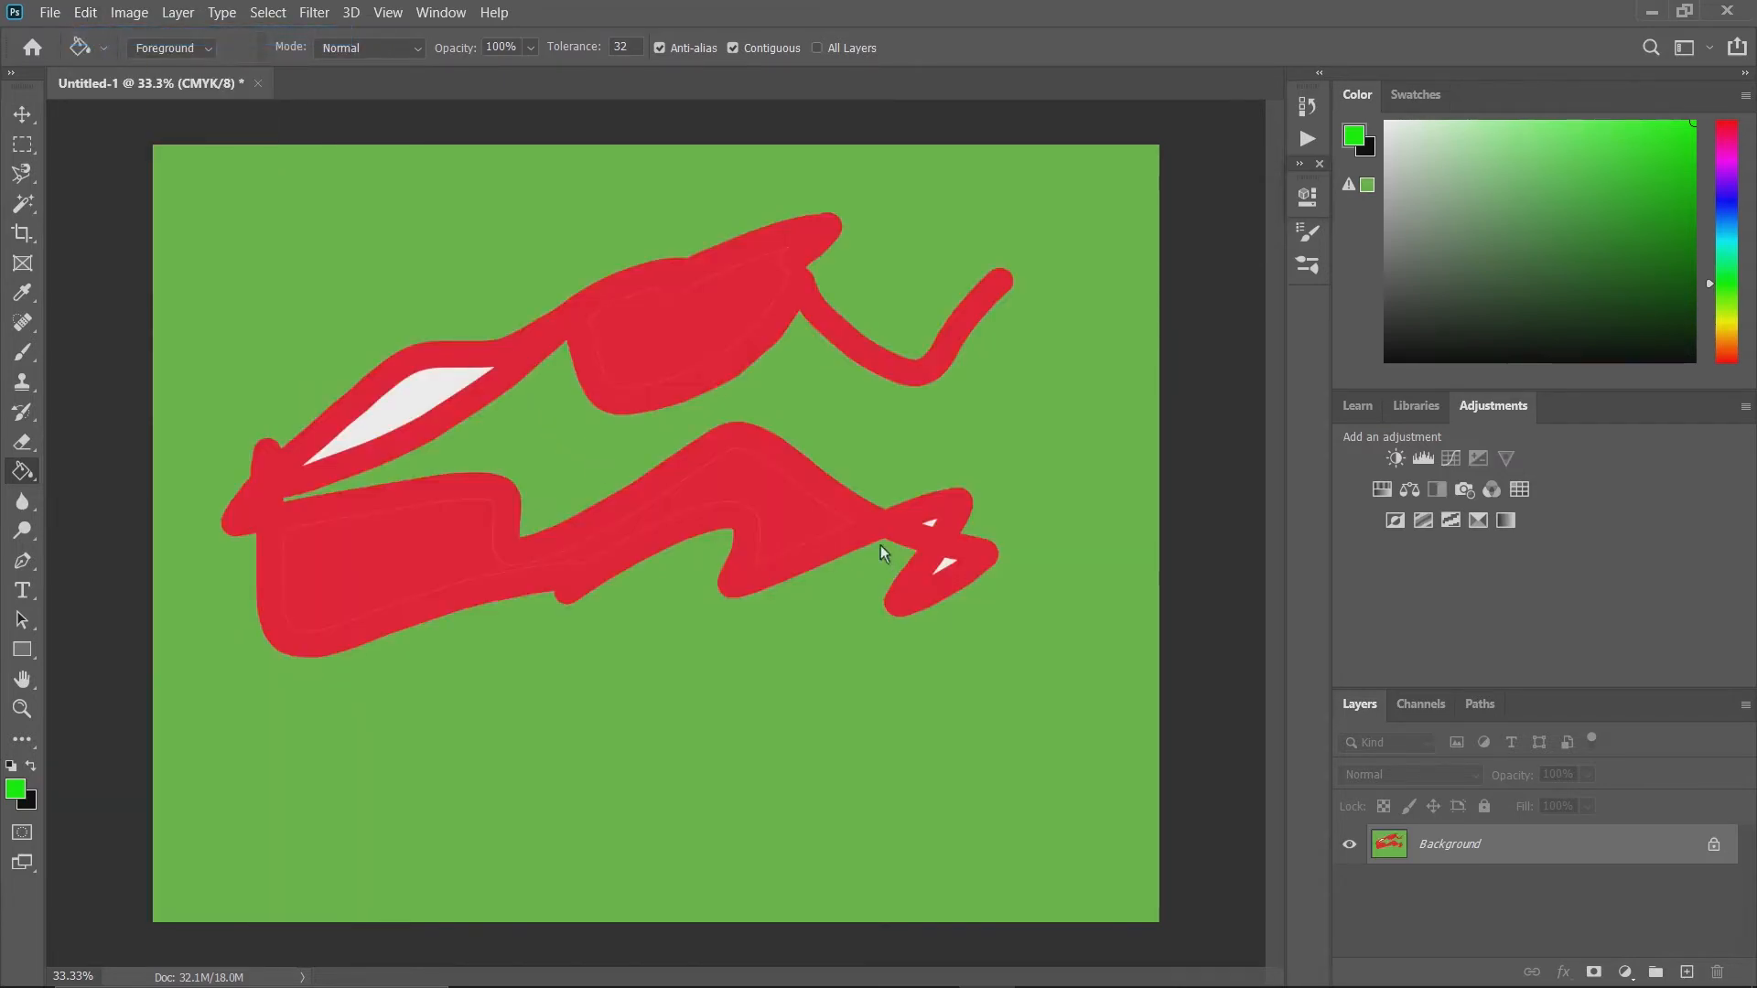
{"action": "left_click", "coordinate": [421, 422]}
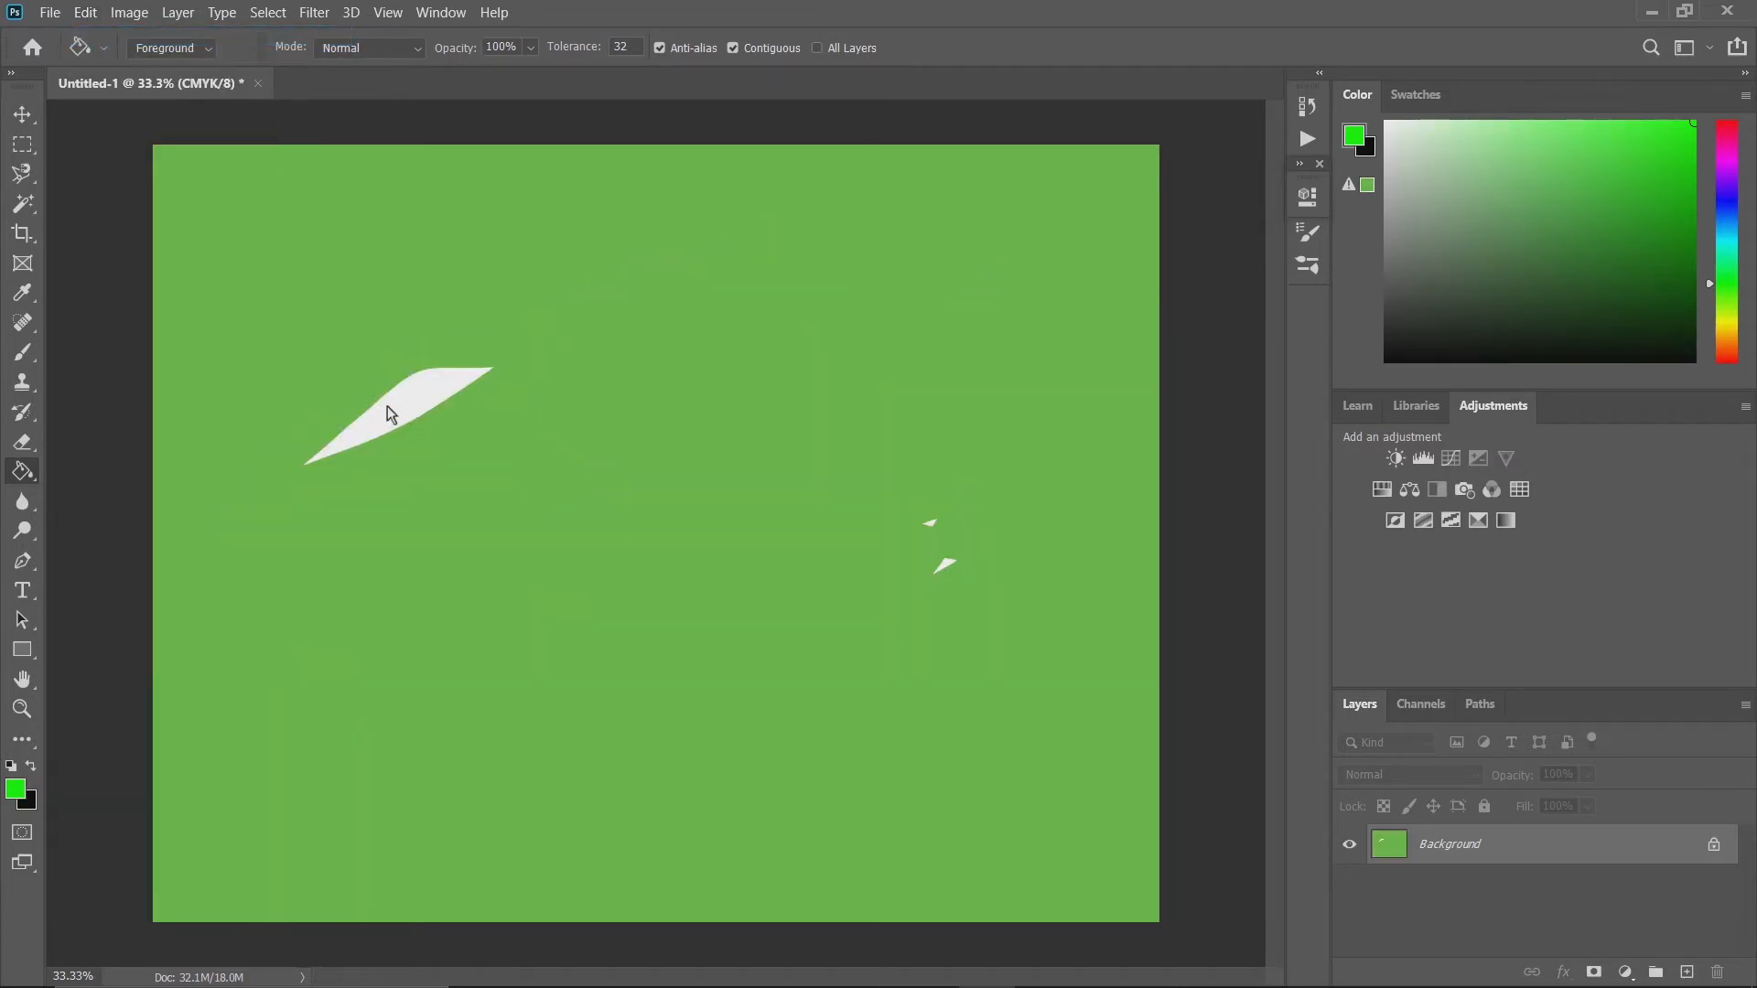
{"action": "key", "text": "ctrl+z"}
Fill the large enclosed white gap and the lower small white gap within the red strokes with green.
{"action": "left_click", "coordinate": [437, 391]}
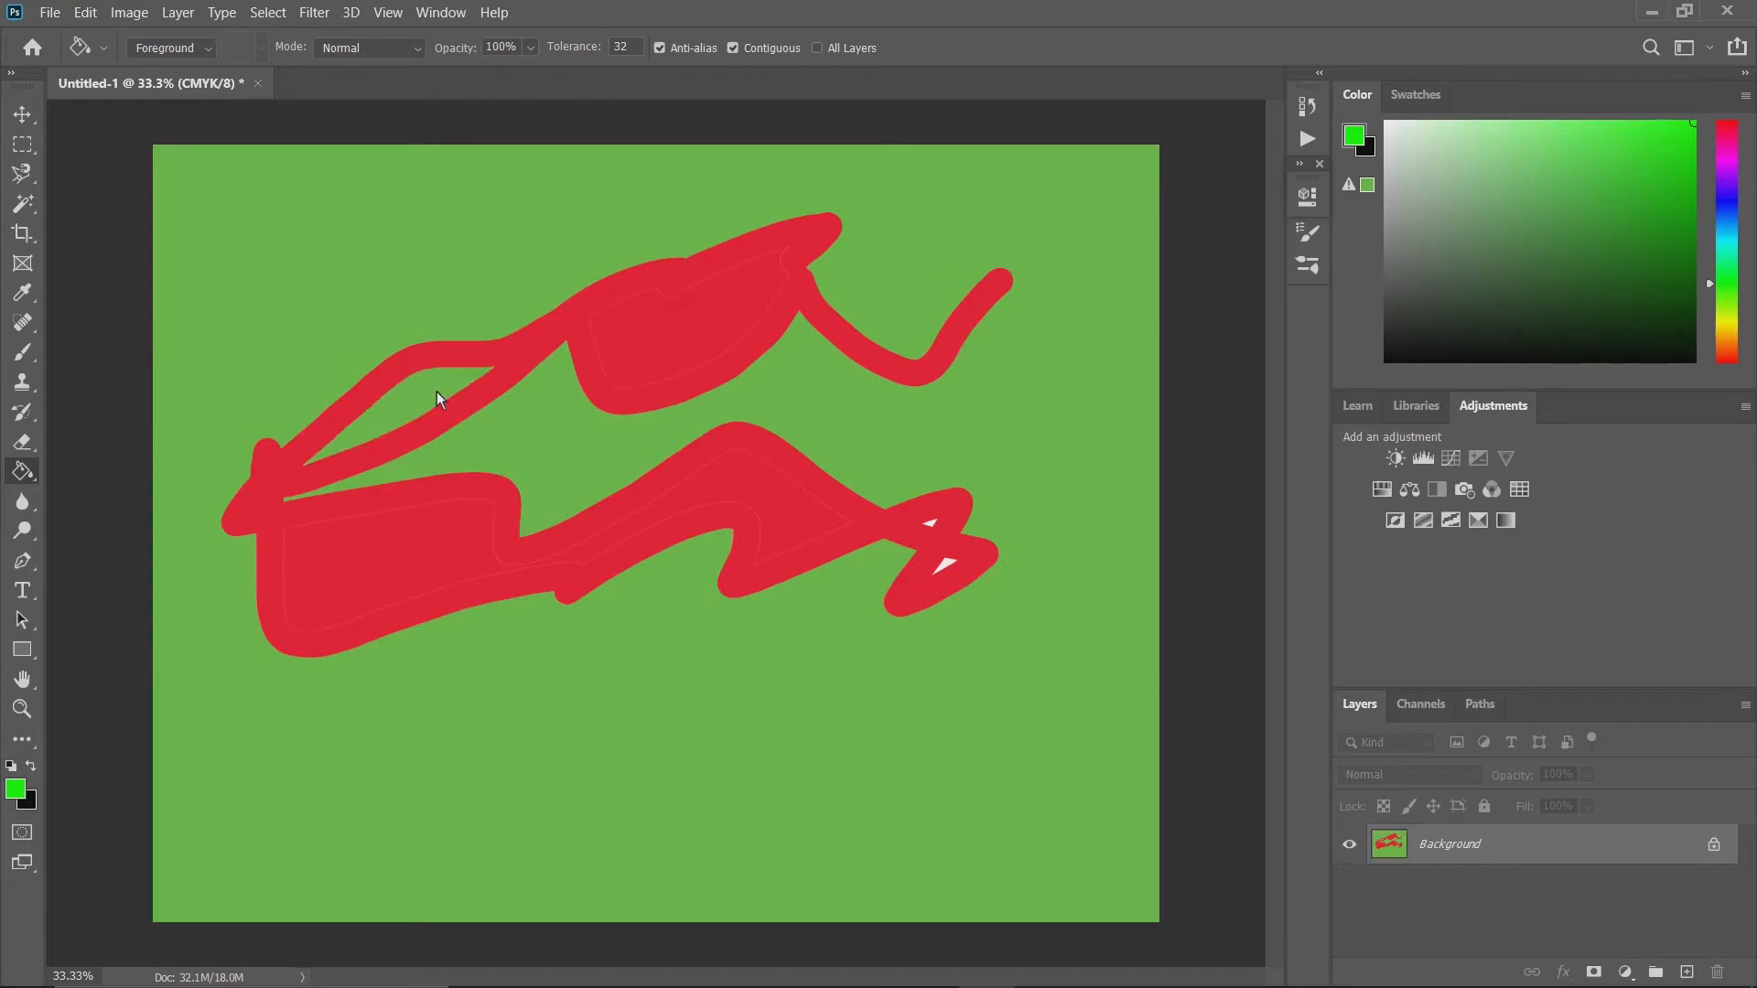
{"action": "left_click", "coordinate": [949, 566]}
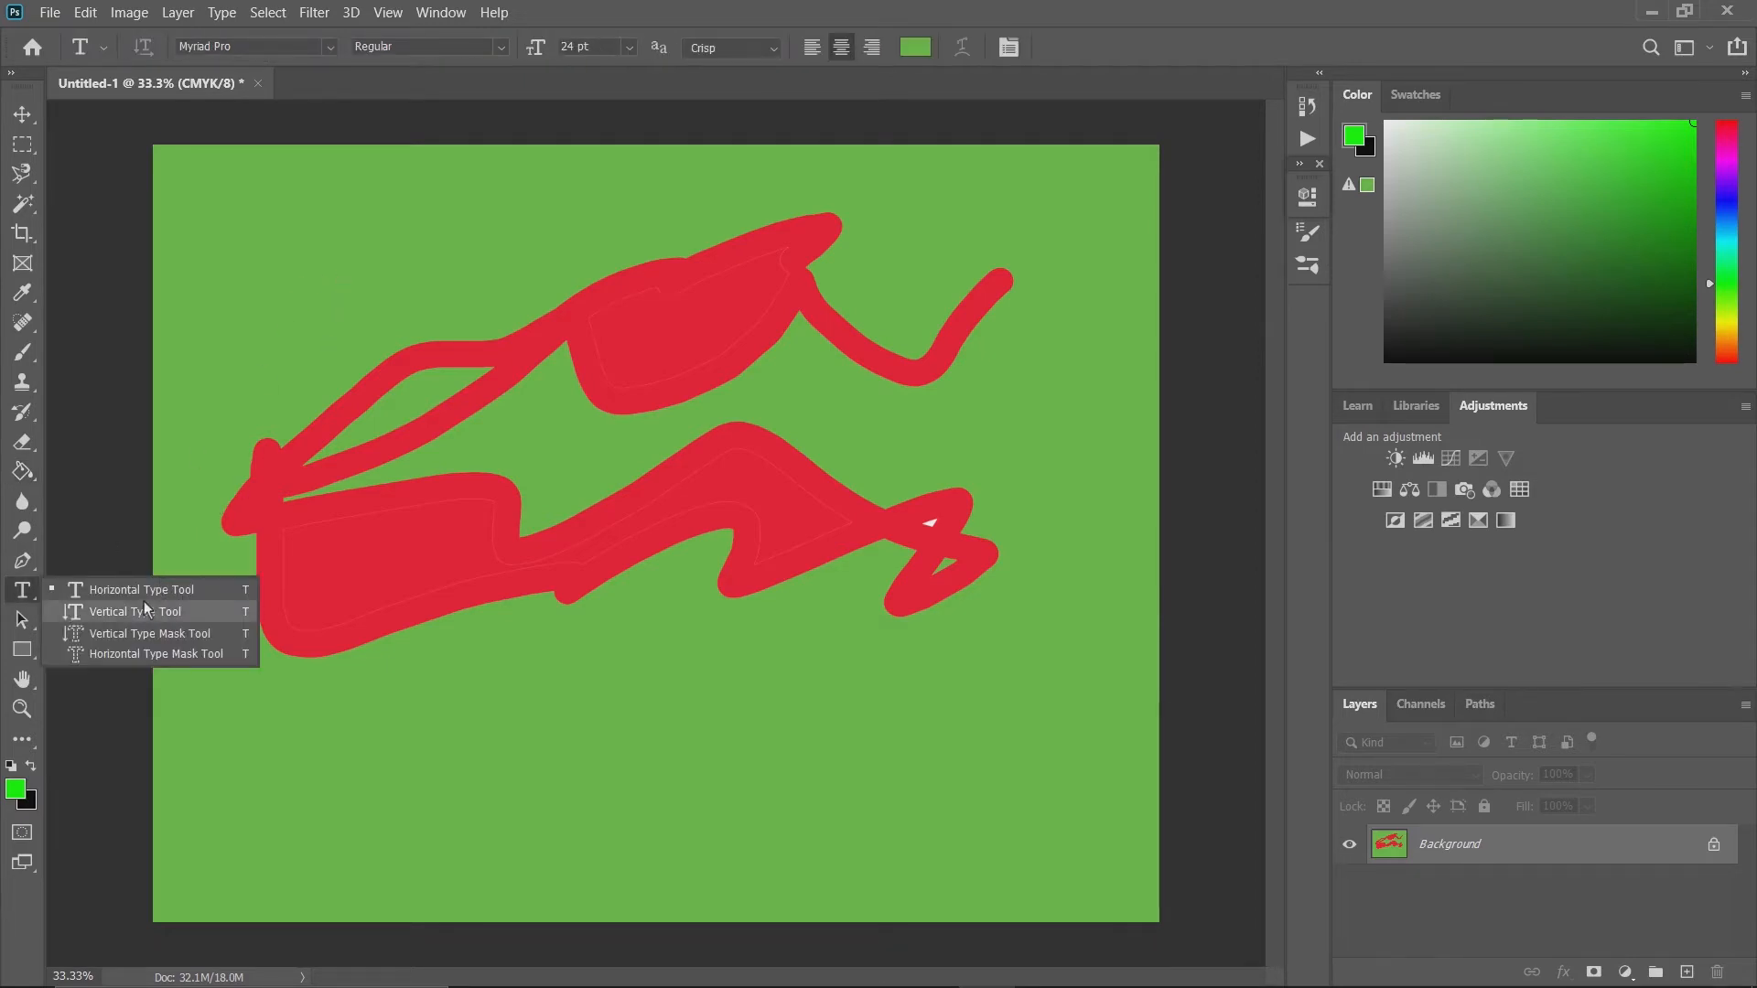
Start a horizontal text line above the red strokes, clear its placeholder text and set the color to near-black 131c12.
{"action": "left_click", "coordinate": [68, 593]}
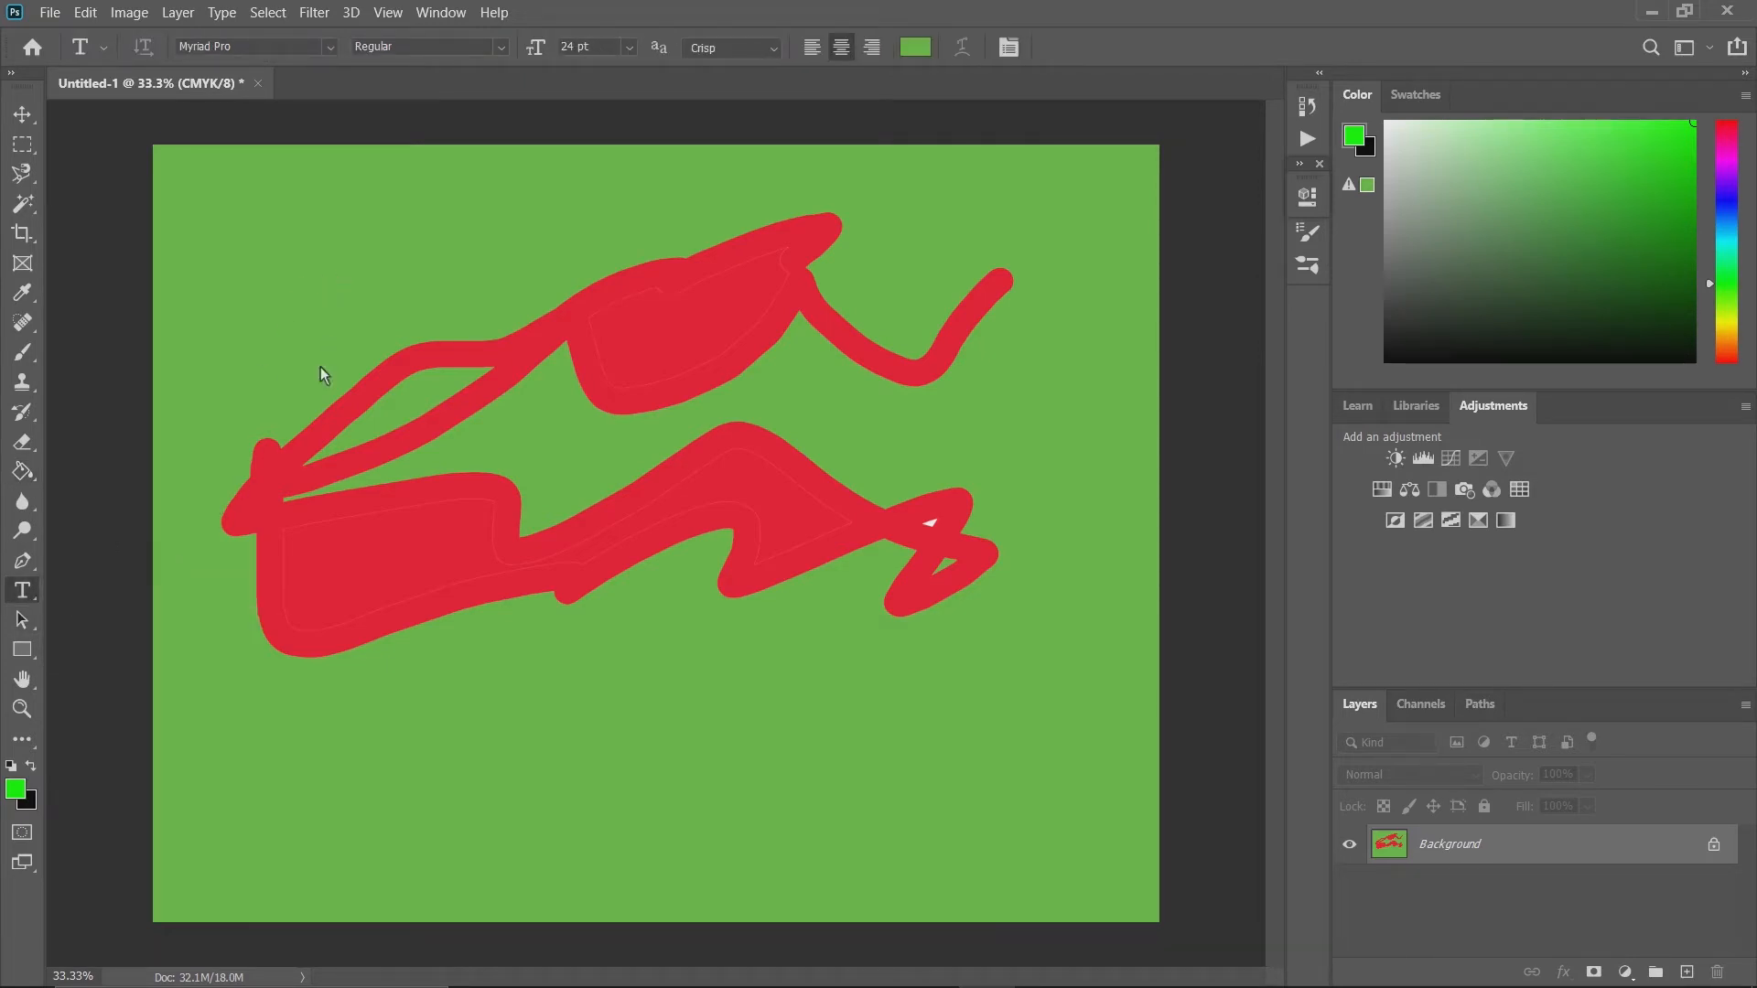
{"action": "left_click", "coordinate": [359, 275]}
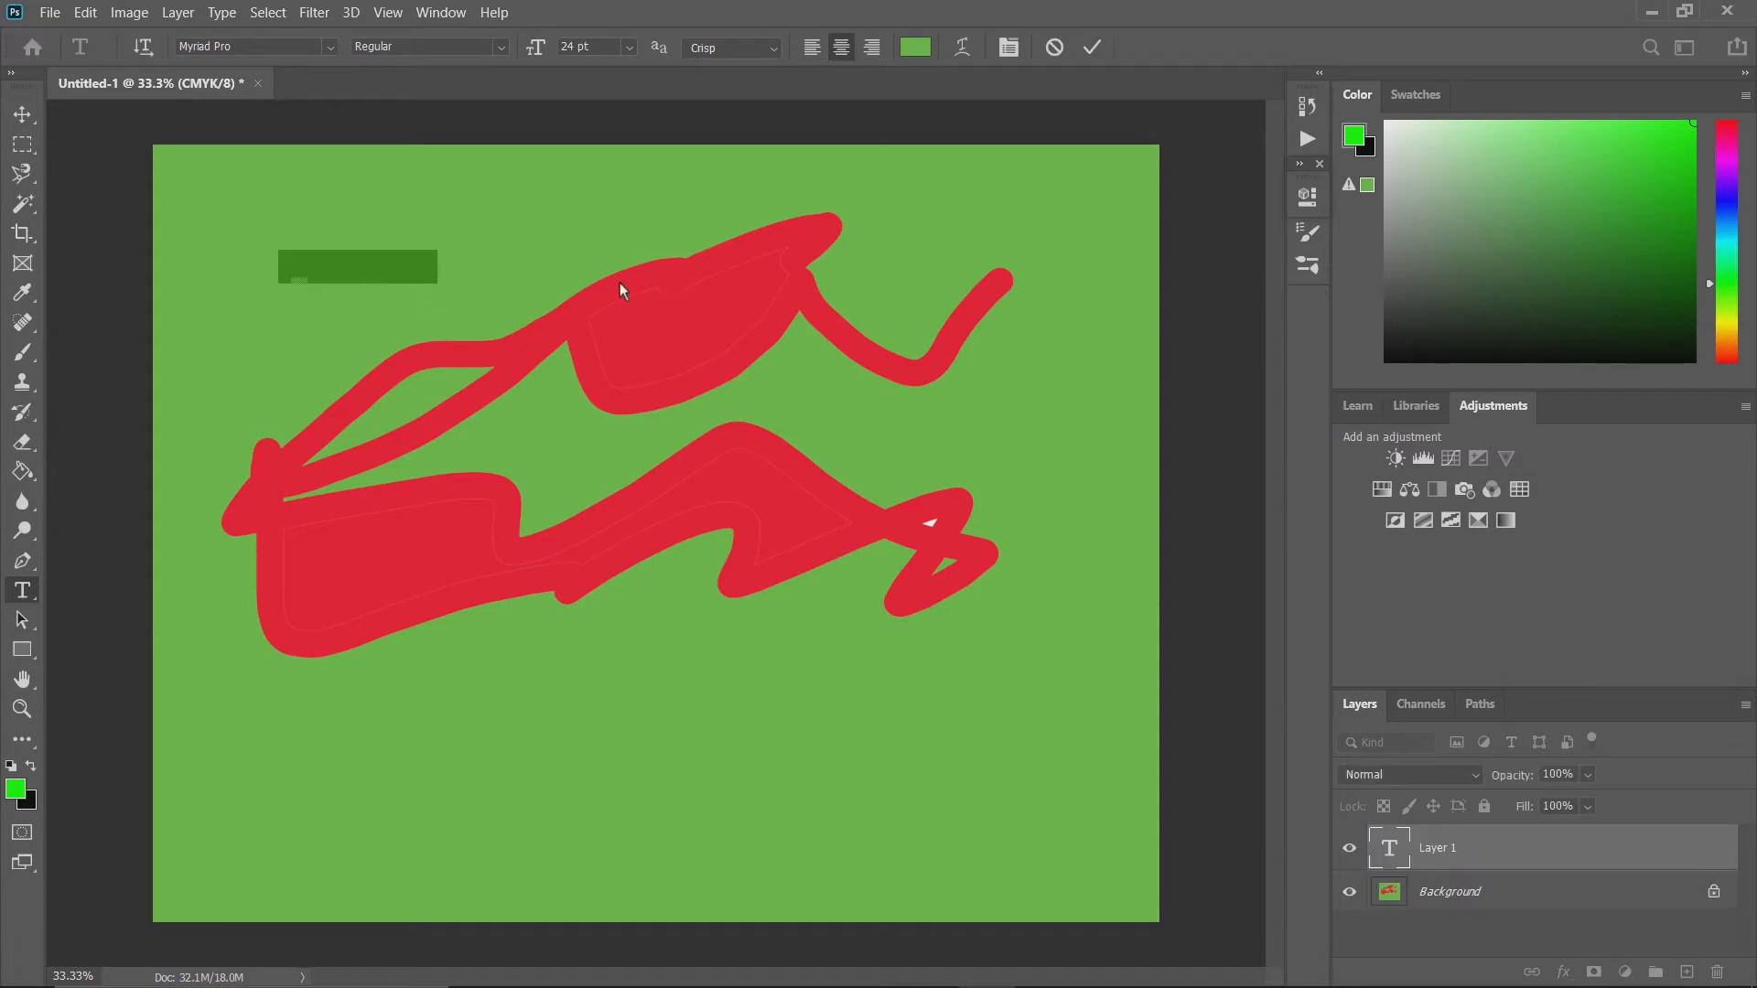
{"action": "key", "text": "BackSpace"}
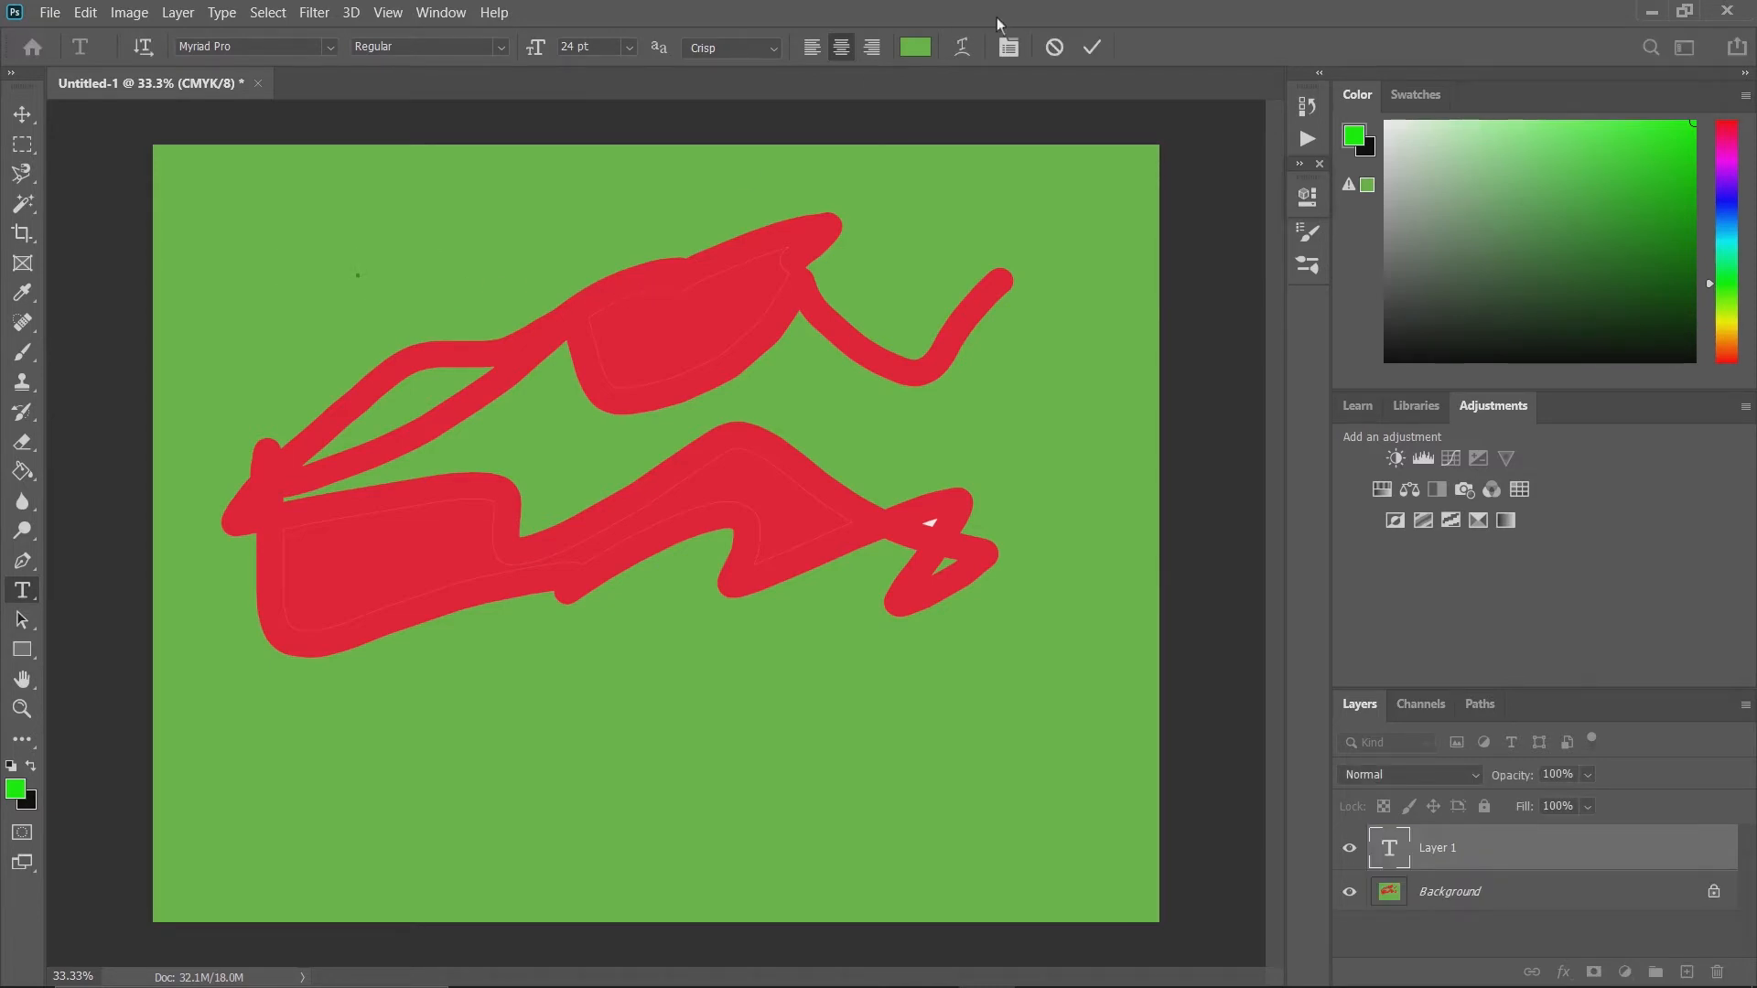
{"action": "left_click", "coordinate": [1356, 138]}
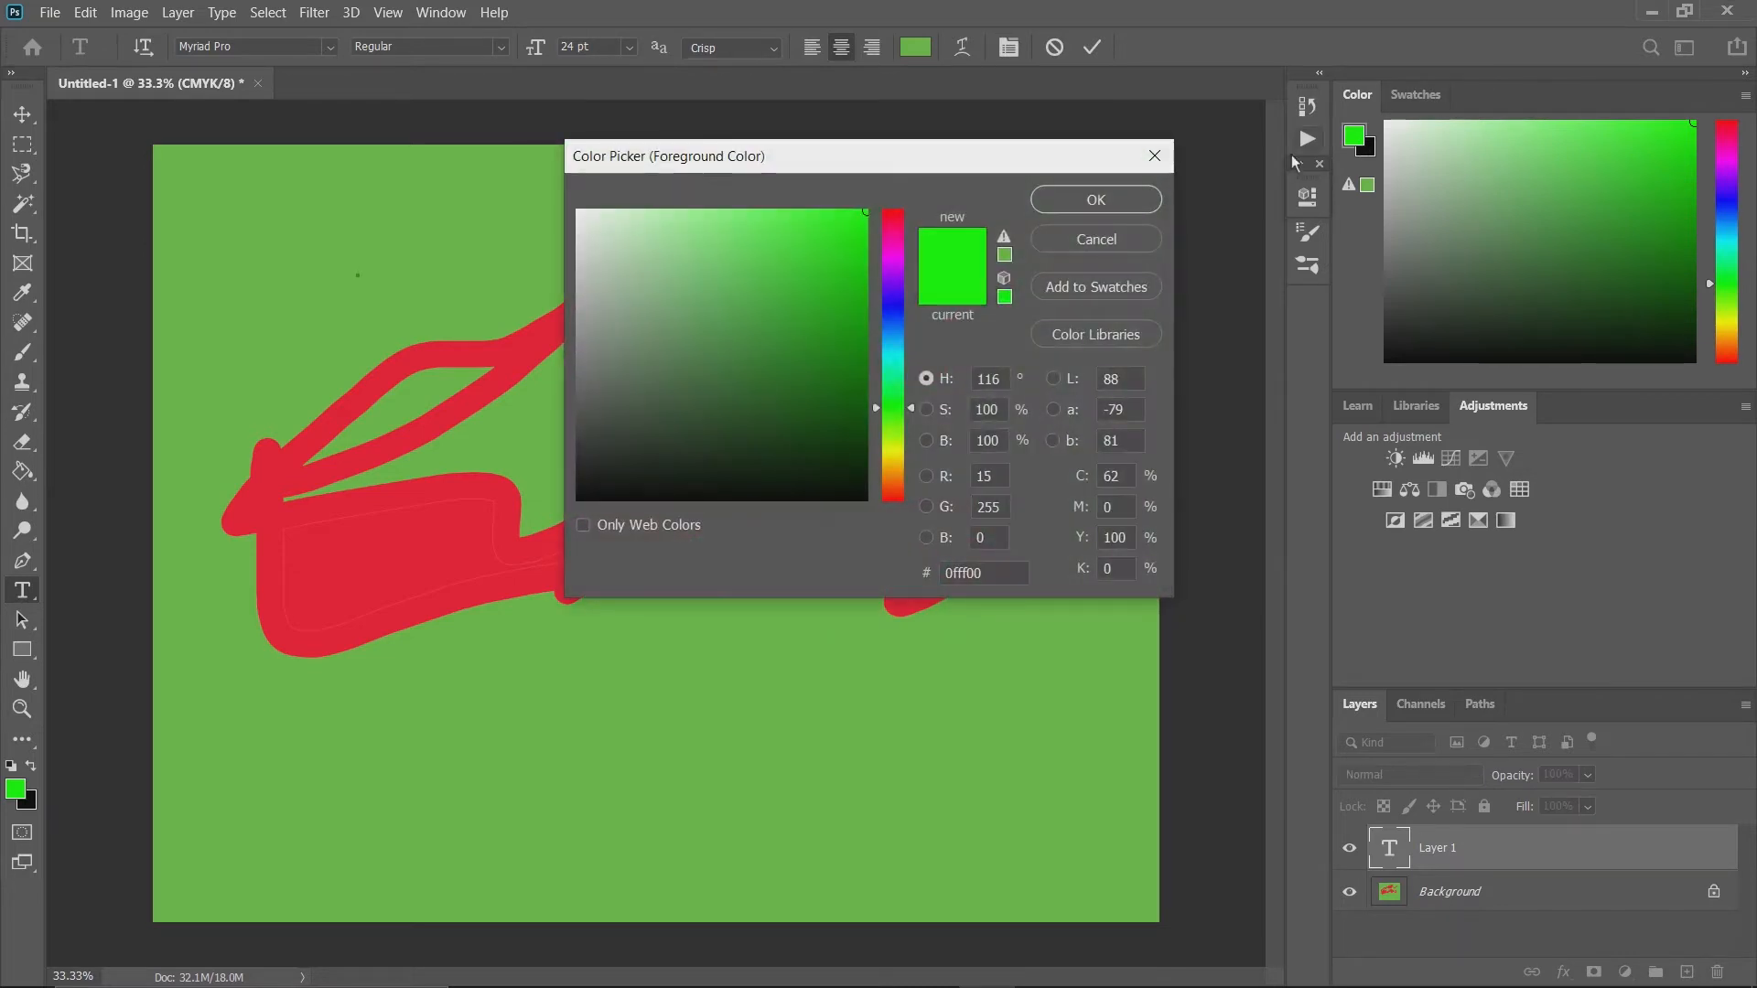
{"action": "left_click", "coordinate": [682, 467]}
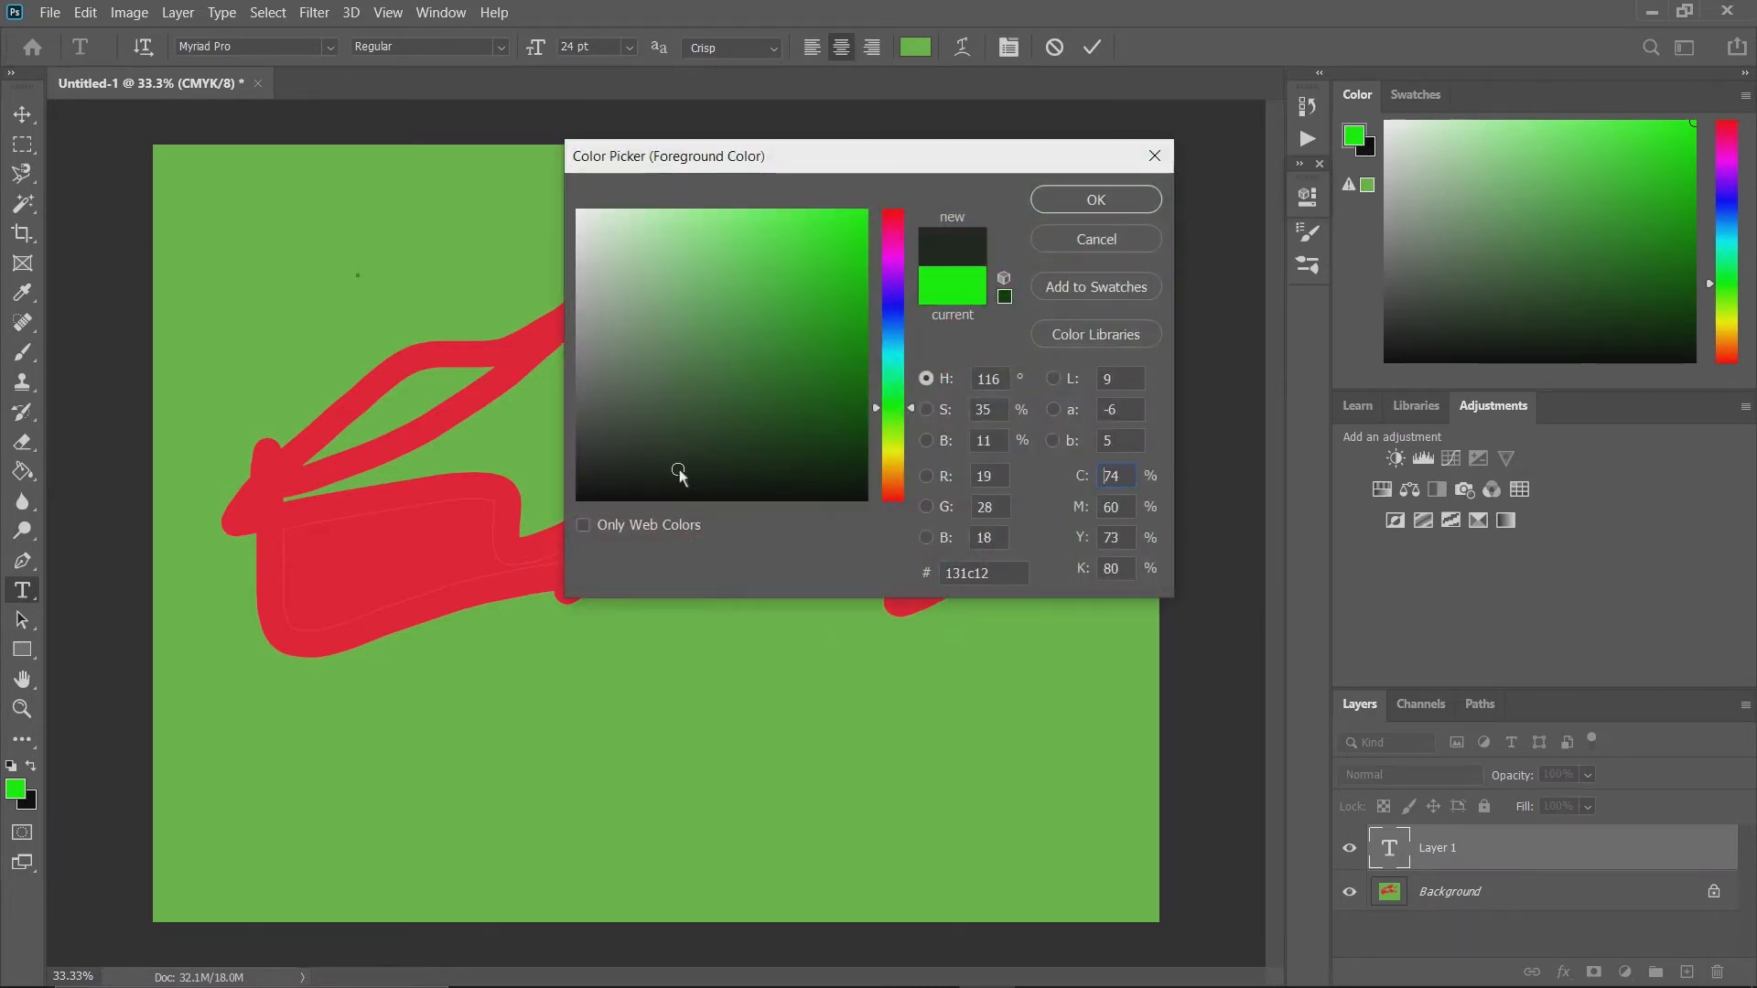
{"action": "left_click", "coordinate": [1115, 207]}
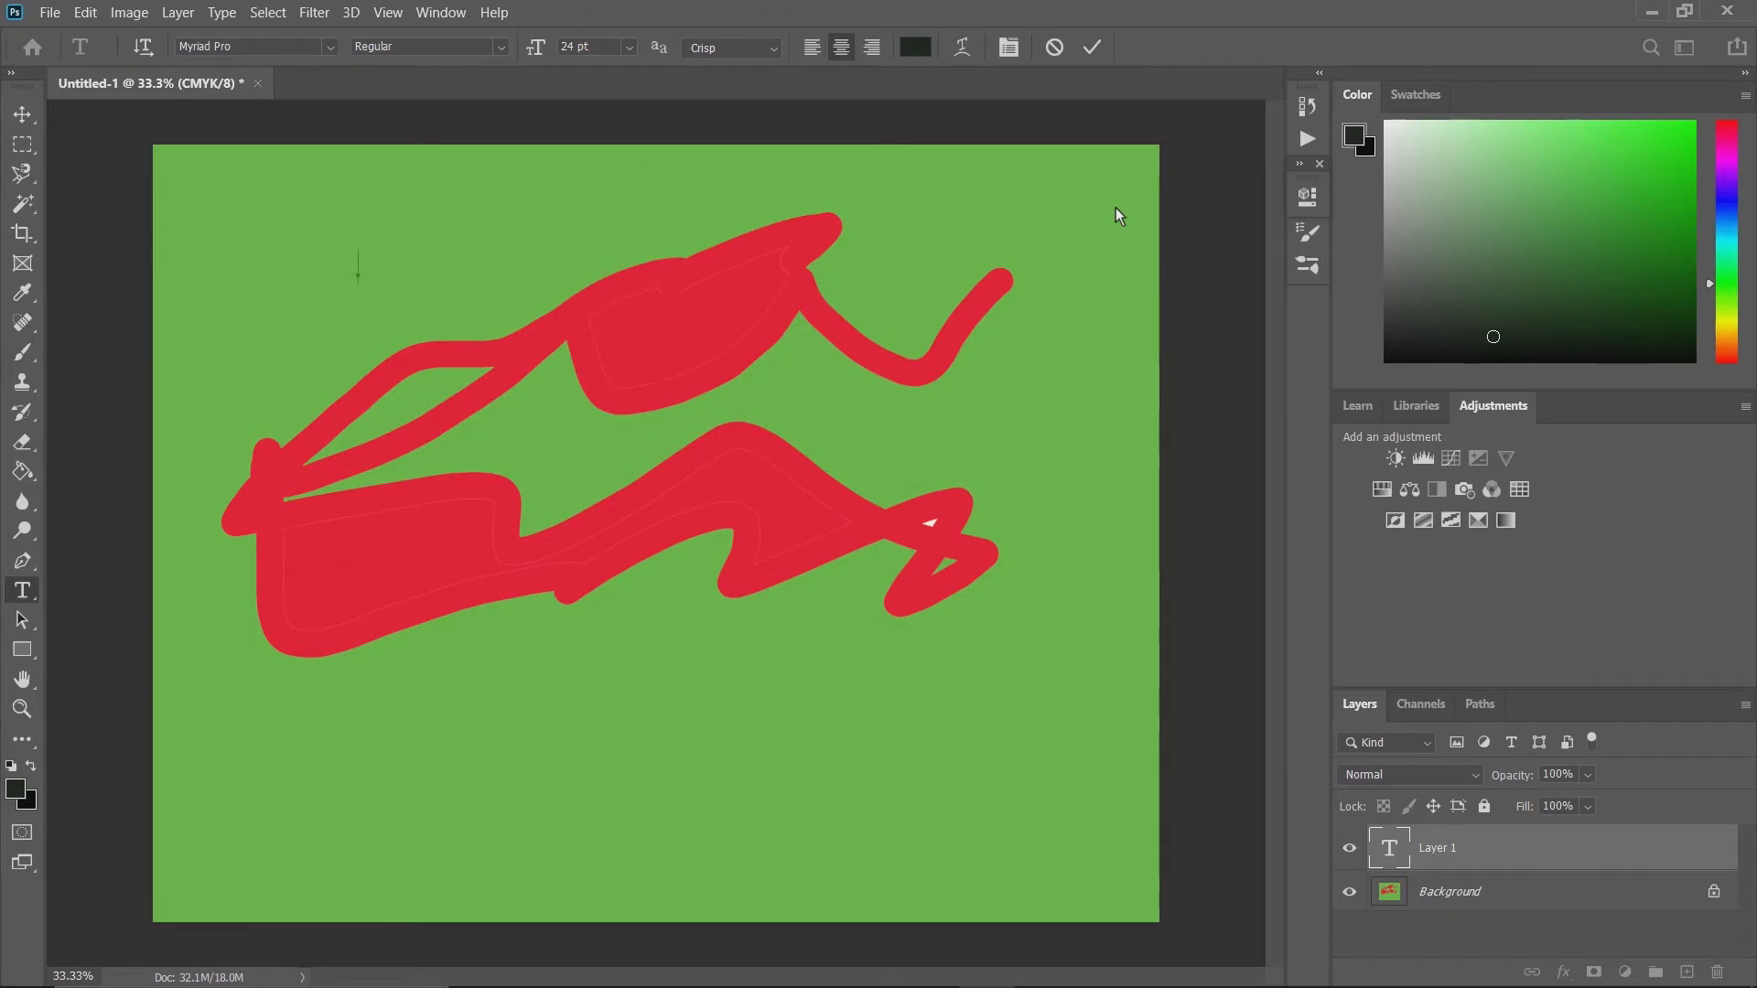
Enter the text "hello photoshop!" and commit it.
{"action": "type", "text": "hello photo"}
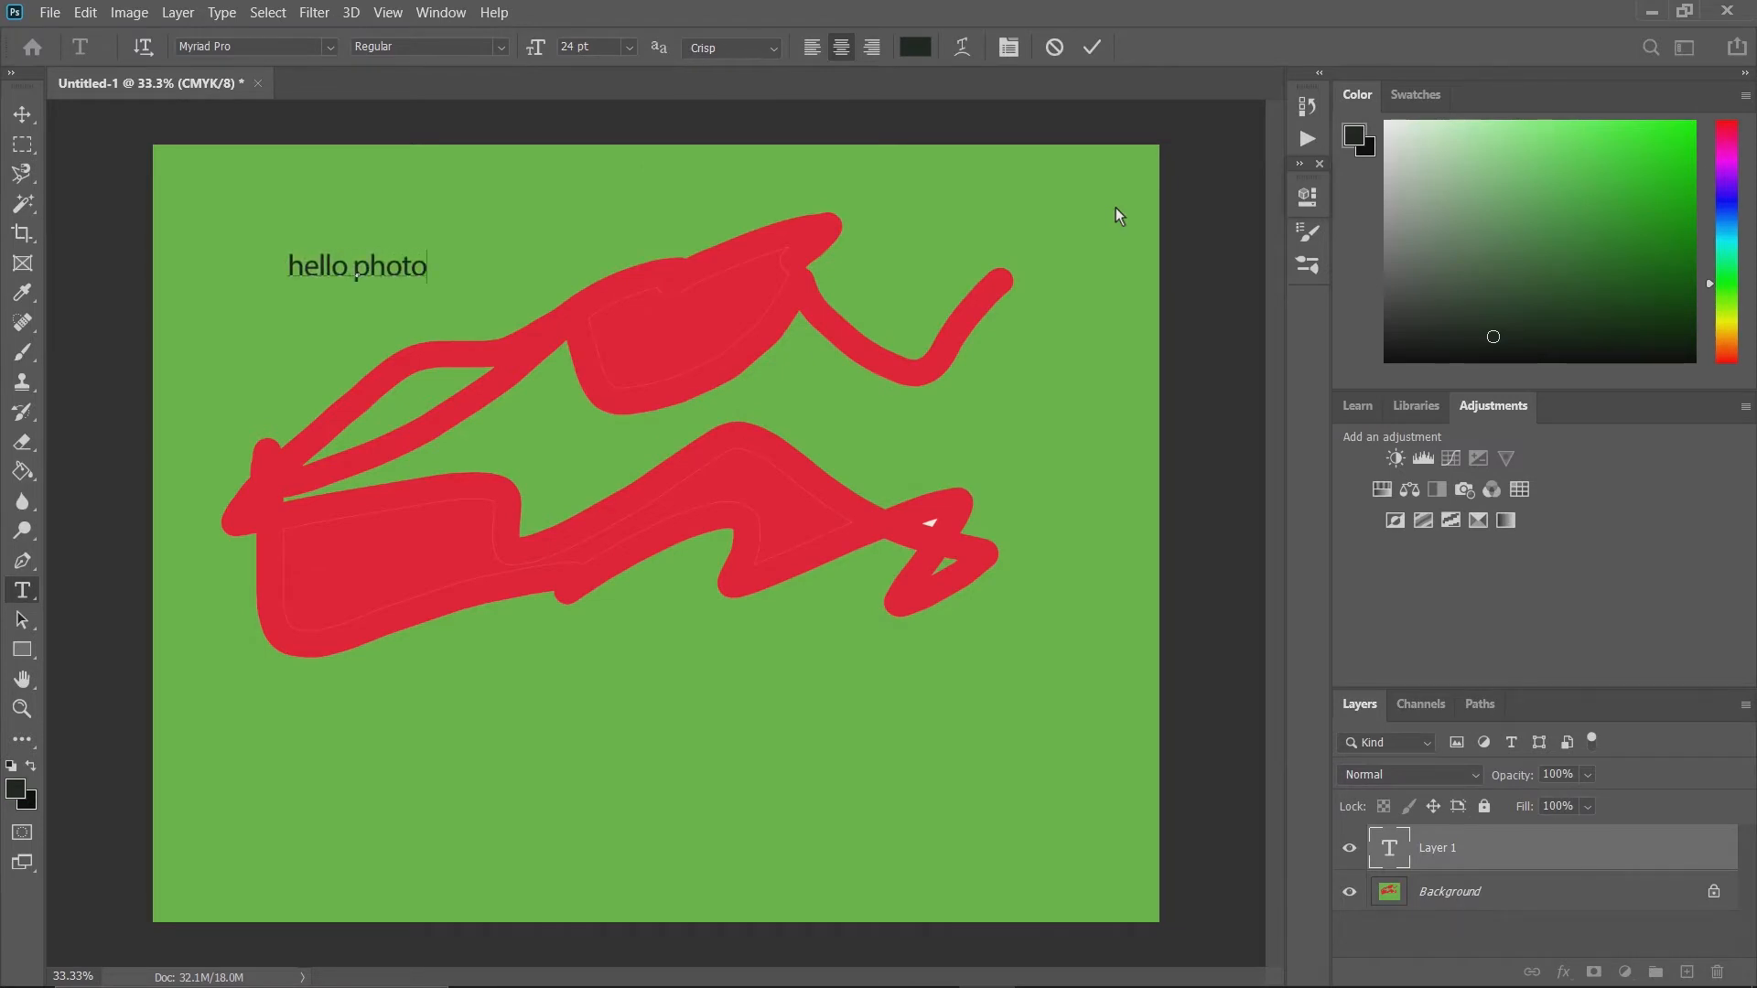
{"action": "type", "text": "shop~"}
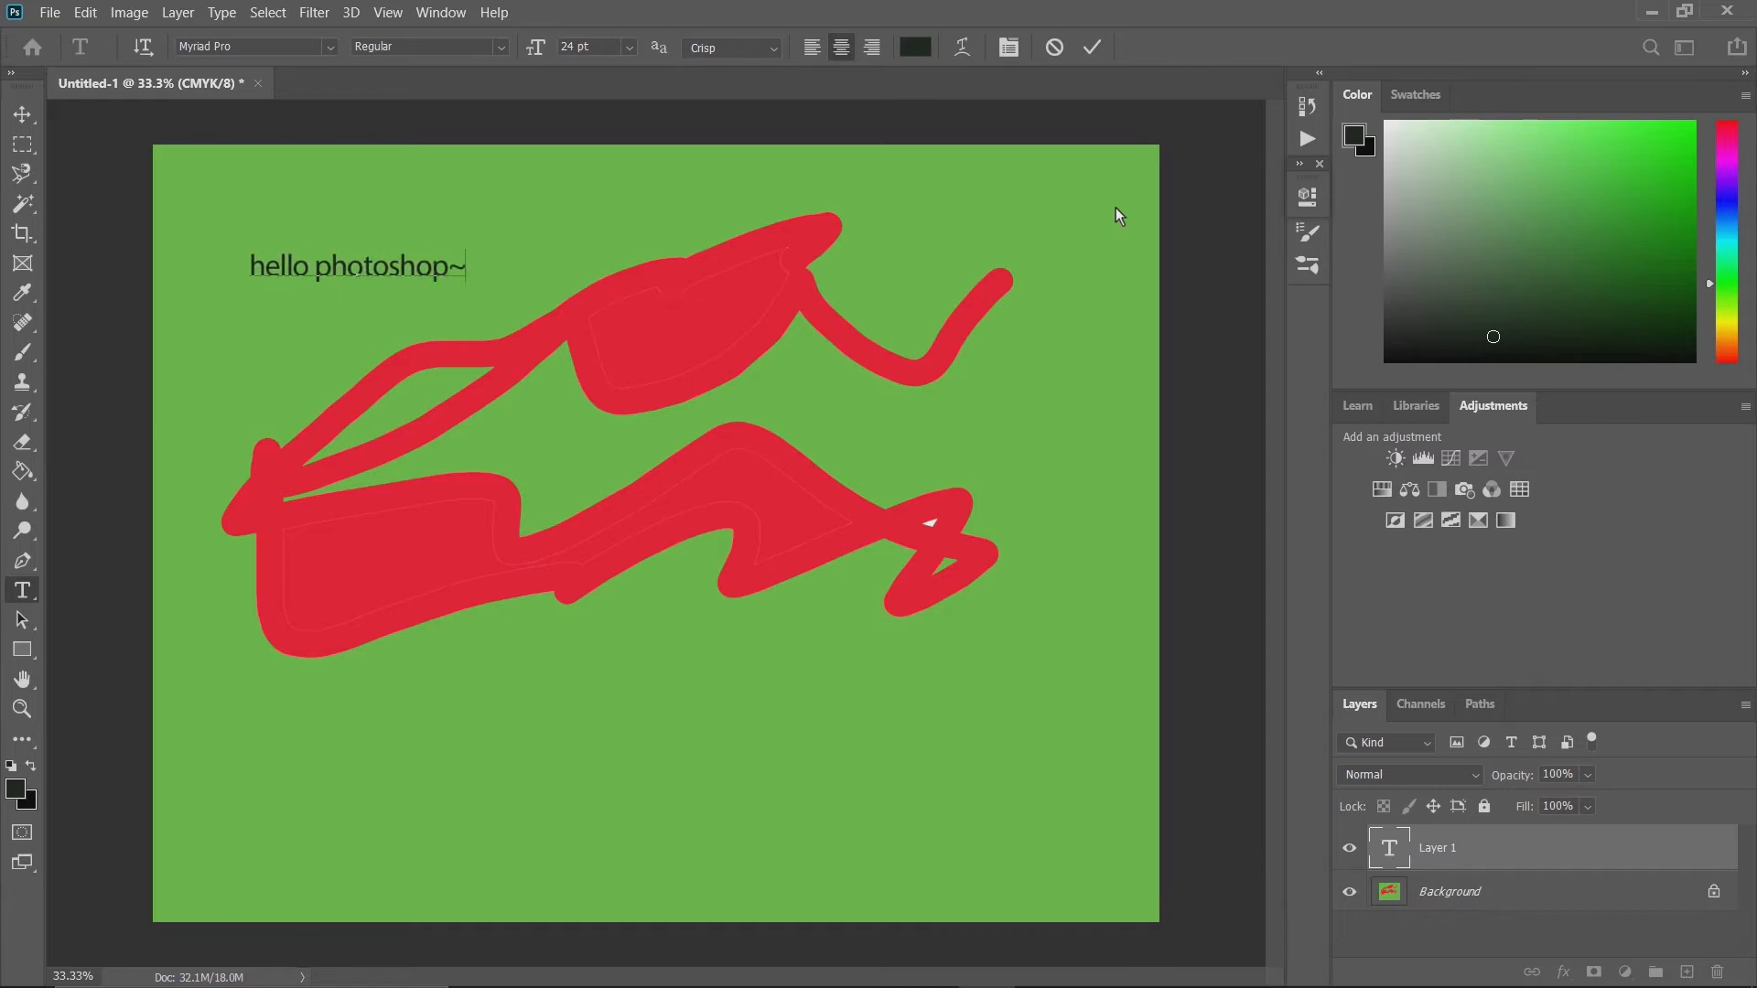
{"action": "key", "text": "BackSpace"}
{"action": "type", "text": "!"}
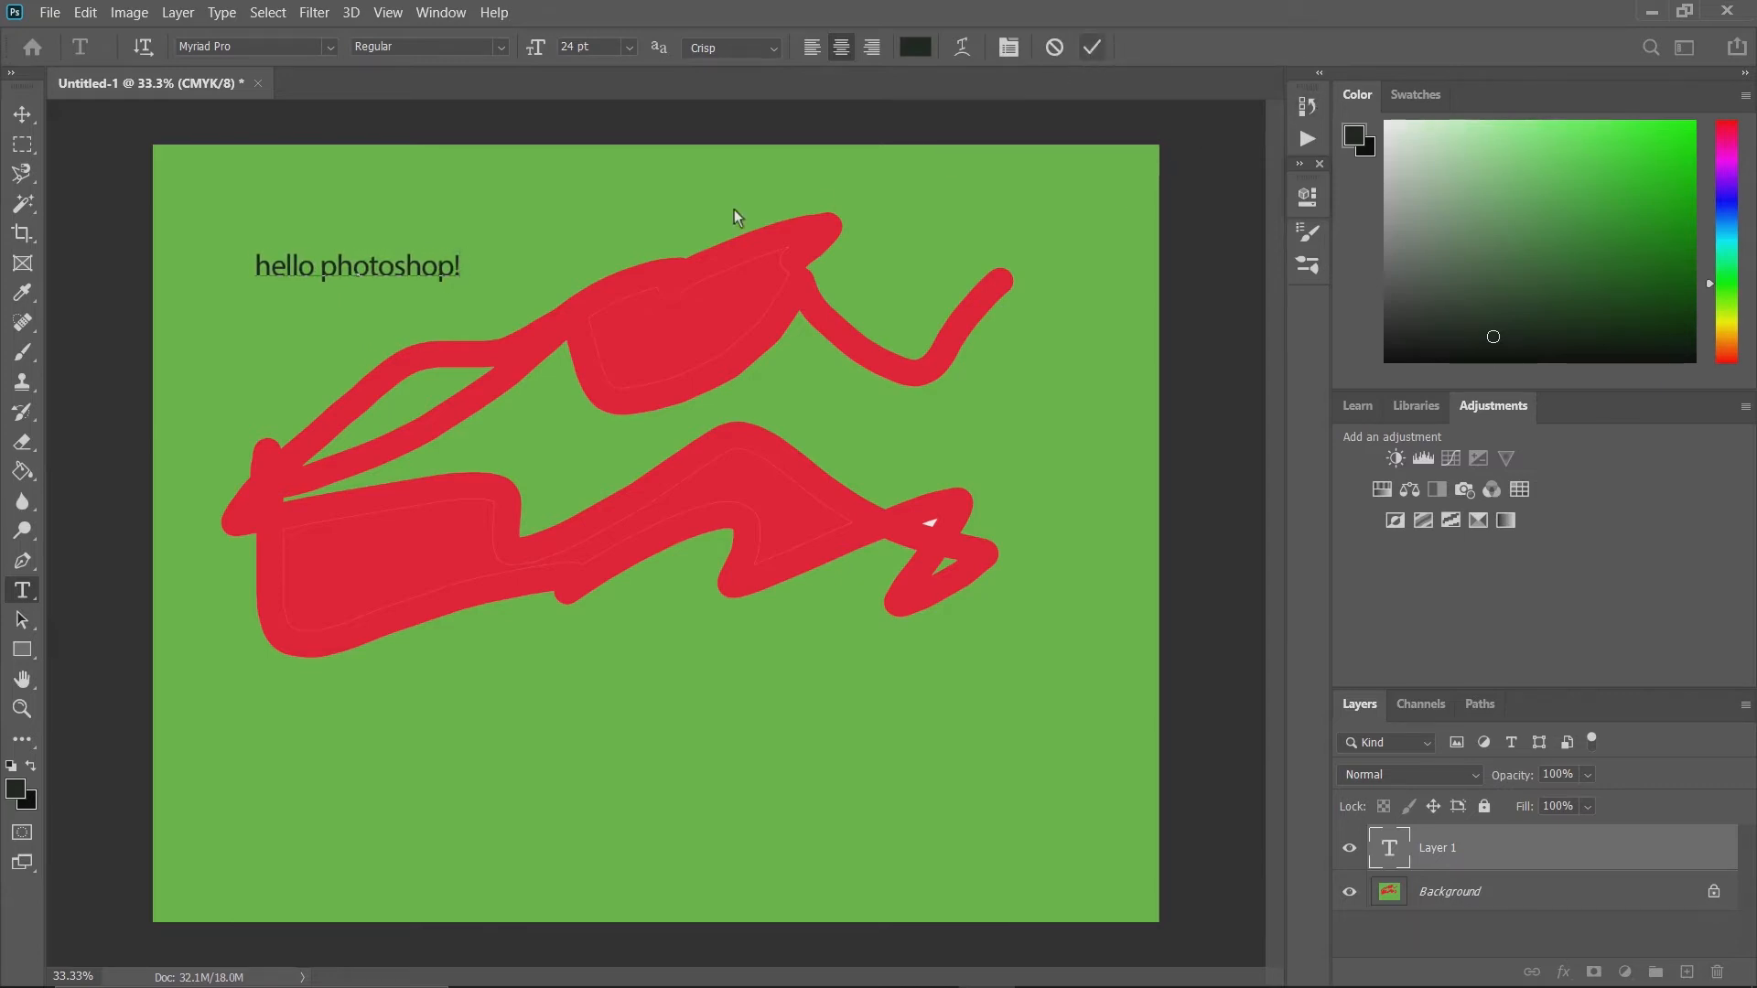
{"action": "left_click", "coordinate": [1093, 47]}
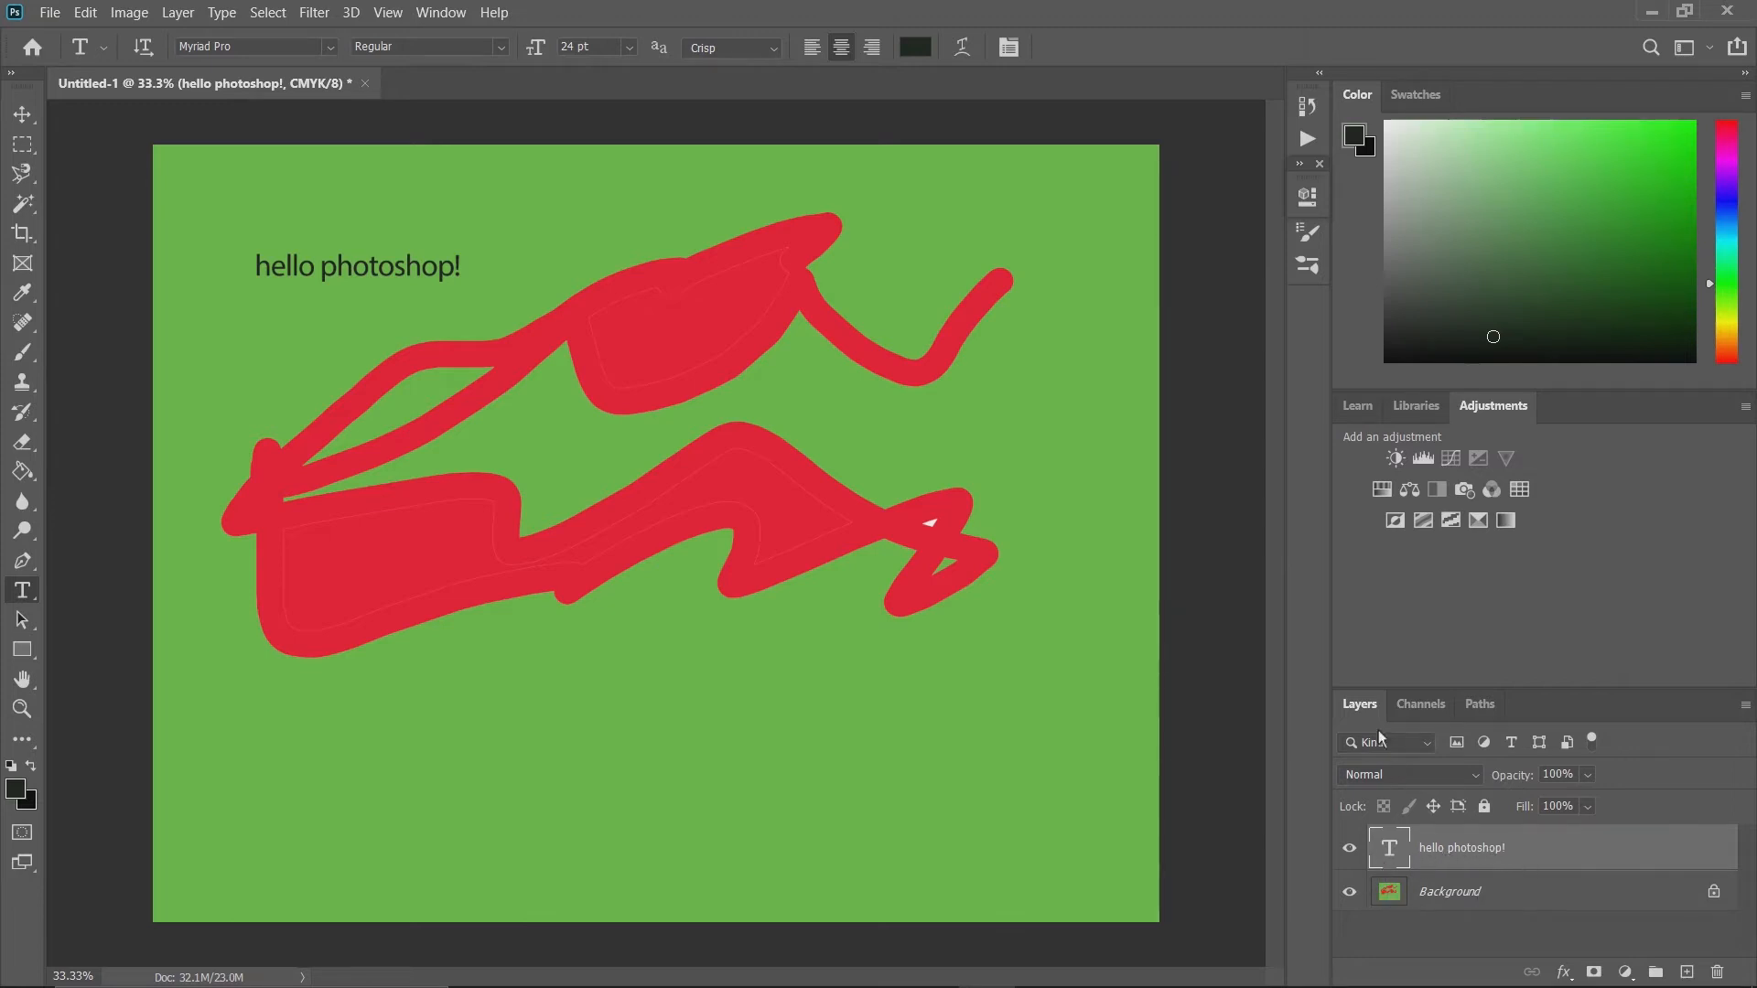
Hide and show the "hello photoshop!" text layer, and do the same with the Background layer.
{"action": "left_click", "coordinate": [1349, 849]}
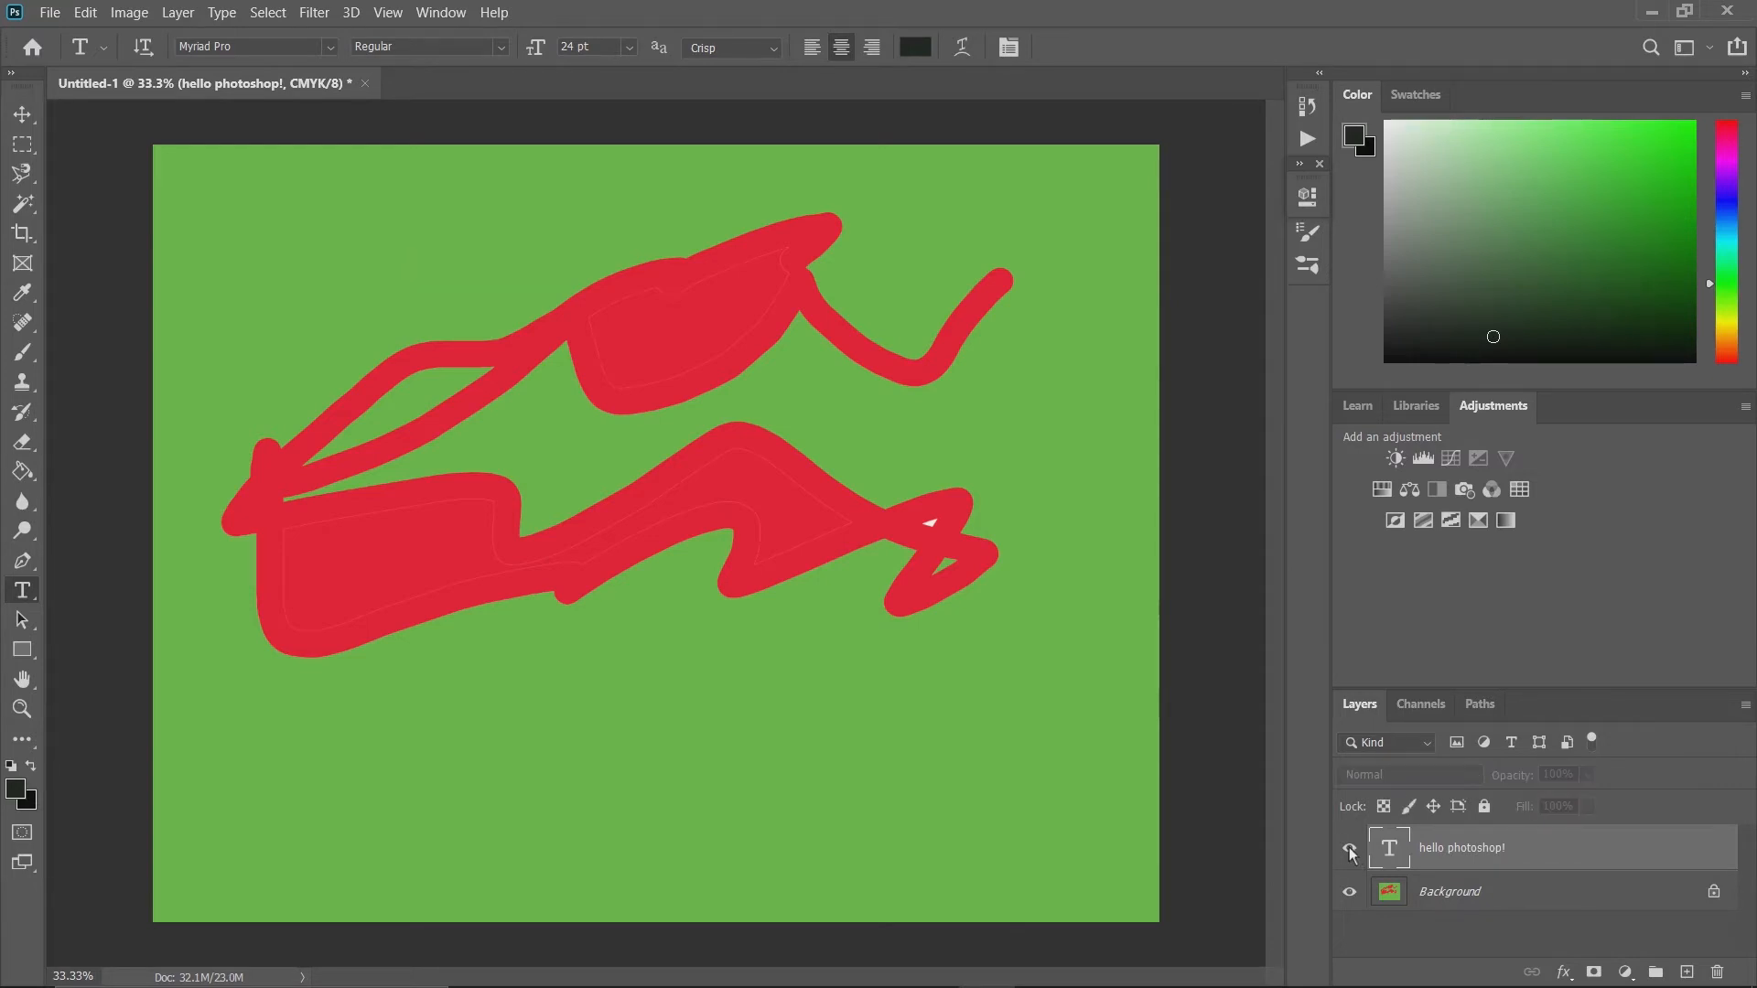
{"action": "left_click", "coordinate": [1349, 847]}
{"action": "left_click", "coordinate": [1349, 893]}
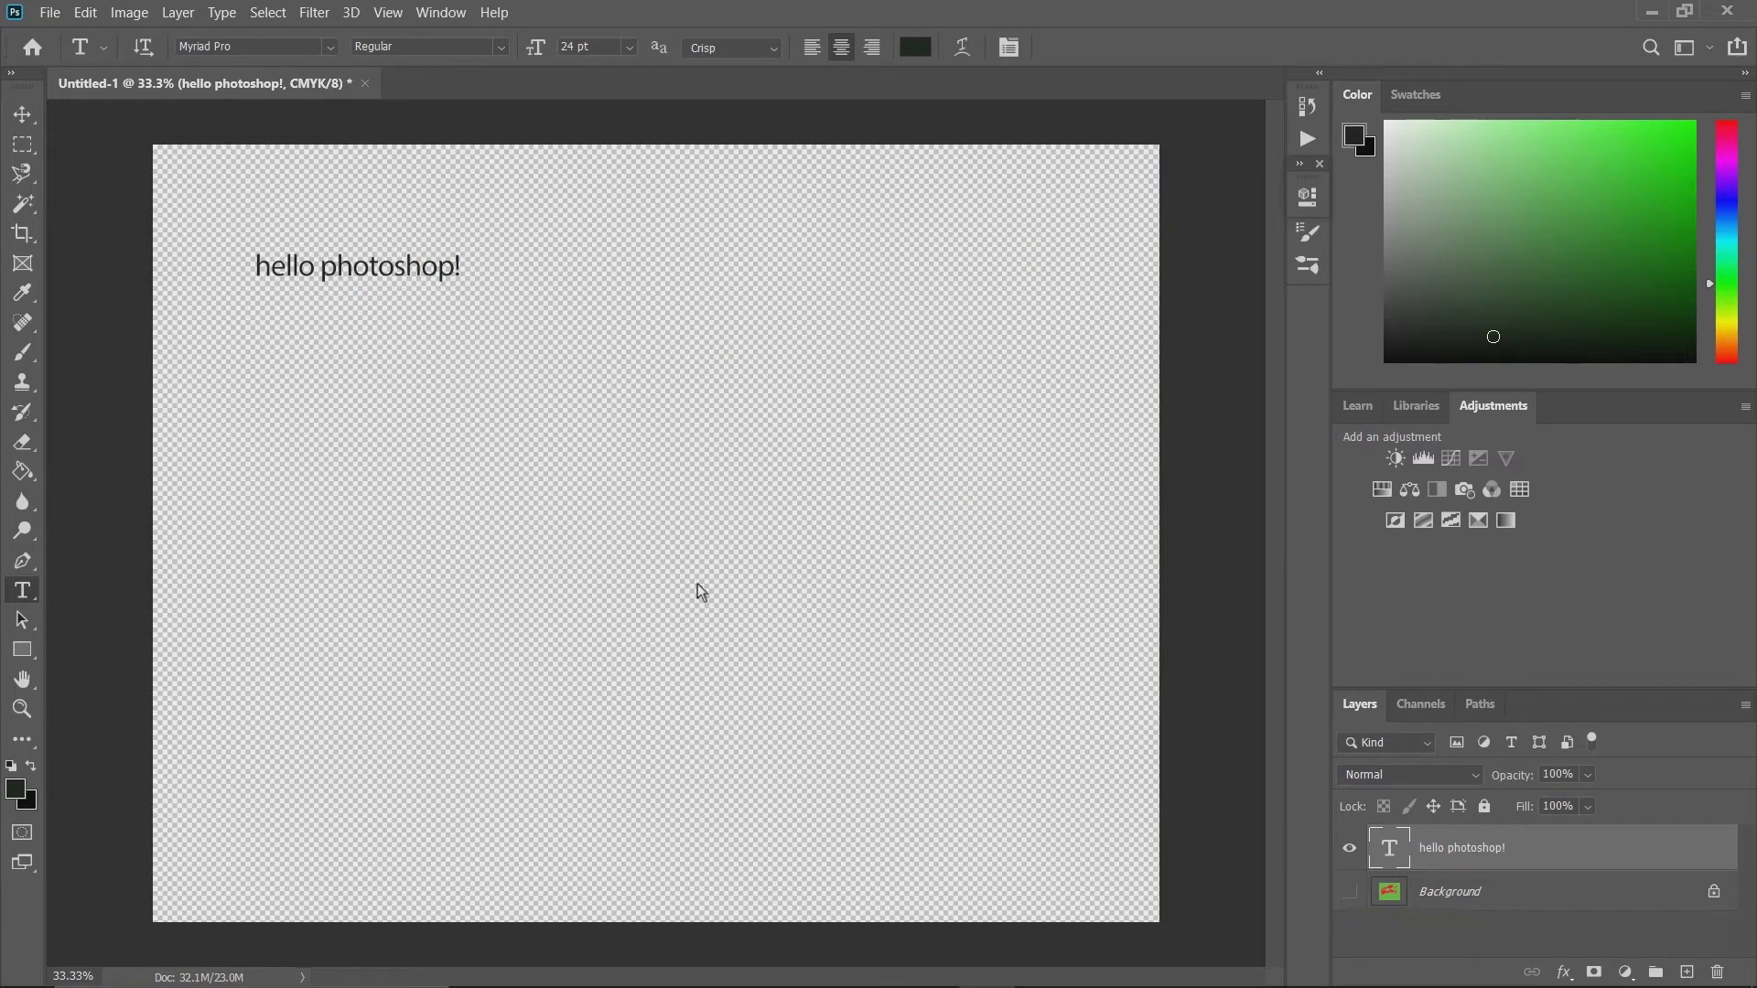
{"action": "left_click", "coordinate": [1351, 892]}
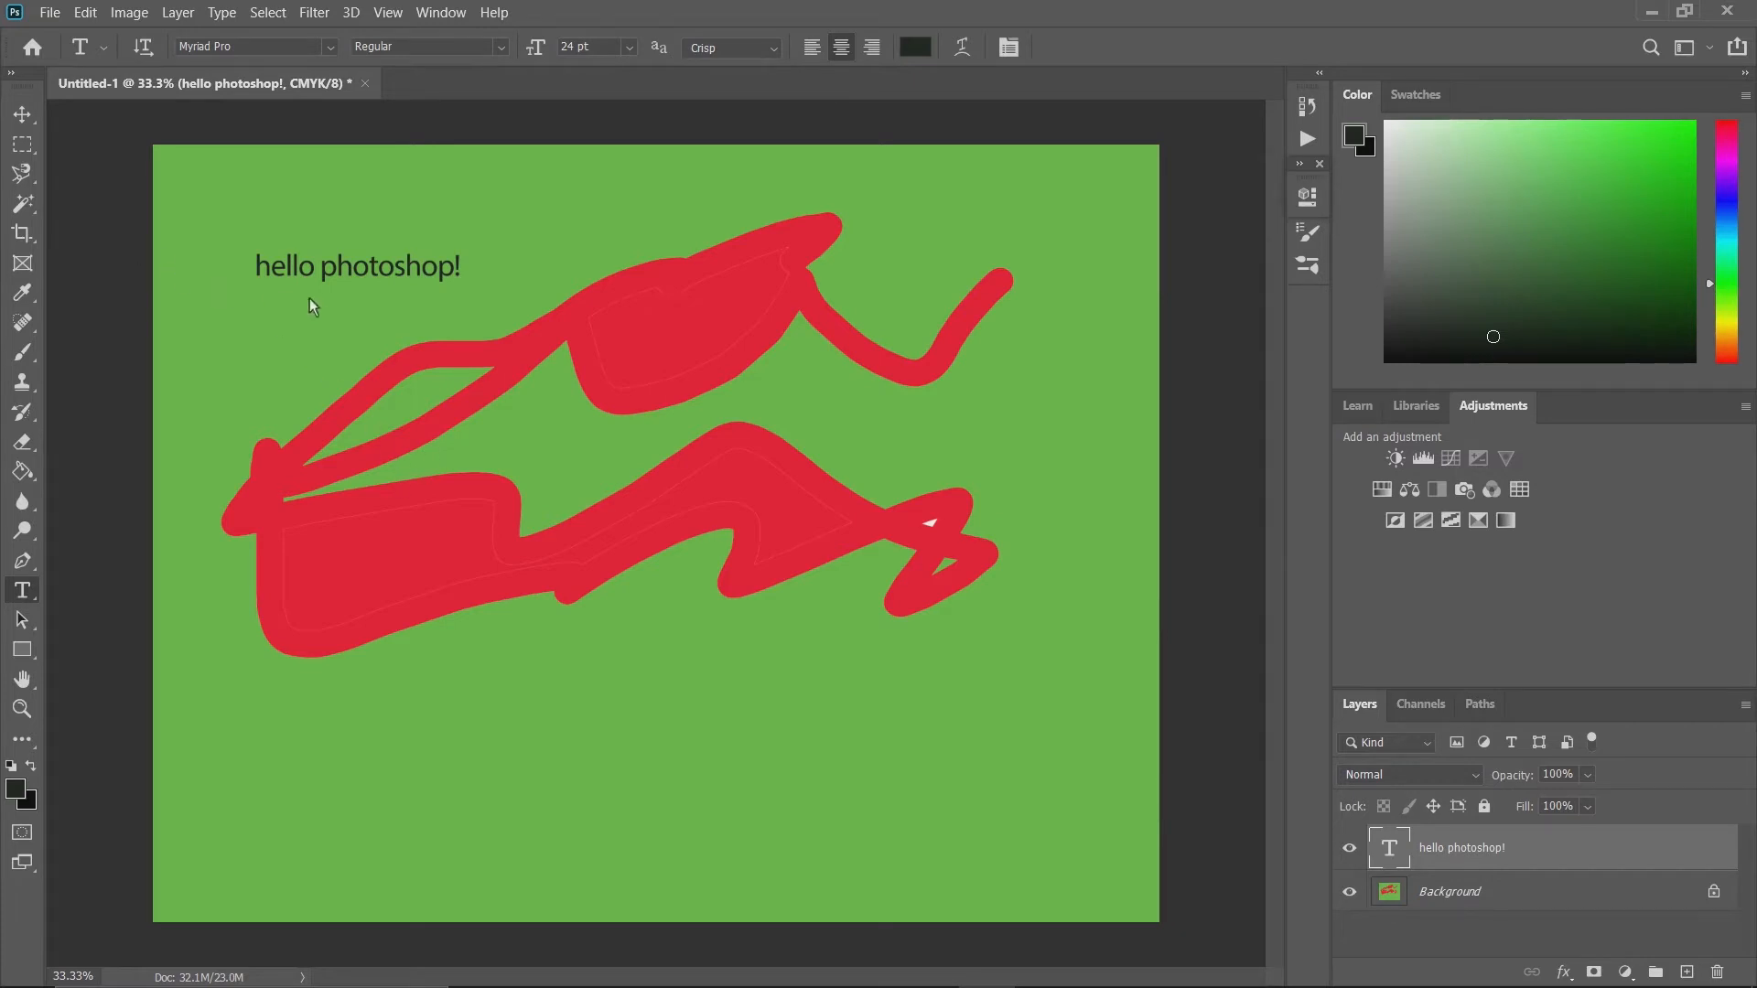
Move the "hello photoshop!" text onto the upper filled red shape with the Move tool.
{"action": "left_click", "coordinate": [22, 117]}
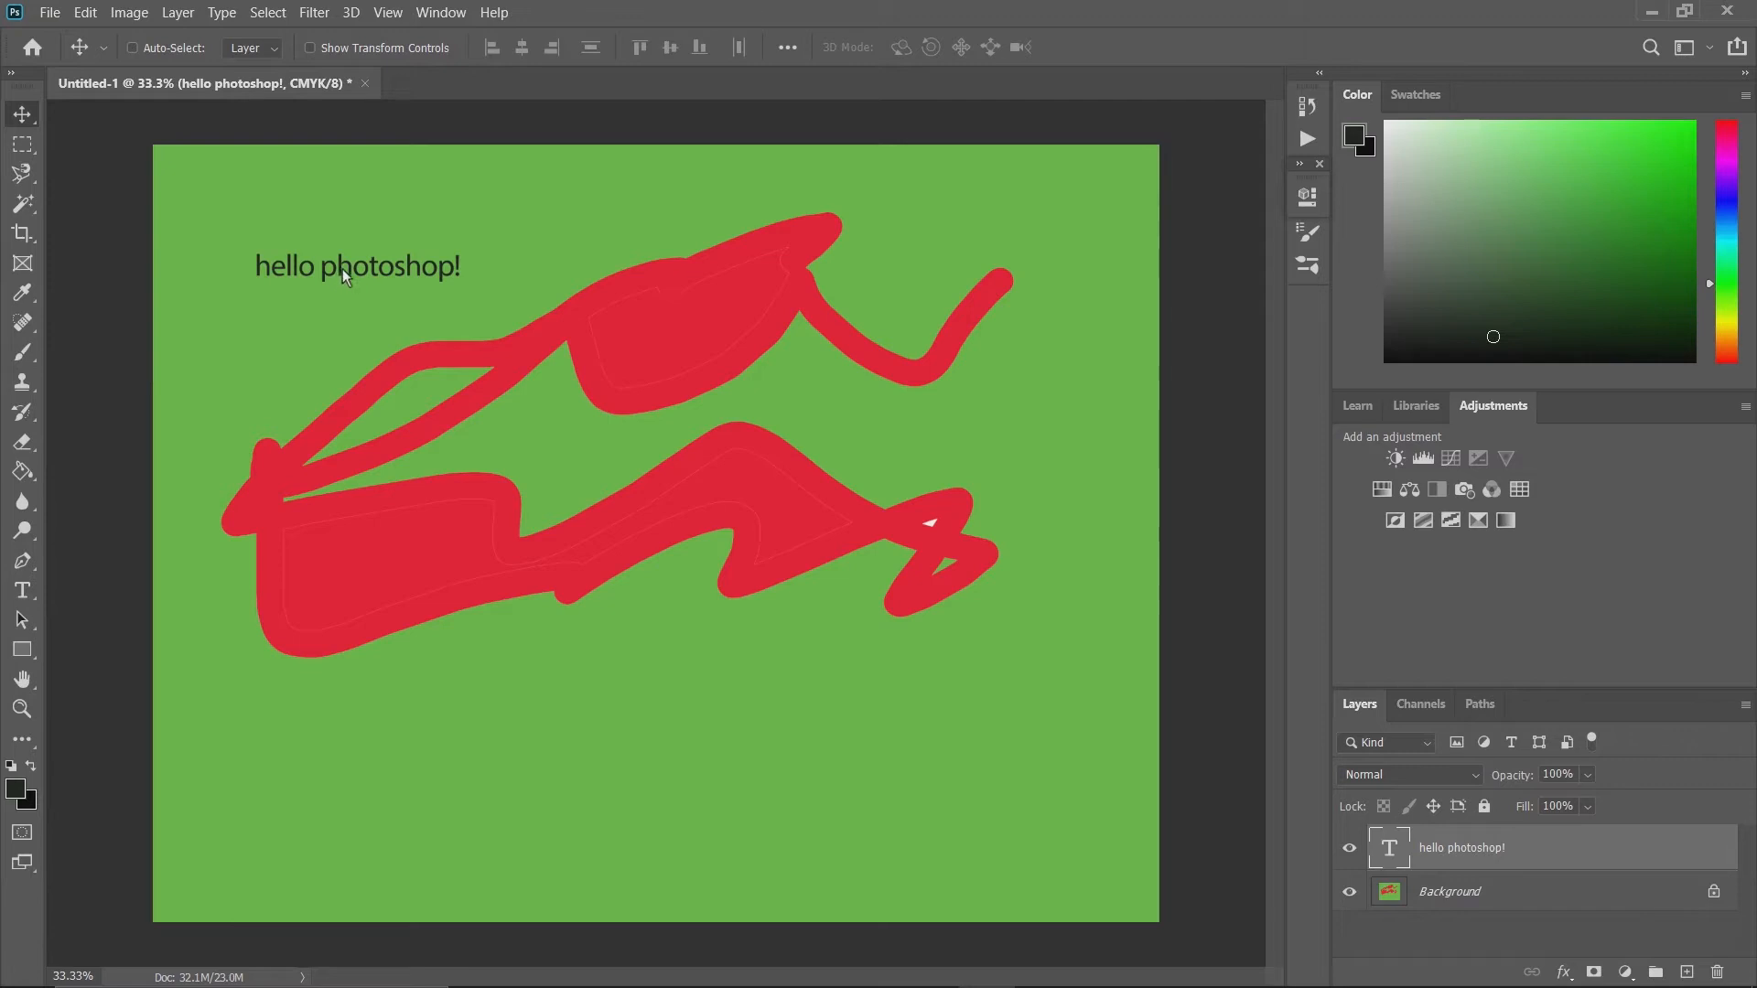
{"action": "left_click_drag", "start_coordinate": [336, 267], "coordinate": [656, 323]}
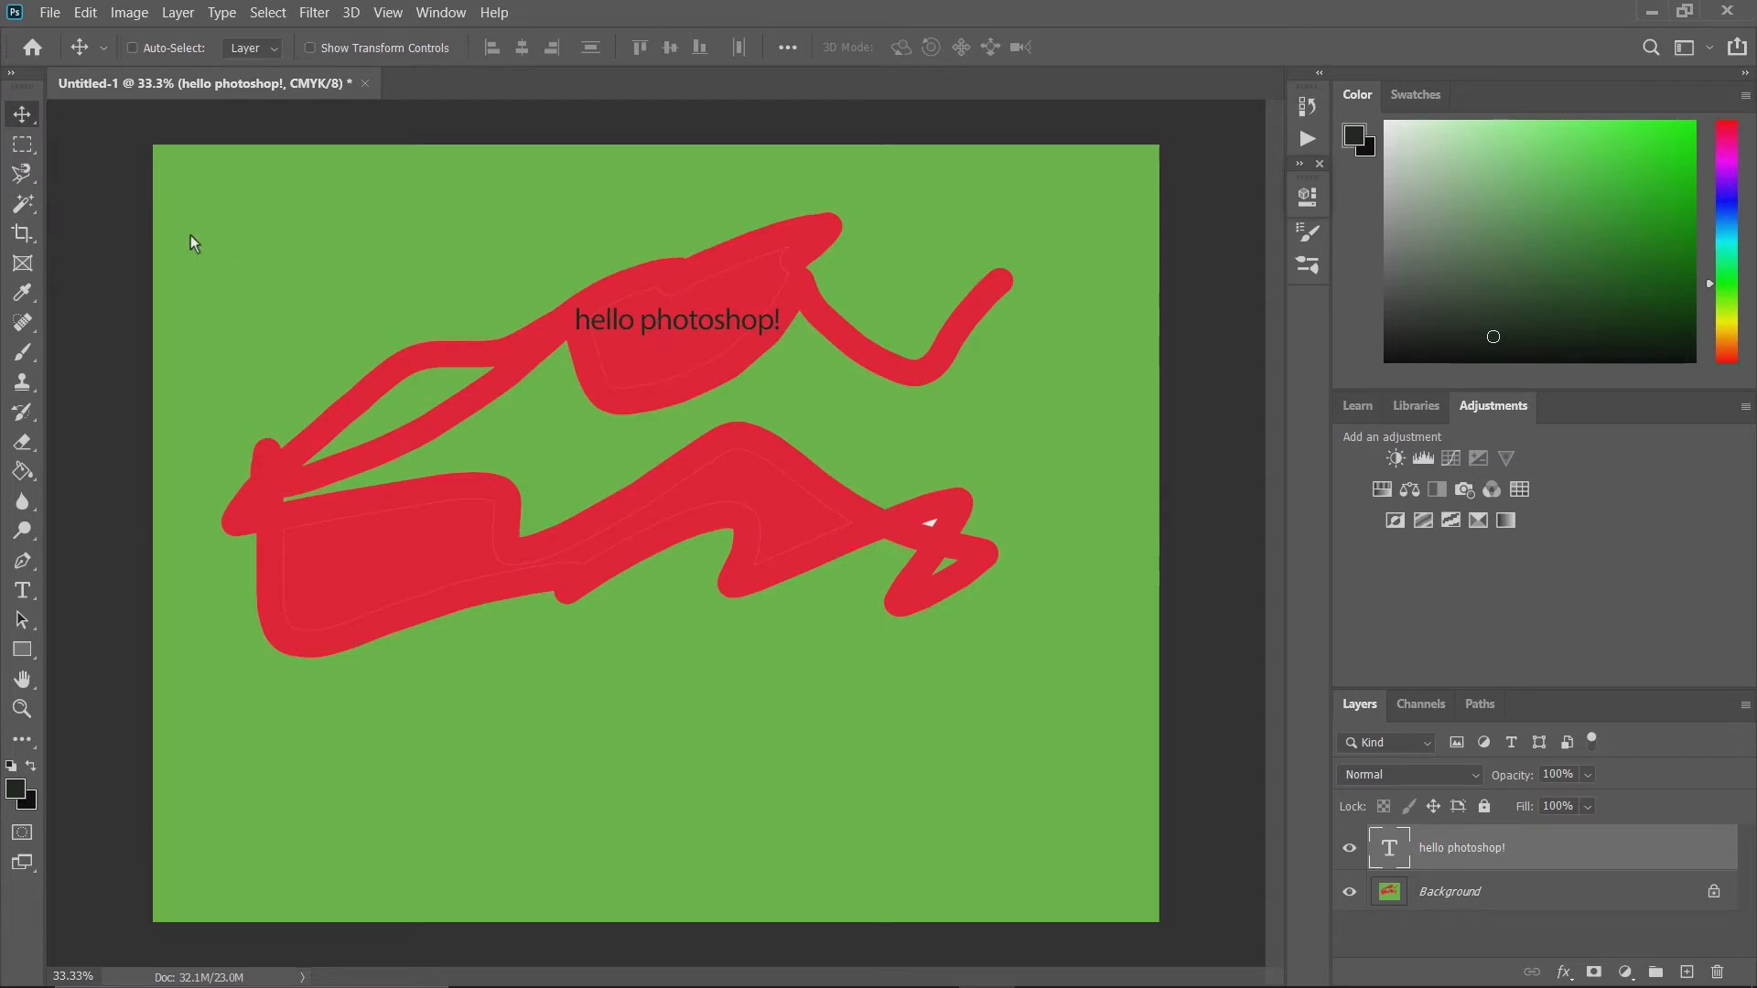
Select a large rectangular area around the text and upper red strokes with the Rectangular Marquee tool and copy it.
{"action": "left_click", "coordinate": [26, 149]}
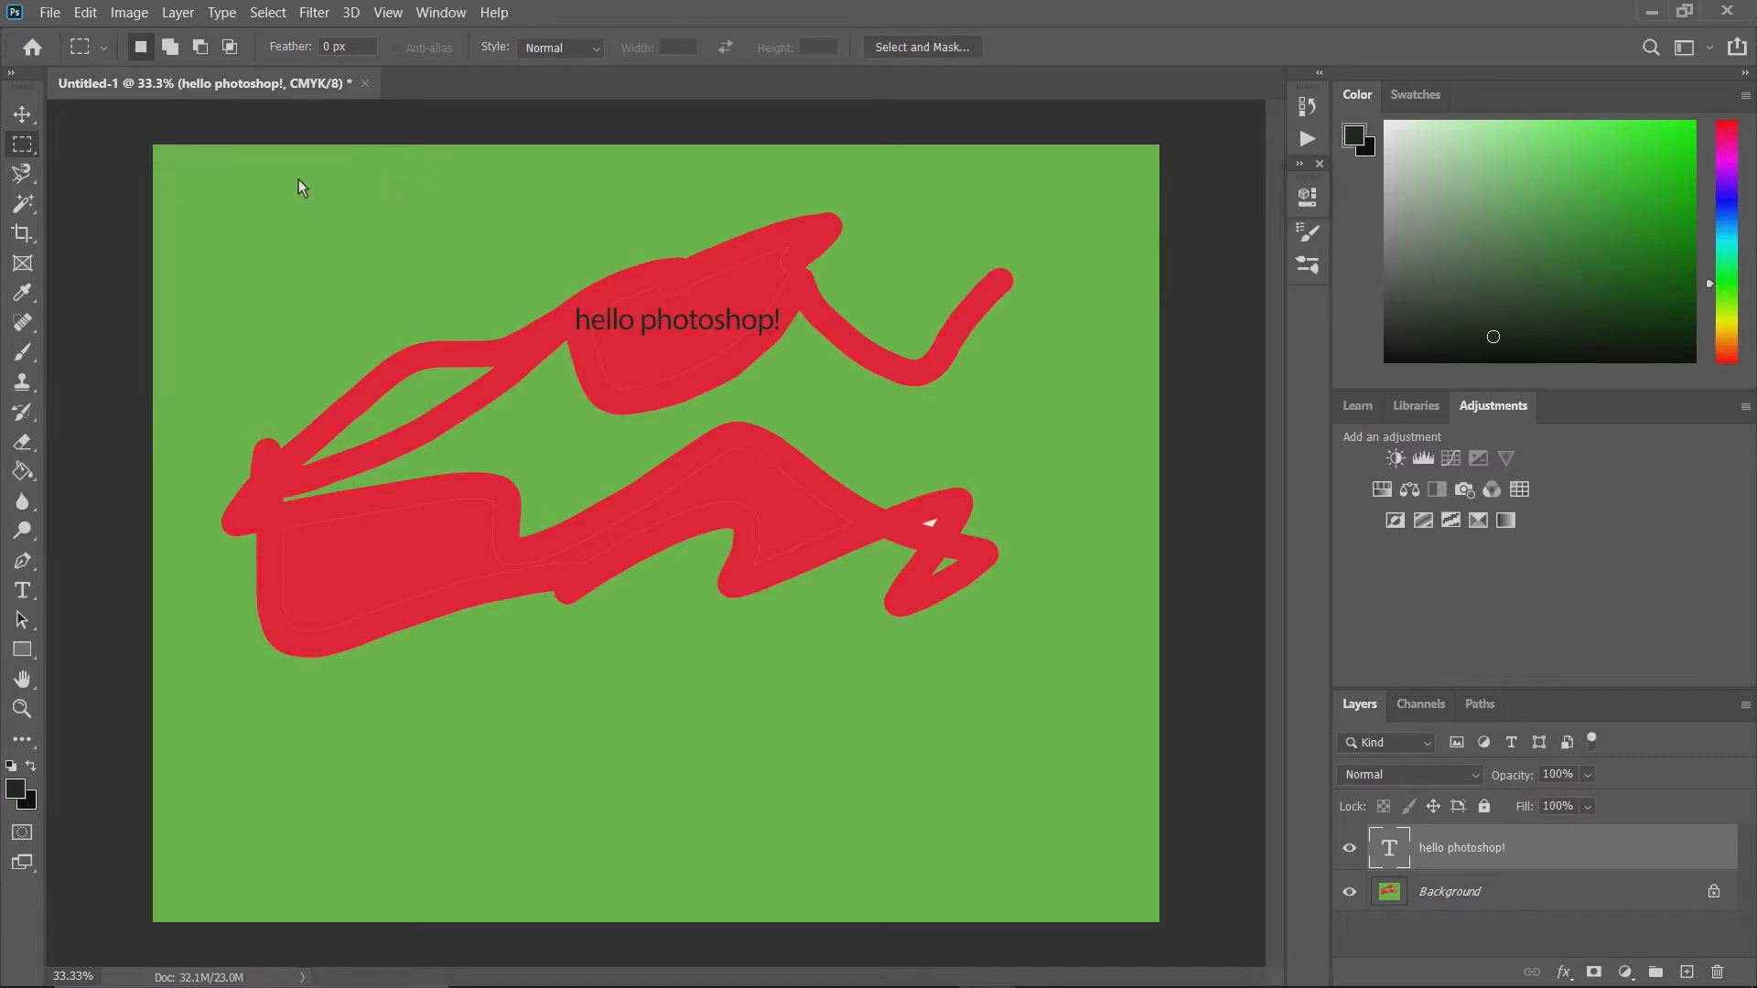
{"action": "left_click_drag", "start_coordinate": [299, 193], "coordinate": [880, 537]}
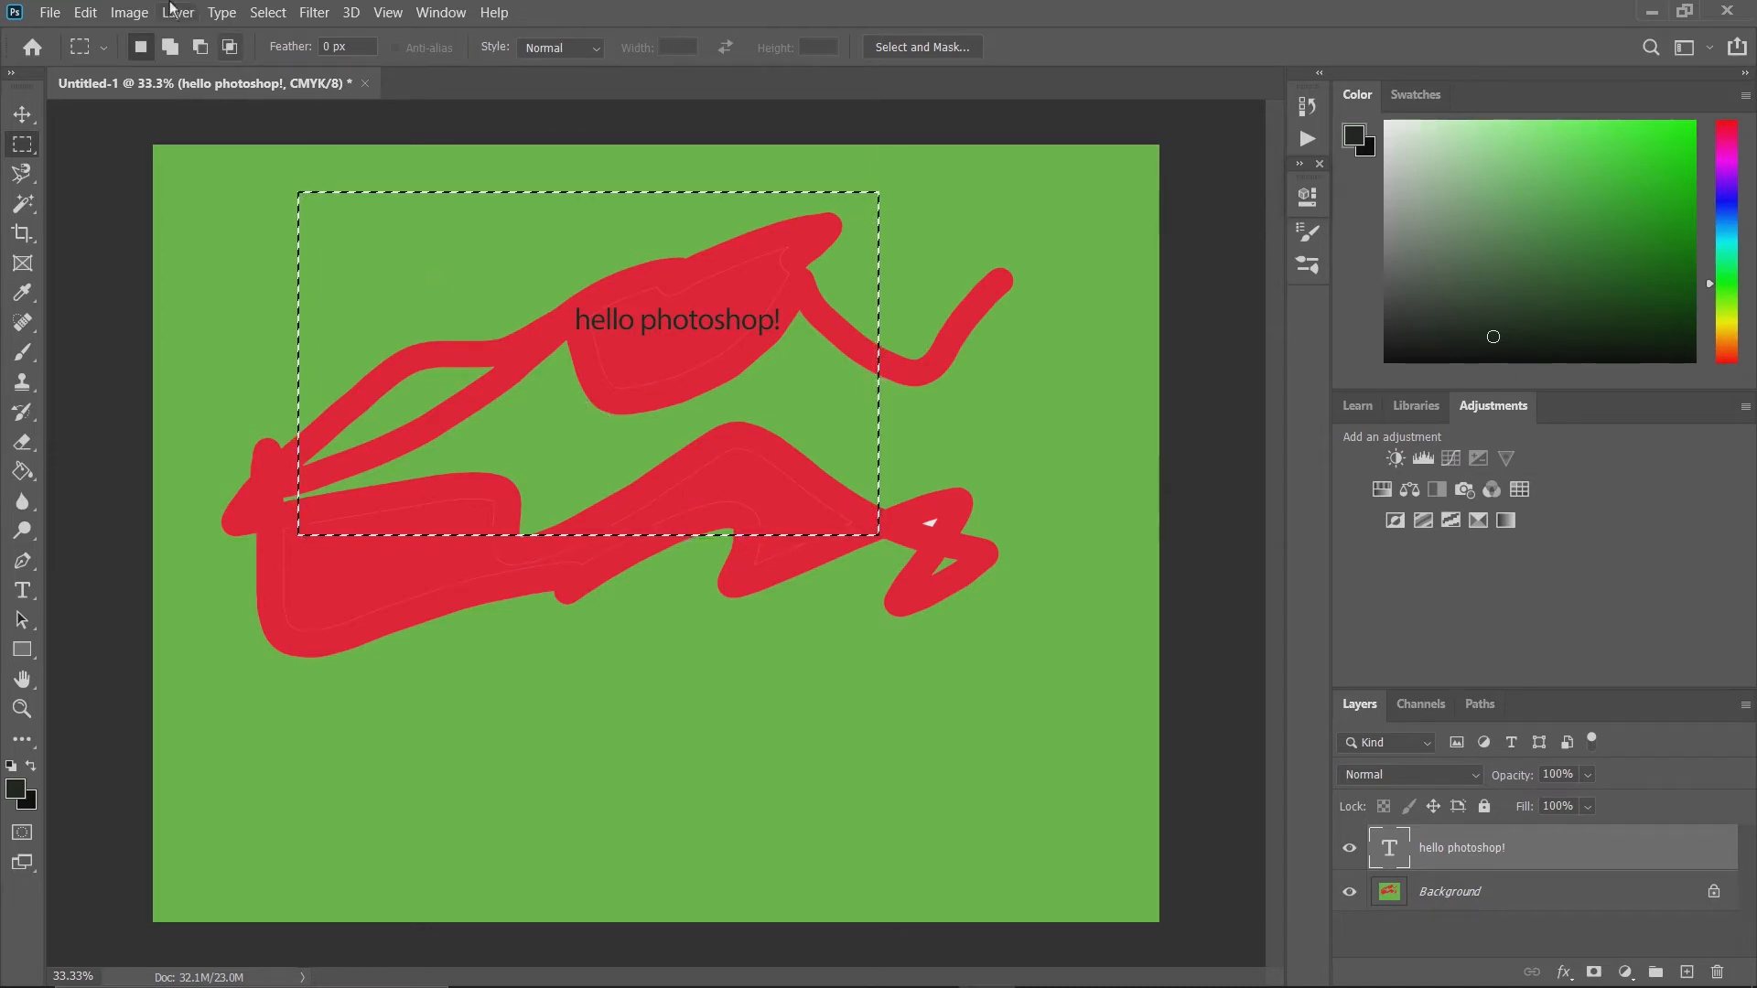
{"action": "left_click", "coordinate": [75, 15]}
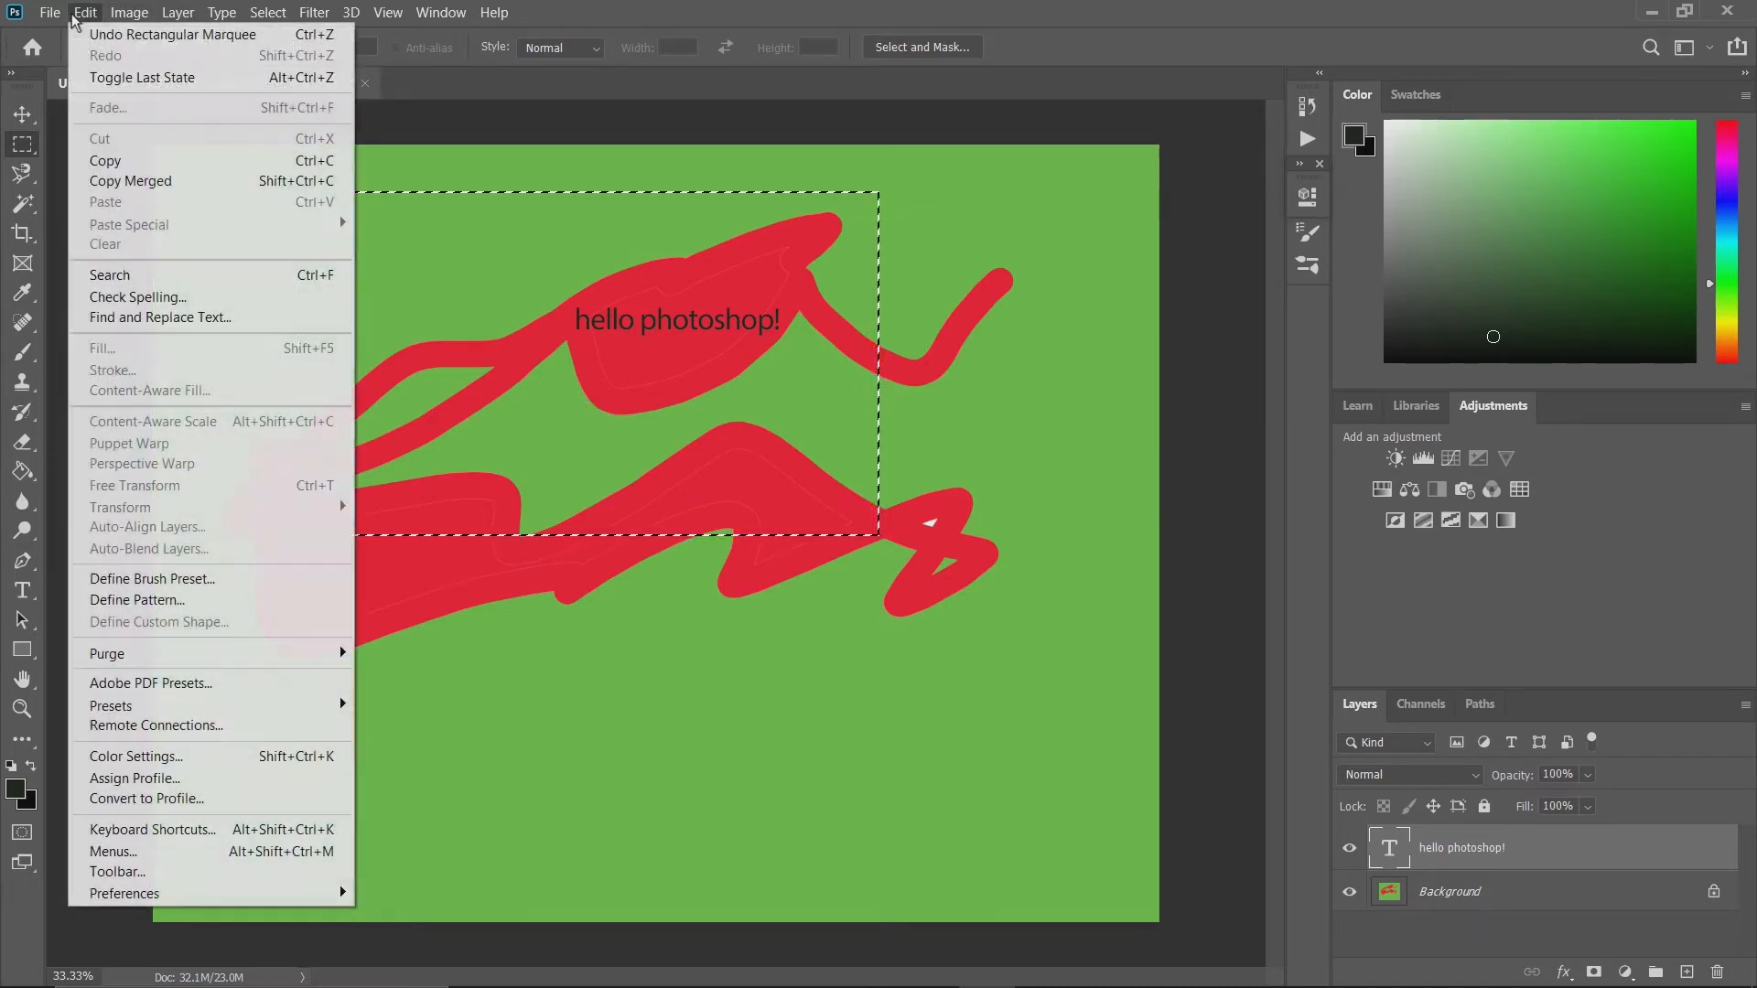
{"action": "left_click", "coordinate": [135, 166]}
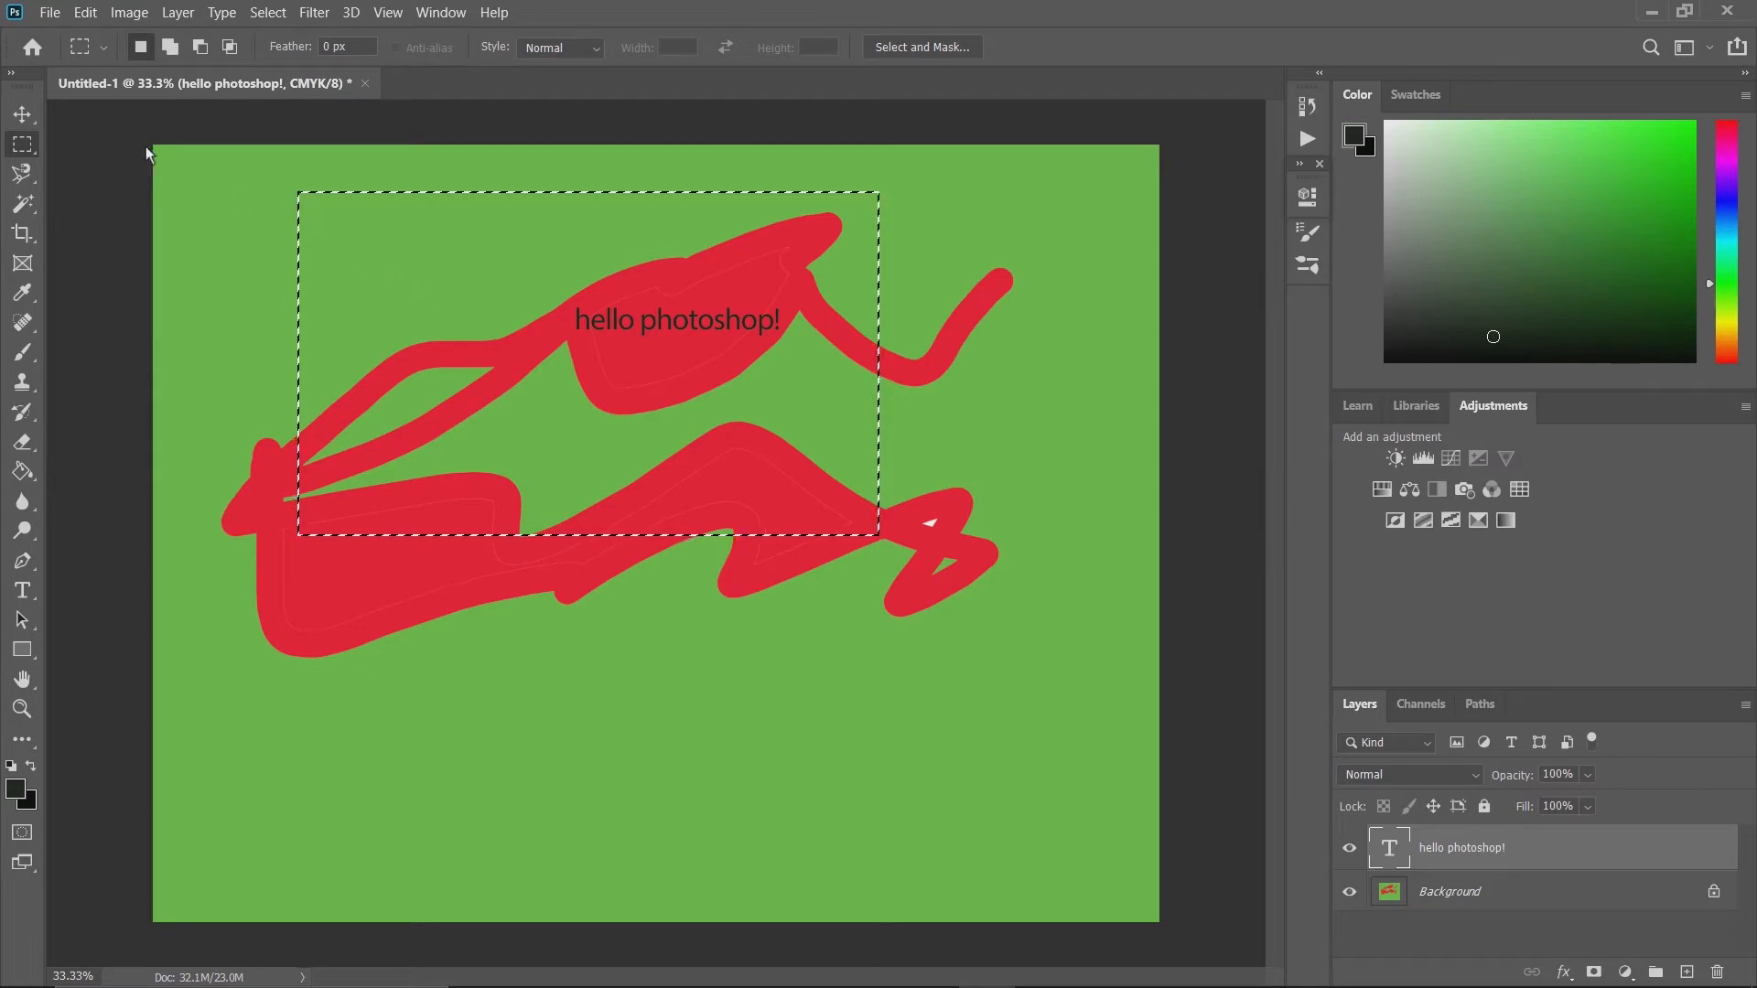
Paste the copied text as a new layer and move it onto the lower-left filled red shape with the Move tool.
{"action": "left_click", "coordinate": [85, 13]}
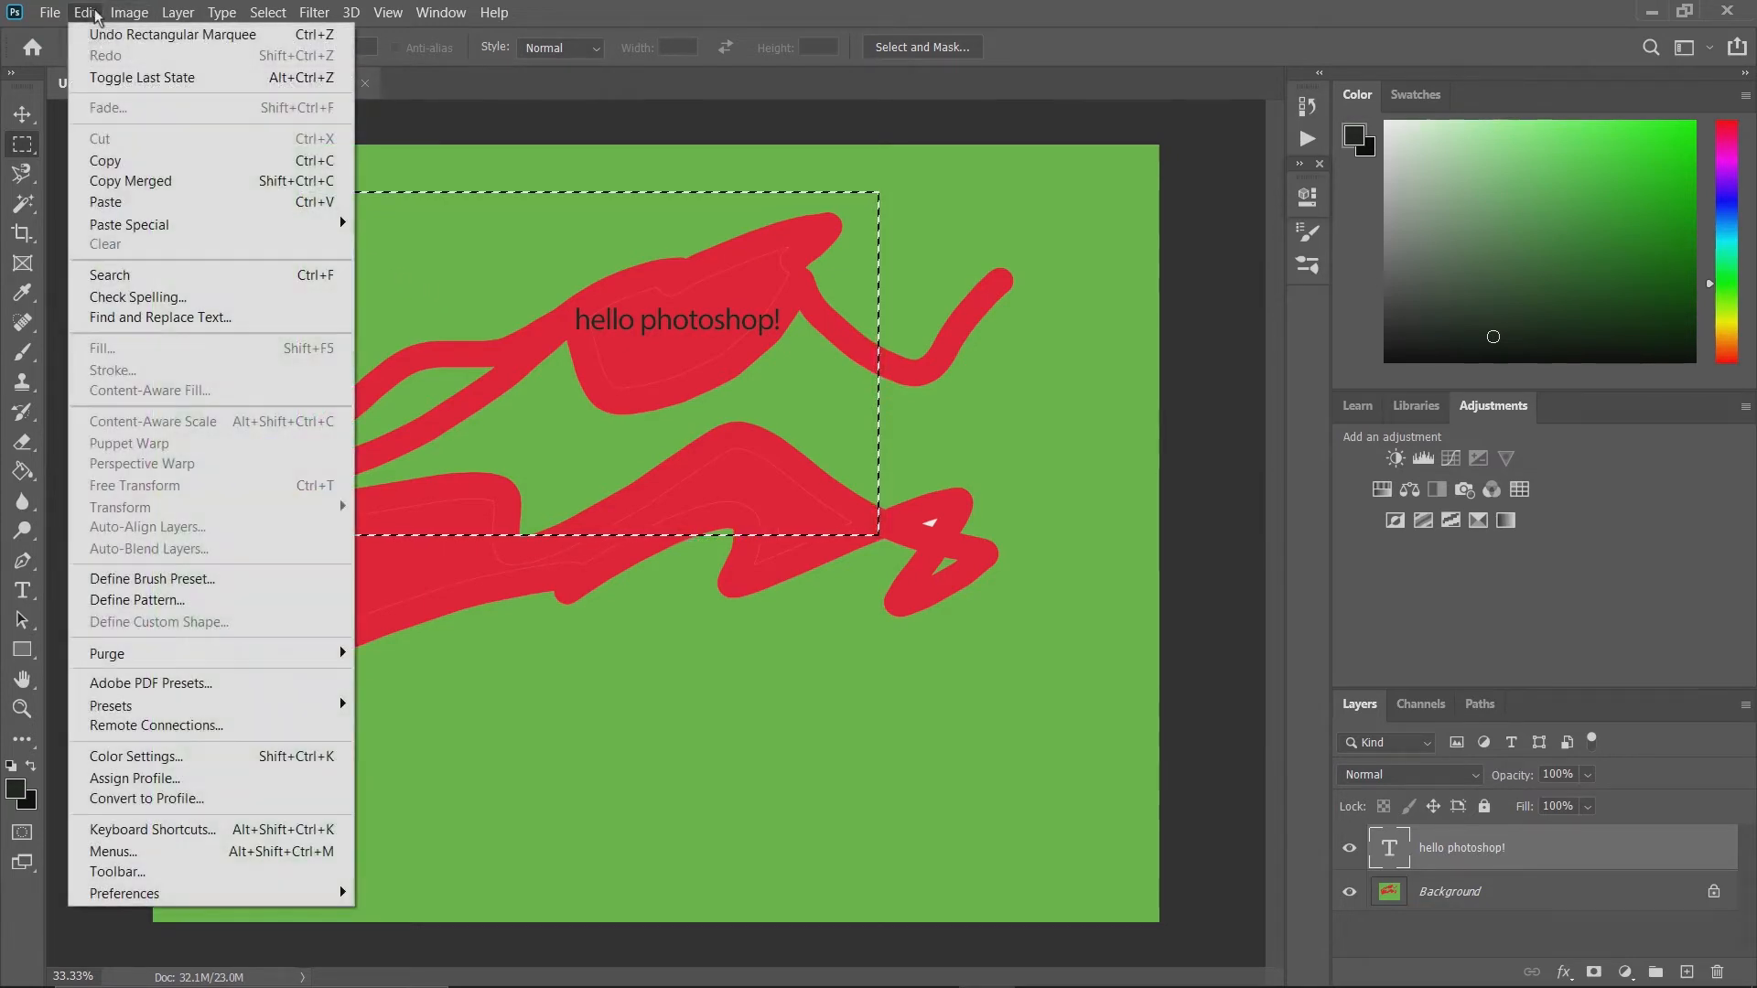
{"action": "left_click", "coordinate": [128, 201]}
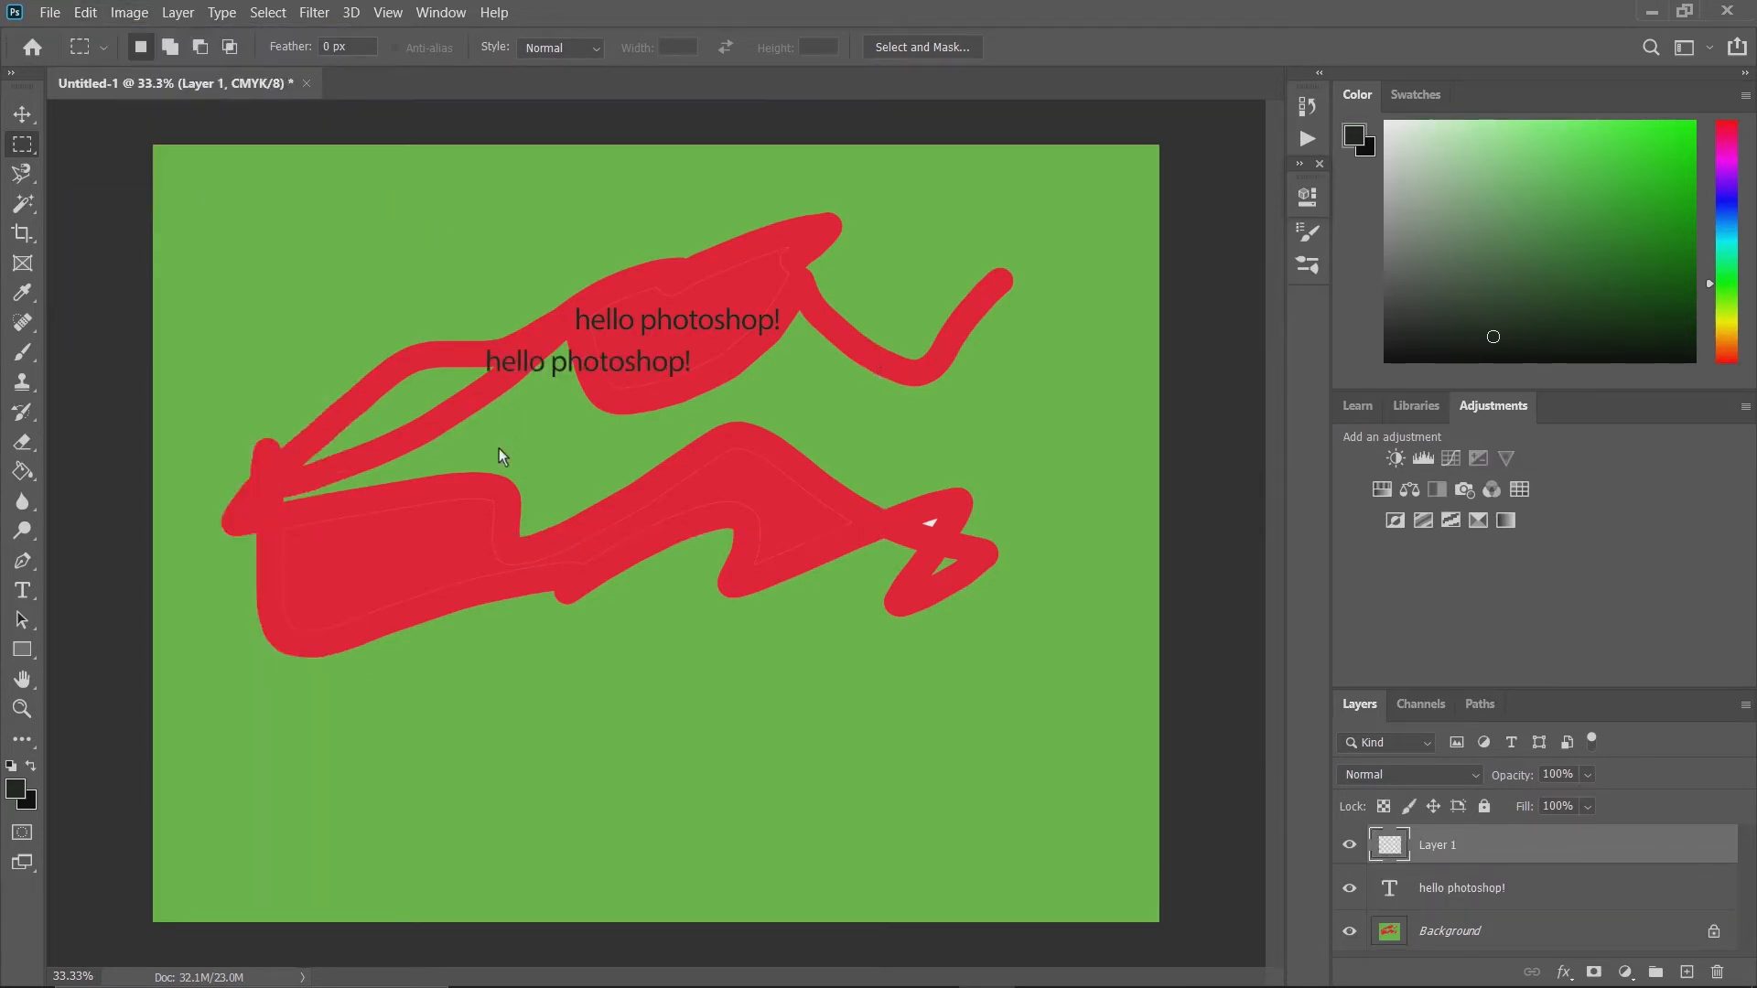
{"action": "left_click", "coordinate": [22, 114]}
{"action": "left_click_drag", "start_coordinate": [573, 440], "coordinate": [716, 565]}
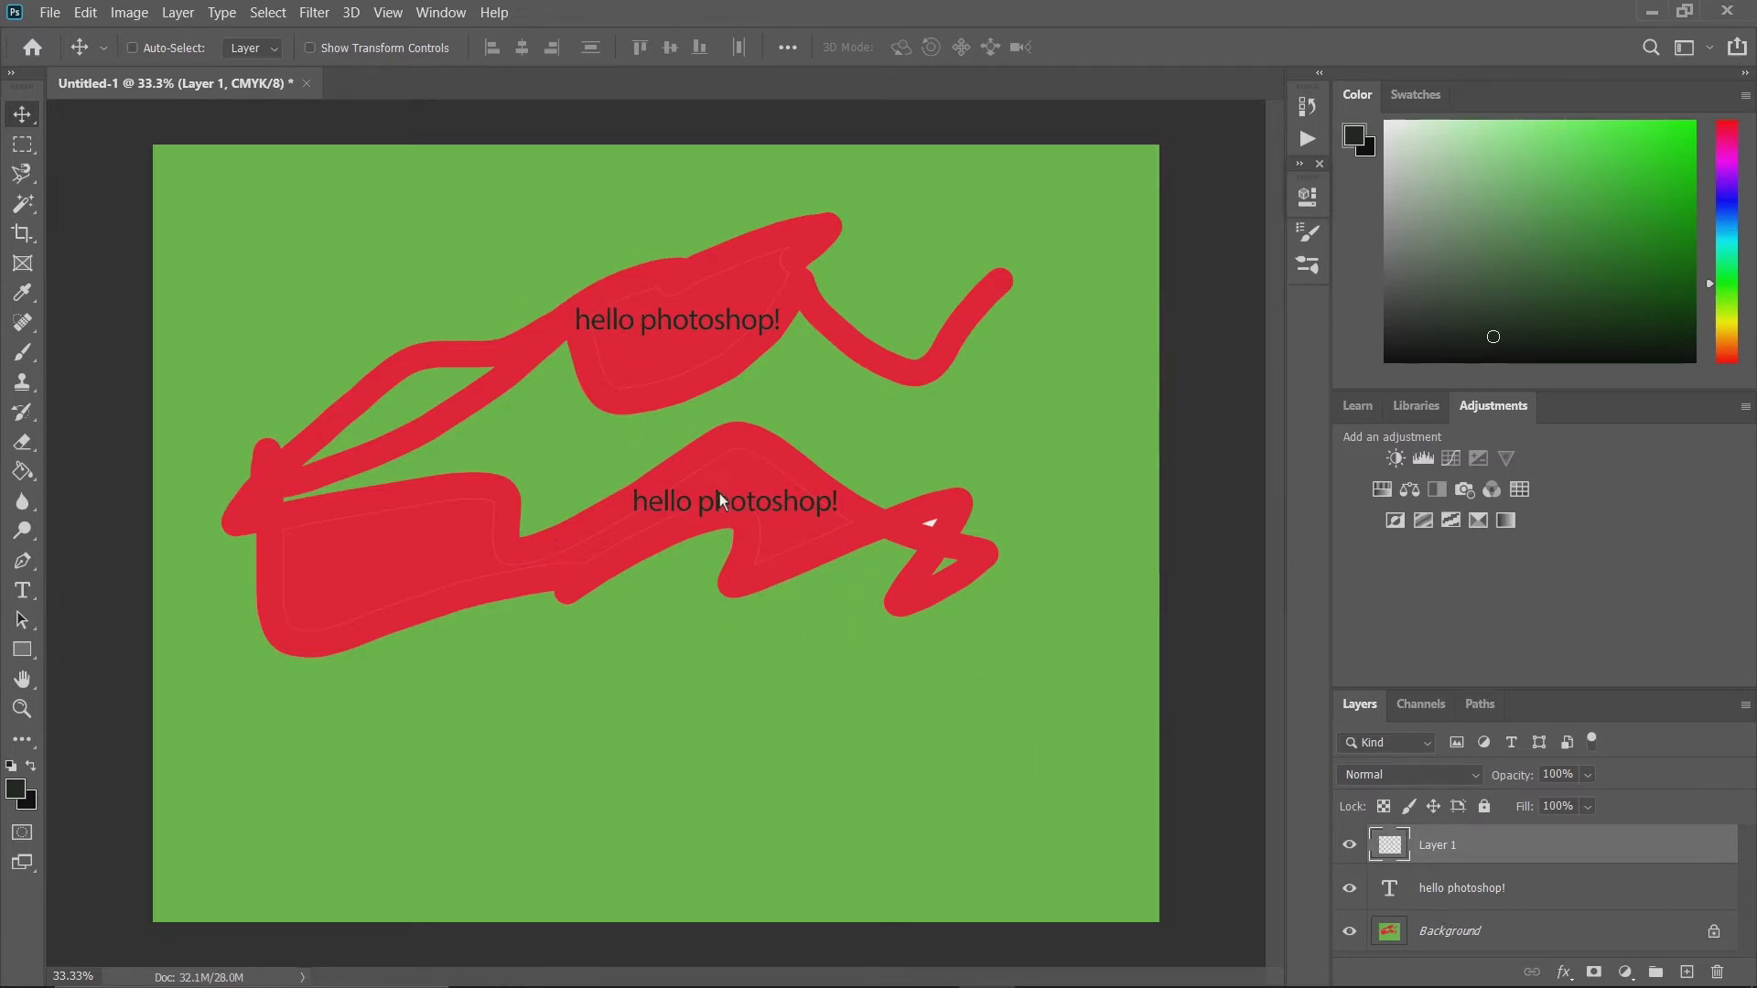
{"action": "left_click_drag", "start_coordinate": [712, 509], "coordinate": [360, 563]}
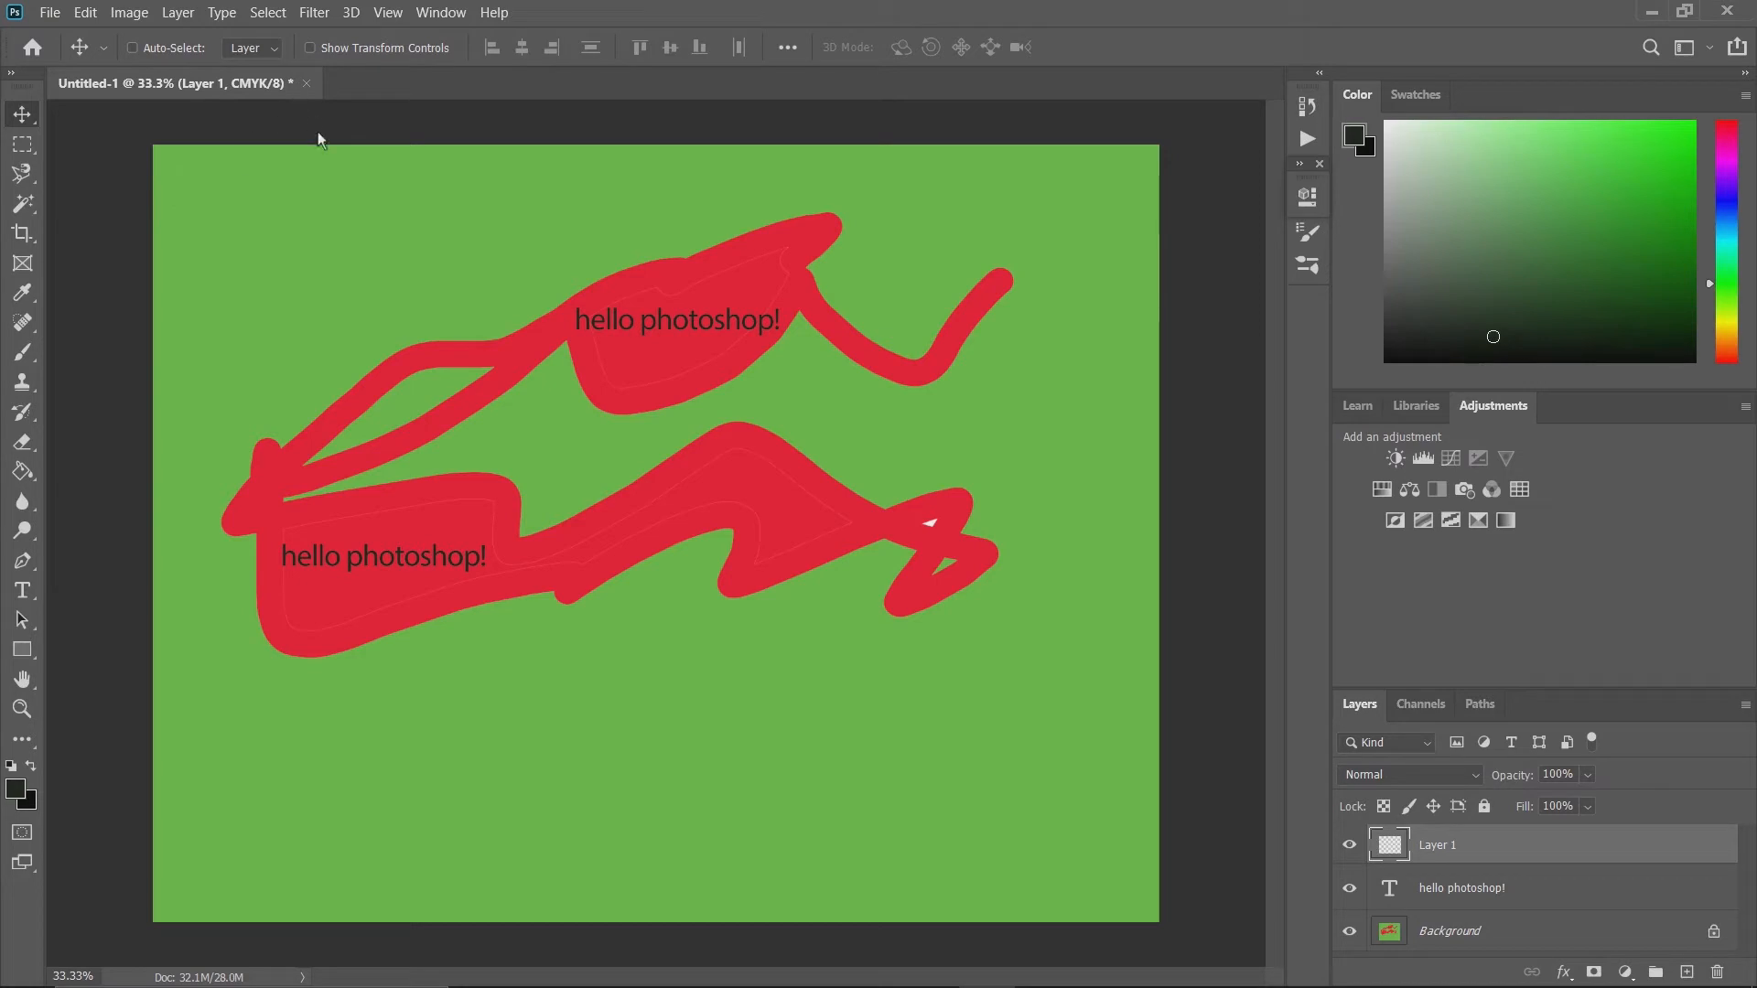
Close the Untitled-1 document without saving and switch to the Brave browser with the Rural Pennsylvania poster page.
{"action": "left_click", "coordinate": [306, 83]}
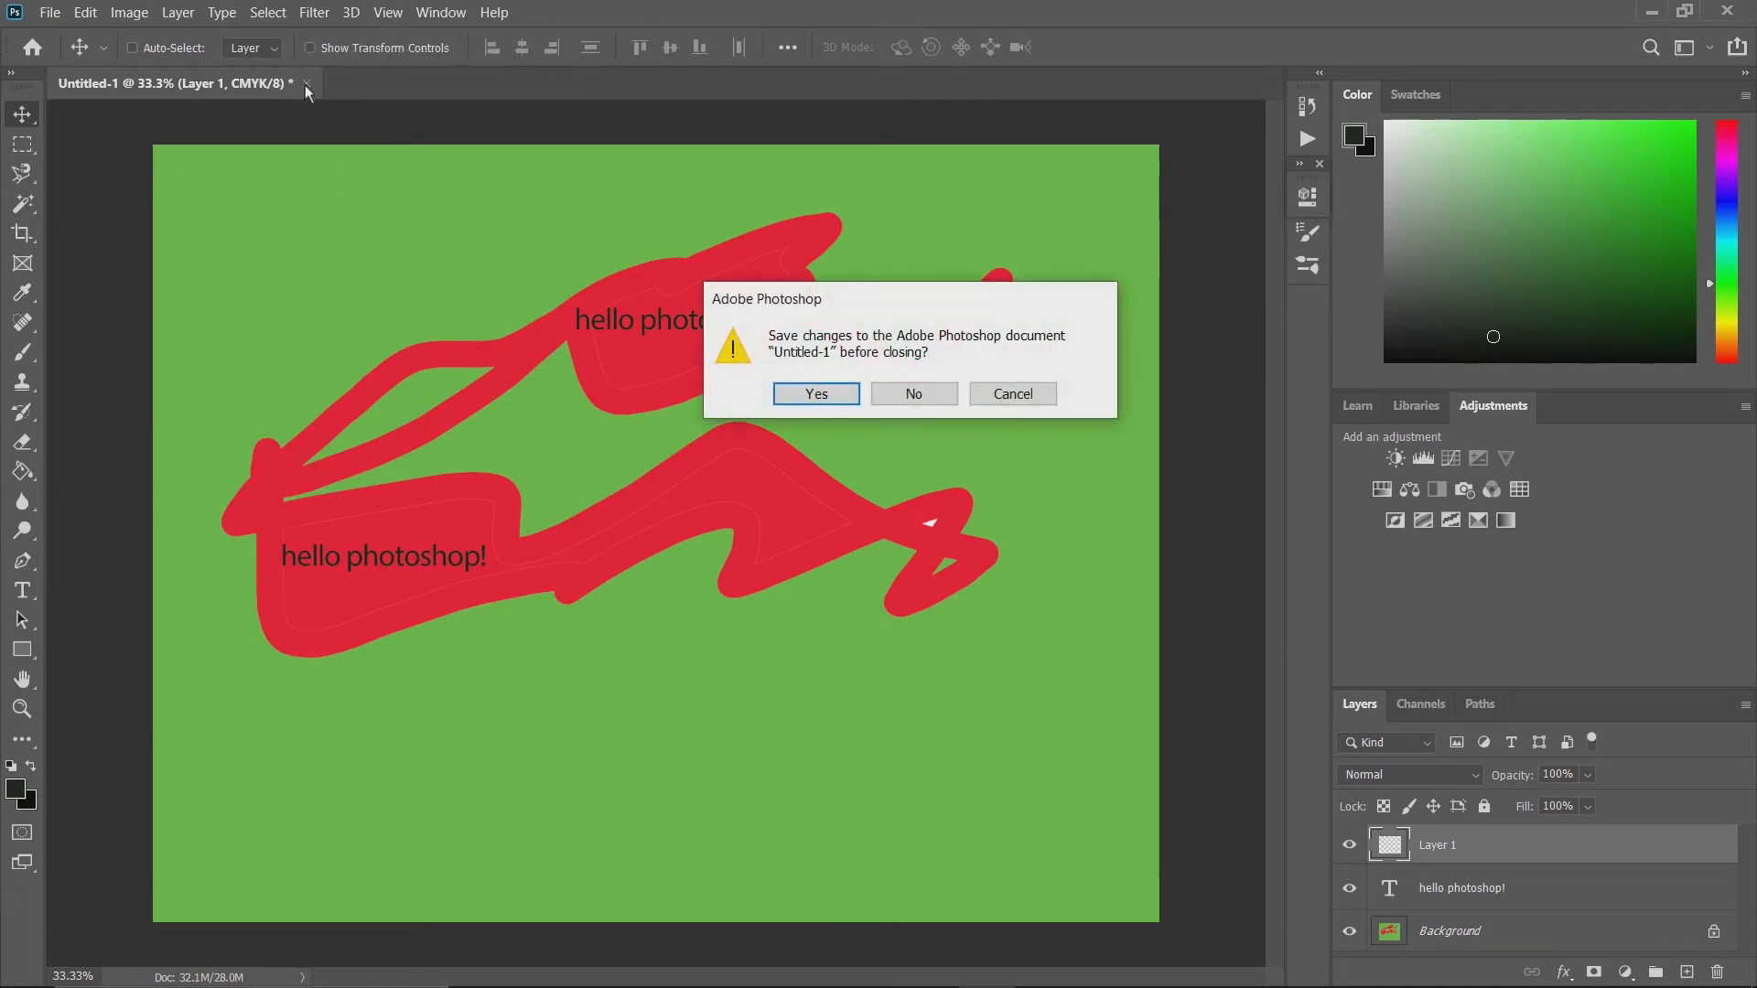
{"action": "left_click", "coordinate": [914, 396]}
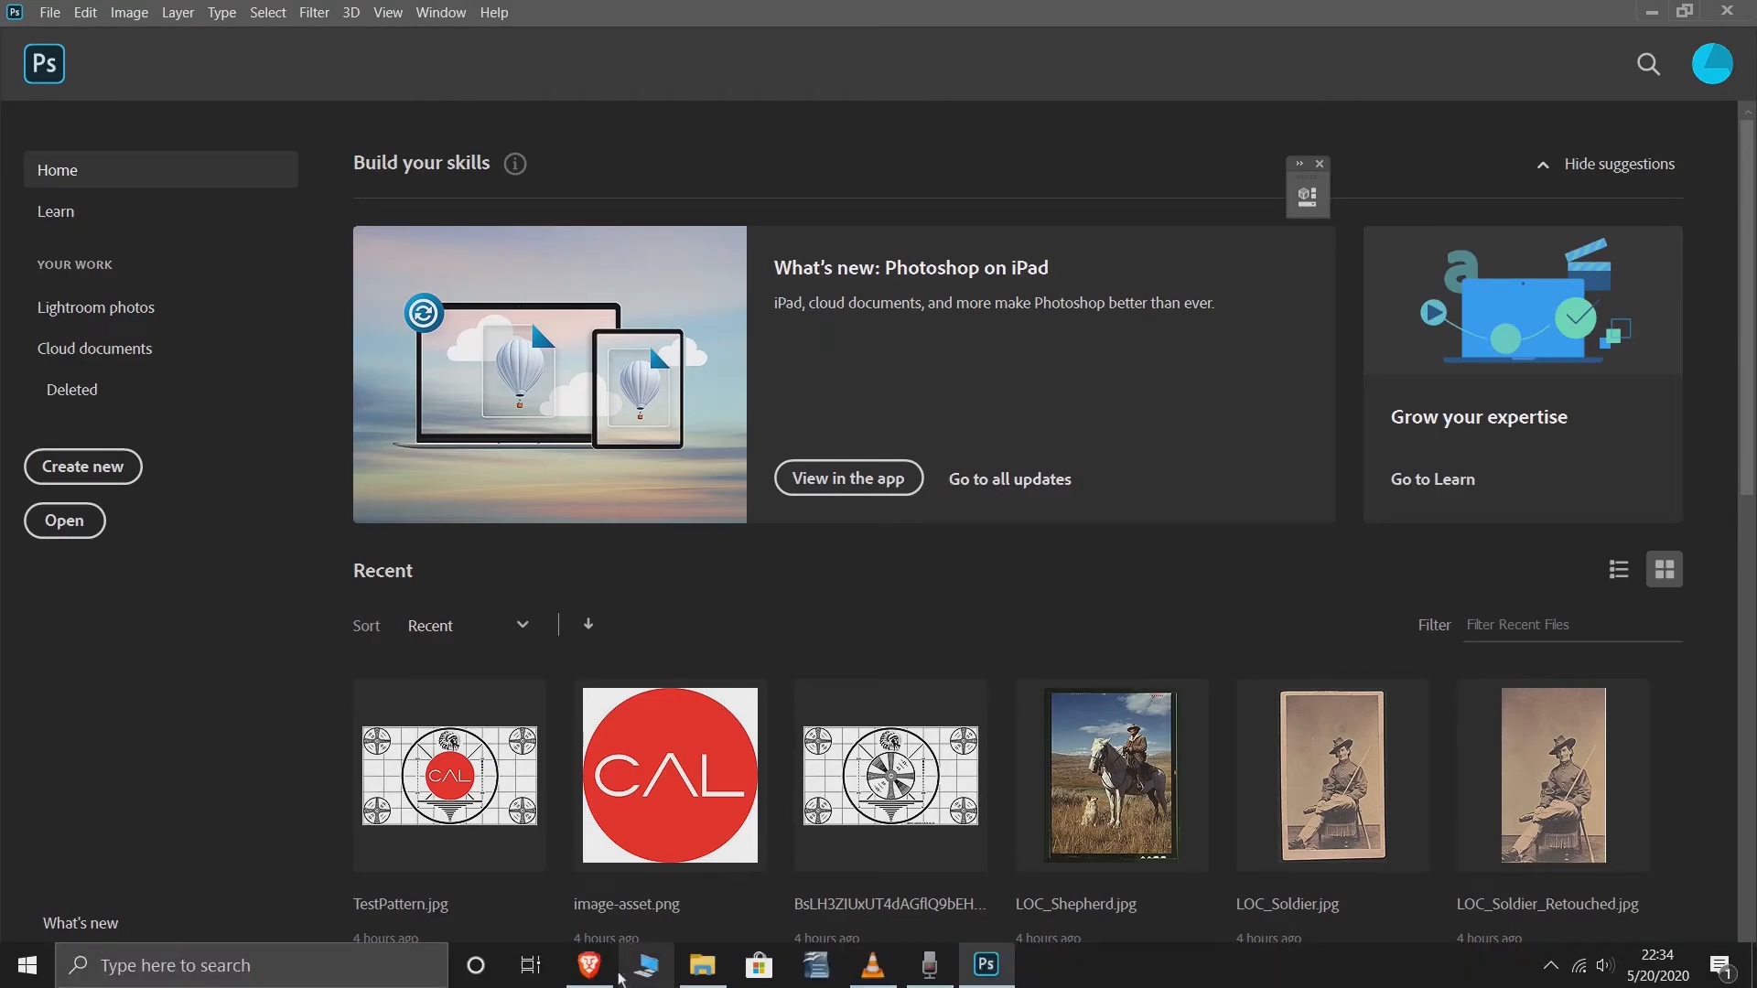
{"action": "left_click", "coordinate": [597, 972]}
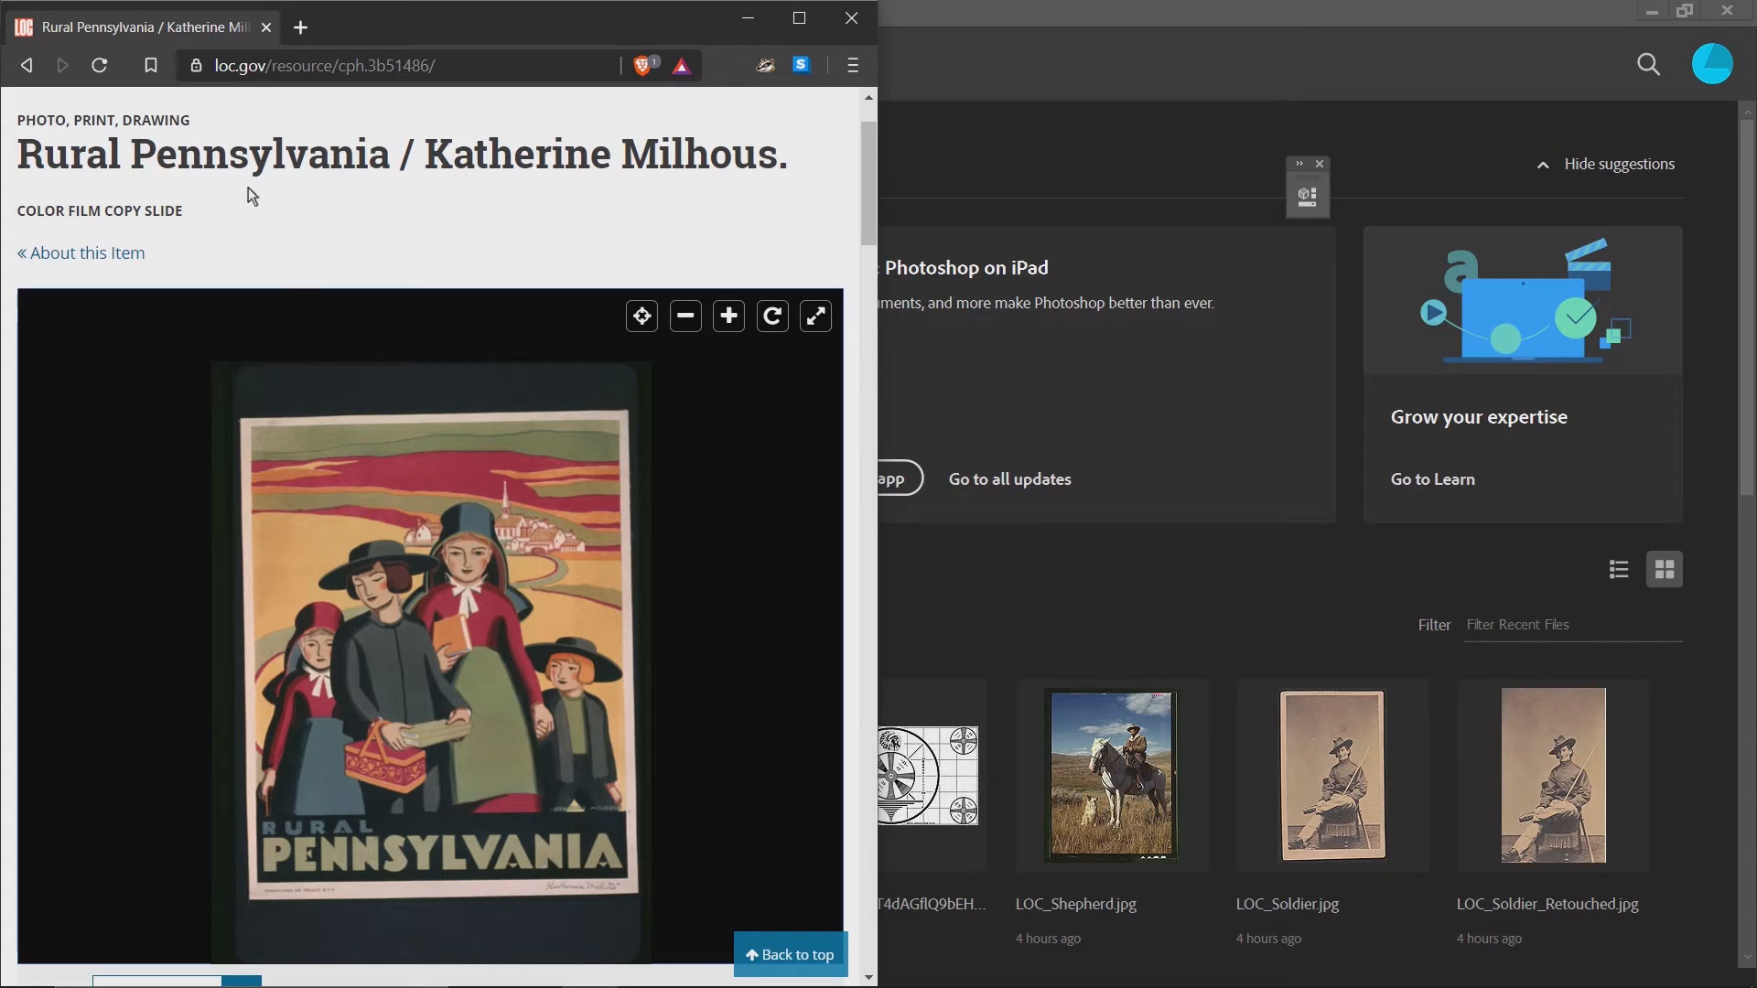
Open the JPEG (160.0 KB) download of the Rural Pennsylvania poster from the Library of Congress page.
{"action": "scroll", "coordinate": [4, 270], "scroll_direction": "down", "scroll_amount": 1}
{"action": "left_click", "coordinate": [130, 877]}
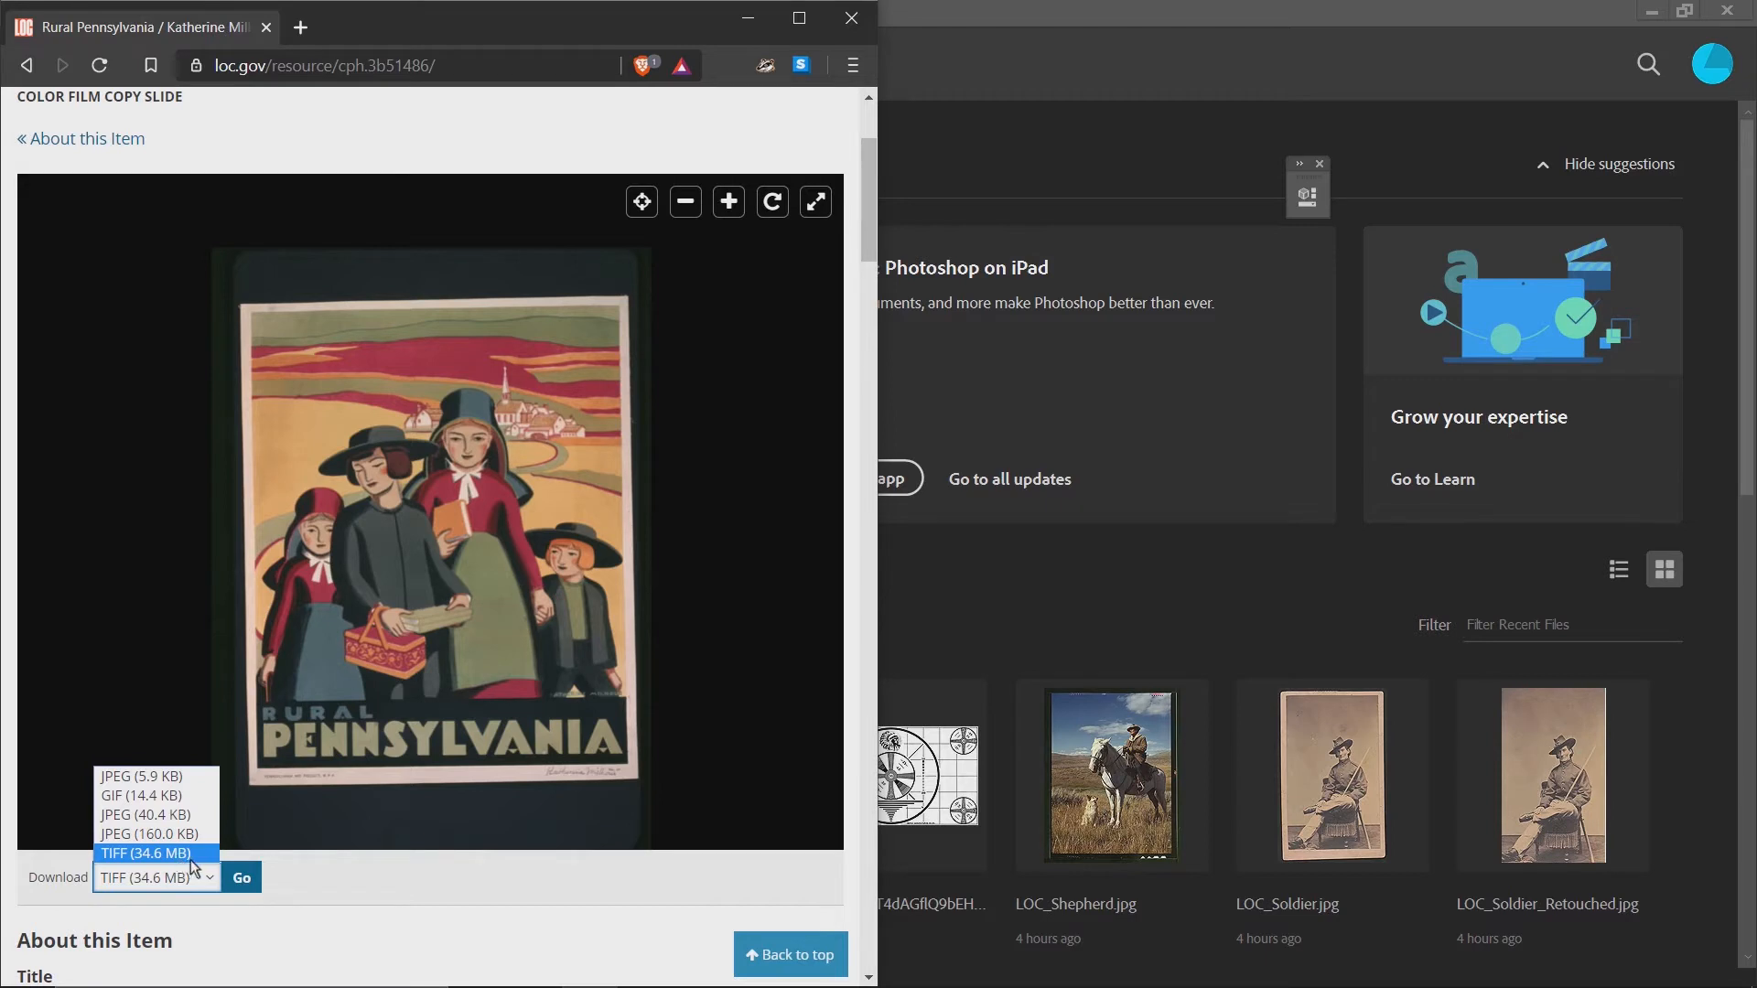
{"action": "left_click", "coordinate": [133, 836]}
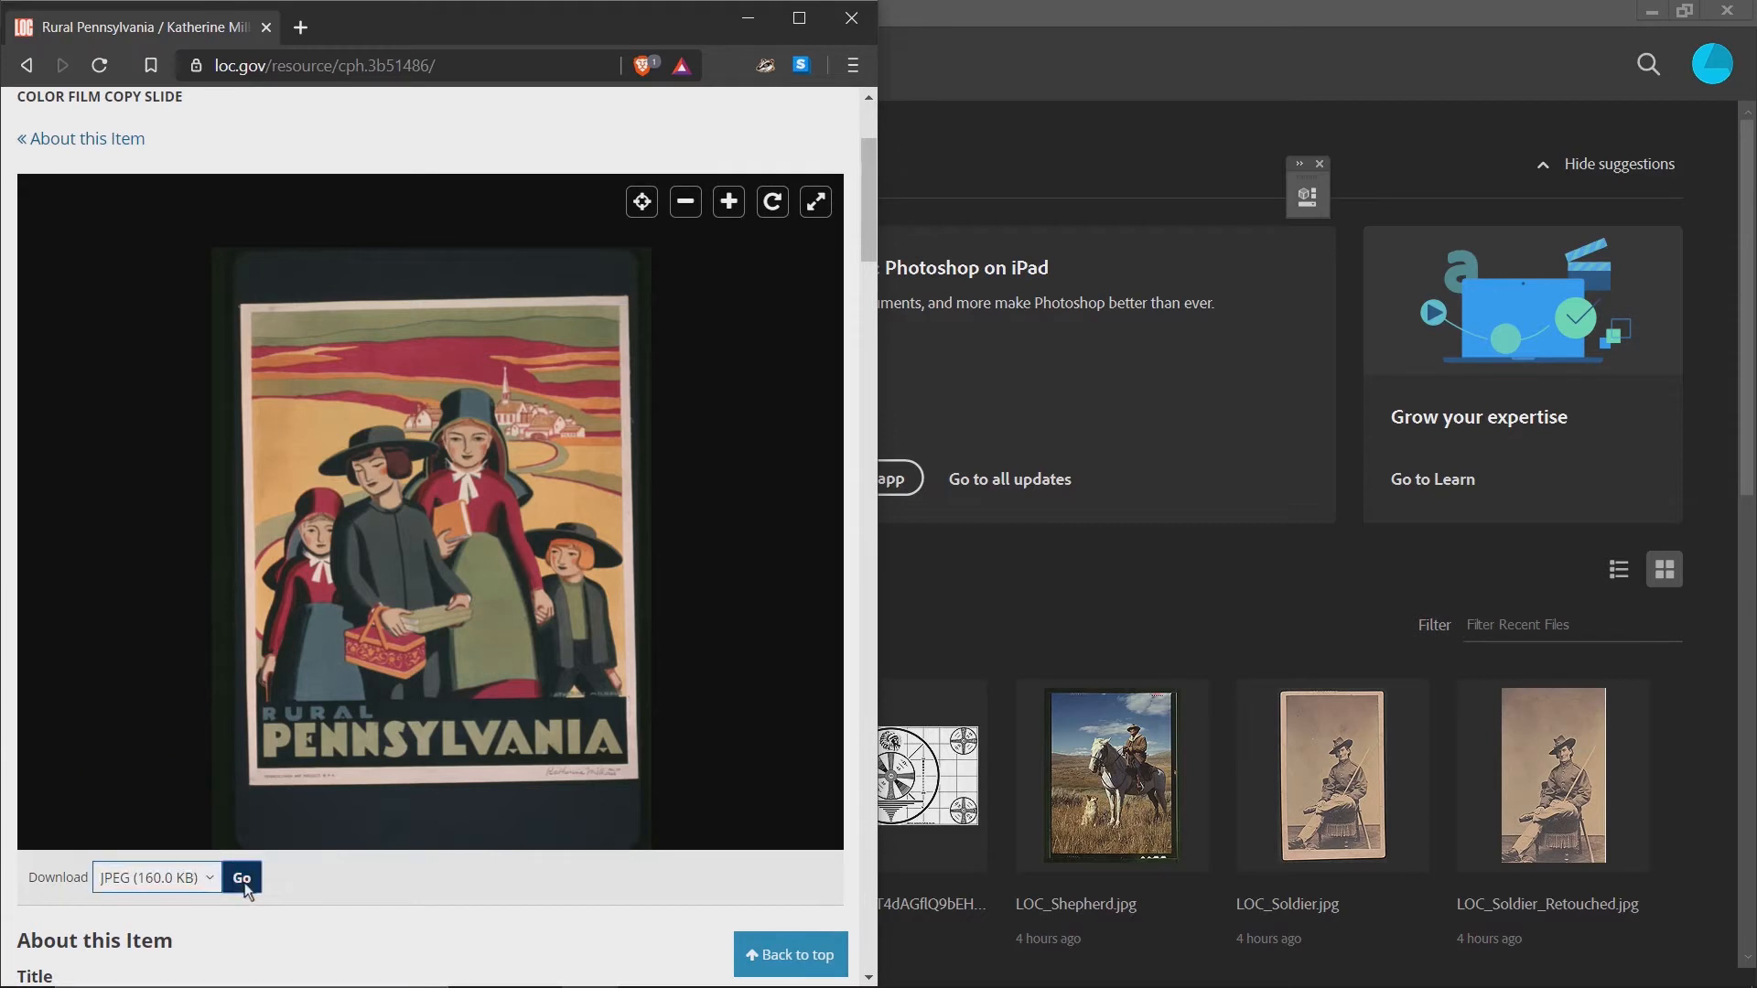
{"action": "left_click", "coordinate": [244, 876]}
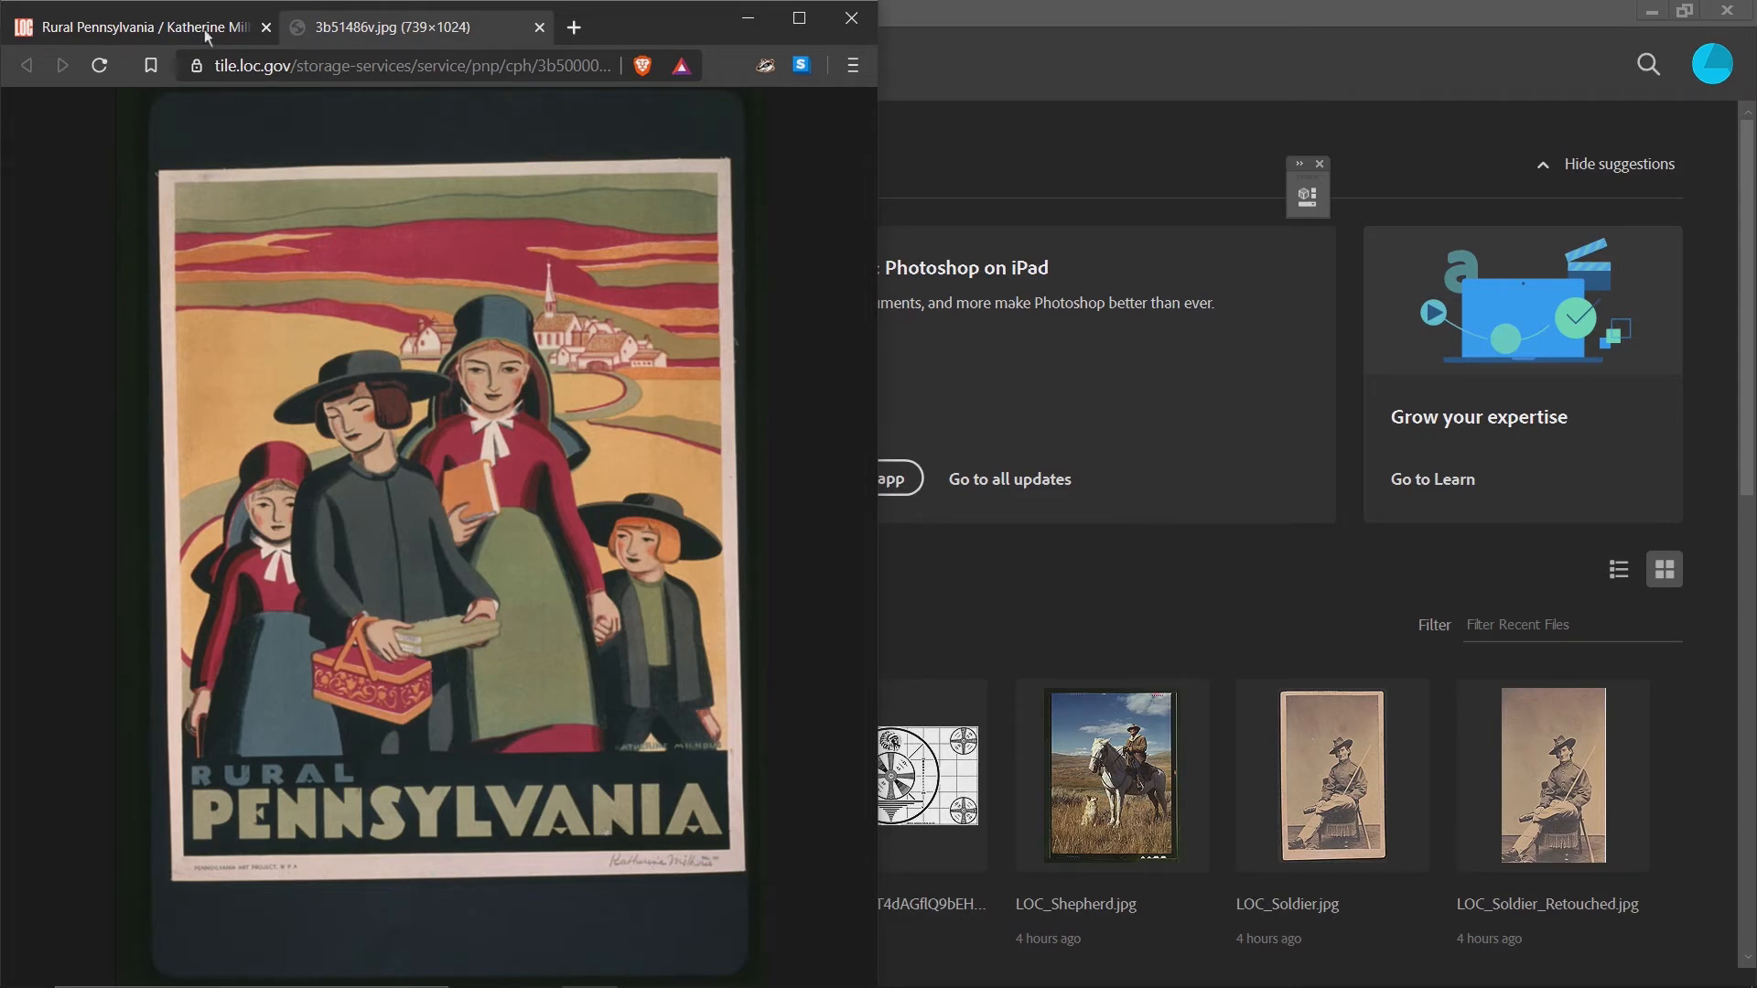
Return to the poster's page and open its smallest download, JPEG (5.9 KB), for comparison.
{"action": "left_click", "coordinate": [167, 27]}
{"action": "left_click", "coordinate": [150, 876]}
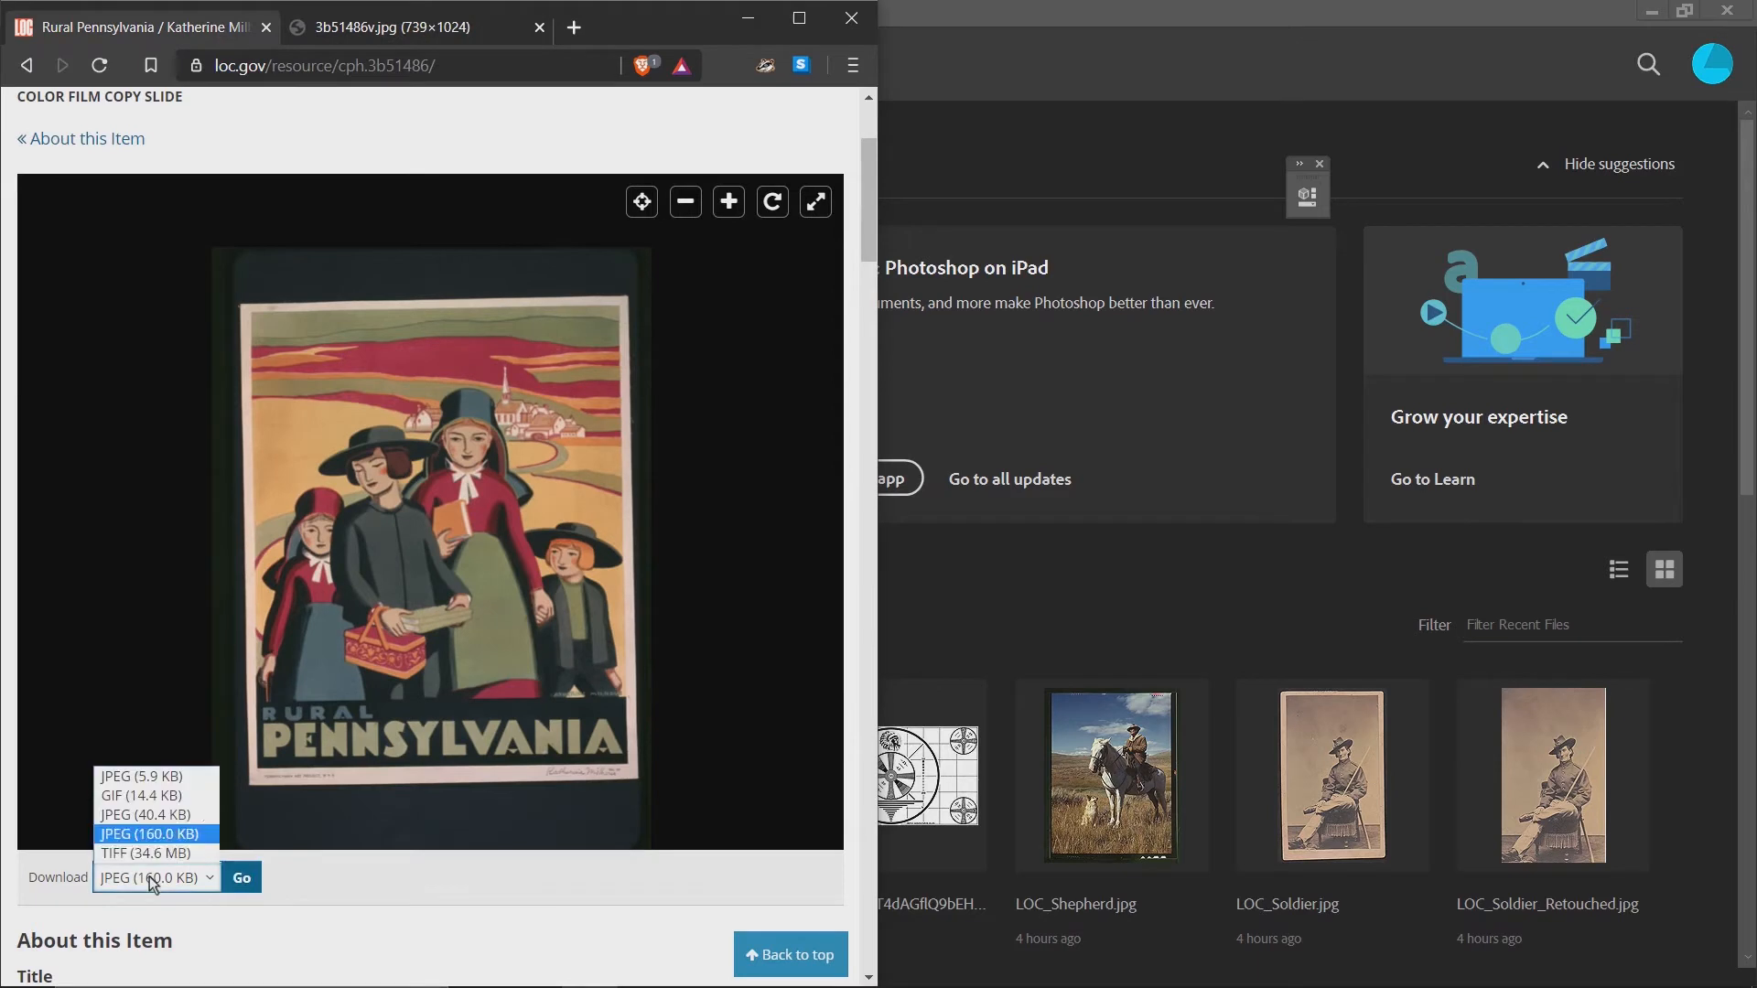
{"action": "left_click", "coordinate": [146, 777]}
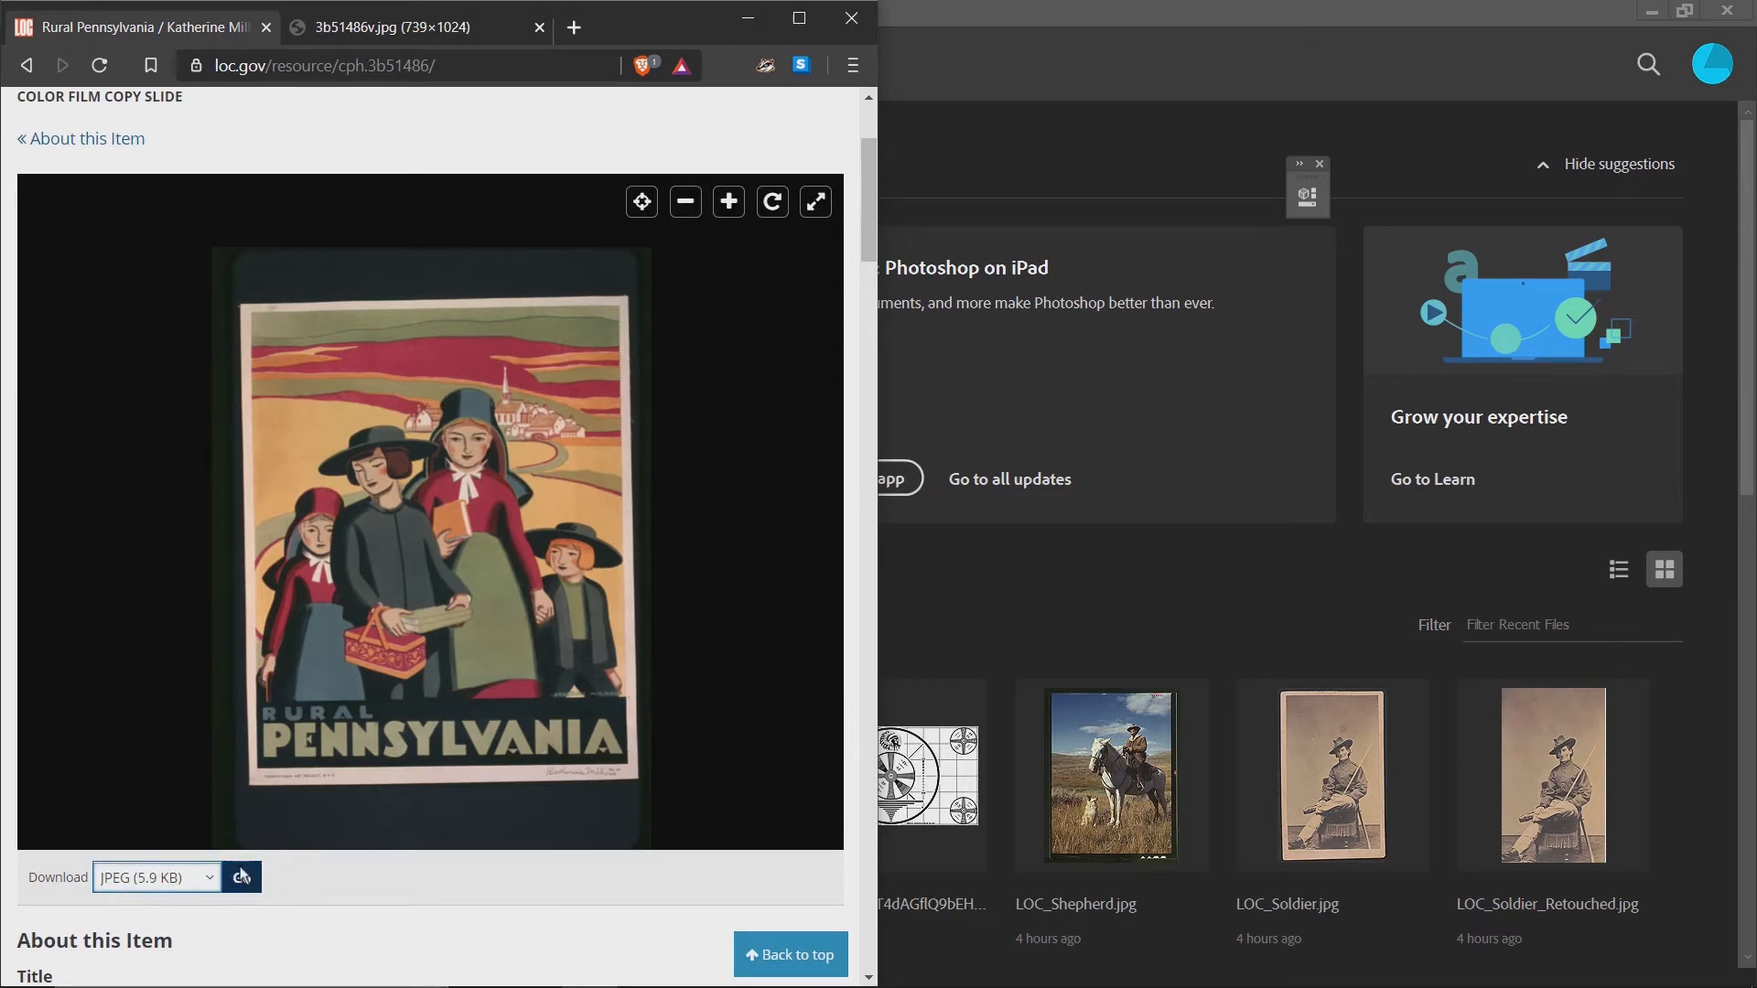
{"action": "left_click", "coordinate": [242, 879]}
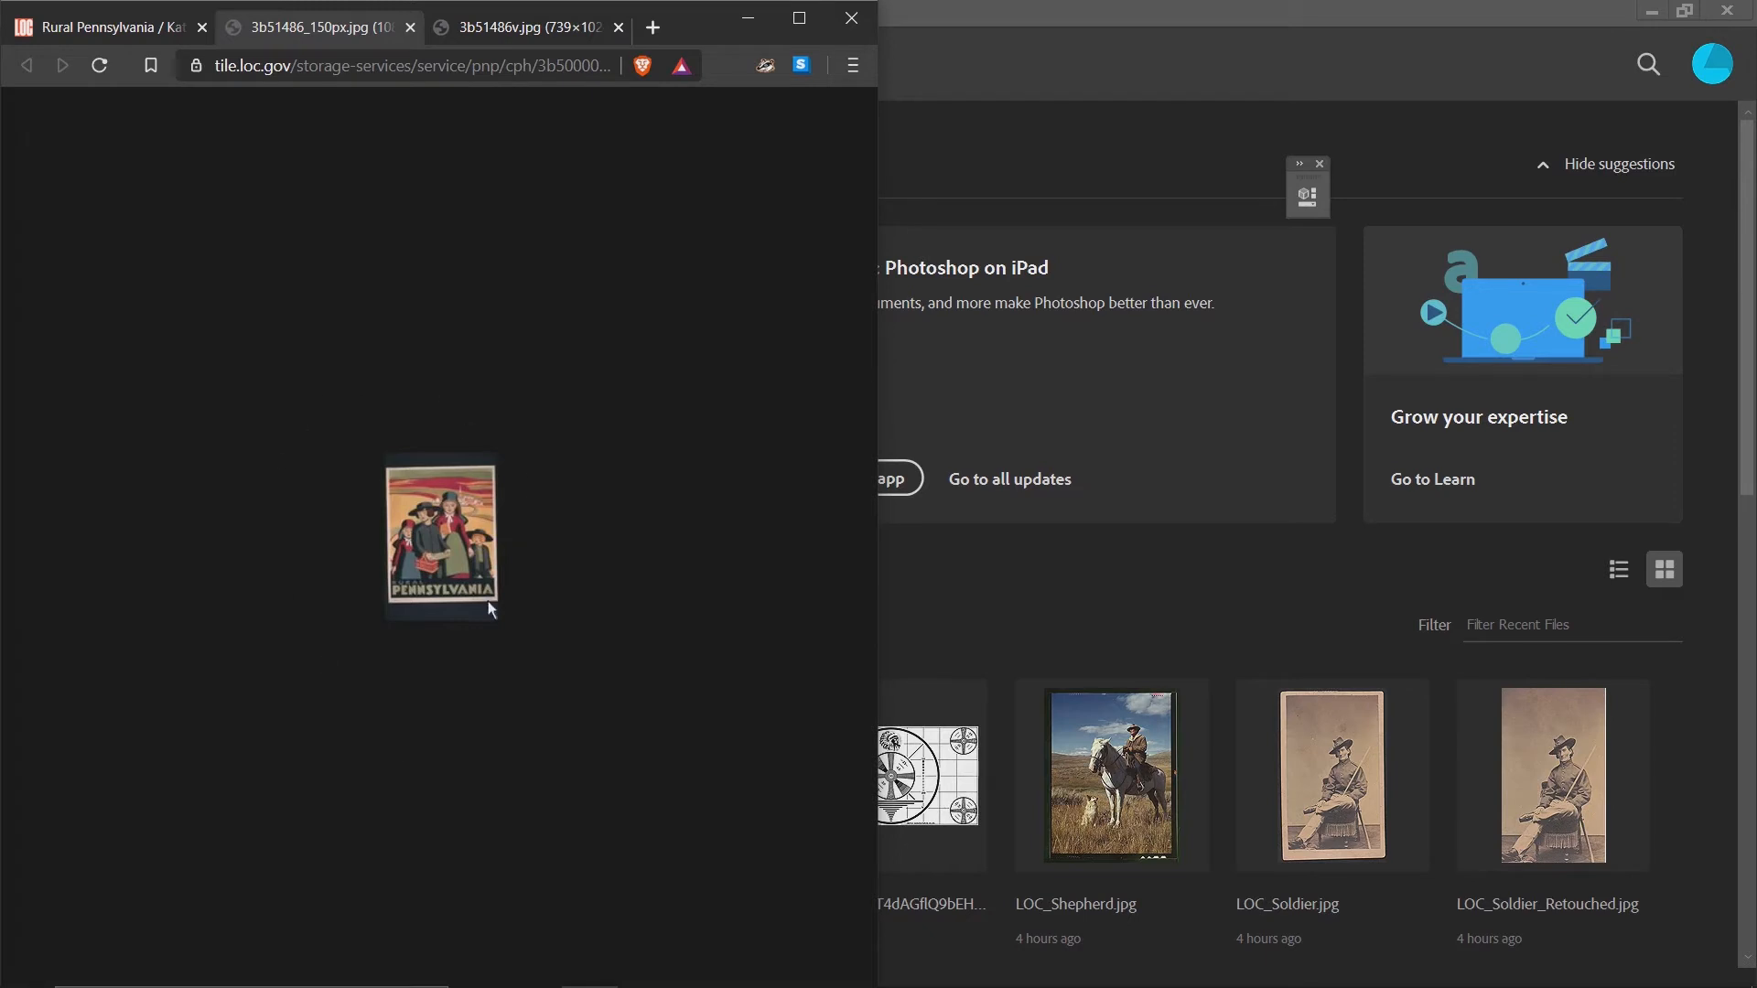
Close both downloaded poster images and the browser to return to Photoshop.
{"action": "left_click", "coordinate": [410, 27]}
{"action": "left_click", "coordinate": [409, 27]}
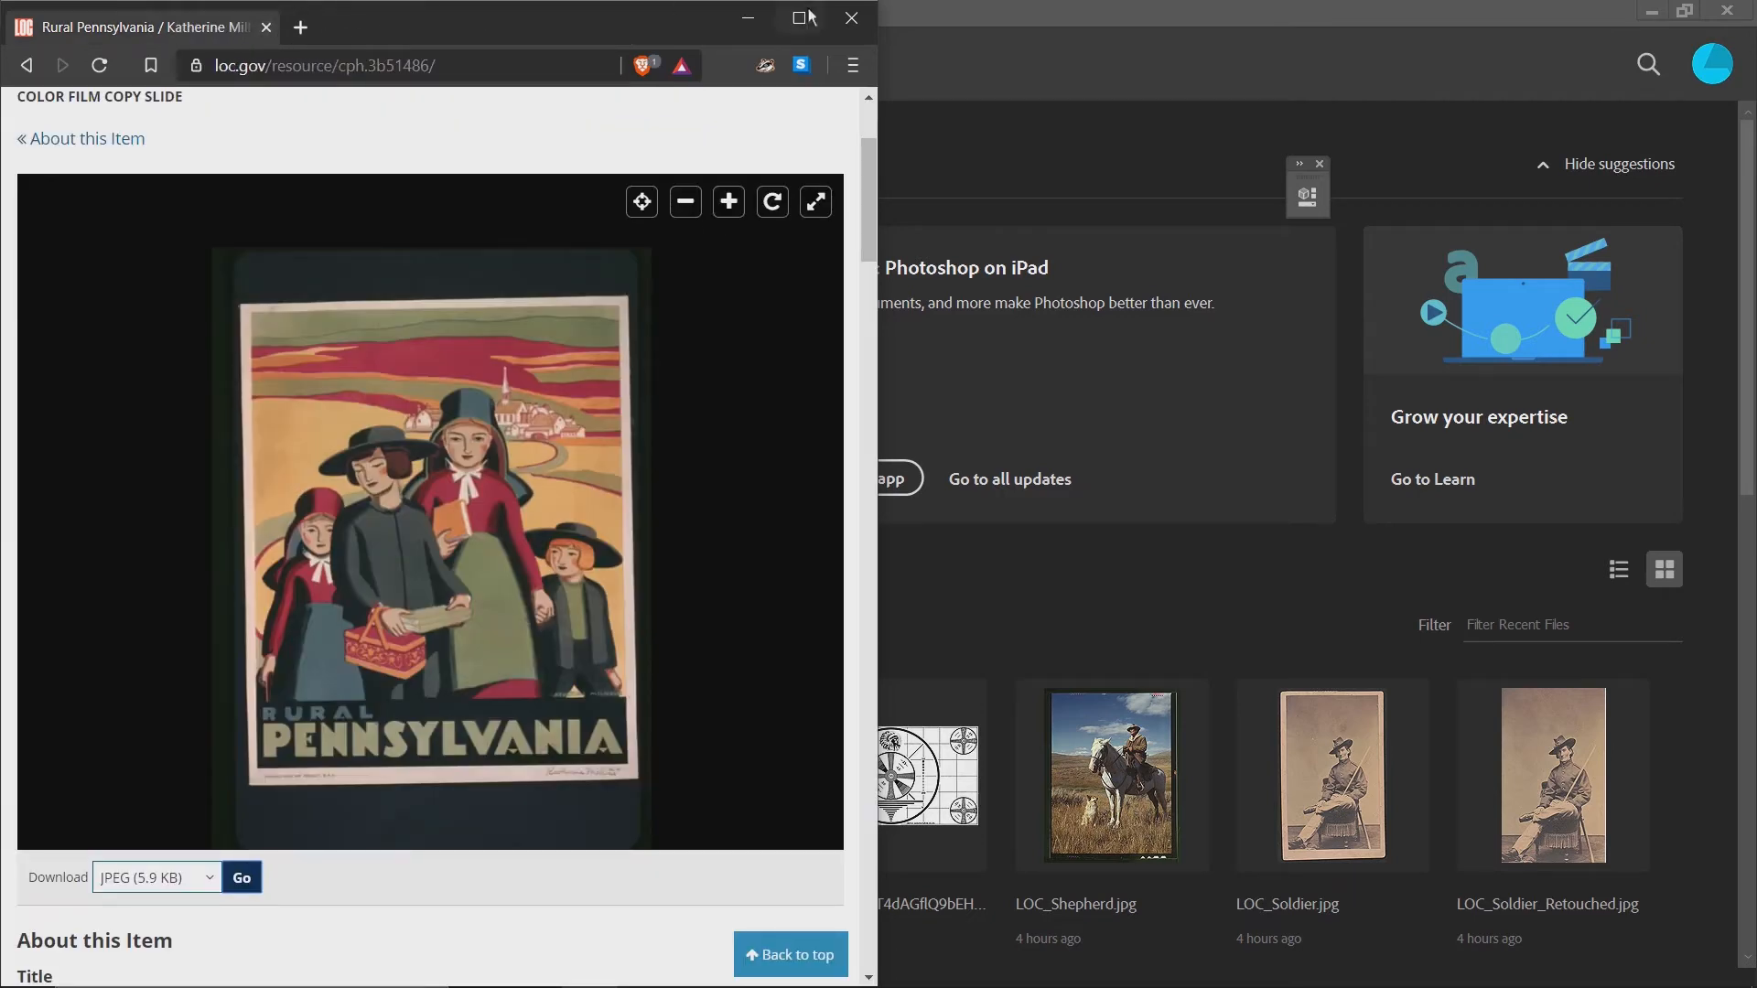
{"action": "left_click", "coordinate": [850, 16]}
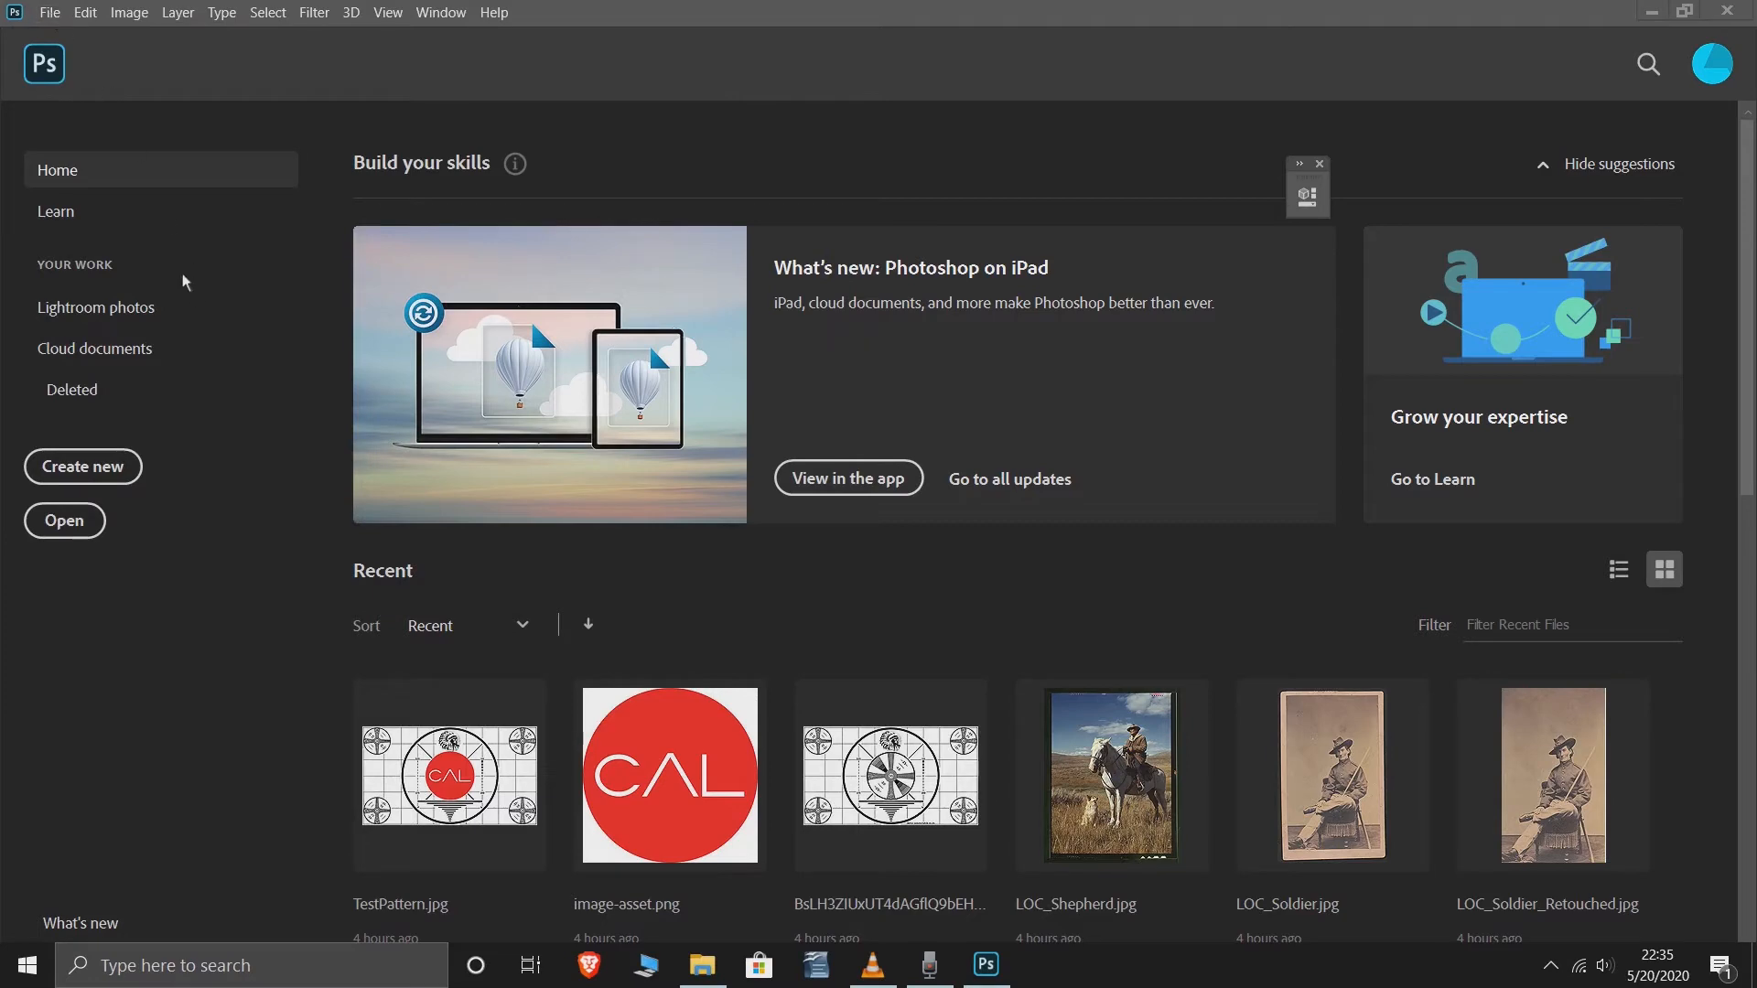
Open the image 150px.jpg from the Basics folder inside Demos on the Desktop.
{"action": "left_click", "coordinate": [50, 13]}
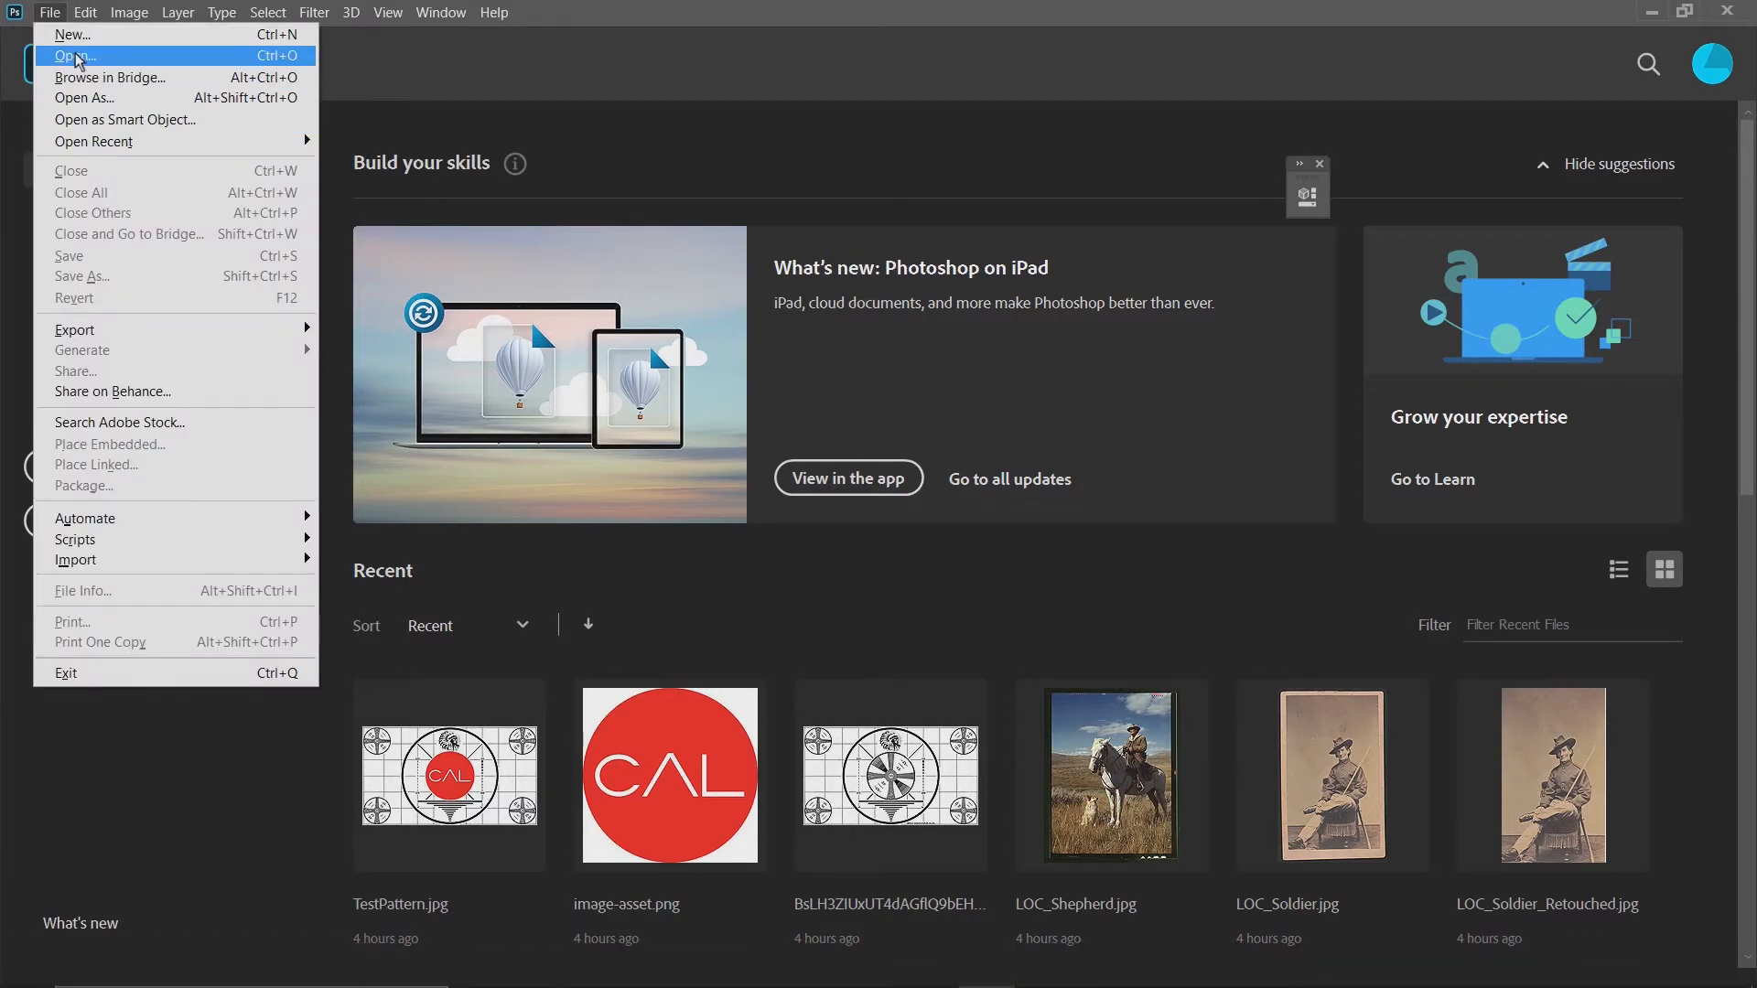
{"action": "left_click", "coordinate": [66, 9]}
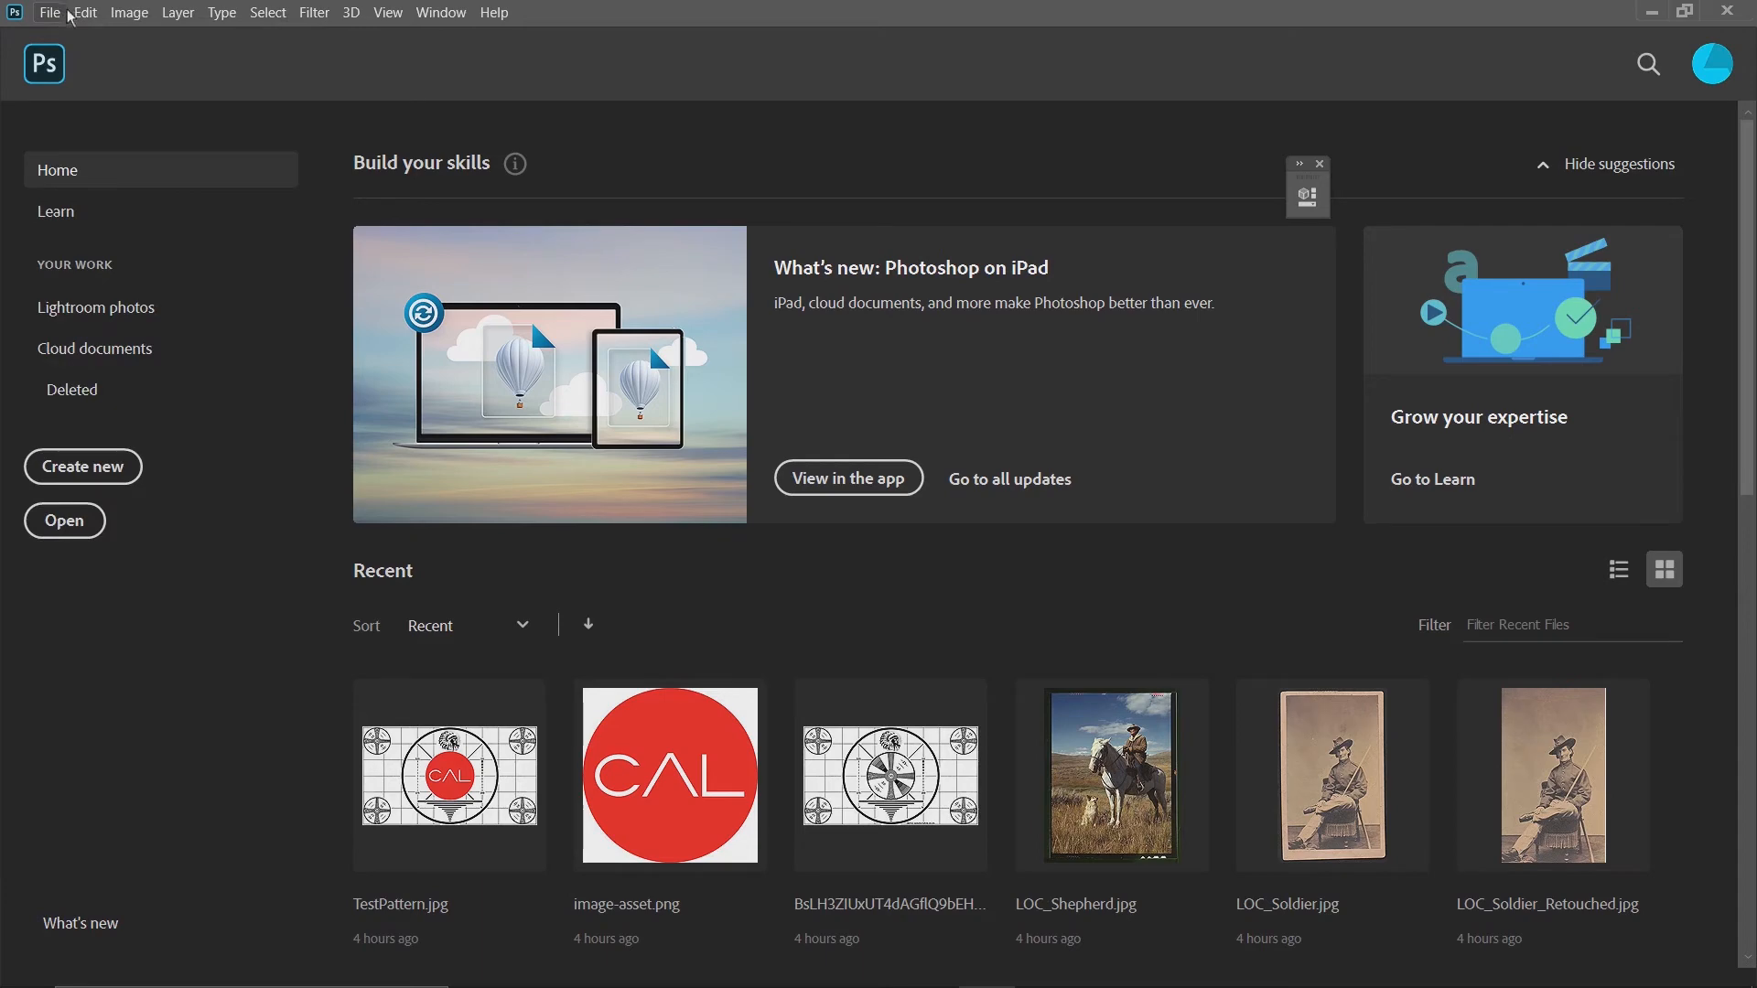
{"action": "left_click", "coordinate": [66, 523]}
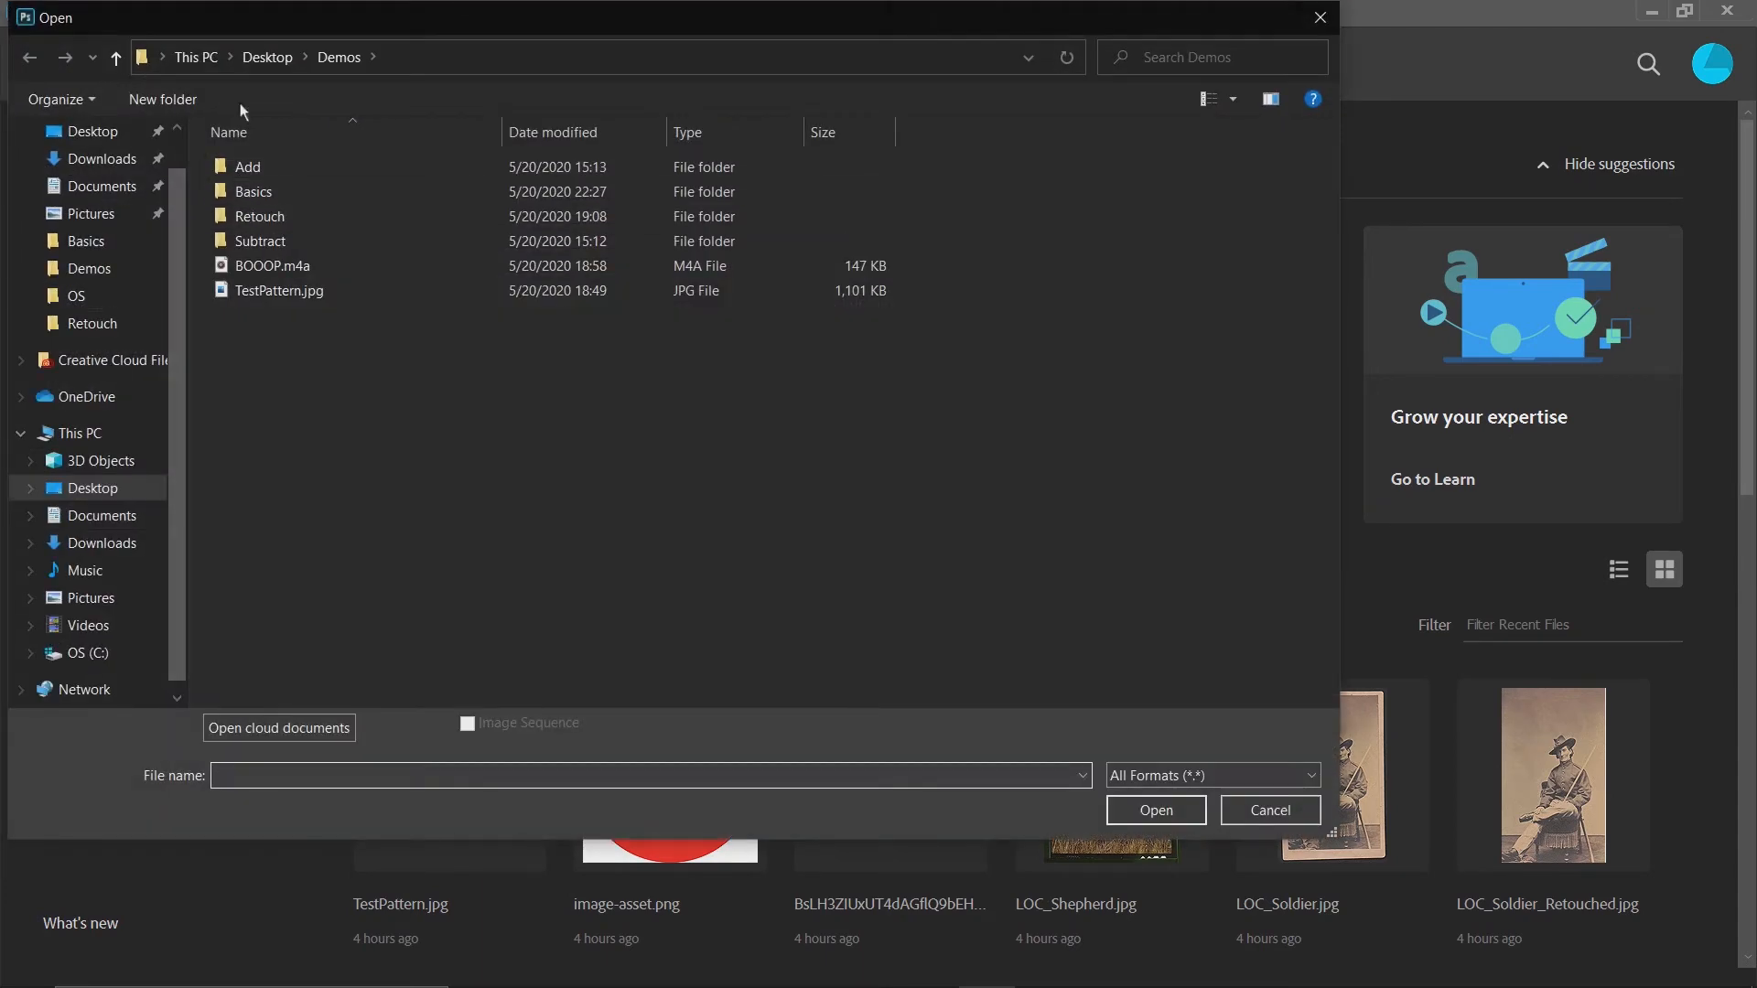
{"action": "double_click", "coordinate": [244, 193]}
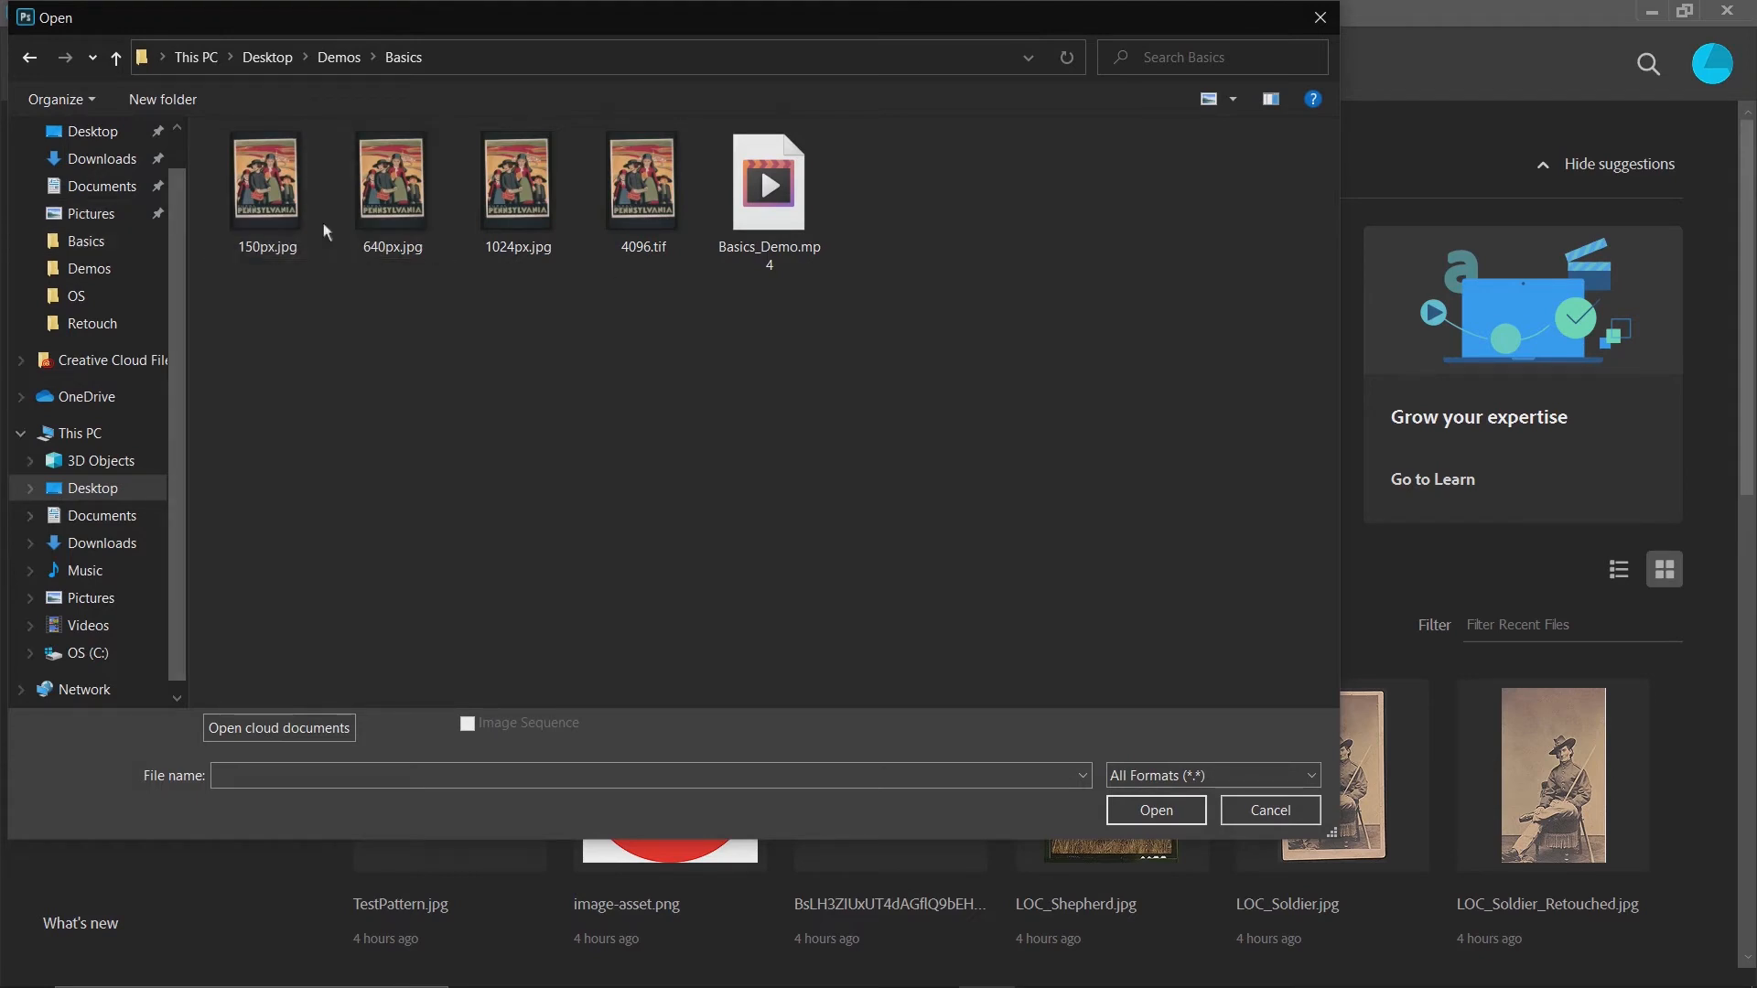
{"action": "left_click", "coordinate": [291, 249]}
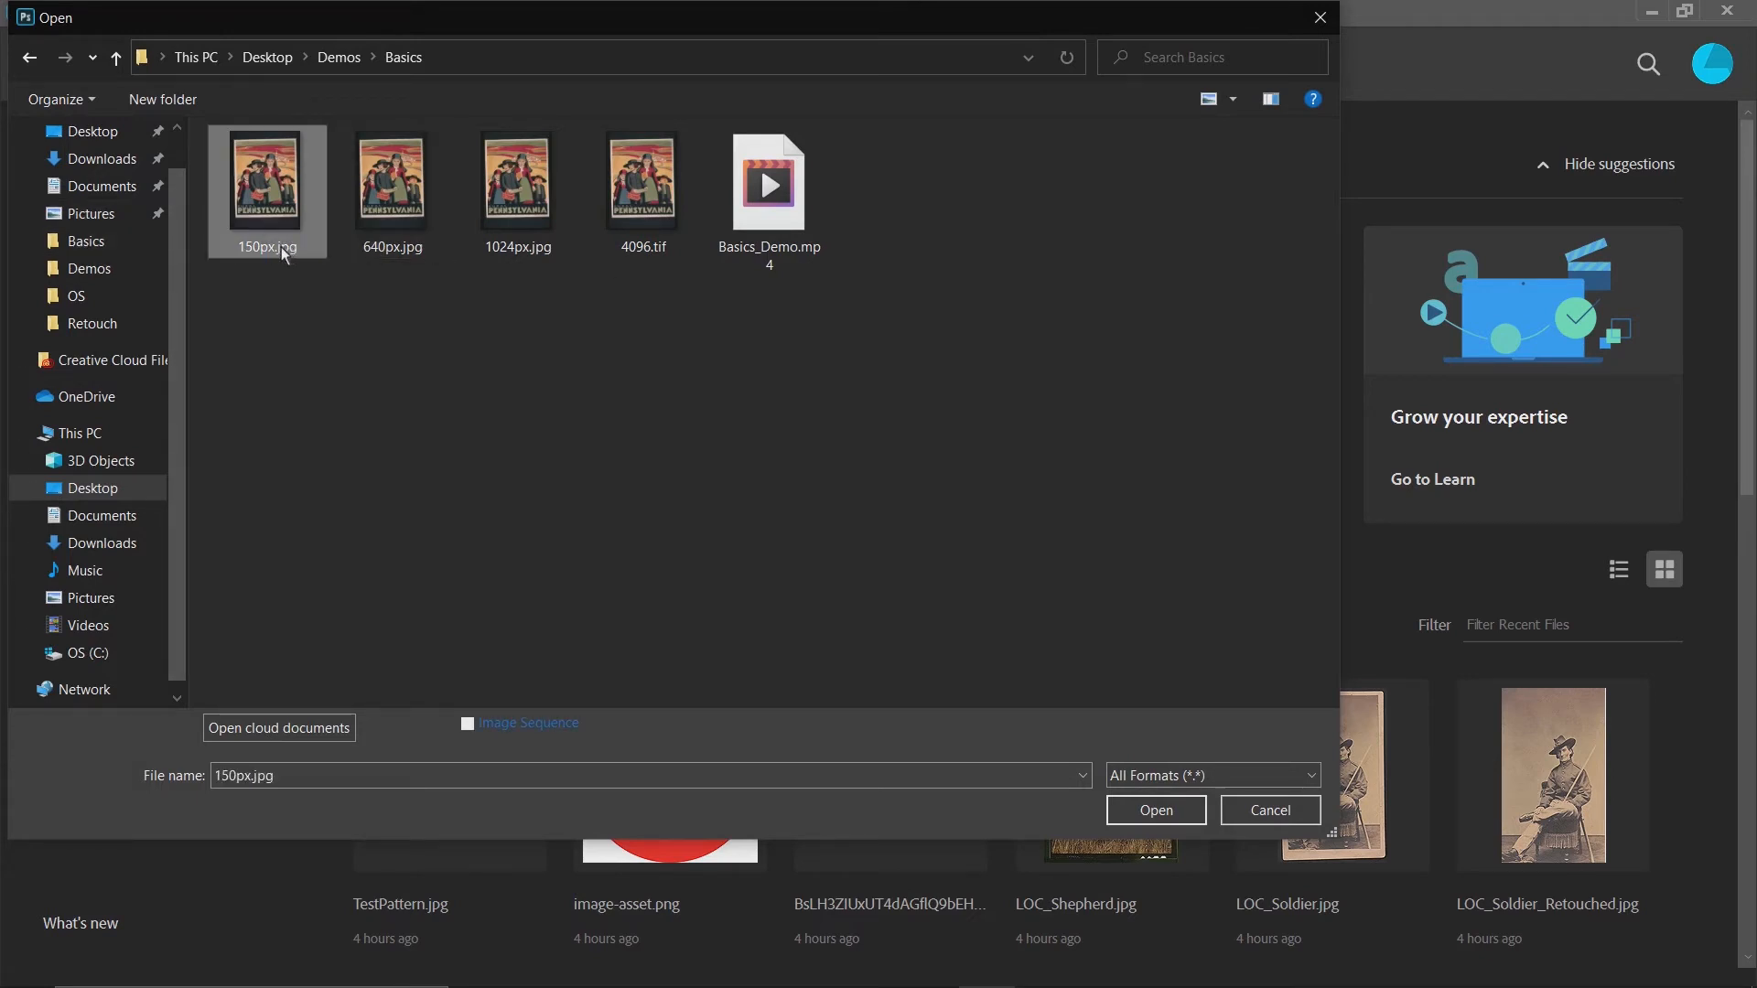
{"action": "left_click", "coordinate": [378, 243]}
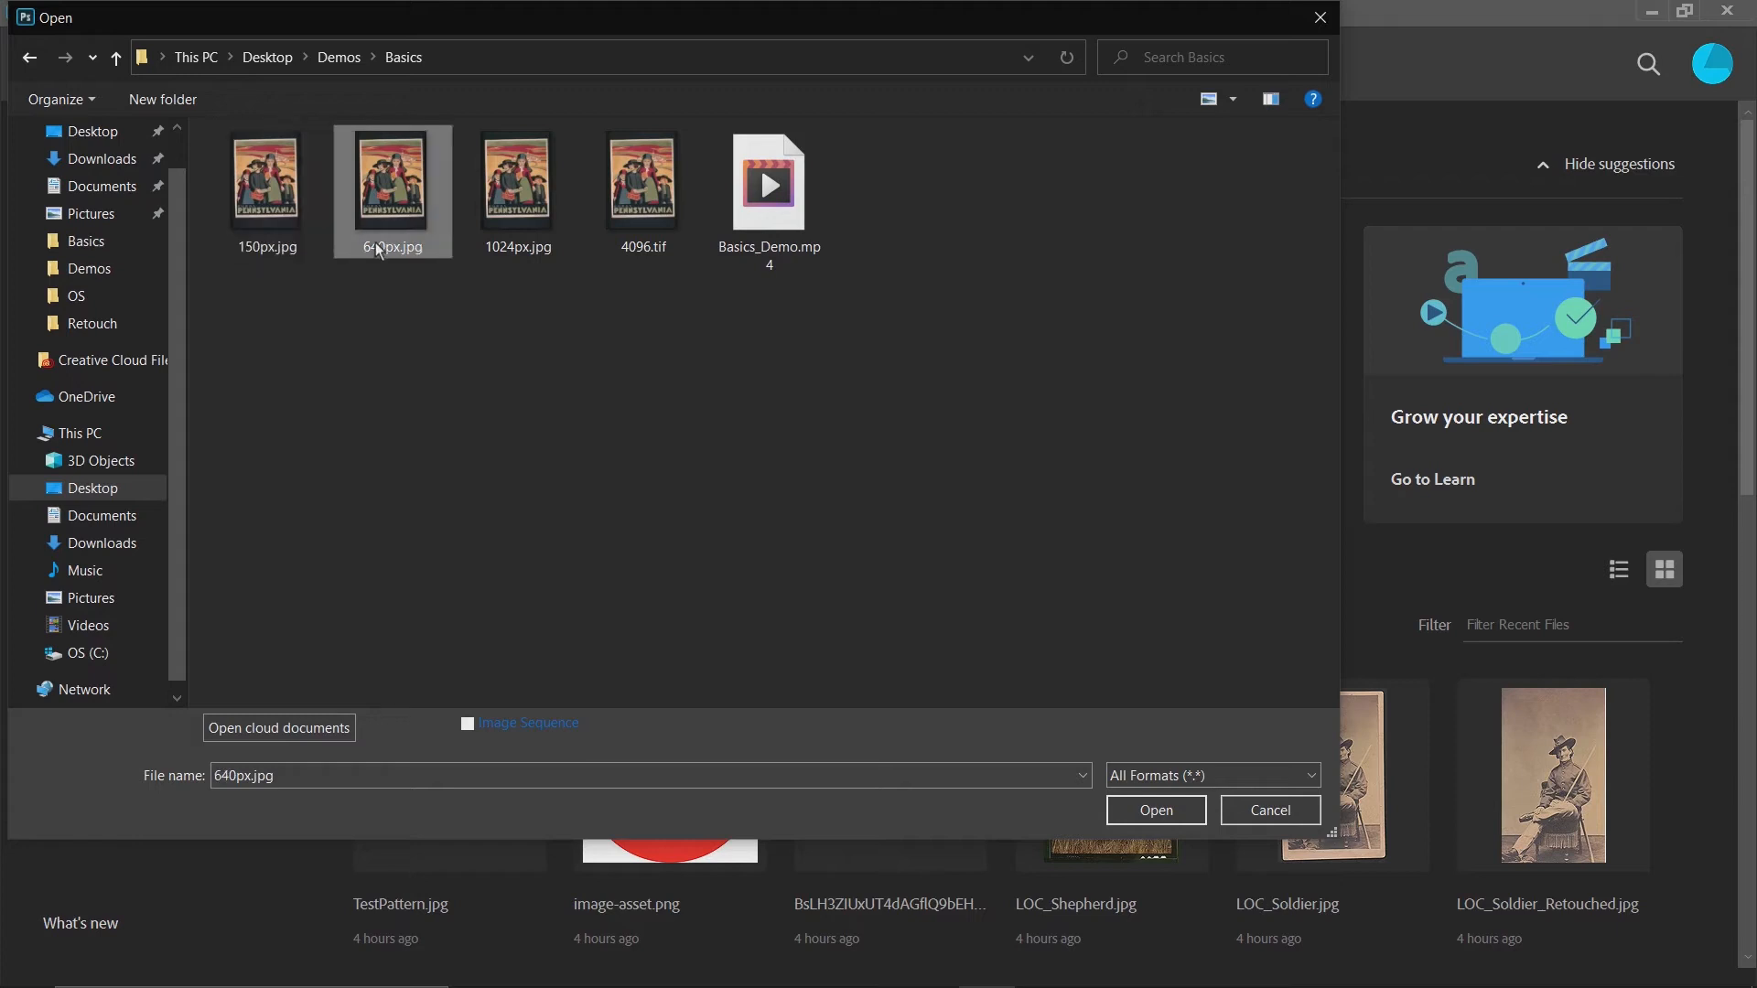
{"action": "left_click", "coordinate": [488, 249]}
{"action": "left_click", "coordinate": [625, 247]}
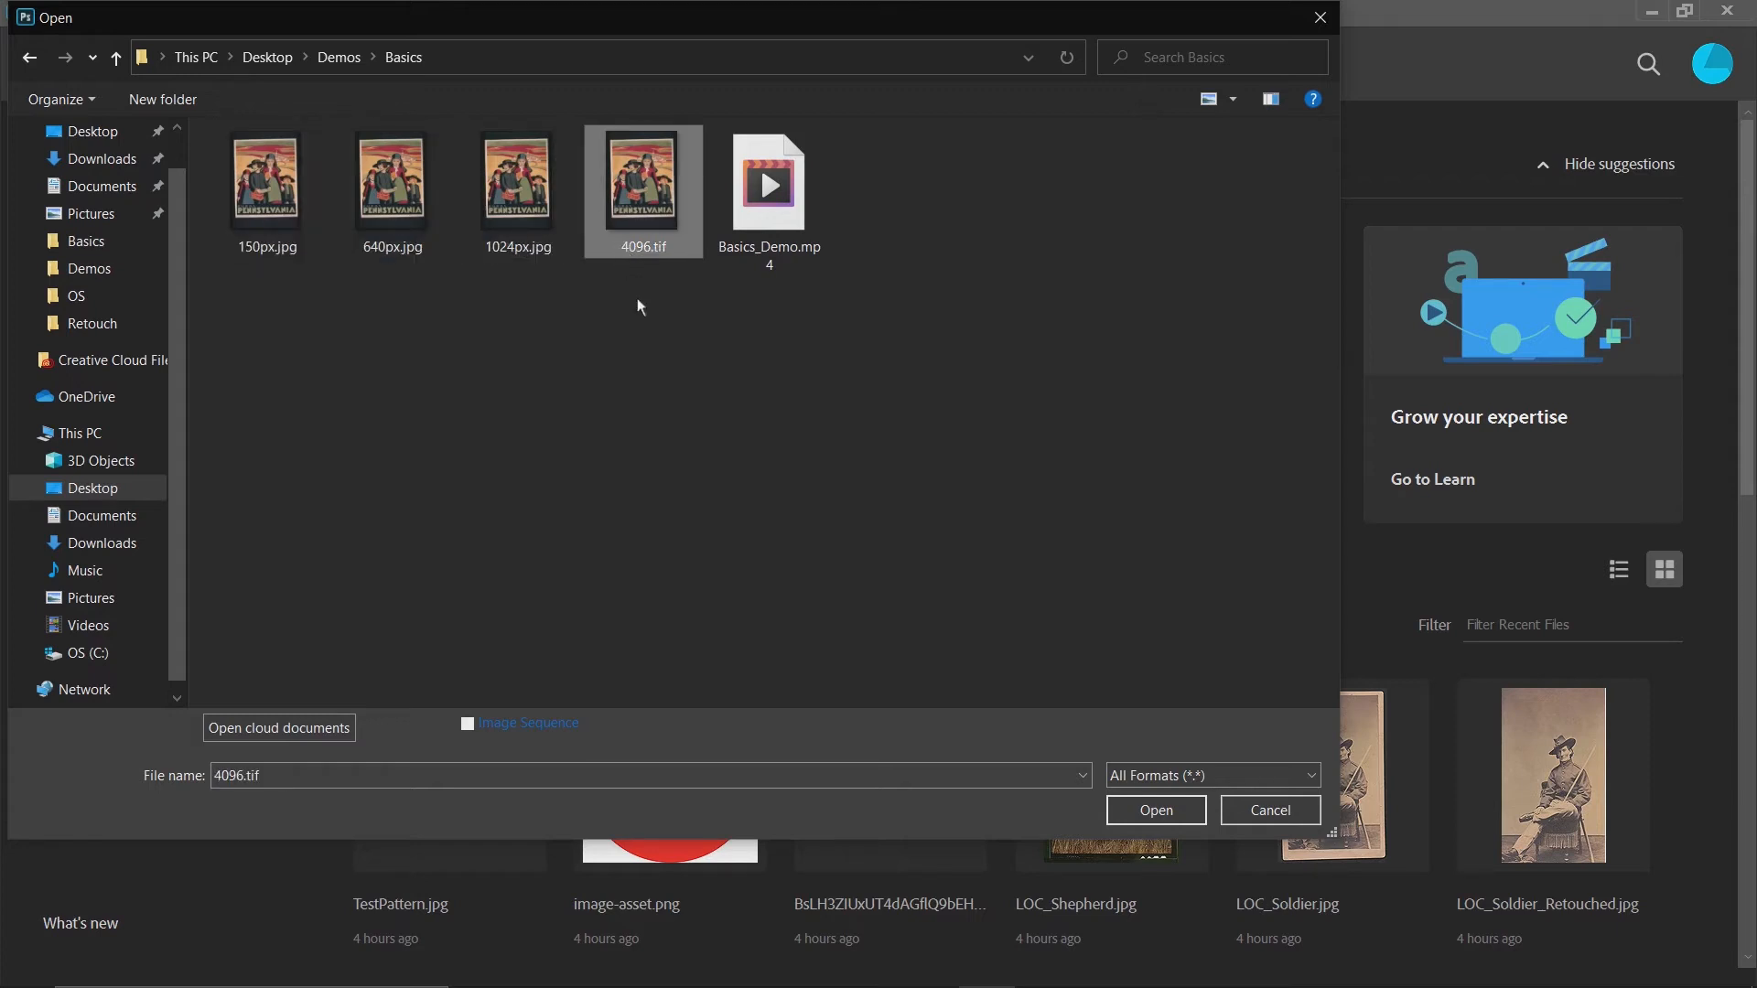
{"action": "left_click", "coordinate": [277, 240]}
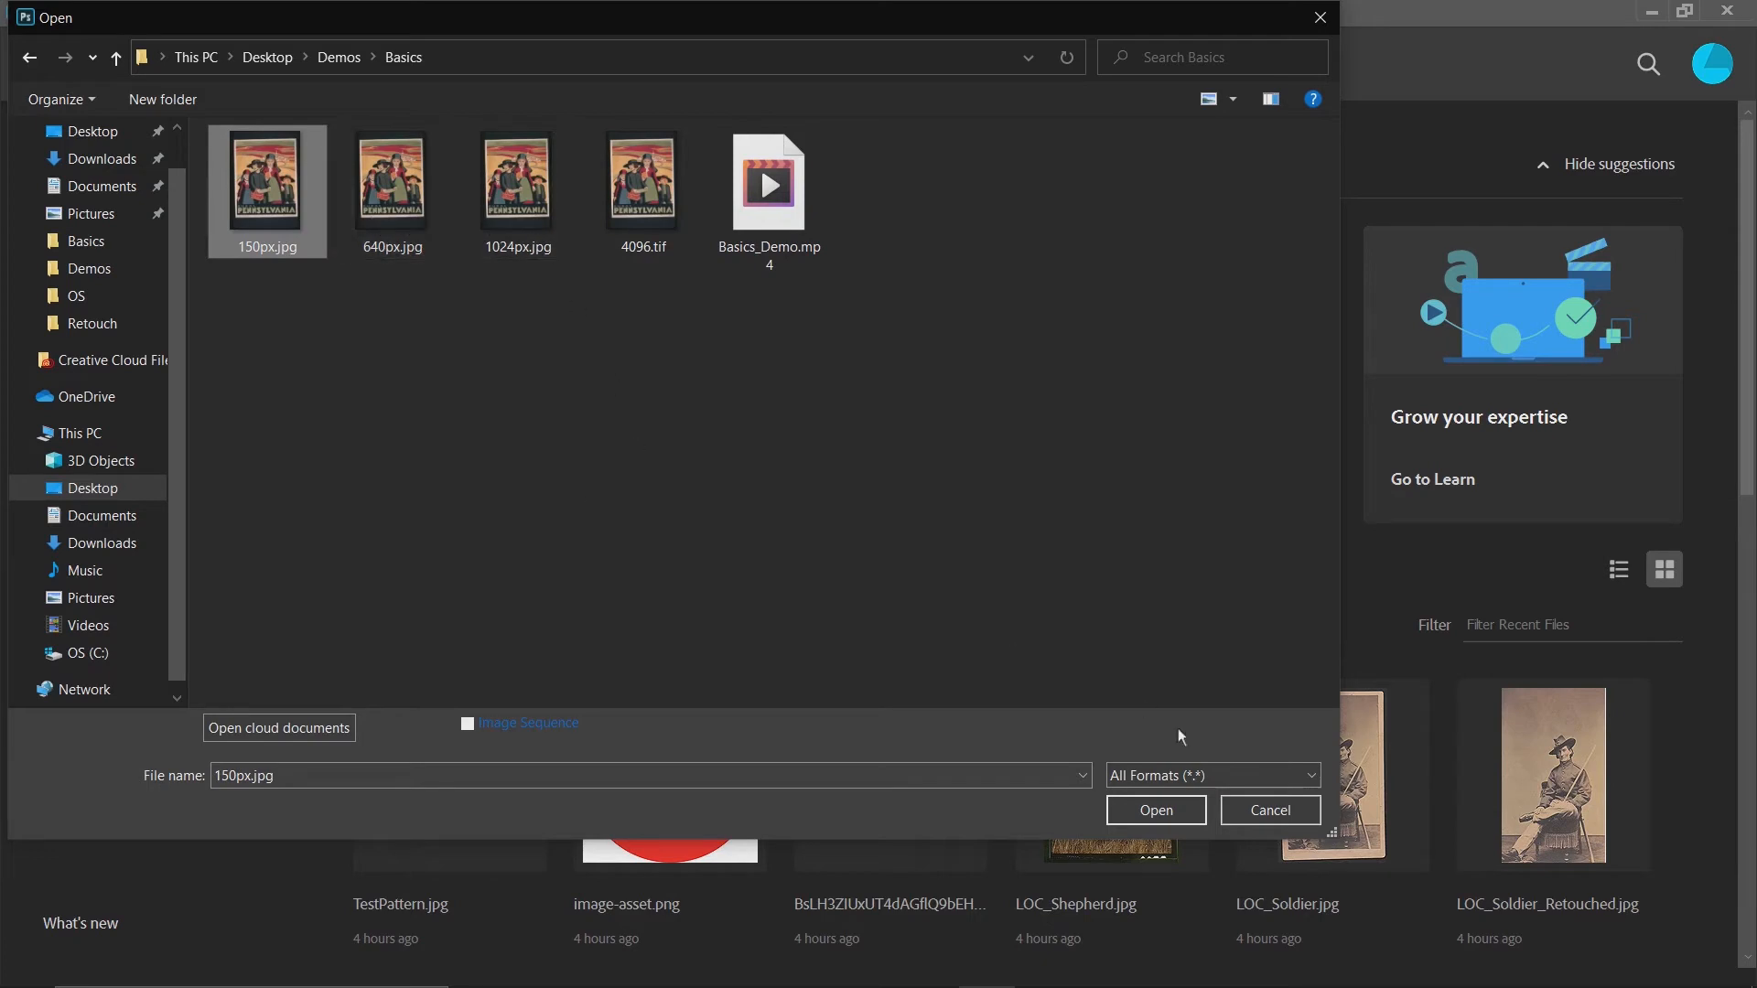
{"action": "left_click", "coordinate": [1153, 820]}
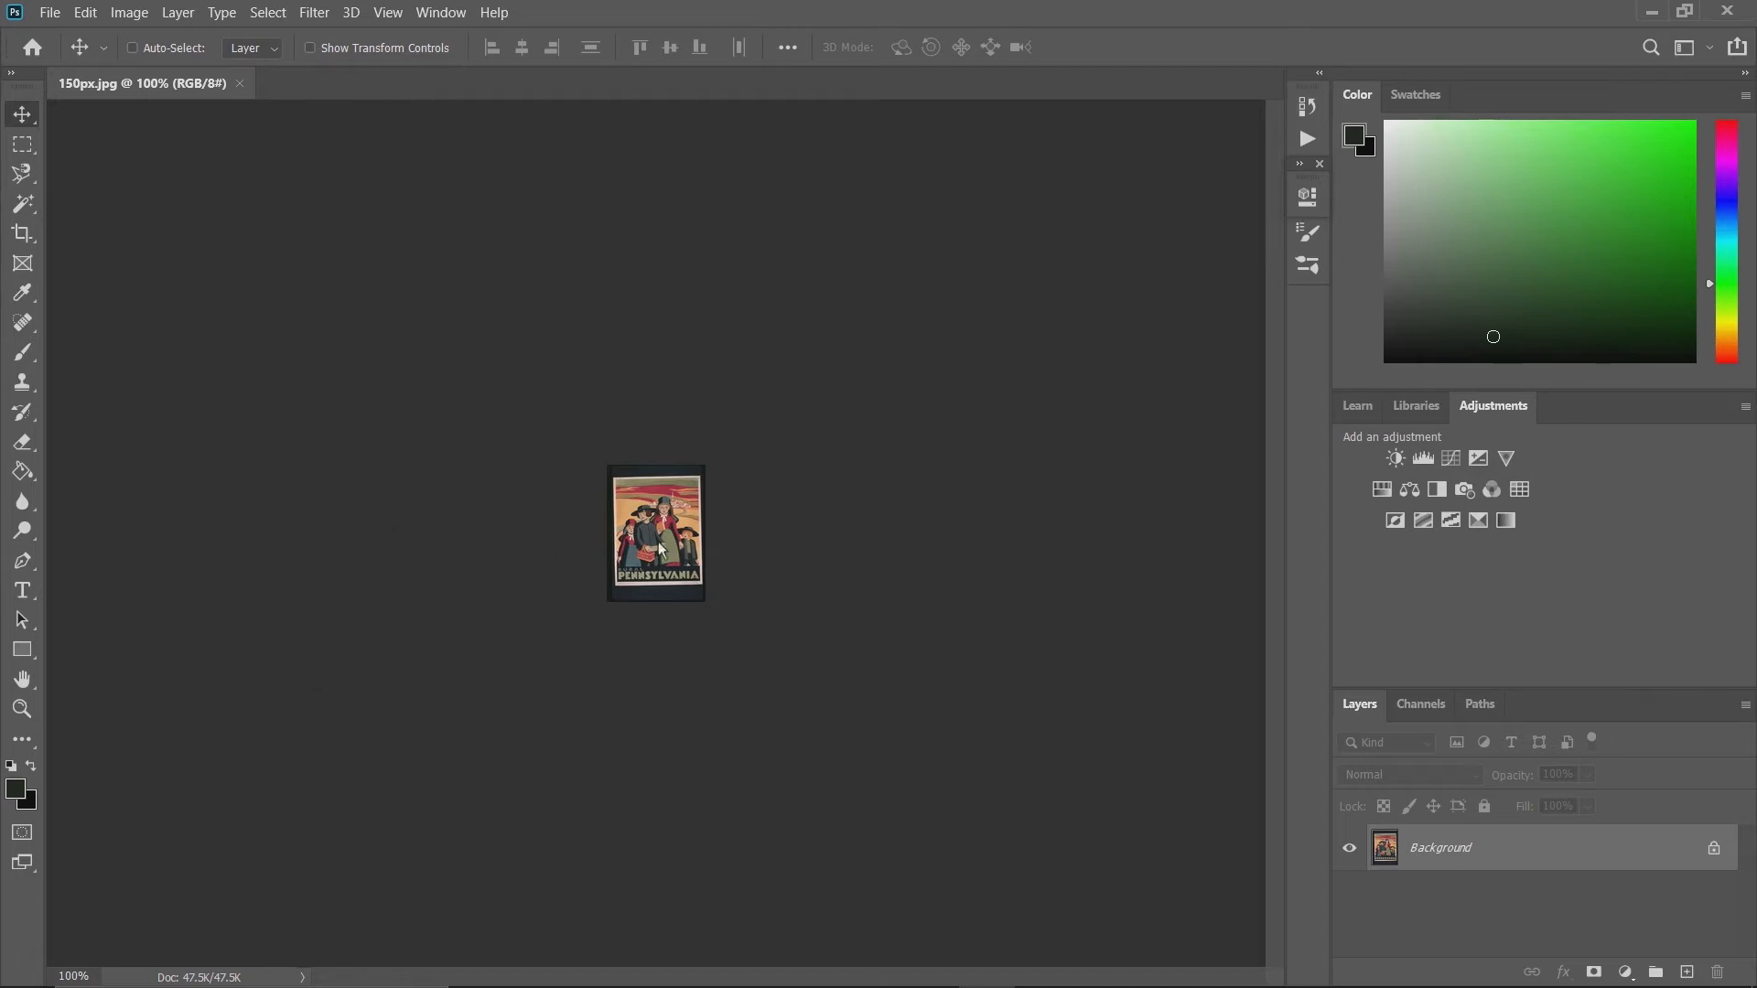
Magnify the small poster image to 400% with the Zoom tool to examine its pixels.
{"action": "left_click", "coordinate": [22, 710]}
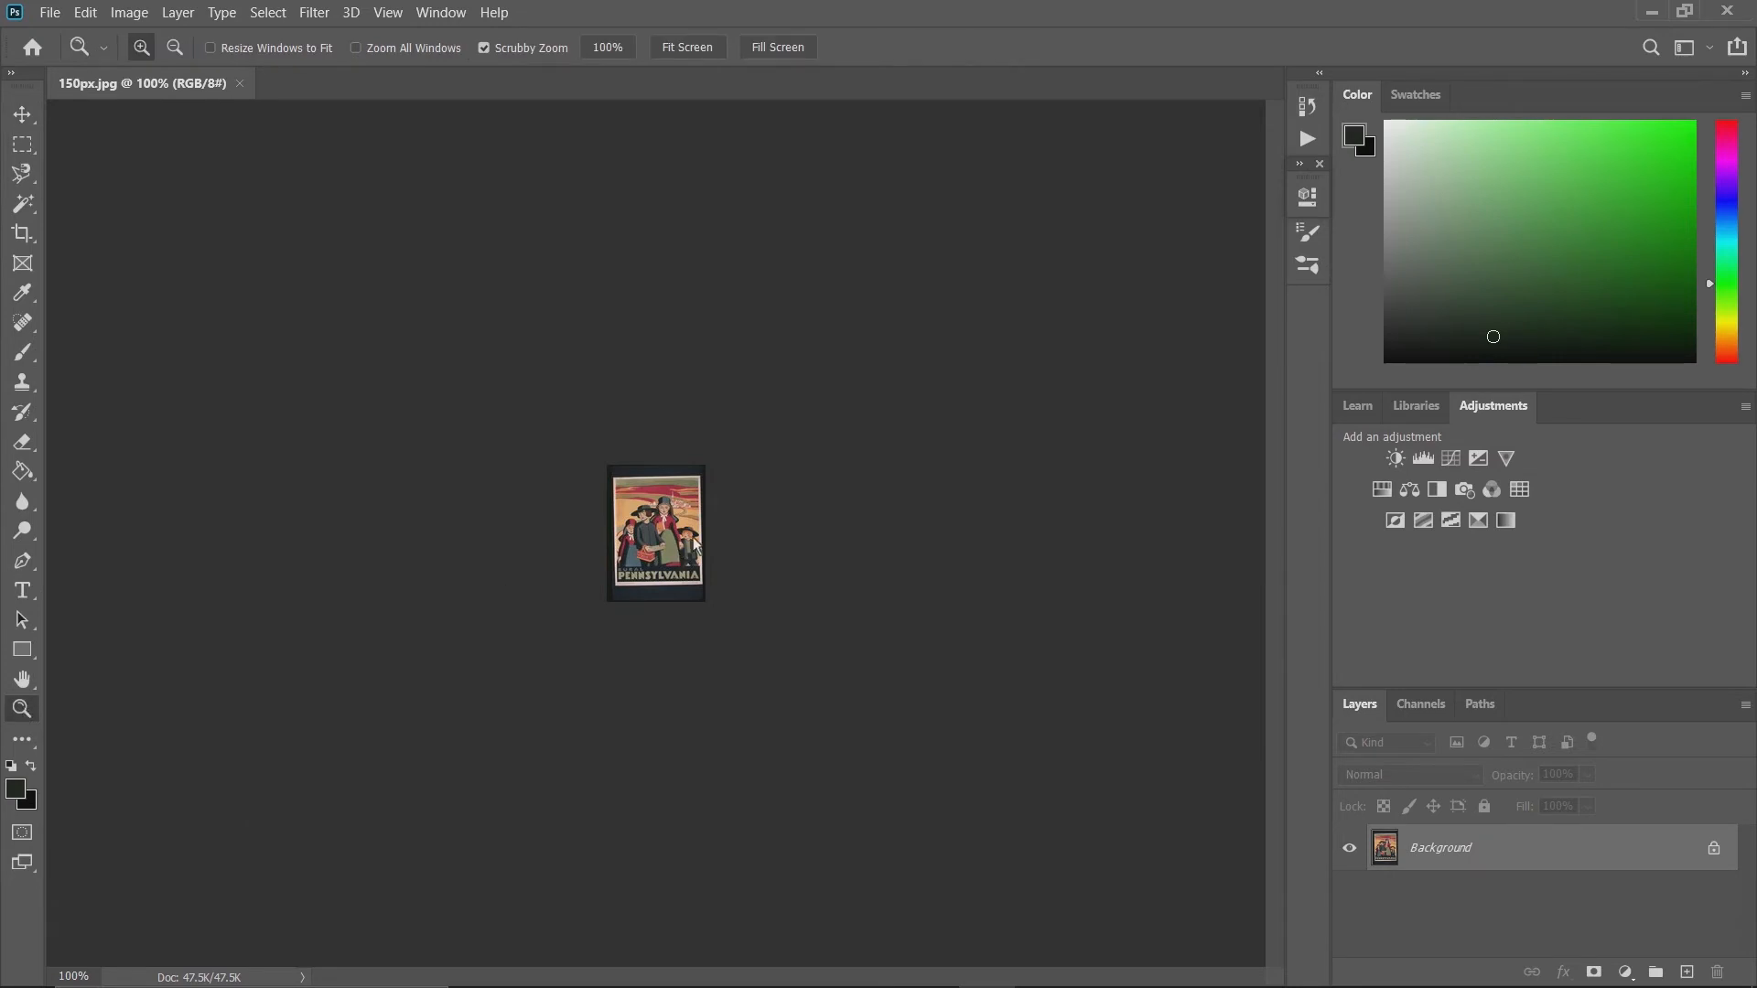
{"action": "left_click", "coordinate": [661, 536]}
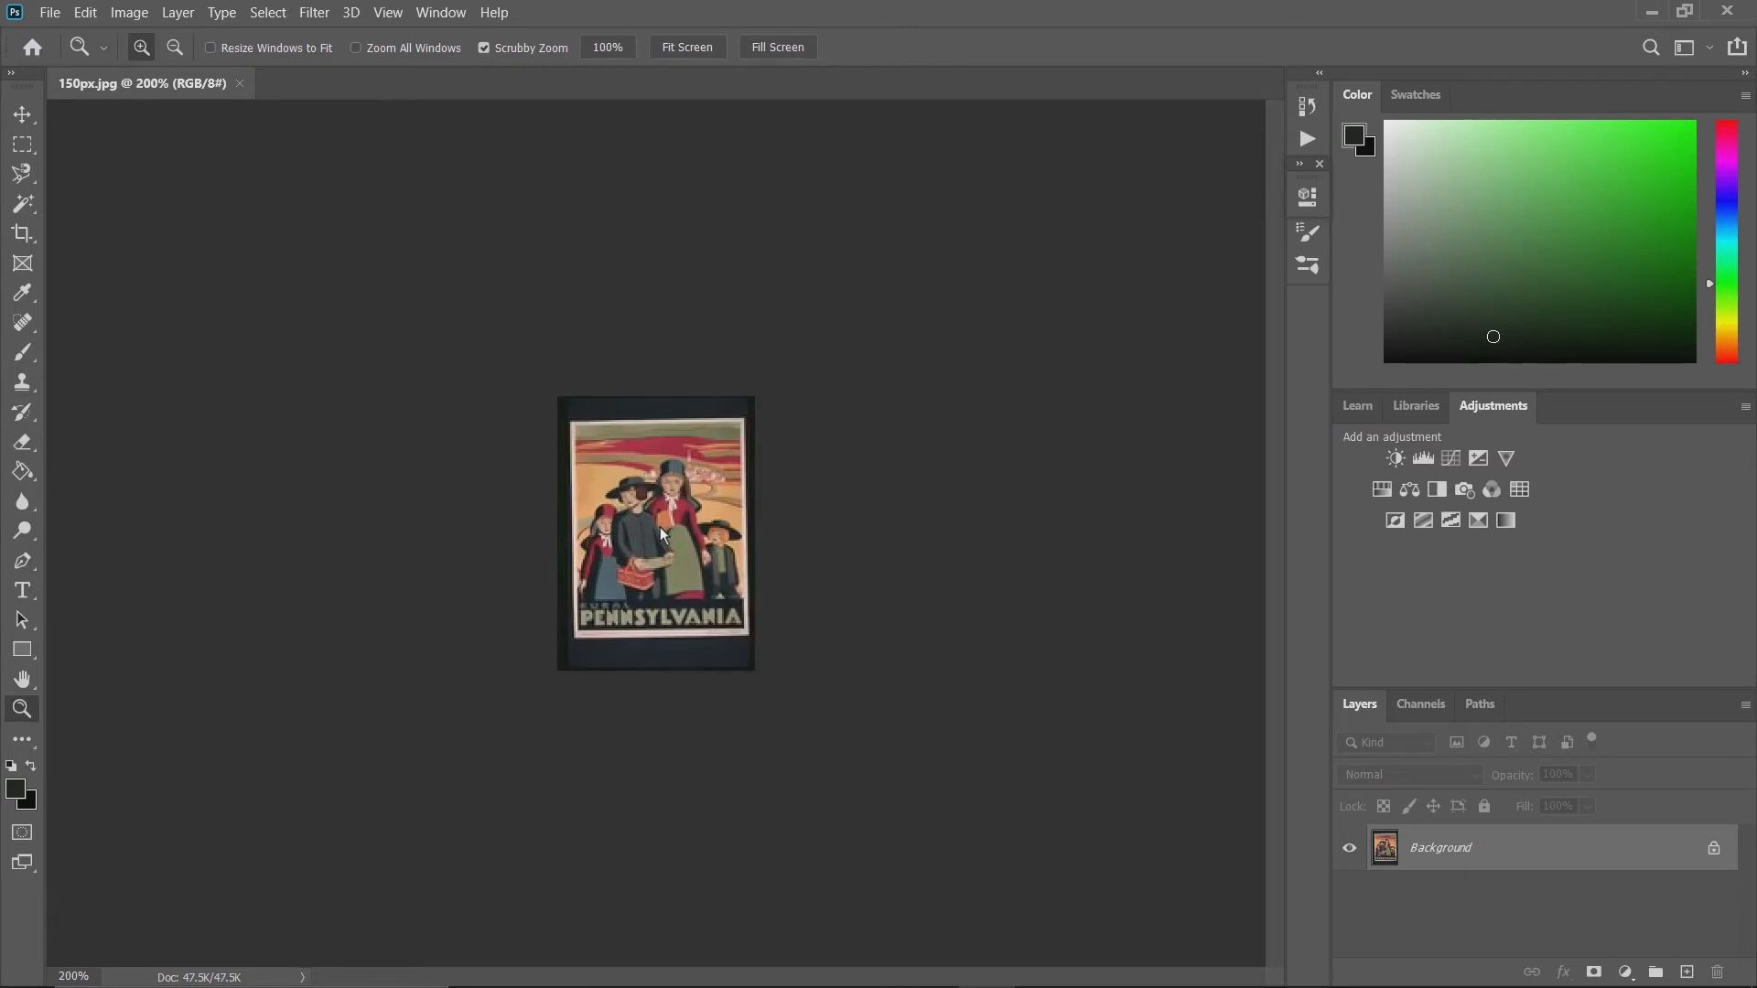
{"action": "left_click", "coordinate": [662, 534]}
{"action": "left_click", "coordinate": [661, 528]}
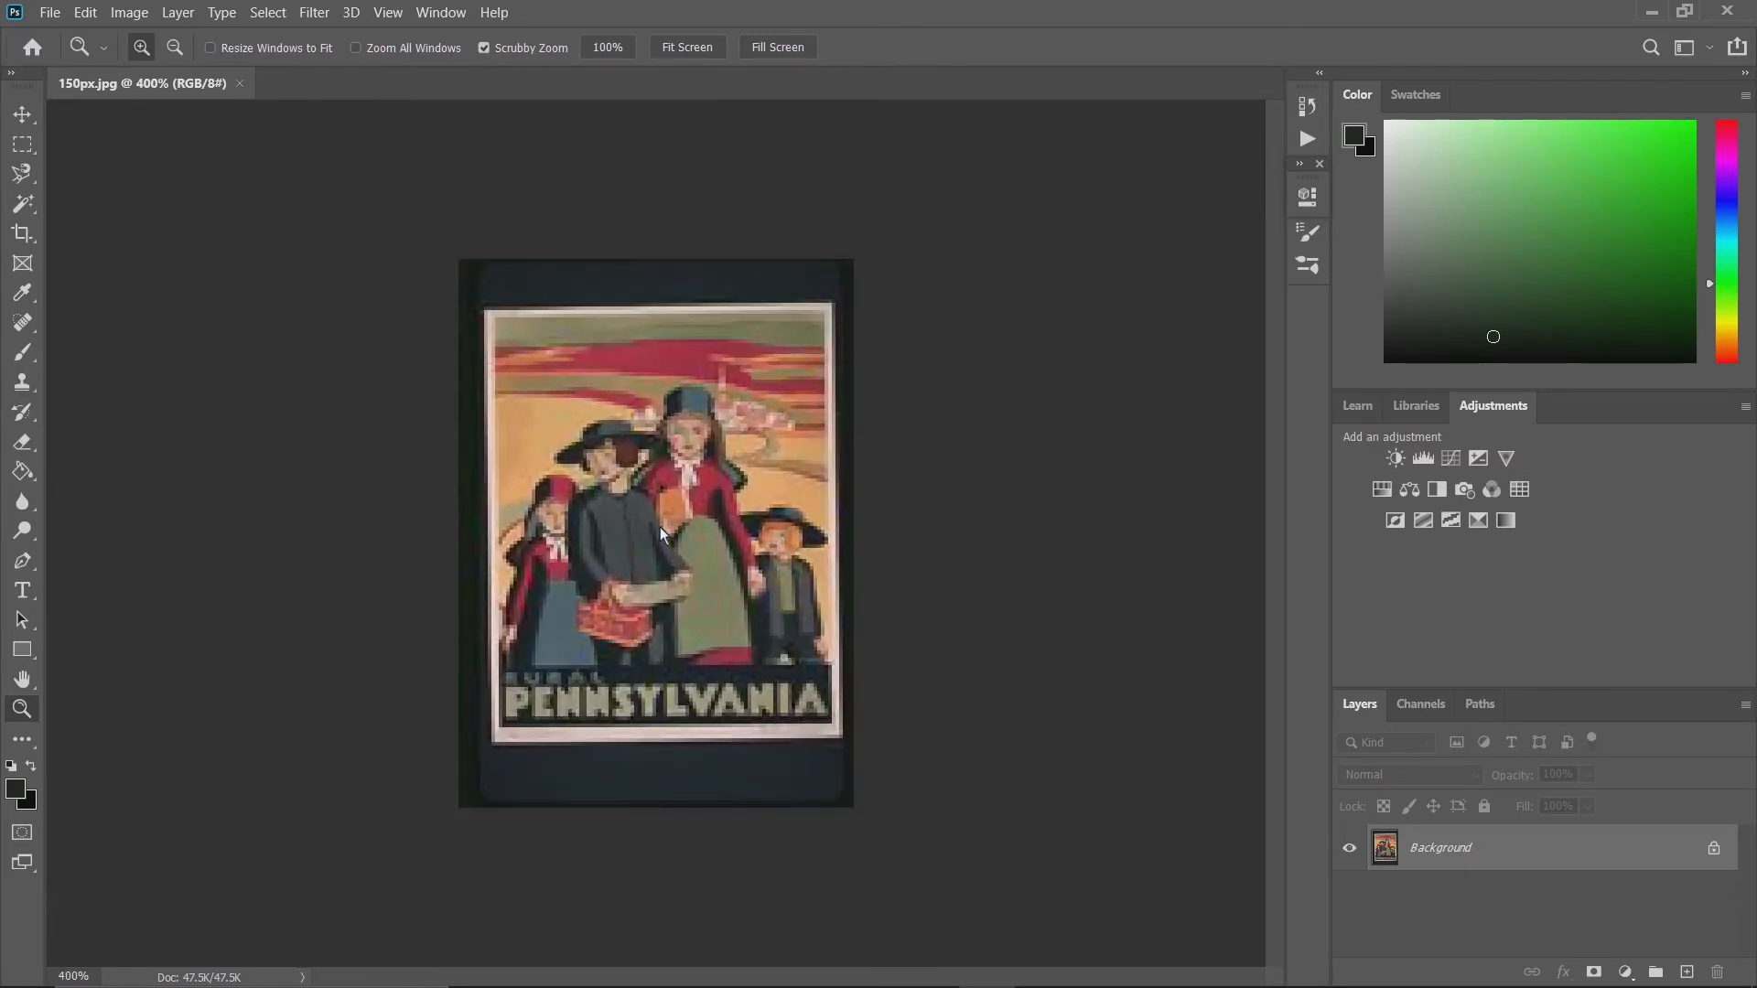
Compare the poster fitted to the screen with its 100% view, ending at 100%.
{"action": "left_click", "coordinate": [678, 47]}
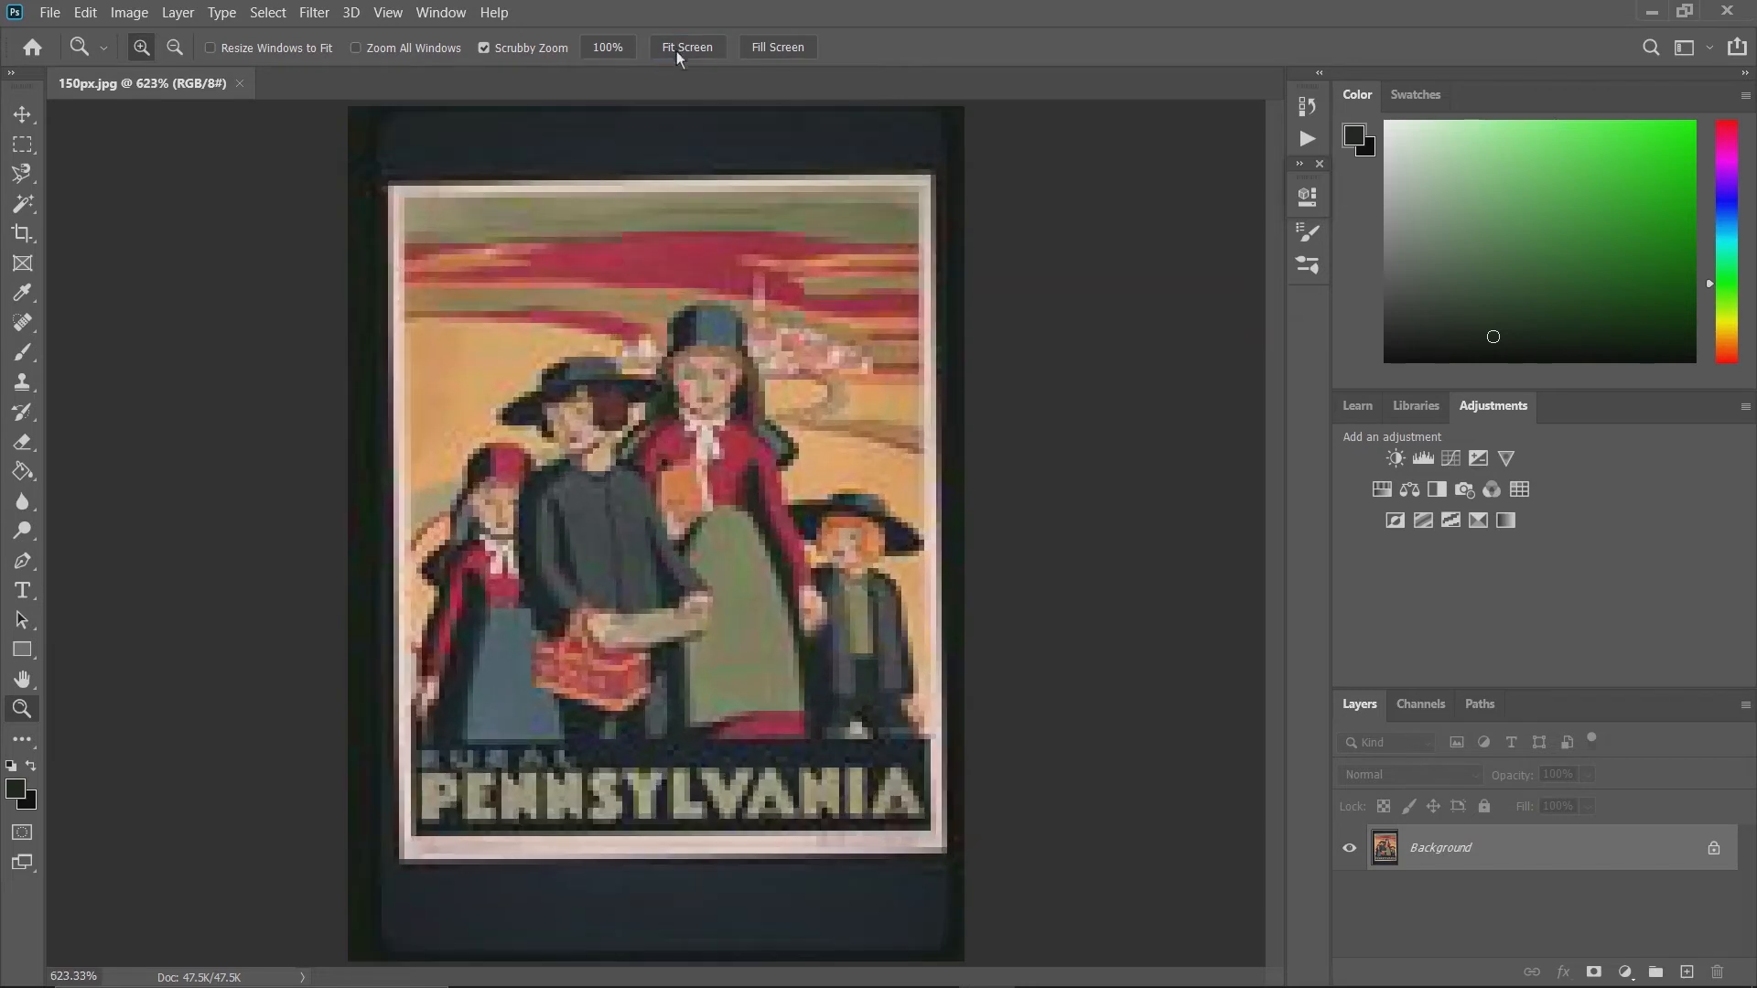
{"action": "left_click", "coordinate": [608, 47]}
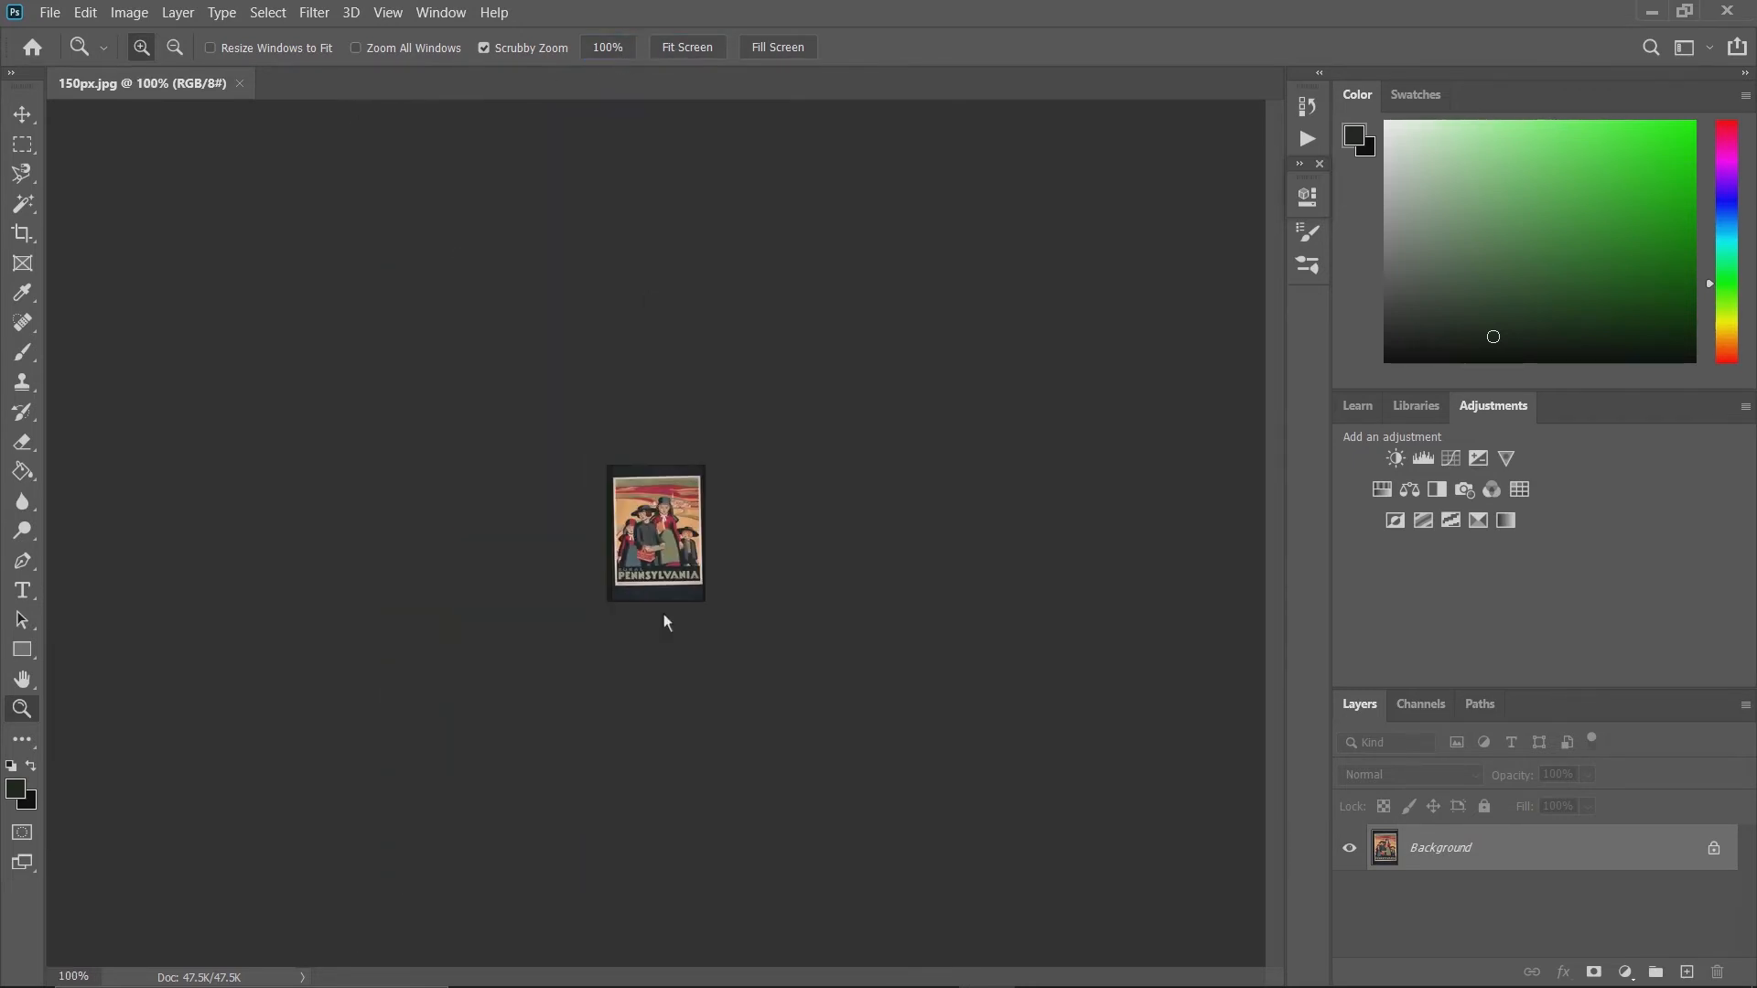
{"action": "left_click", "coordinate": [695, 48]}
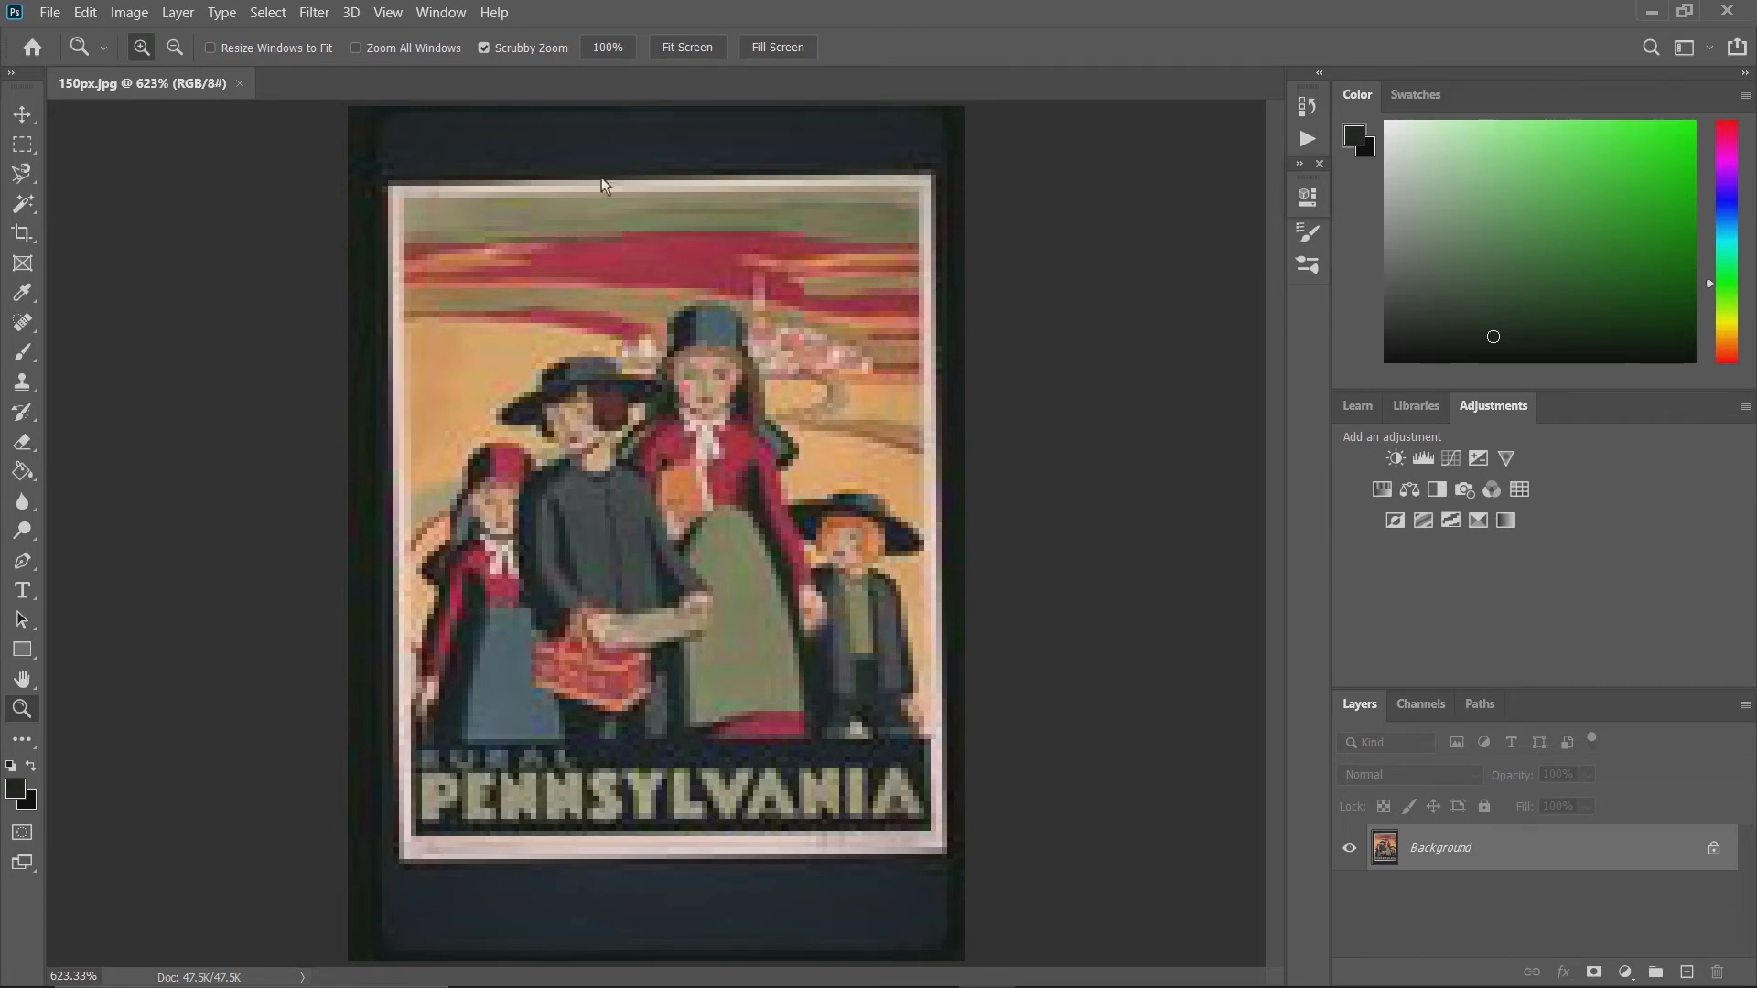
{"action": "left_click", "coordinate": [619, 52]}
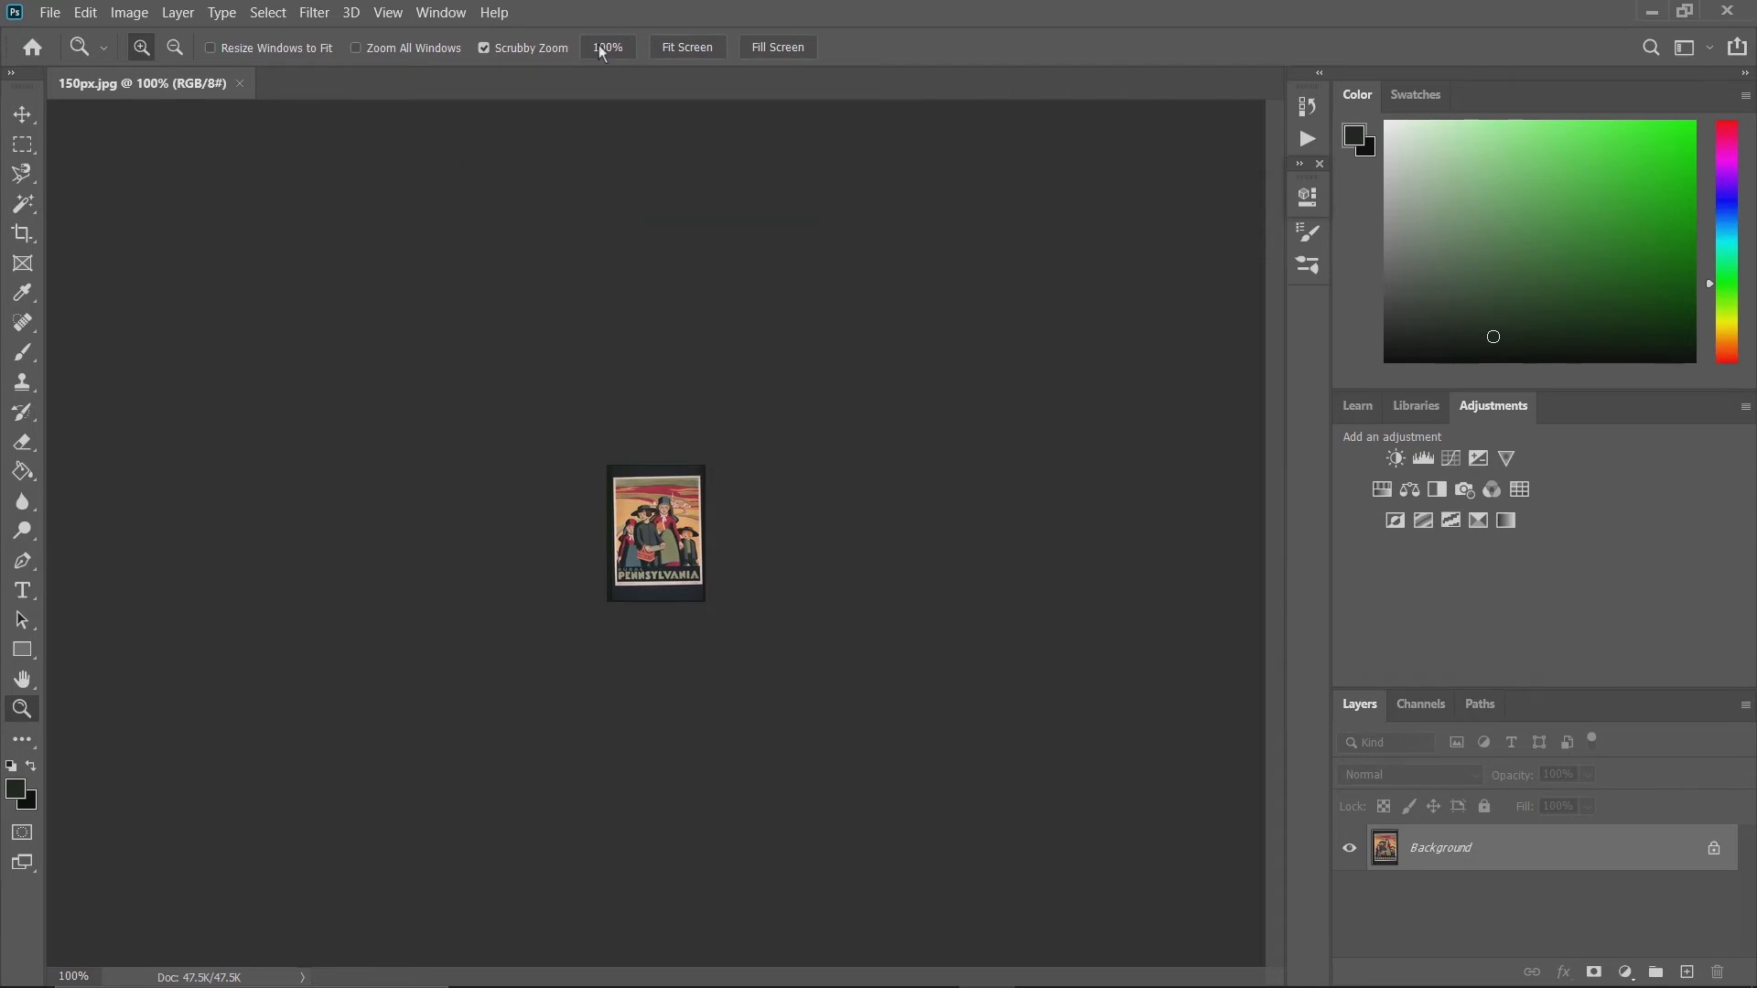
Open the Image Size settings for the 150px.jpg poster and show its dimensions in pixels.
{"action": "left_click", "coordinate": [144, 13]}
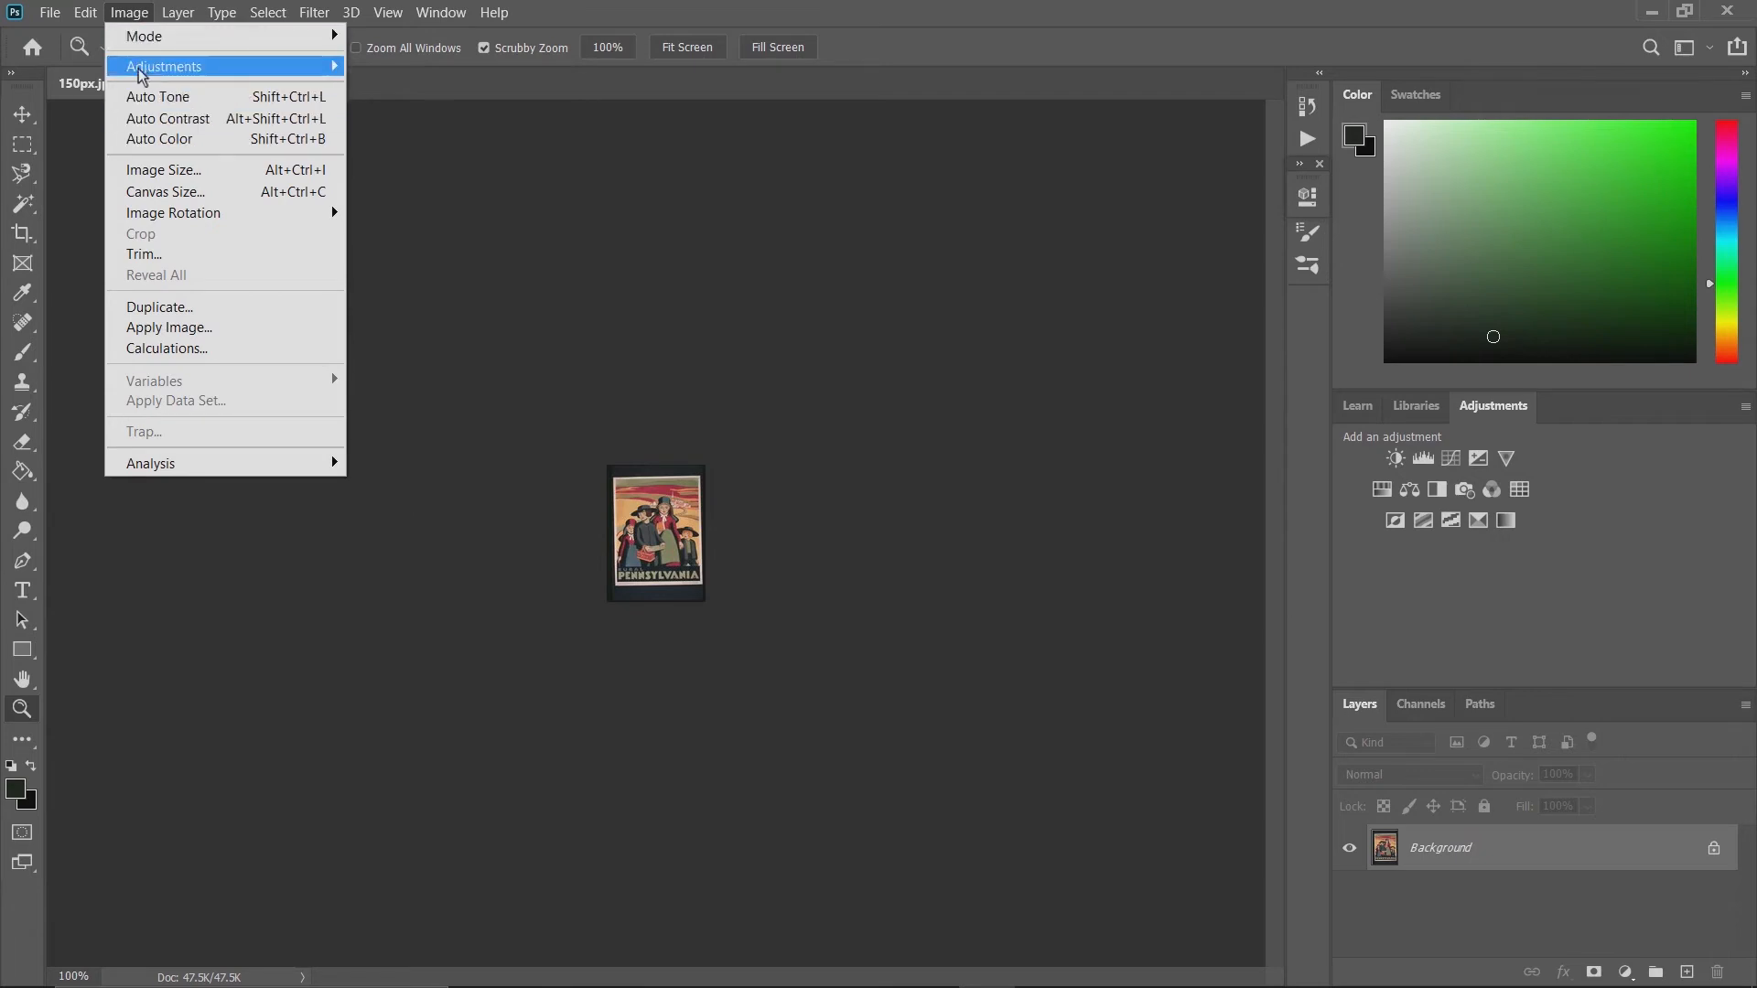
{"action": "left_click", "coordinate": [153, 179]}
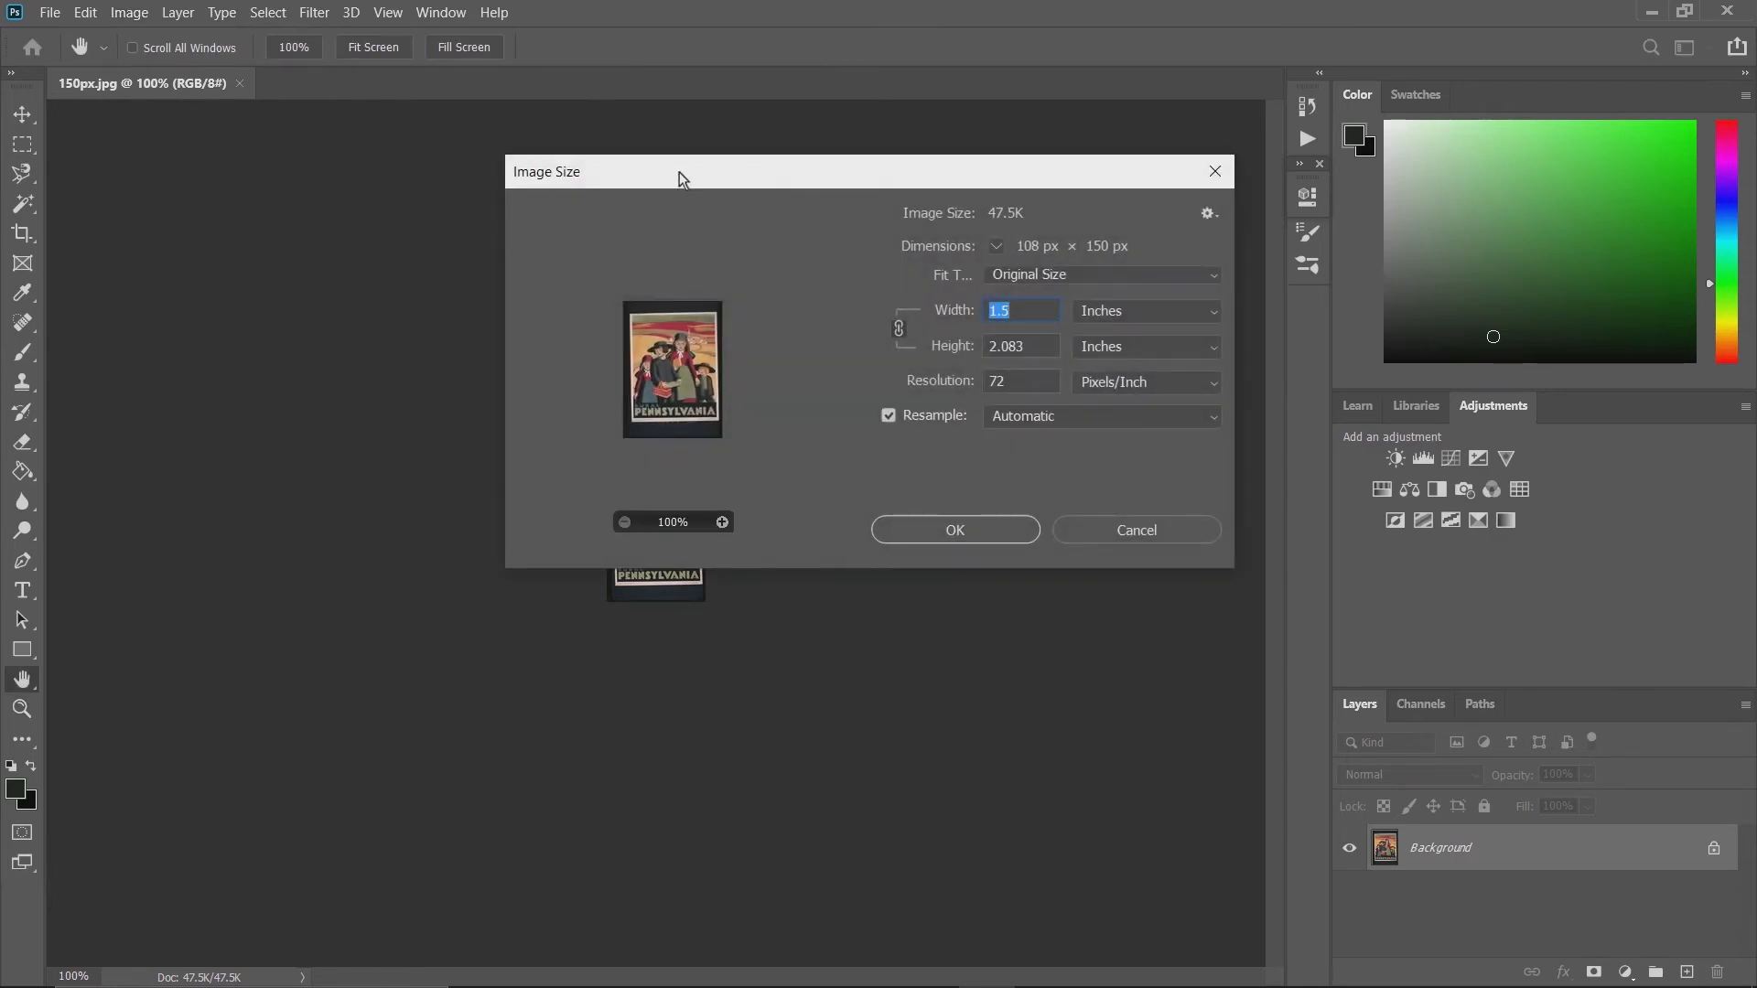
{"action": "left_click_drag", "start_coordinate": [663, 163], "coordinate": [700, 61]}
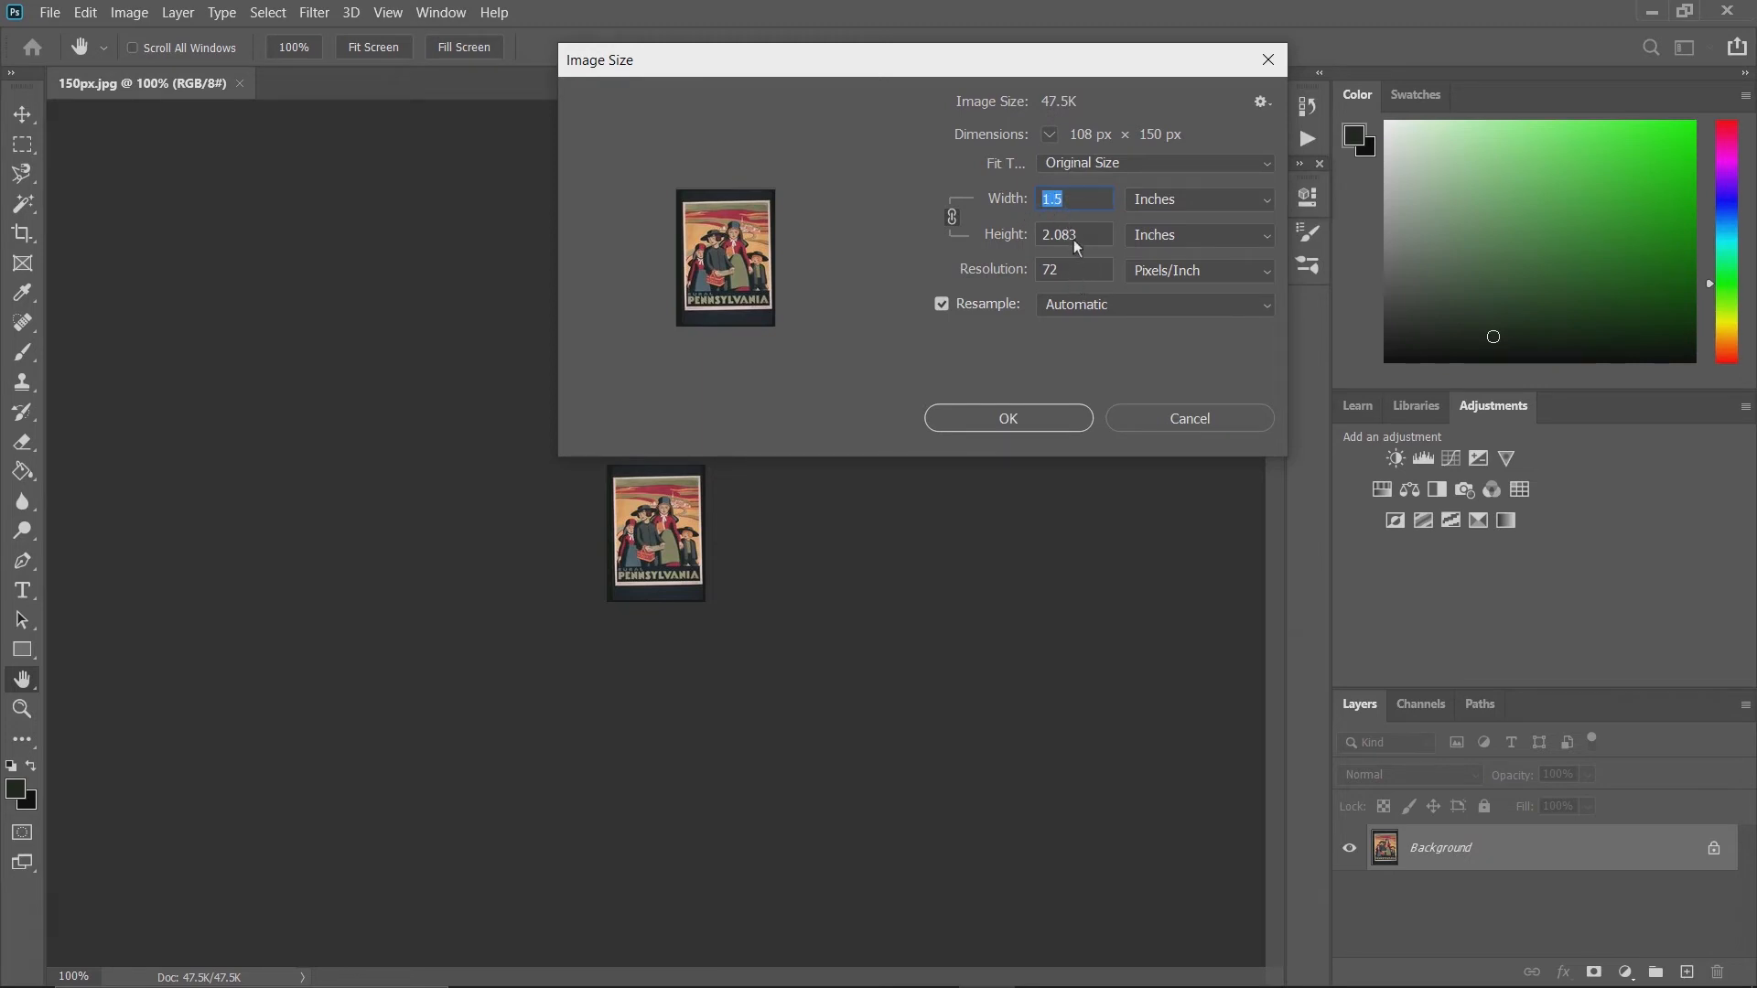
{"action": "left_click", "coordinate": [1146, 208]}
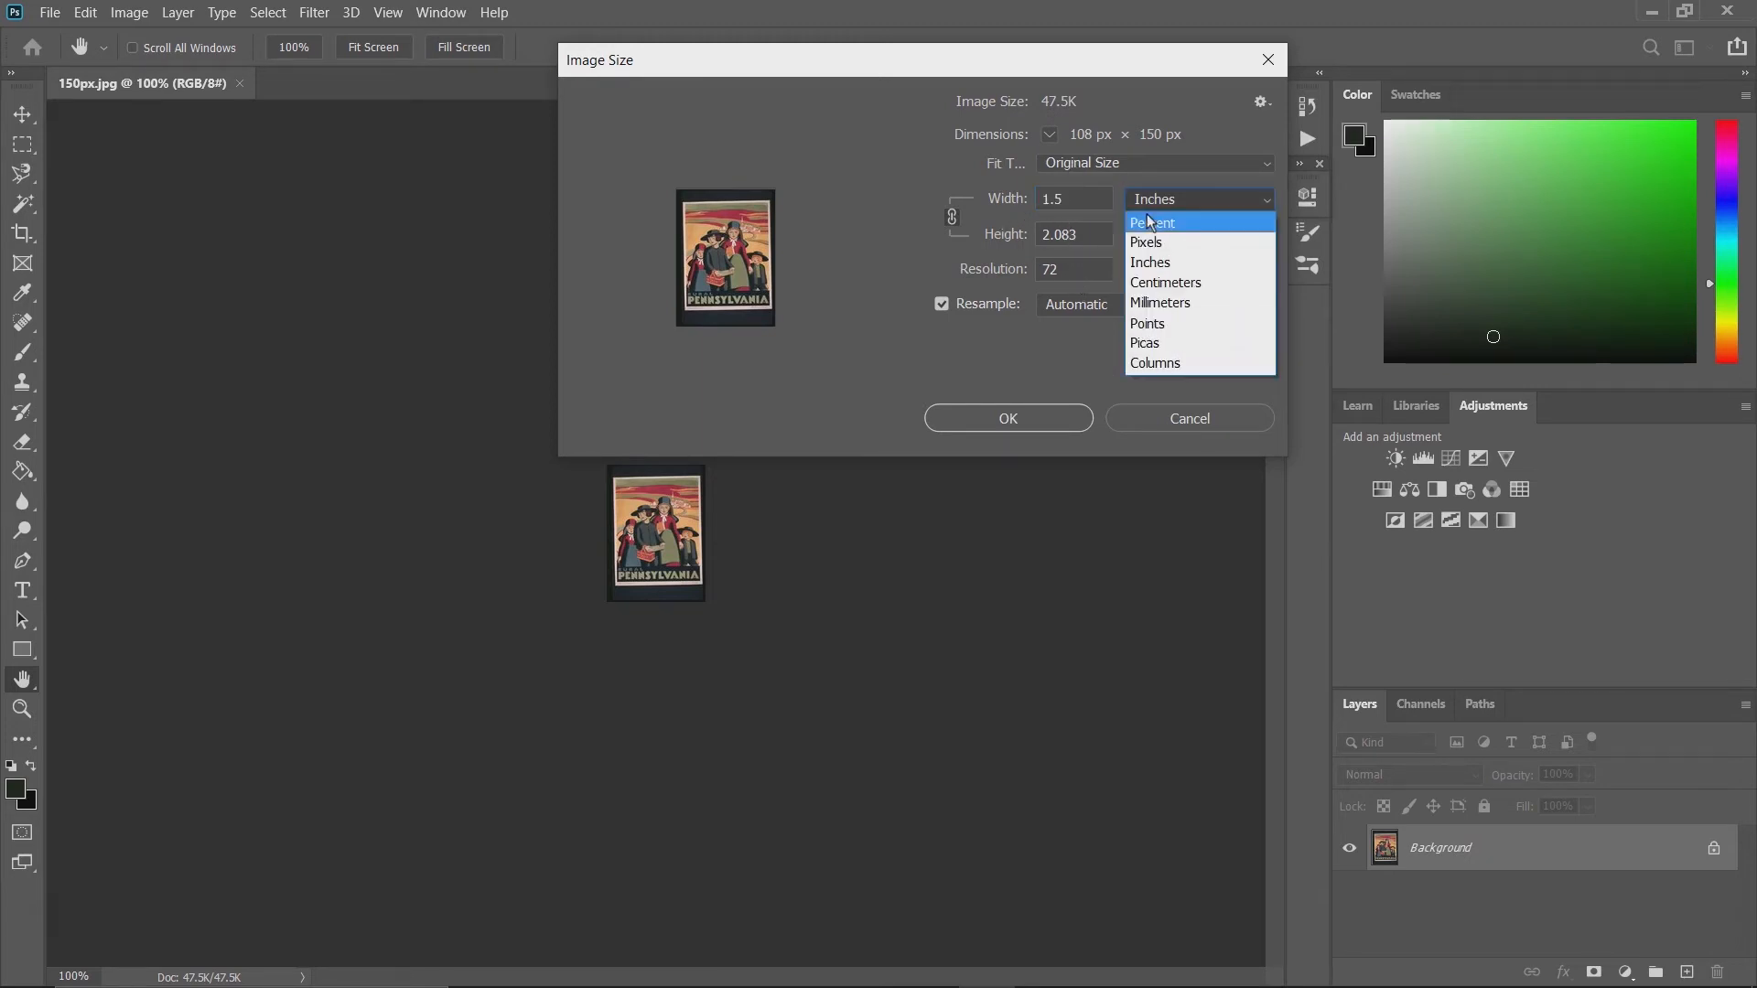
{"action": "left_click", "coordinate": [1143, 242]}
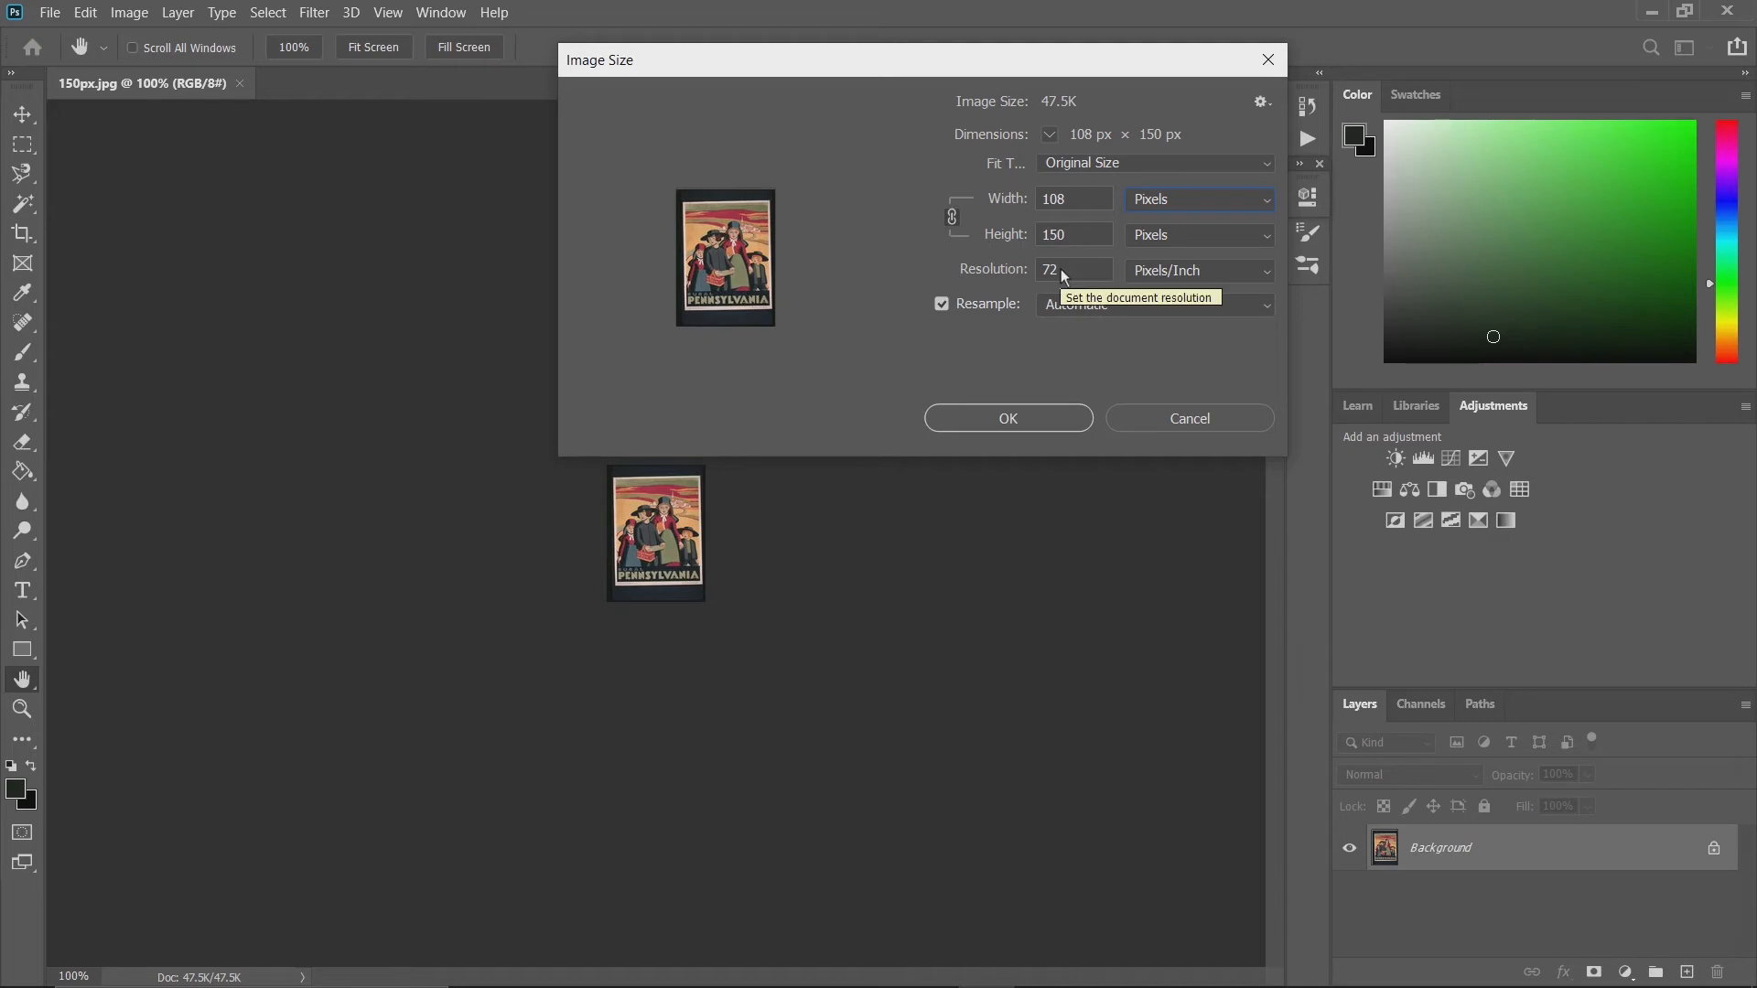
Switch the dimension units to inches and resize the 150px.jpg poster to 11 inches wide with automatic resampling.
{"action": "left_click", "coordinate": [1131, 203]}
{"action": "left_click", "coordinate": [1146, 263]}
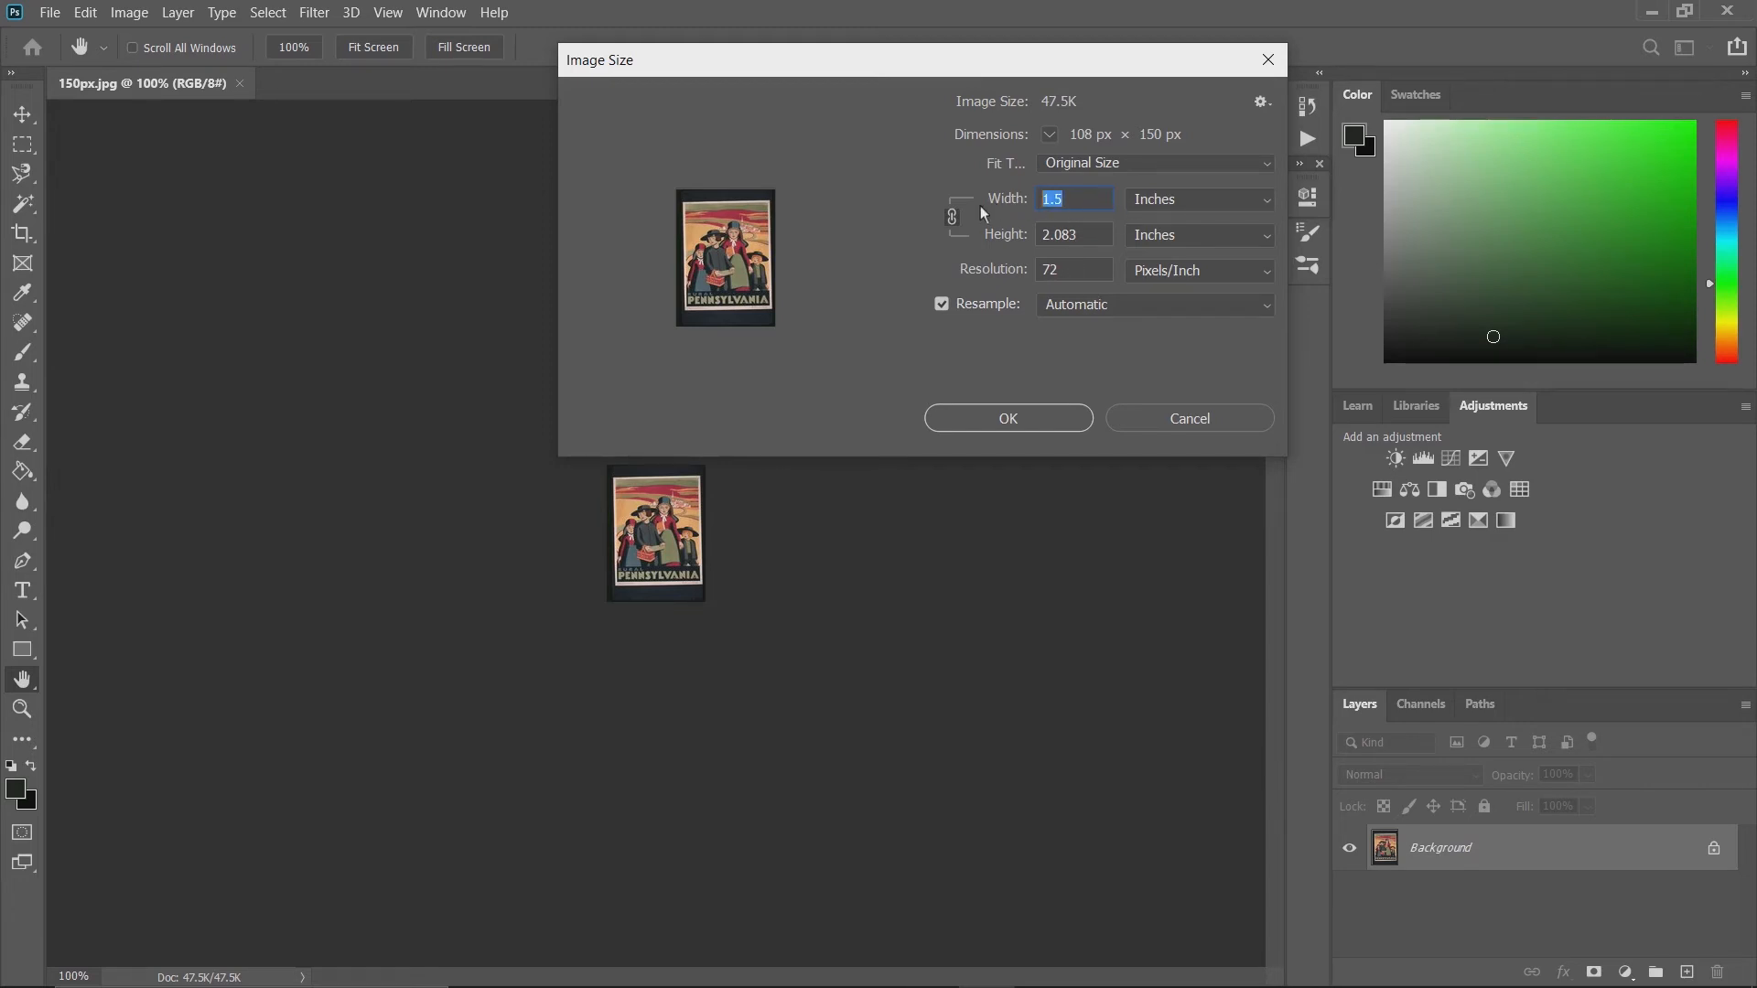
{"action": "type", "text": "11"}
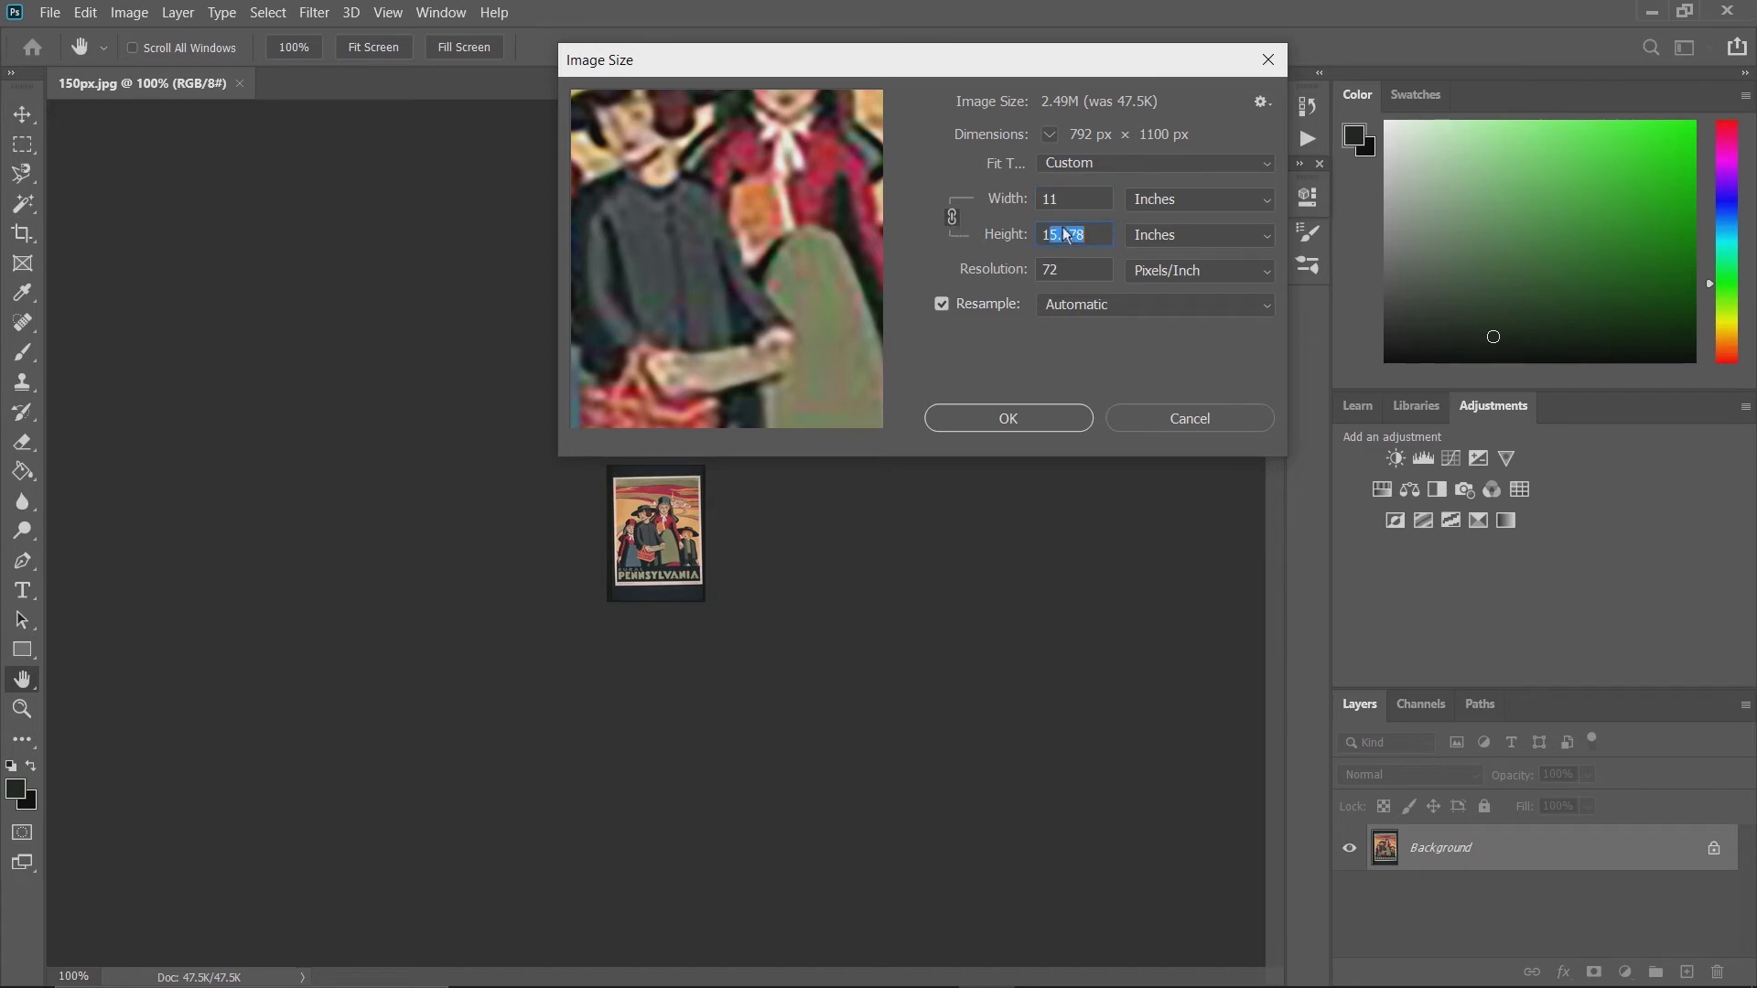
{"action": "left_click", "coordinate": [1009, 418]}
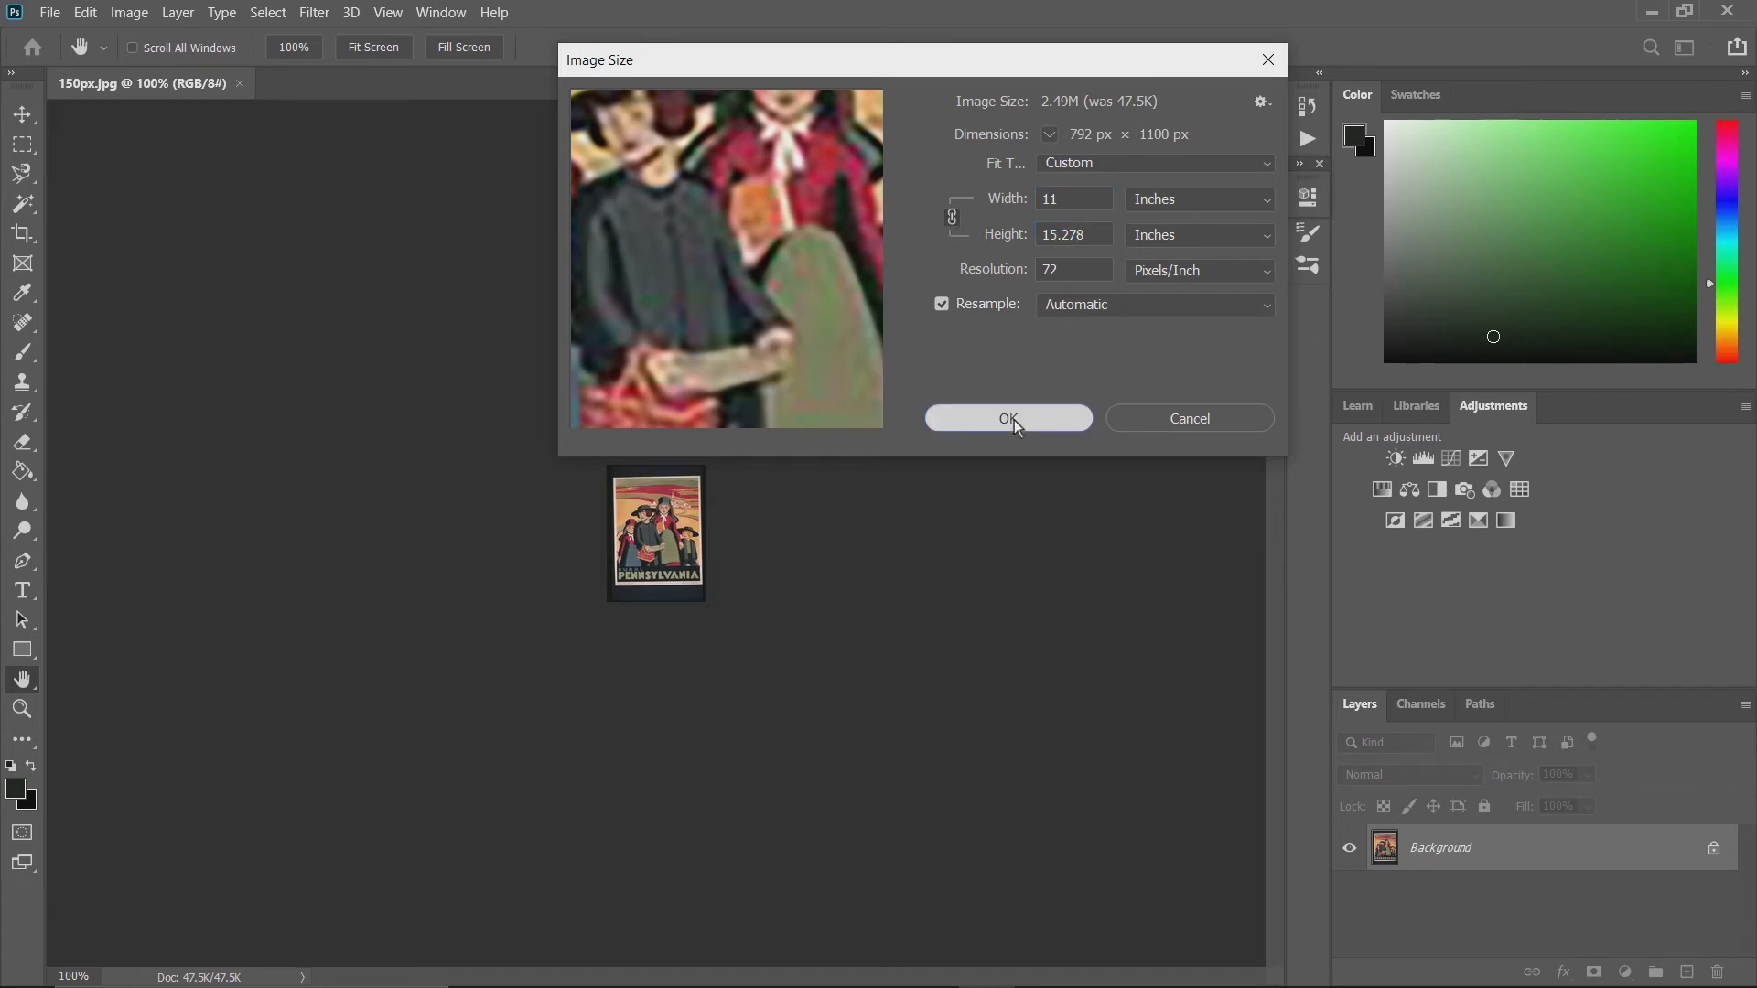
{"action": "key", "text": "z"}
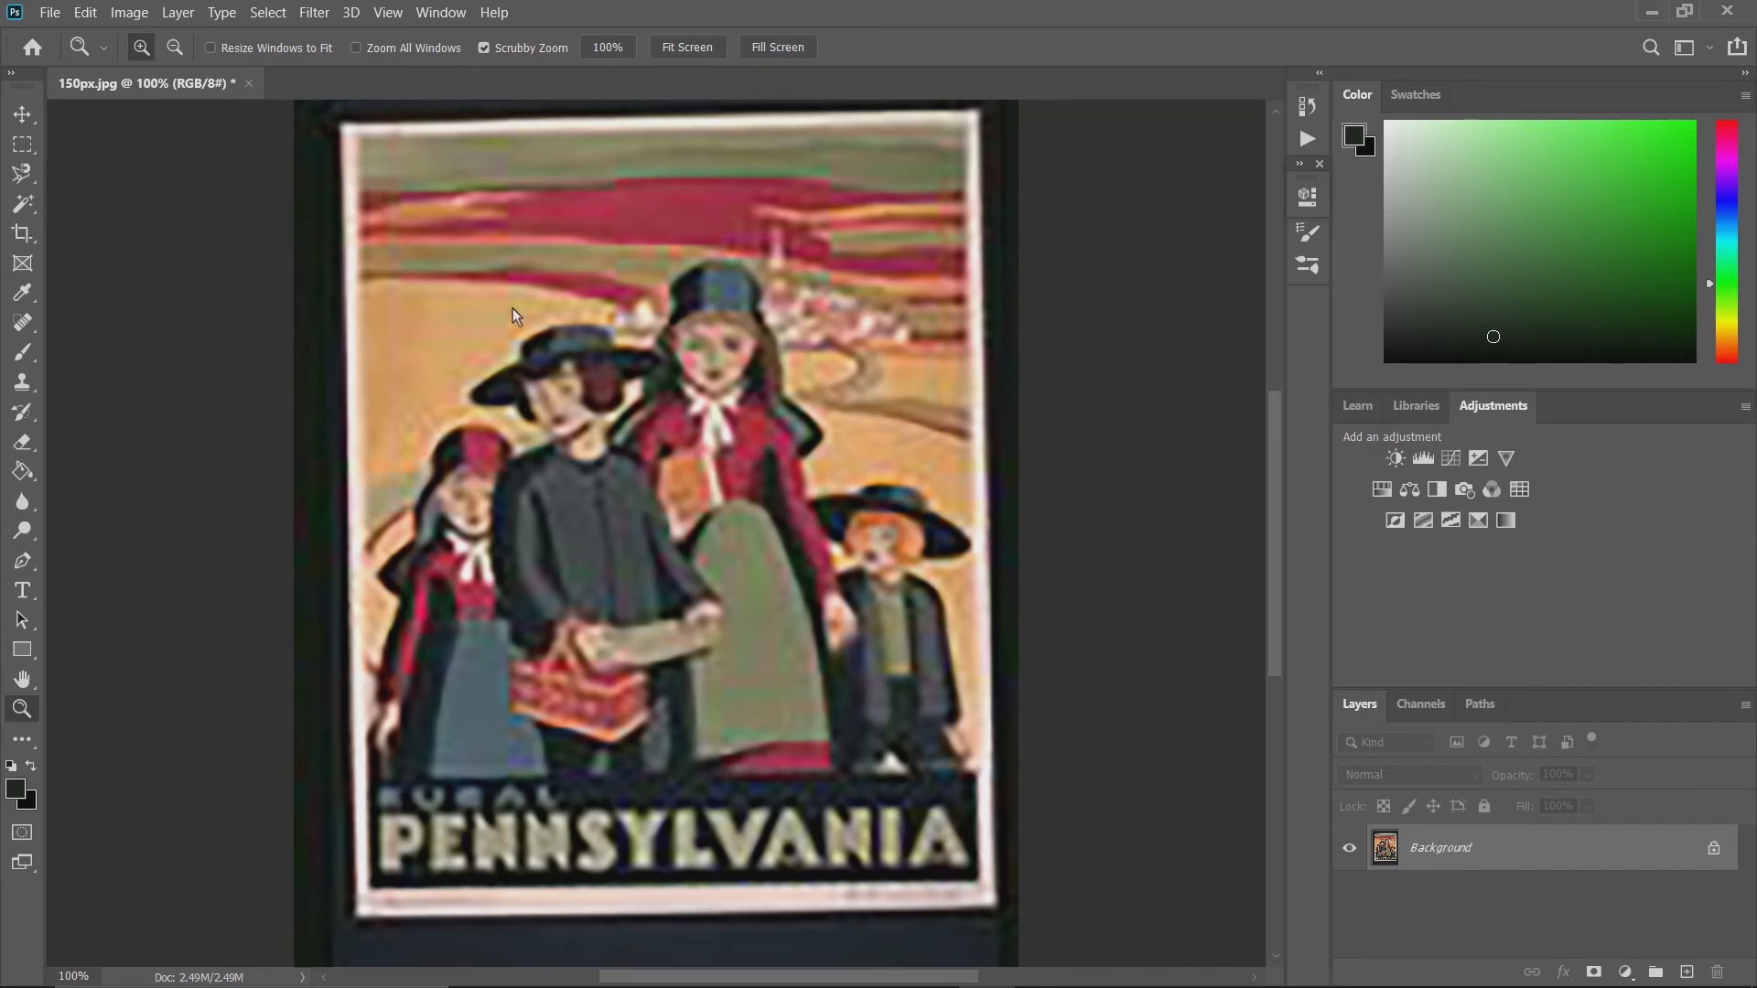
Open 640px.jpg, 1024px.jpg and 4096.tif together from the Basics folder.
{"action": "left_click", "coordinate": [59, 13]}
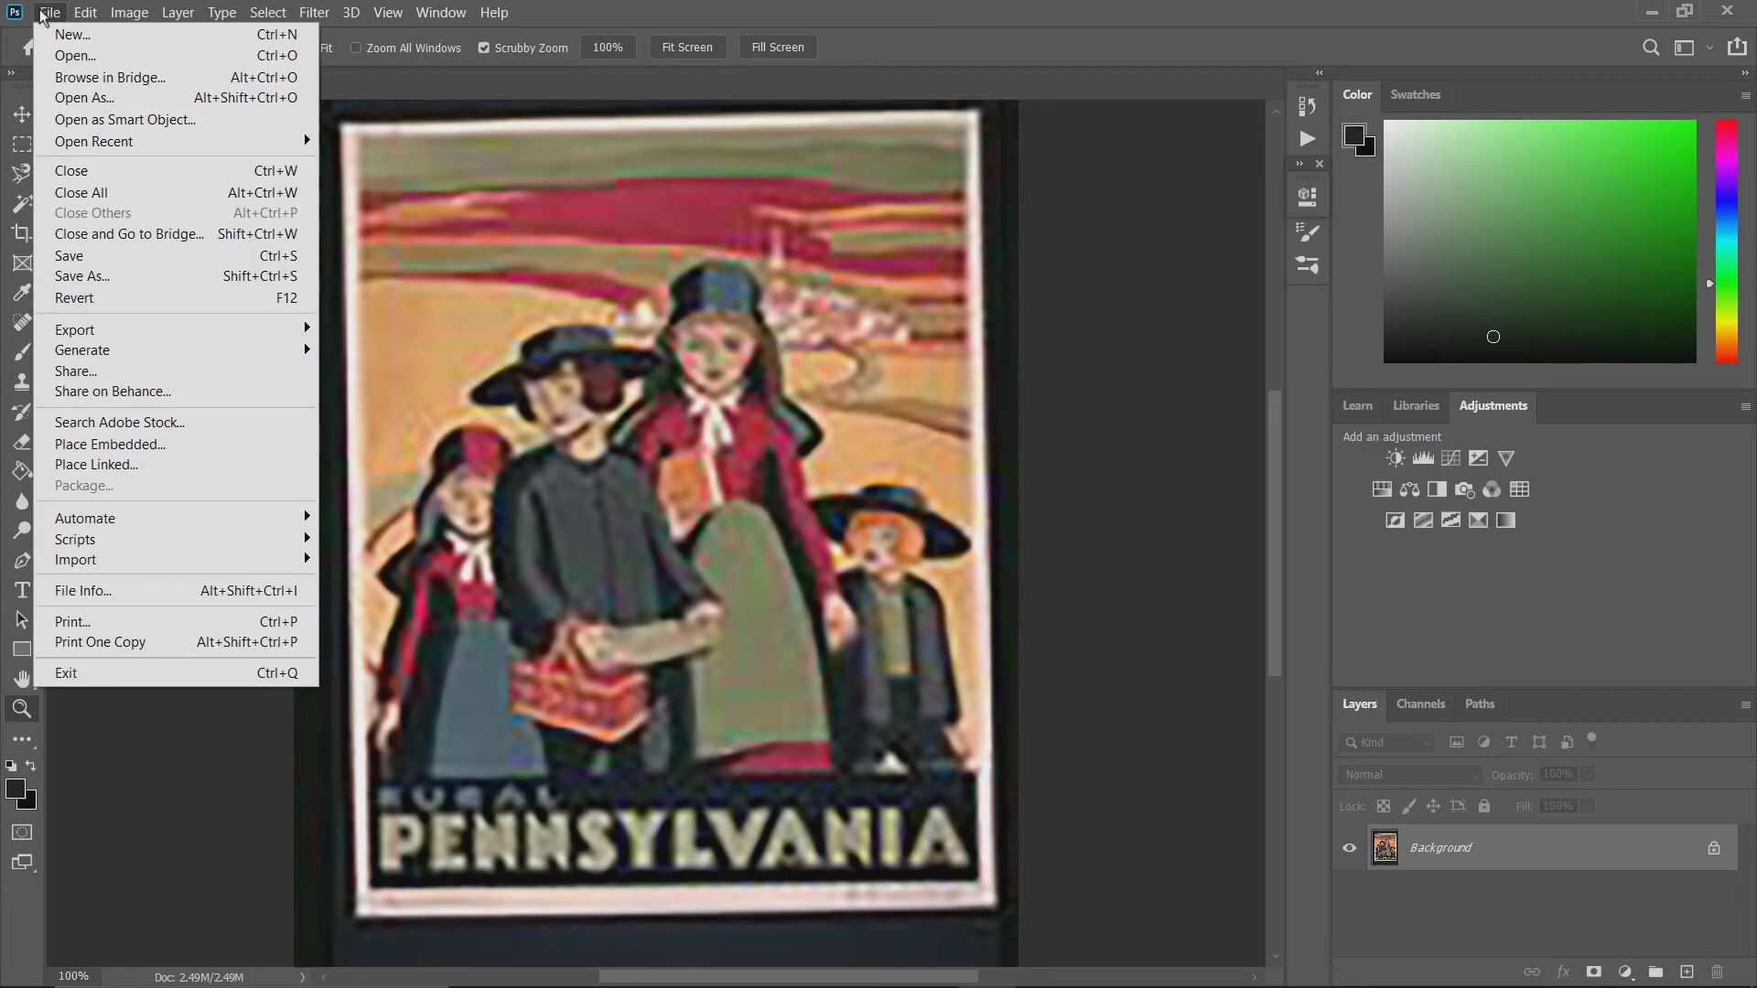
{"action": "left_click", "coordinate": [73, 55]}
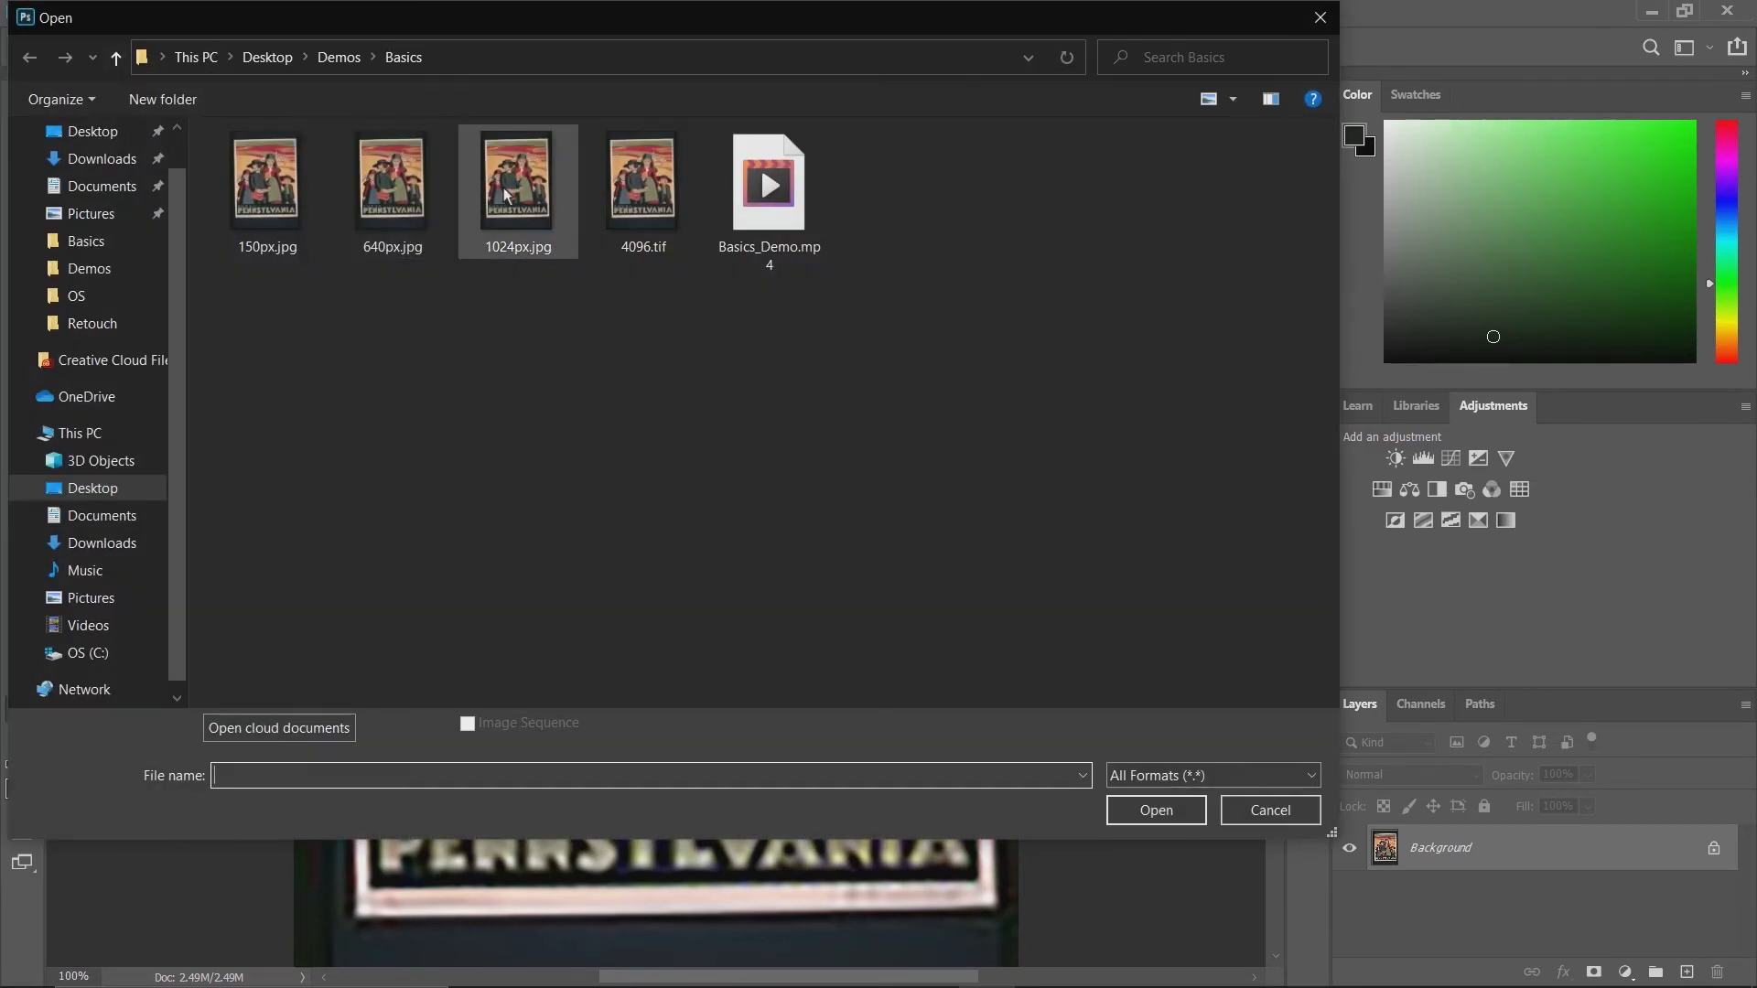
{"action": "left_click", "coordinate": [395, 207]}
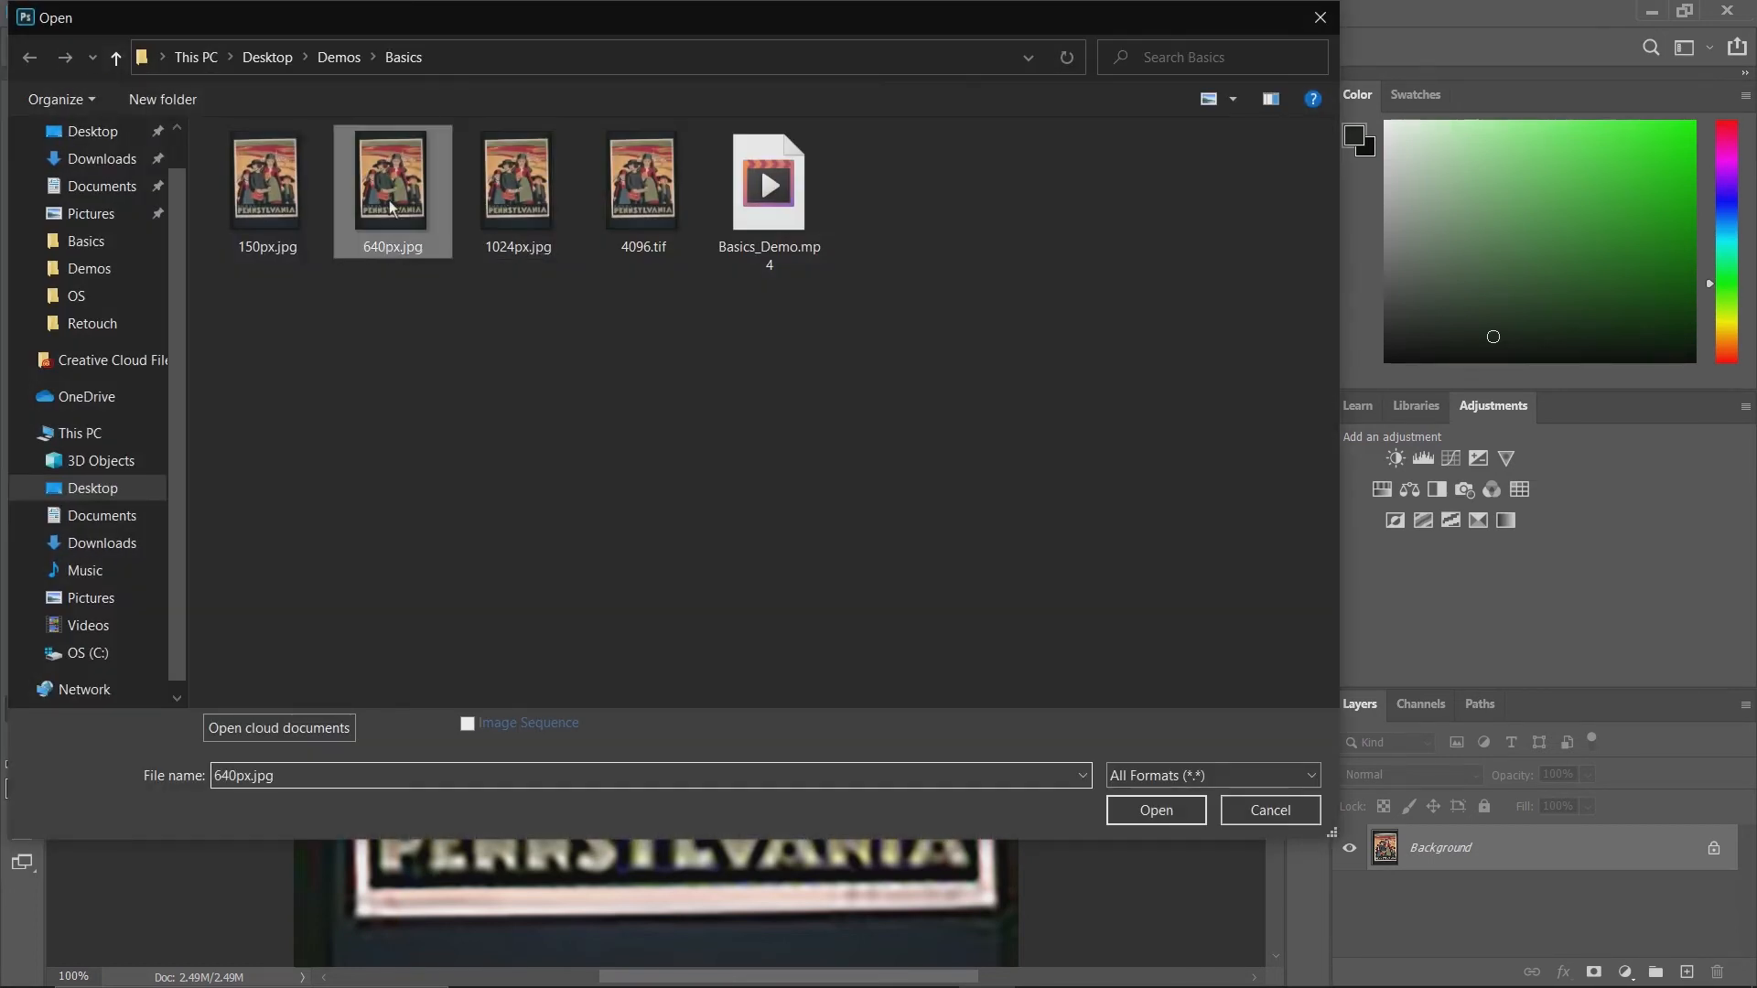
{"action": "left_click", "coordinate": [518, 188], "text": "ctrl"}
{"action": "left_click", "coordinate": [641, 189], "text": "ctrl"}
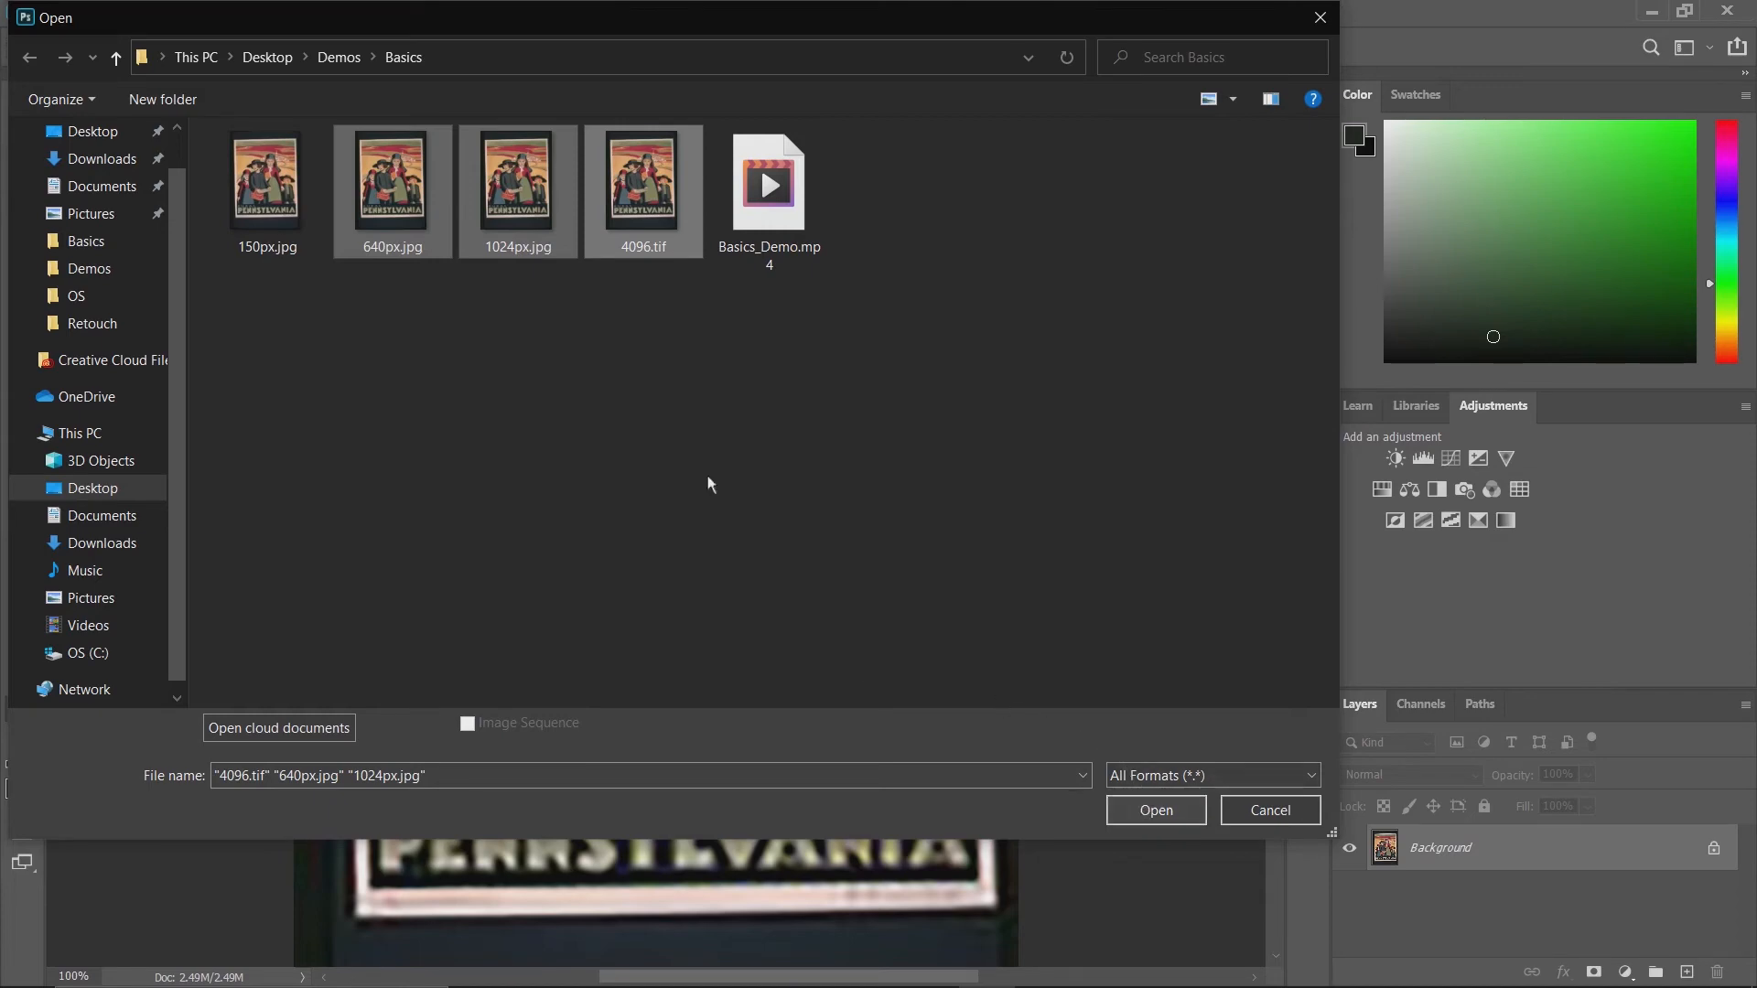
{"action": "left_click", "coordinate": [1155, 813]}
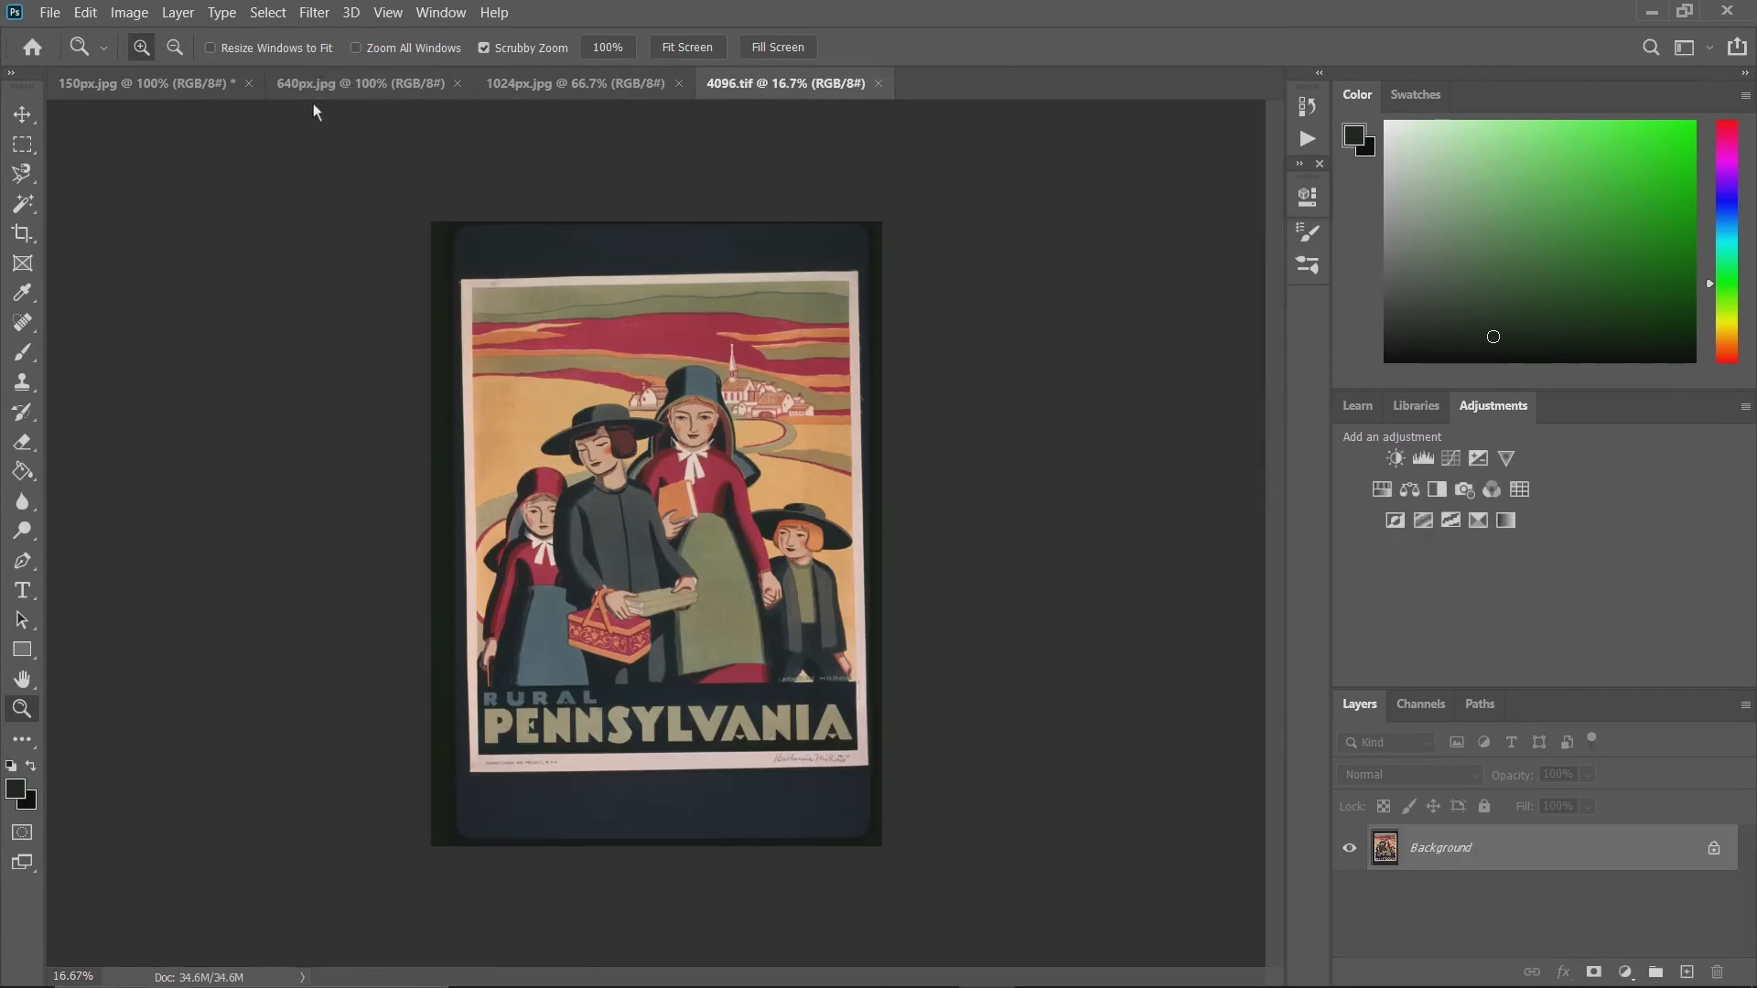
Resize the 640px.jpg poster to 11 inches wide with Image Size, keeping its proportions.
{"action": "left_click", "coordinate": [356, 85]}
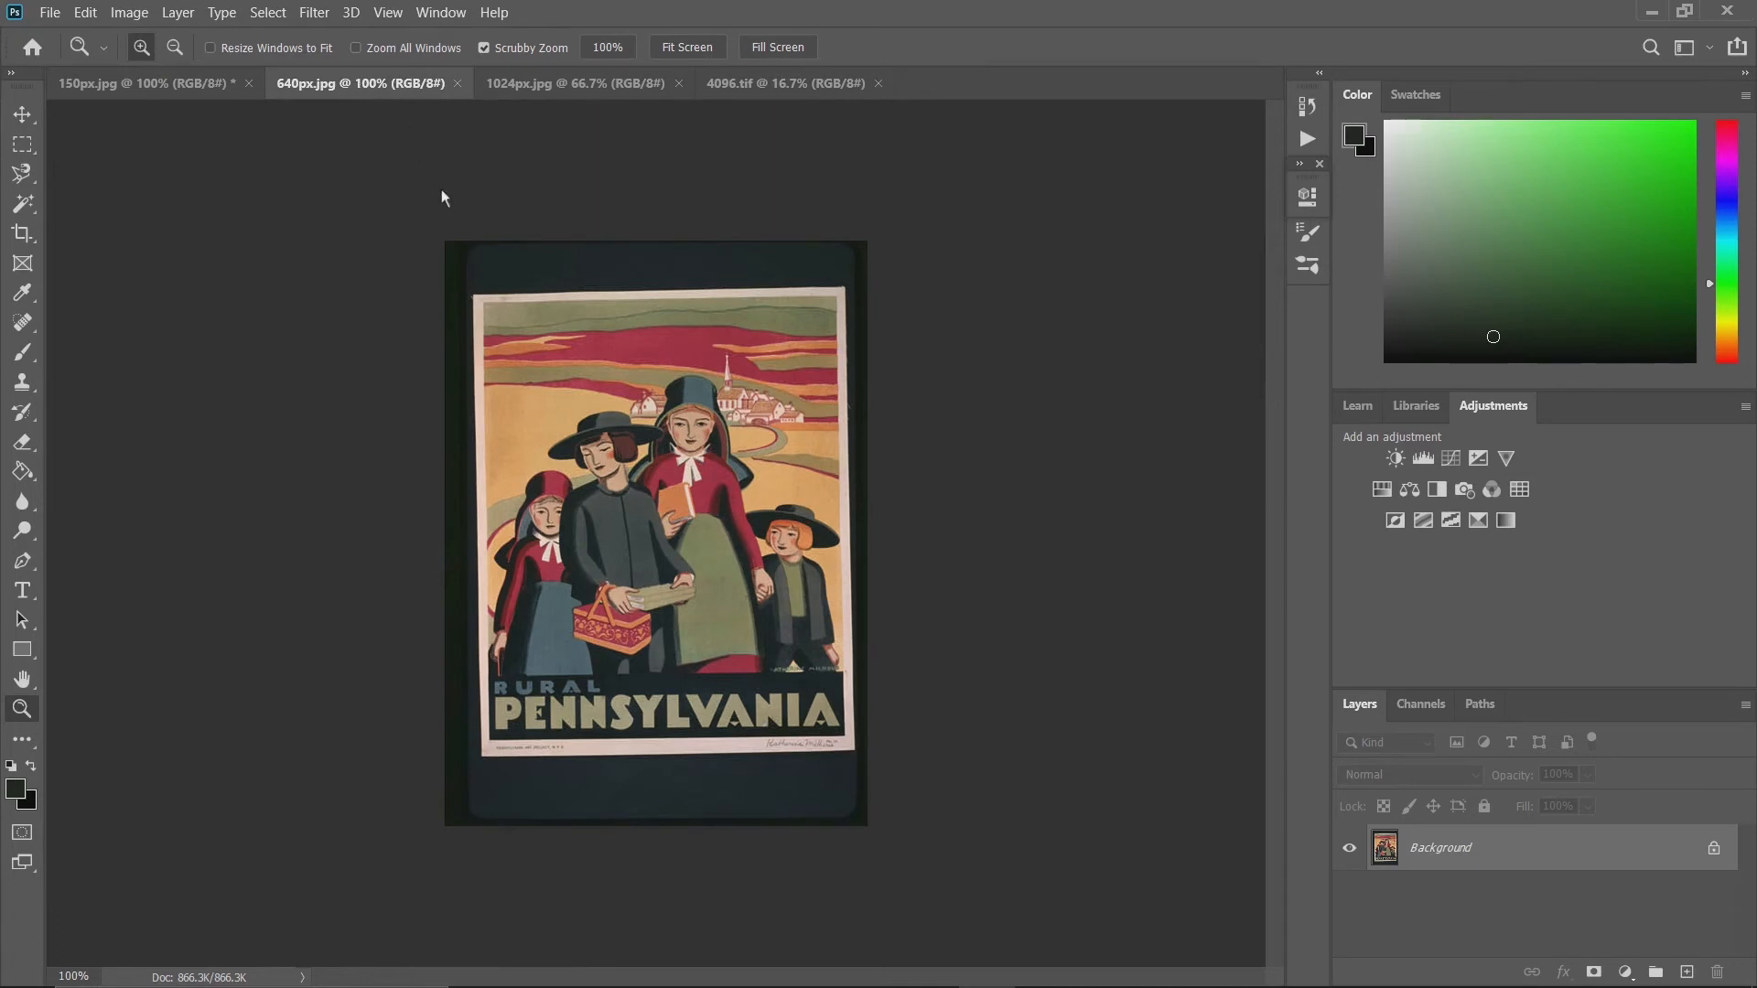
{"action": "left_click", "coordinate": [130, 14]}
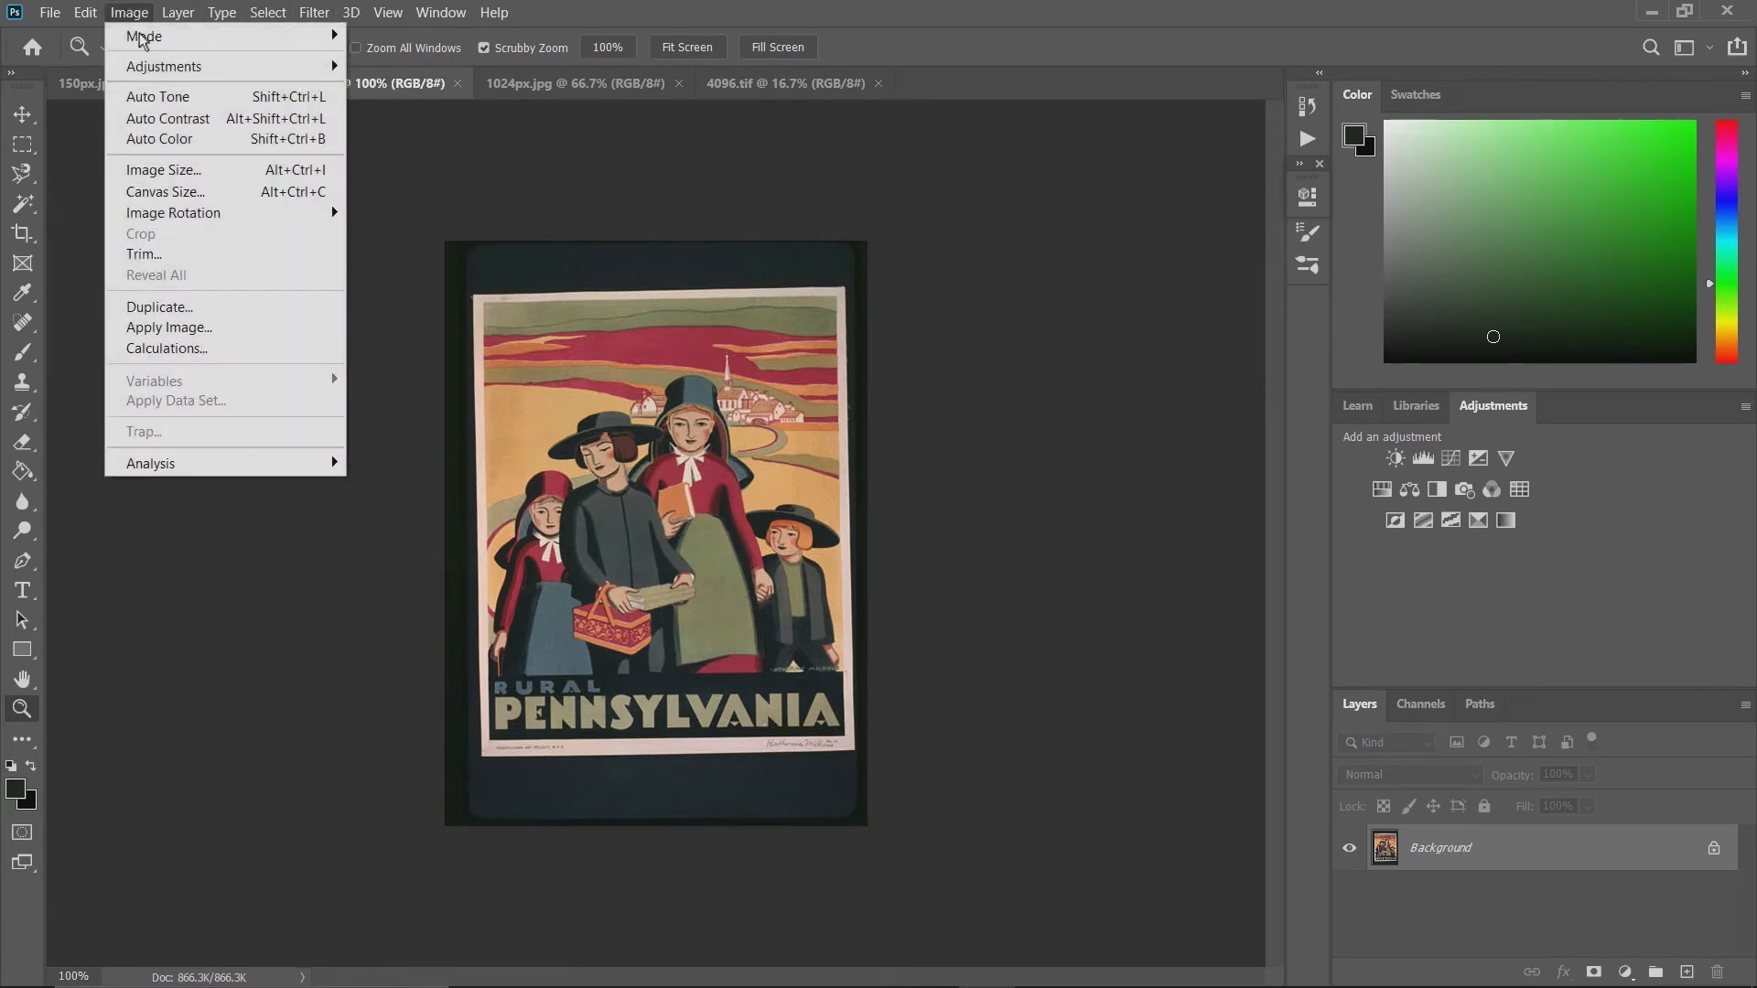
{"action": "left_click", "coordinate": [166, 170]}
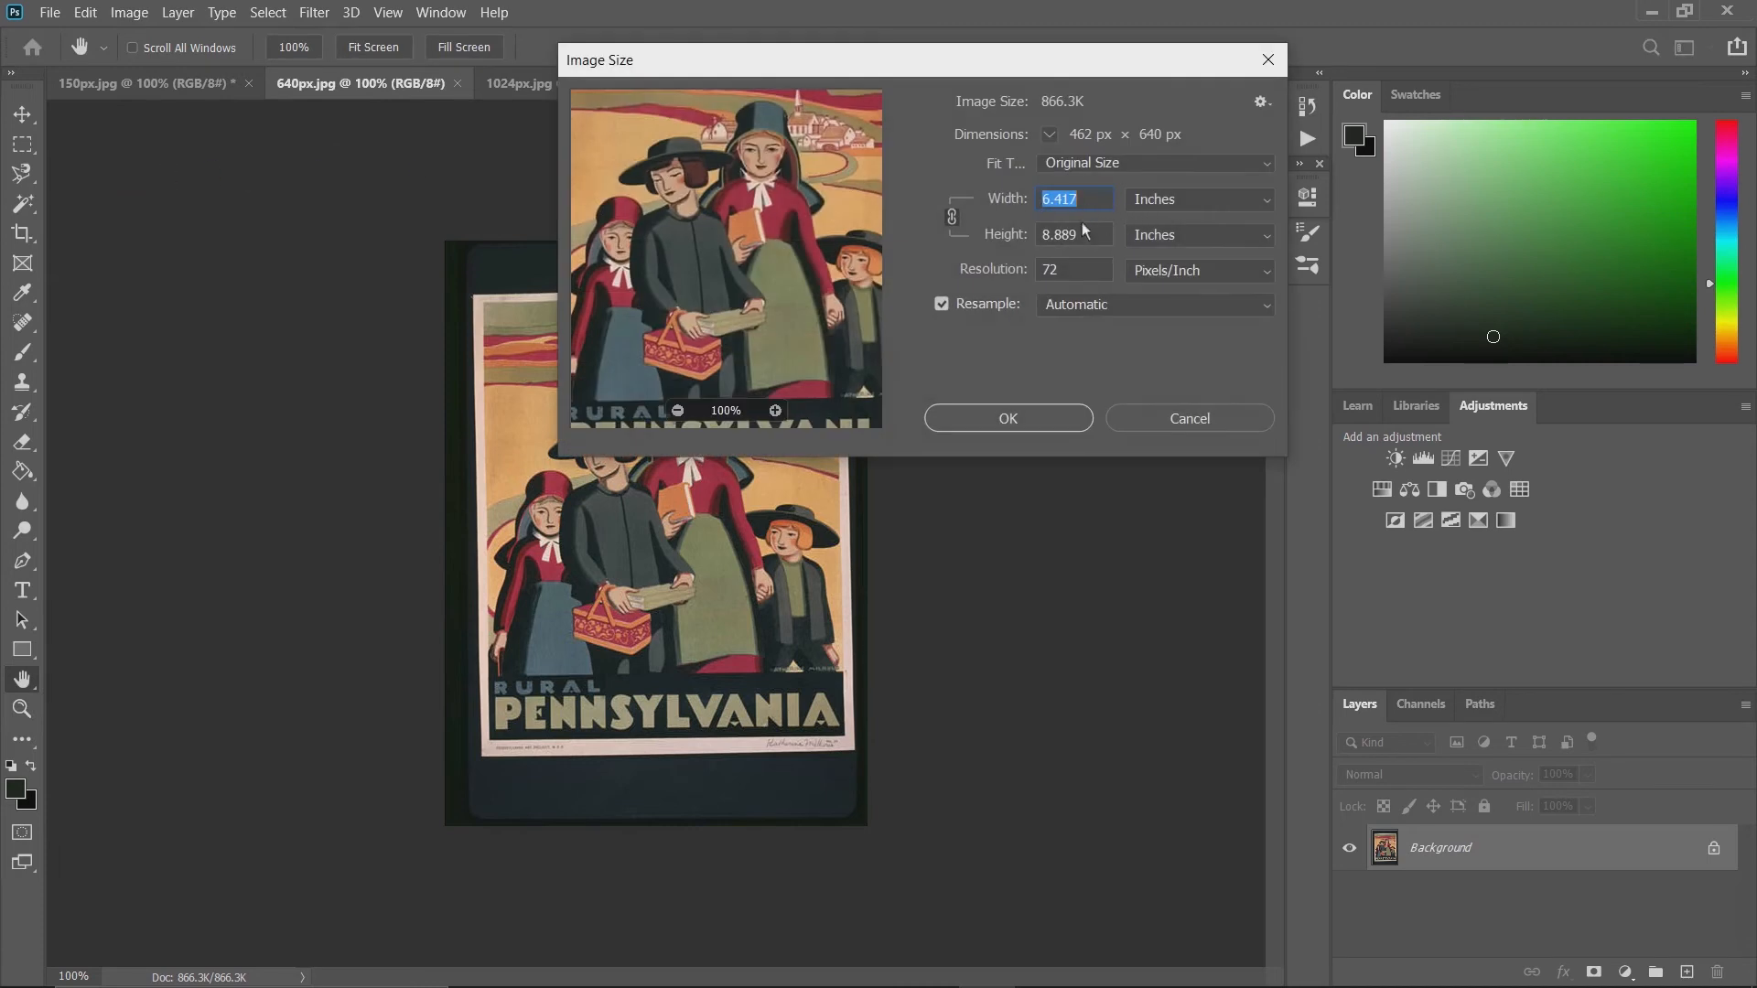
{"action": "type", "text": "11"}
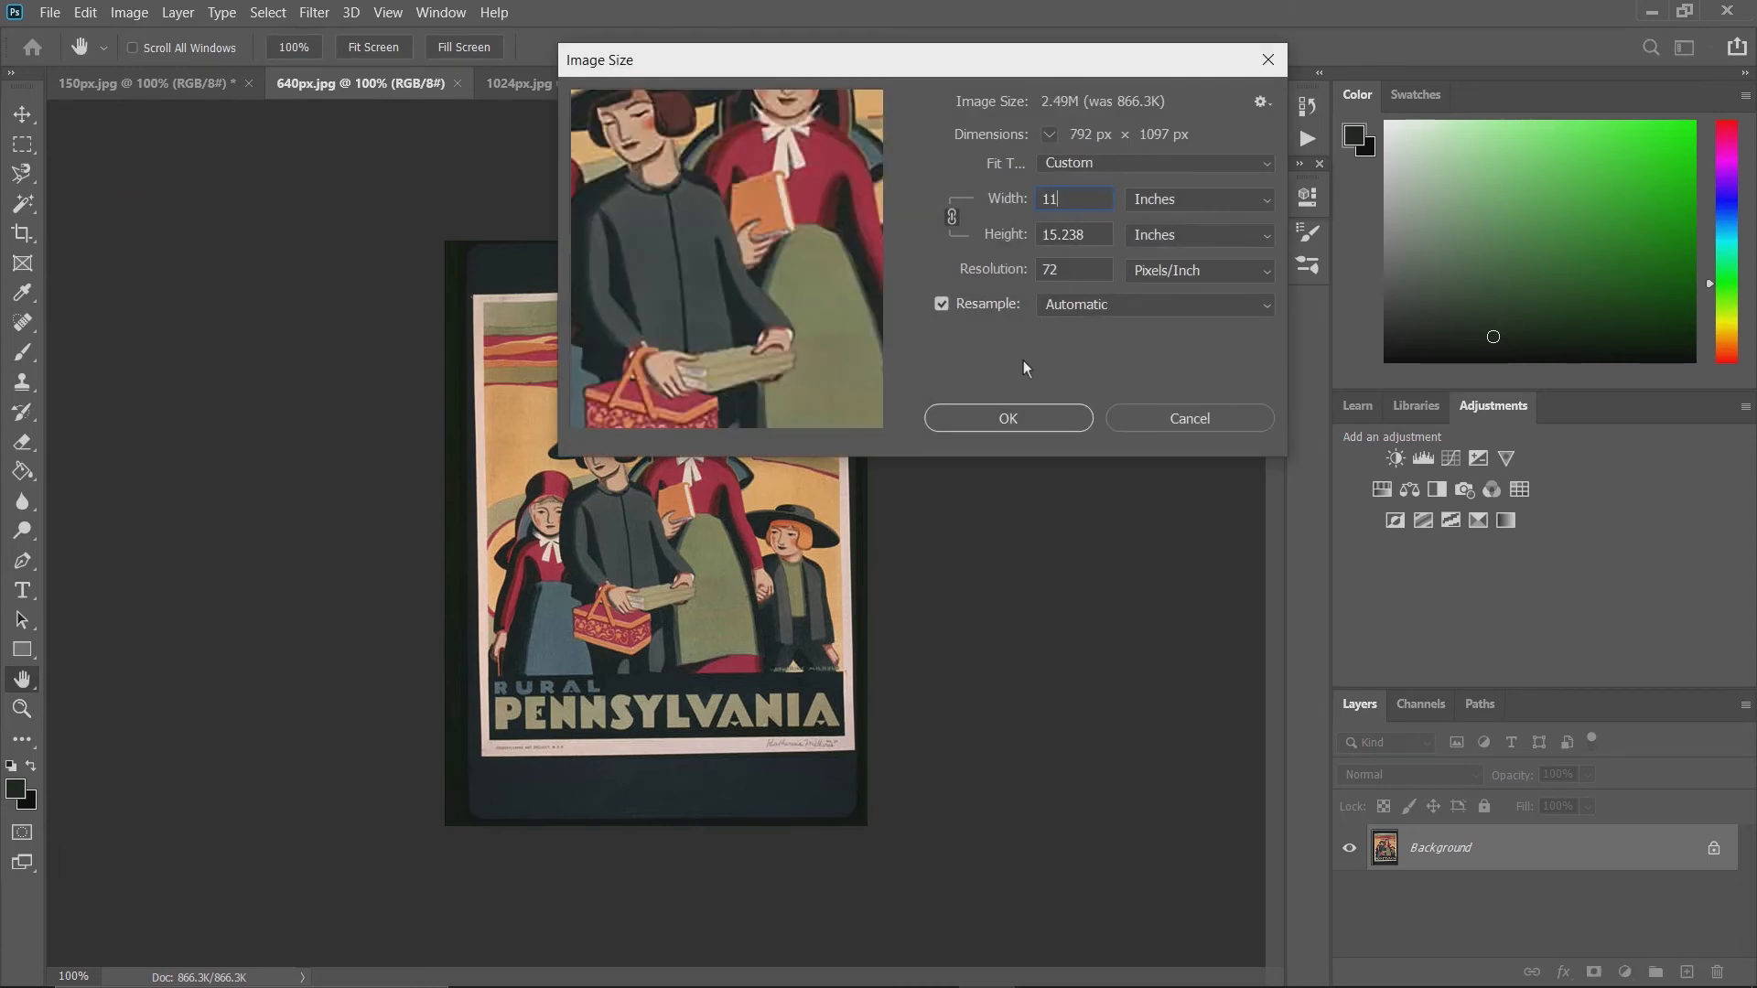
{"action": "left_click", "coordinate": [1009, 418]}
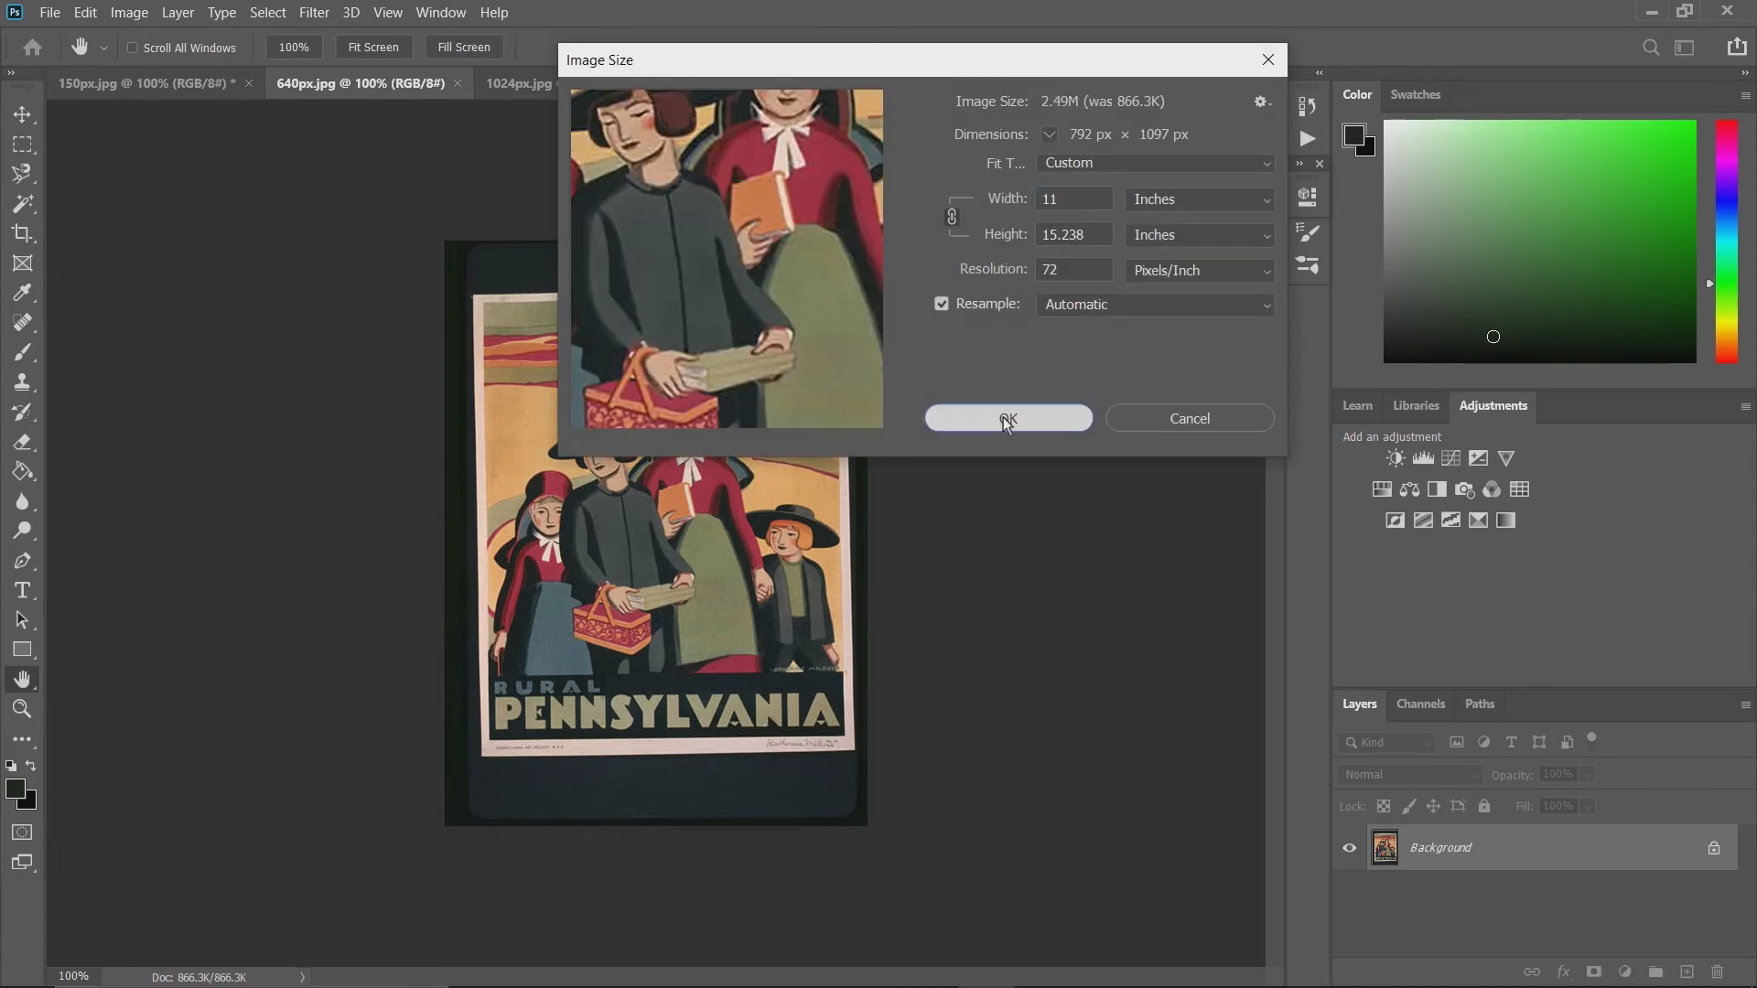
{"action": "key", "text": "z"}
Compare the enlarged 150px.jpg and 640px.jpg posters, examine the latter's fine print at 300%, and fit it to the screen.
{"action": "left_click", "coordinate": [150, 81]}
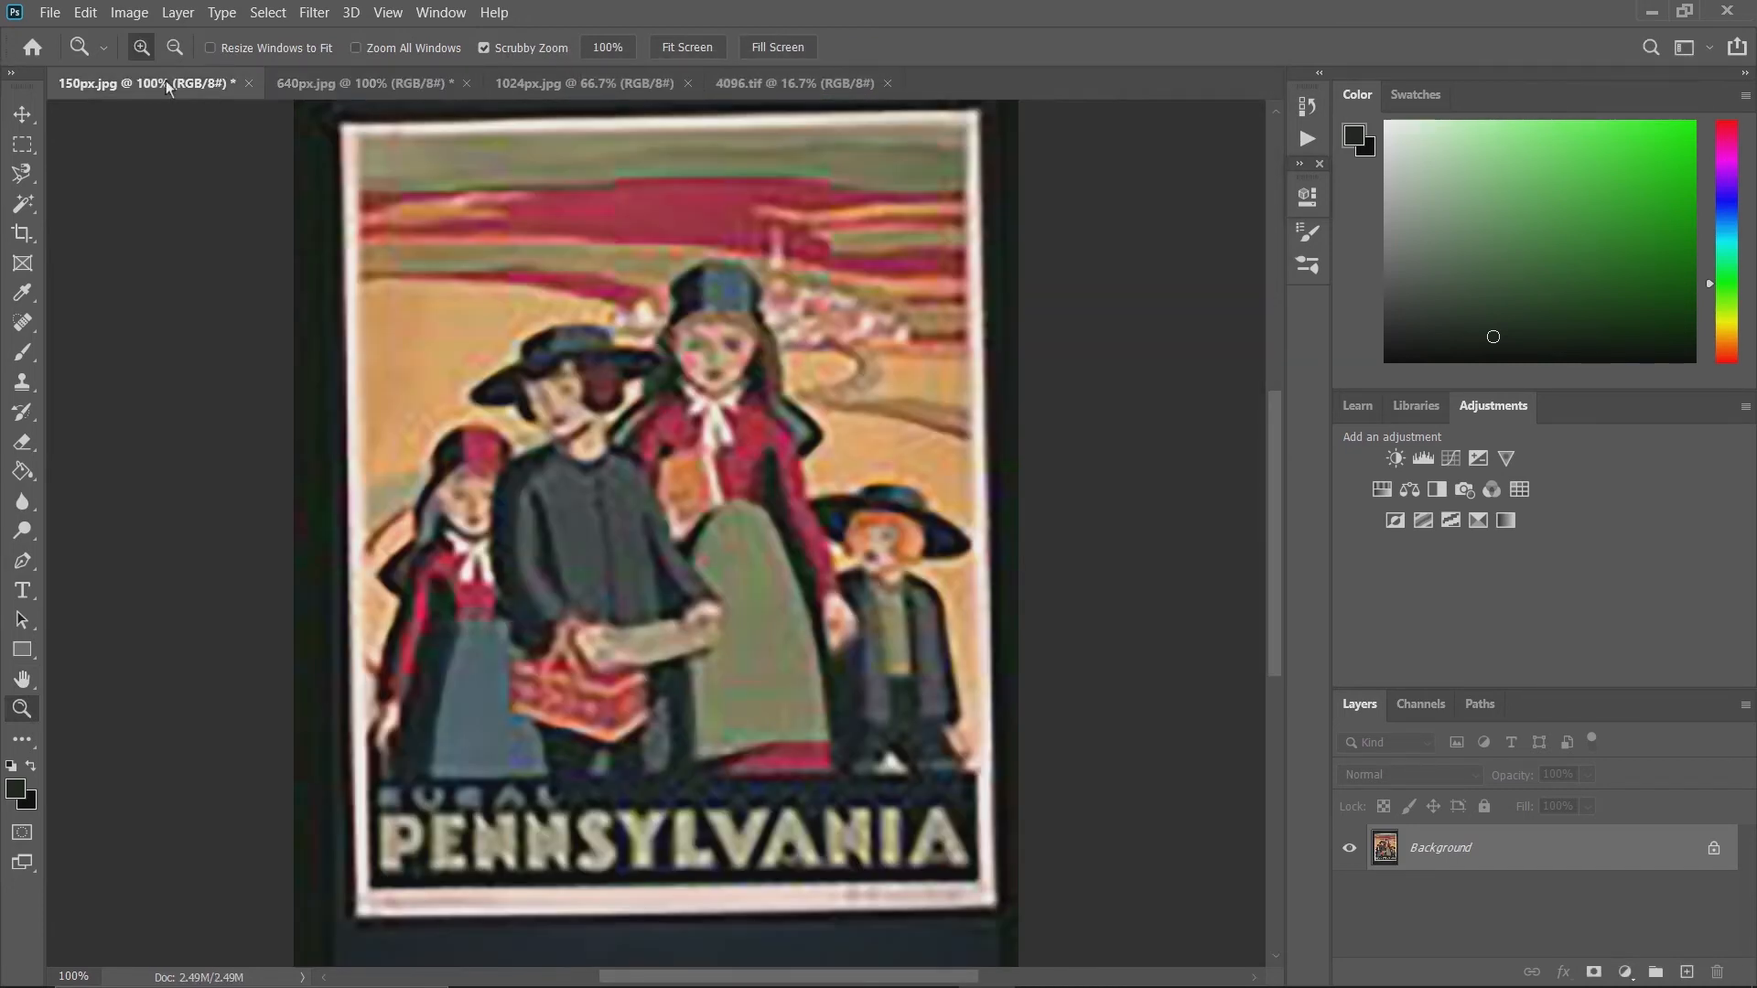
{"action": "left_click", "coordinate": [294, 79]}
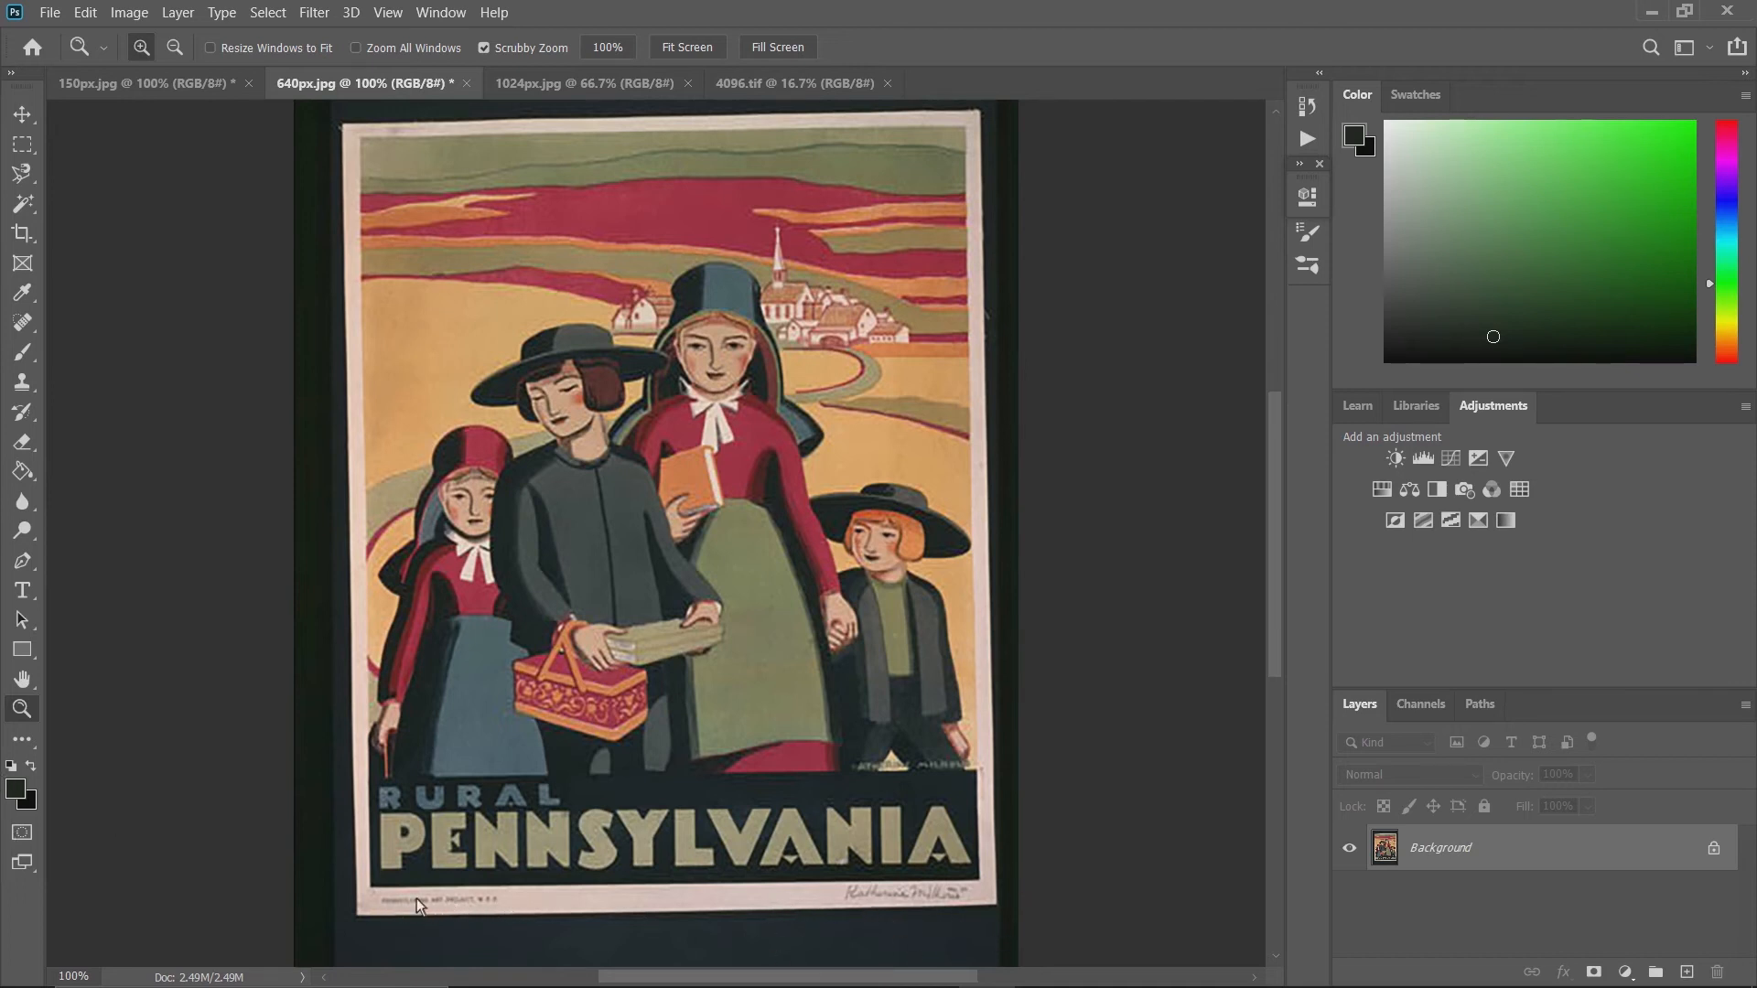
{"action": "left_click", "coordinate": [444, 904]}
{"action": "left_click", "coordinate": [445, 904]}
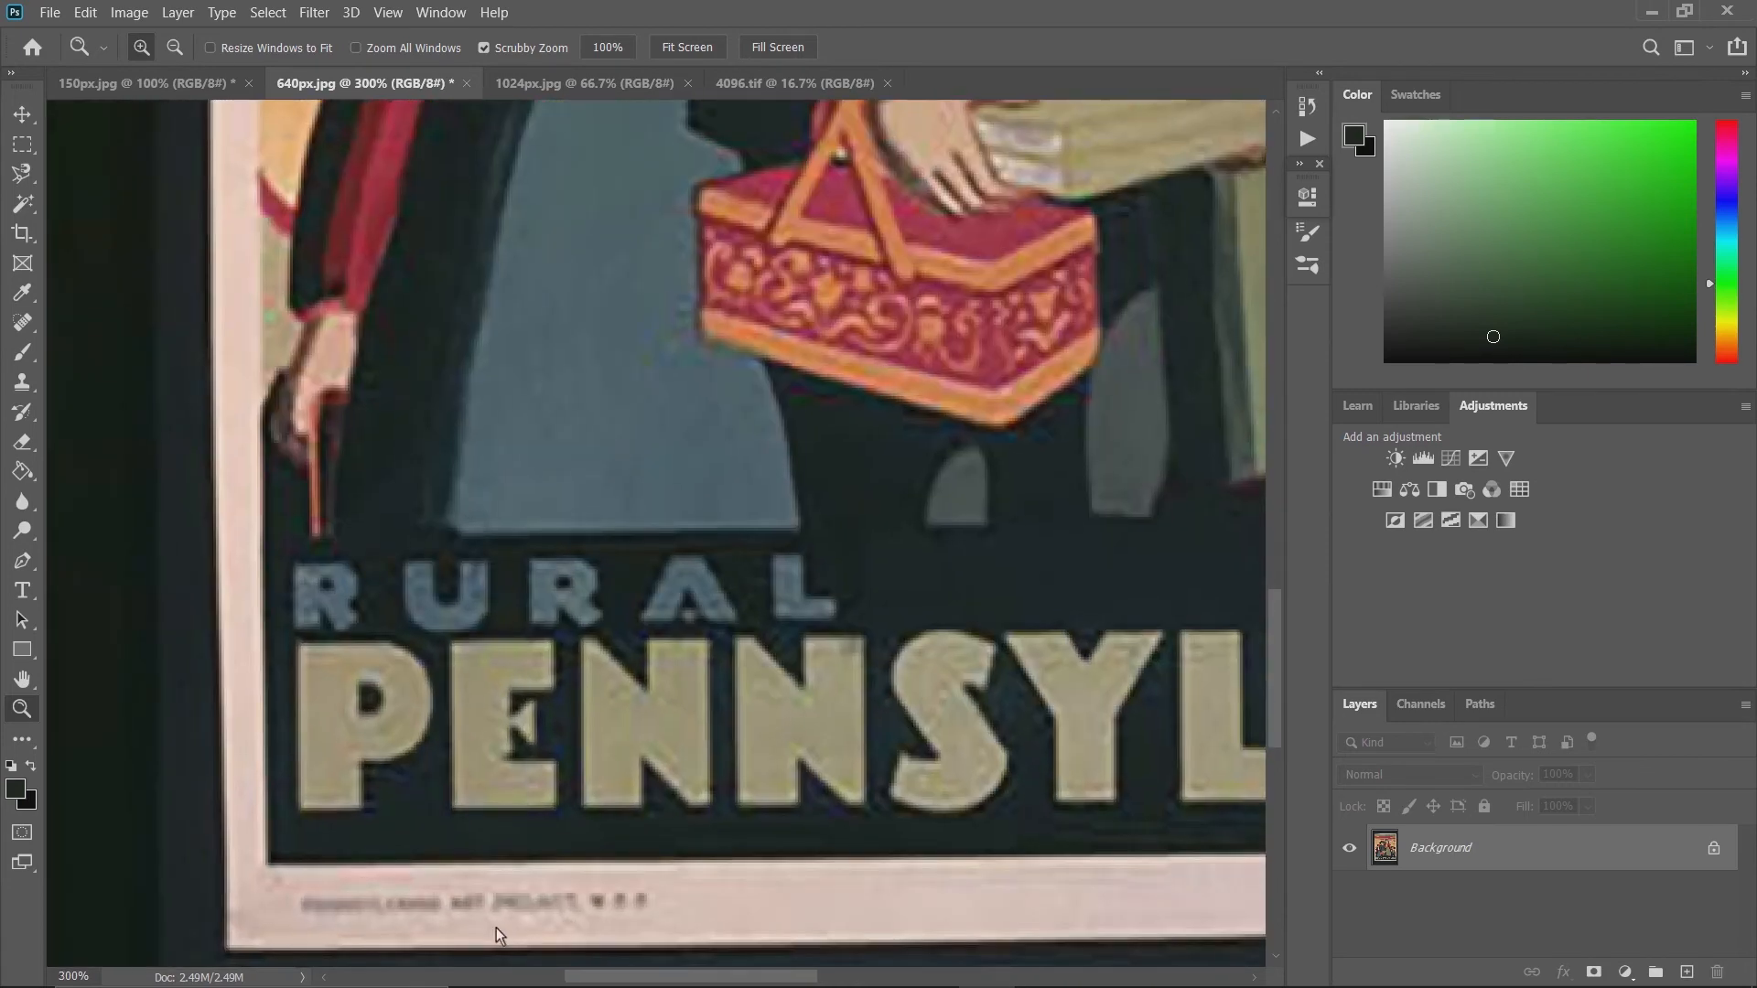
{"action": "left_click", "coordinate": [703, 46]}
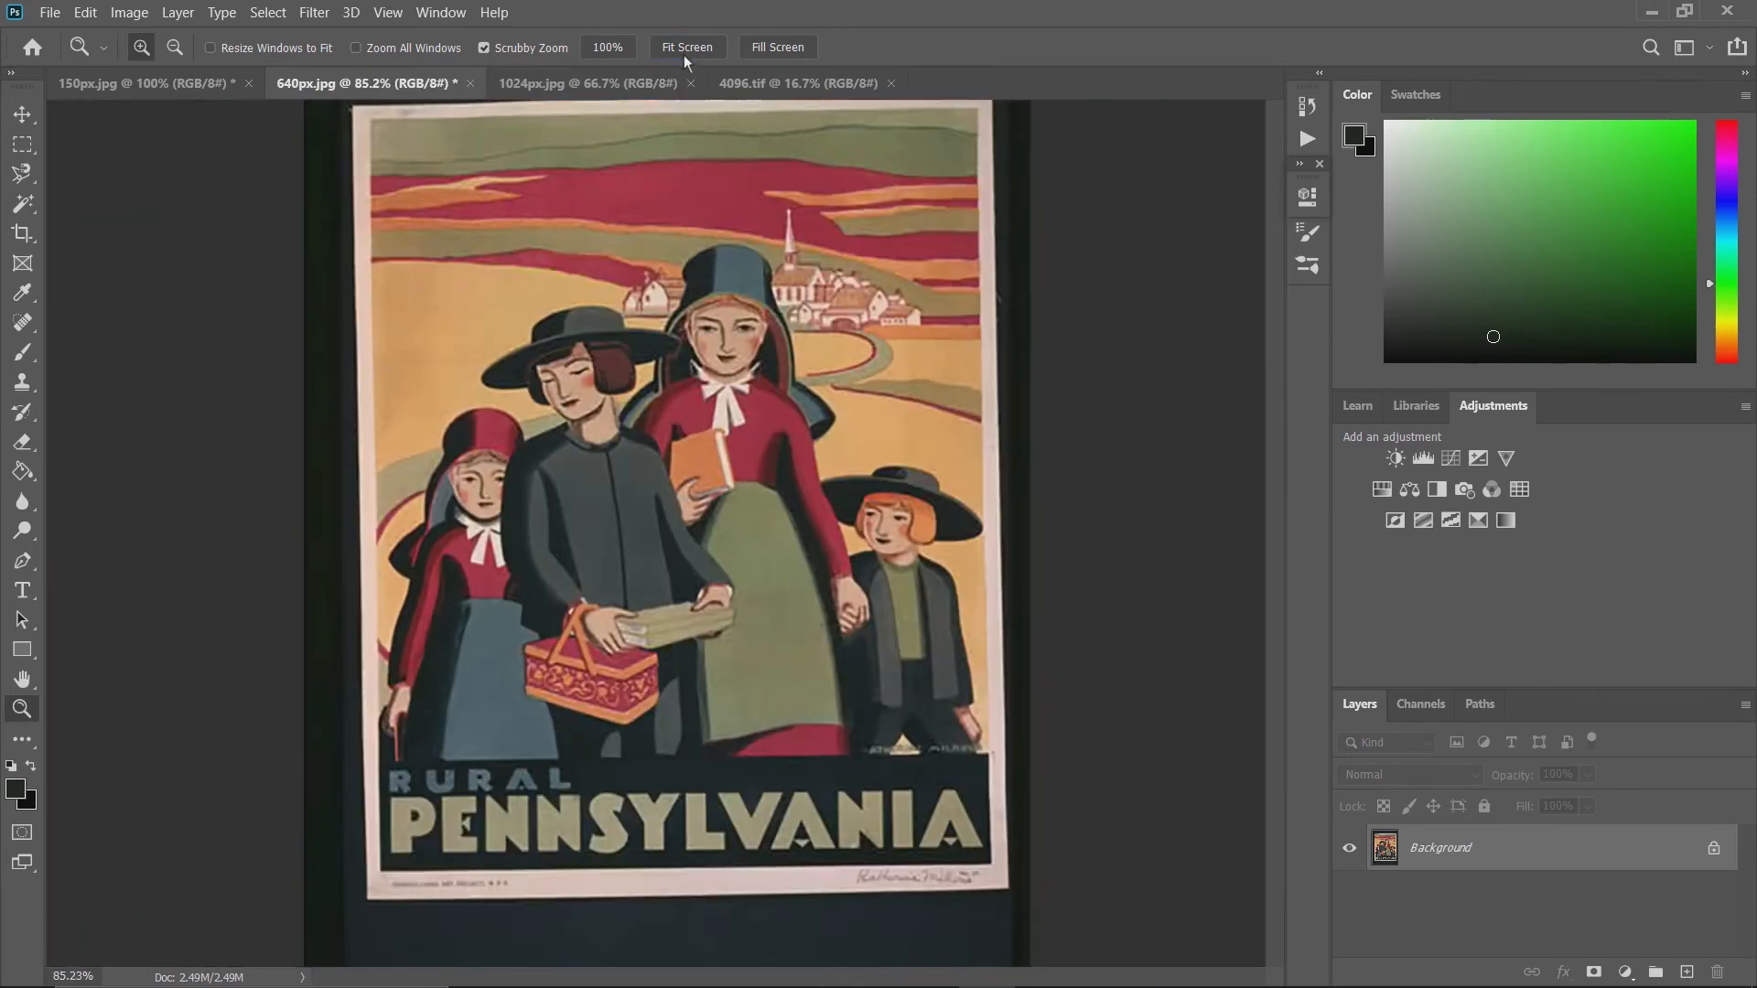
Resize the 1024px.jpg poster to 11 inches wide with Image Size, keeping its proportions.
{"action": "left_click", "coordinate": [535, 86]}
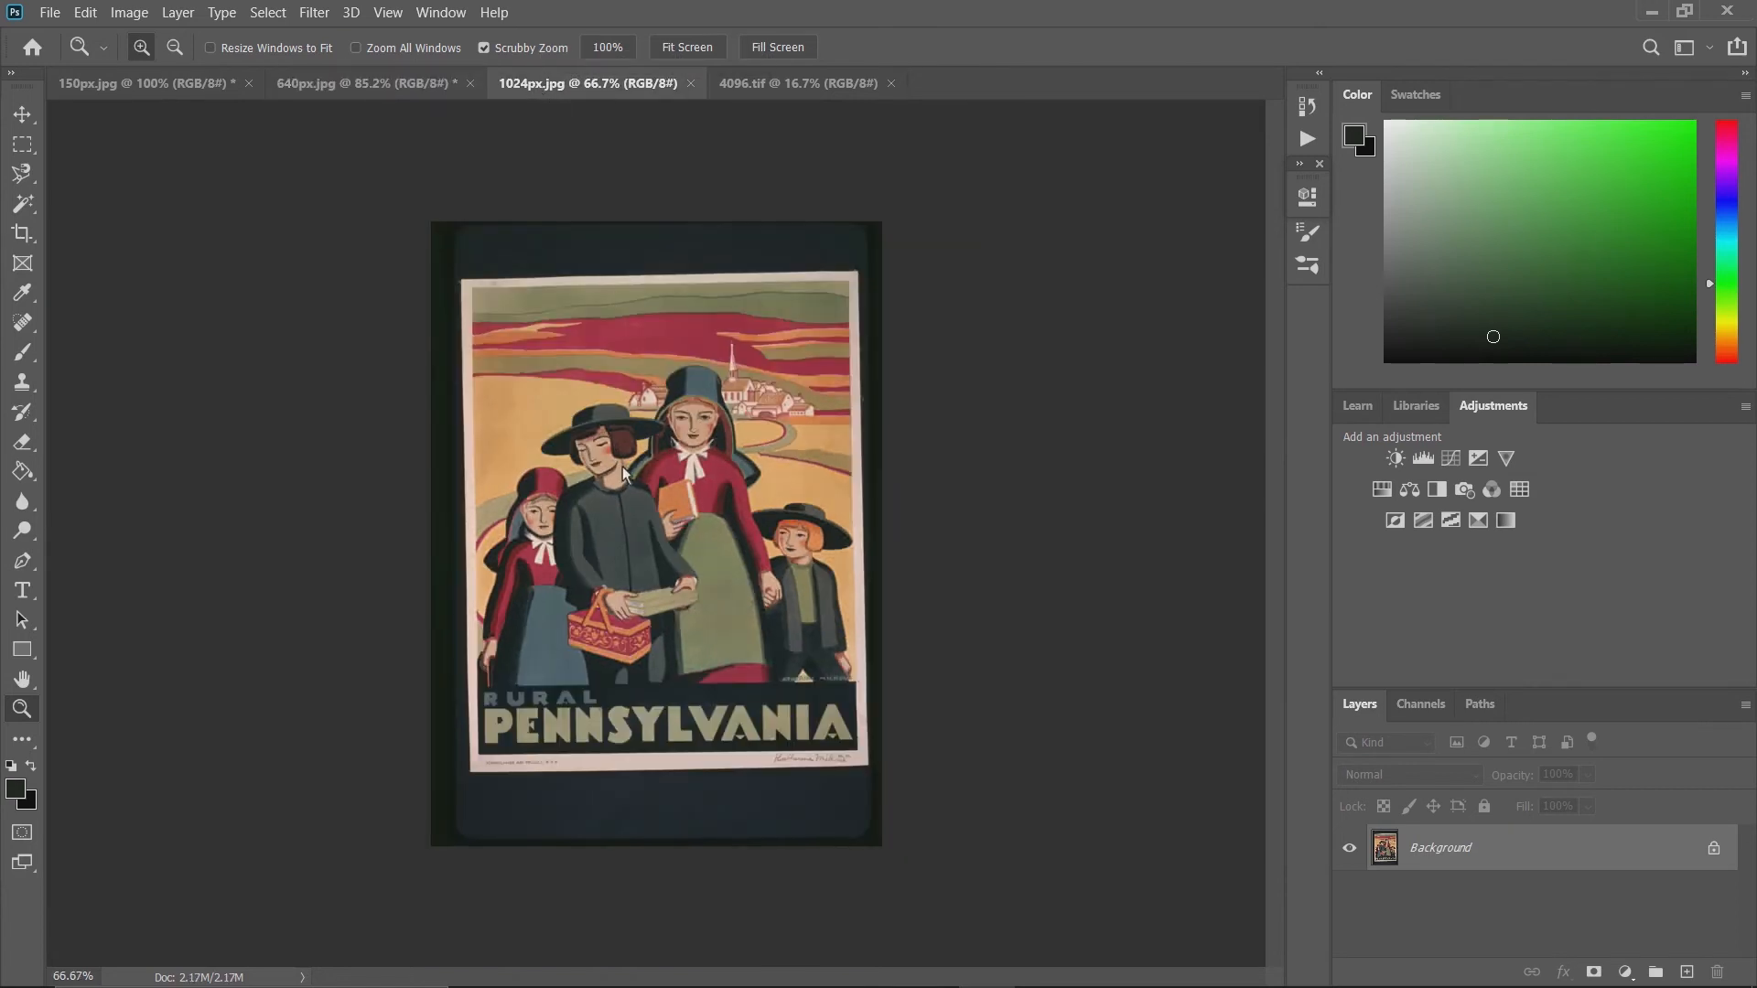
{"action": "left_click", "coordinate": [129, 13]}
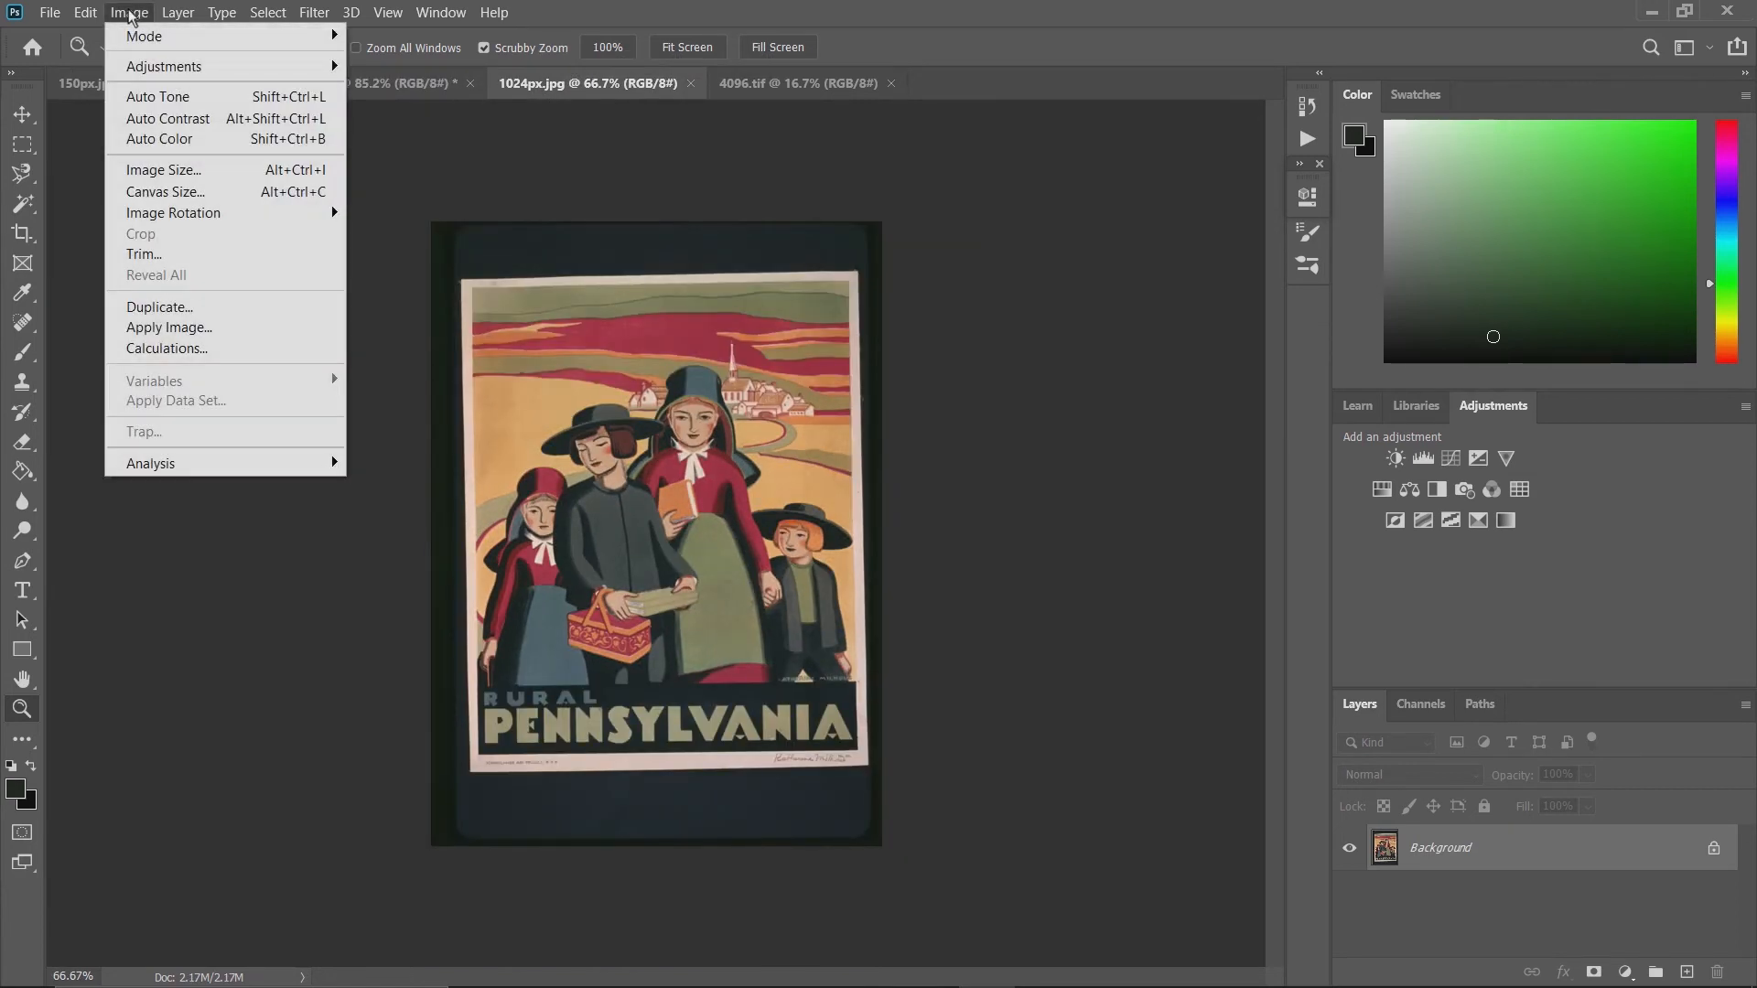
{"action": "left_click", "coordinate": [163, 170]}
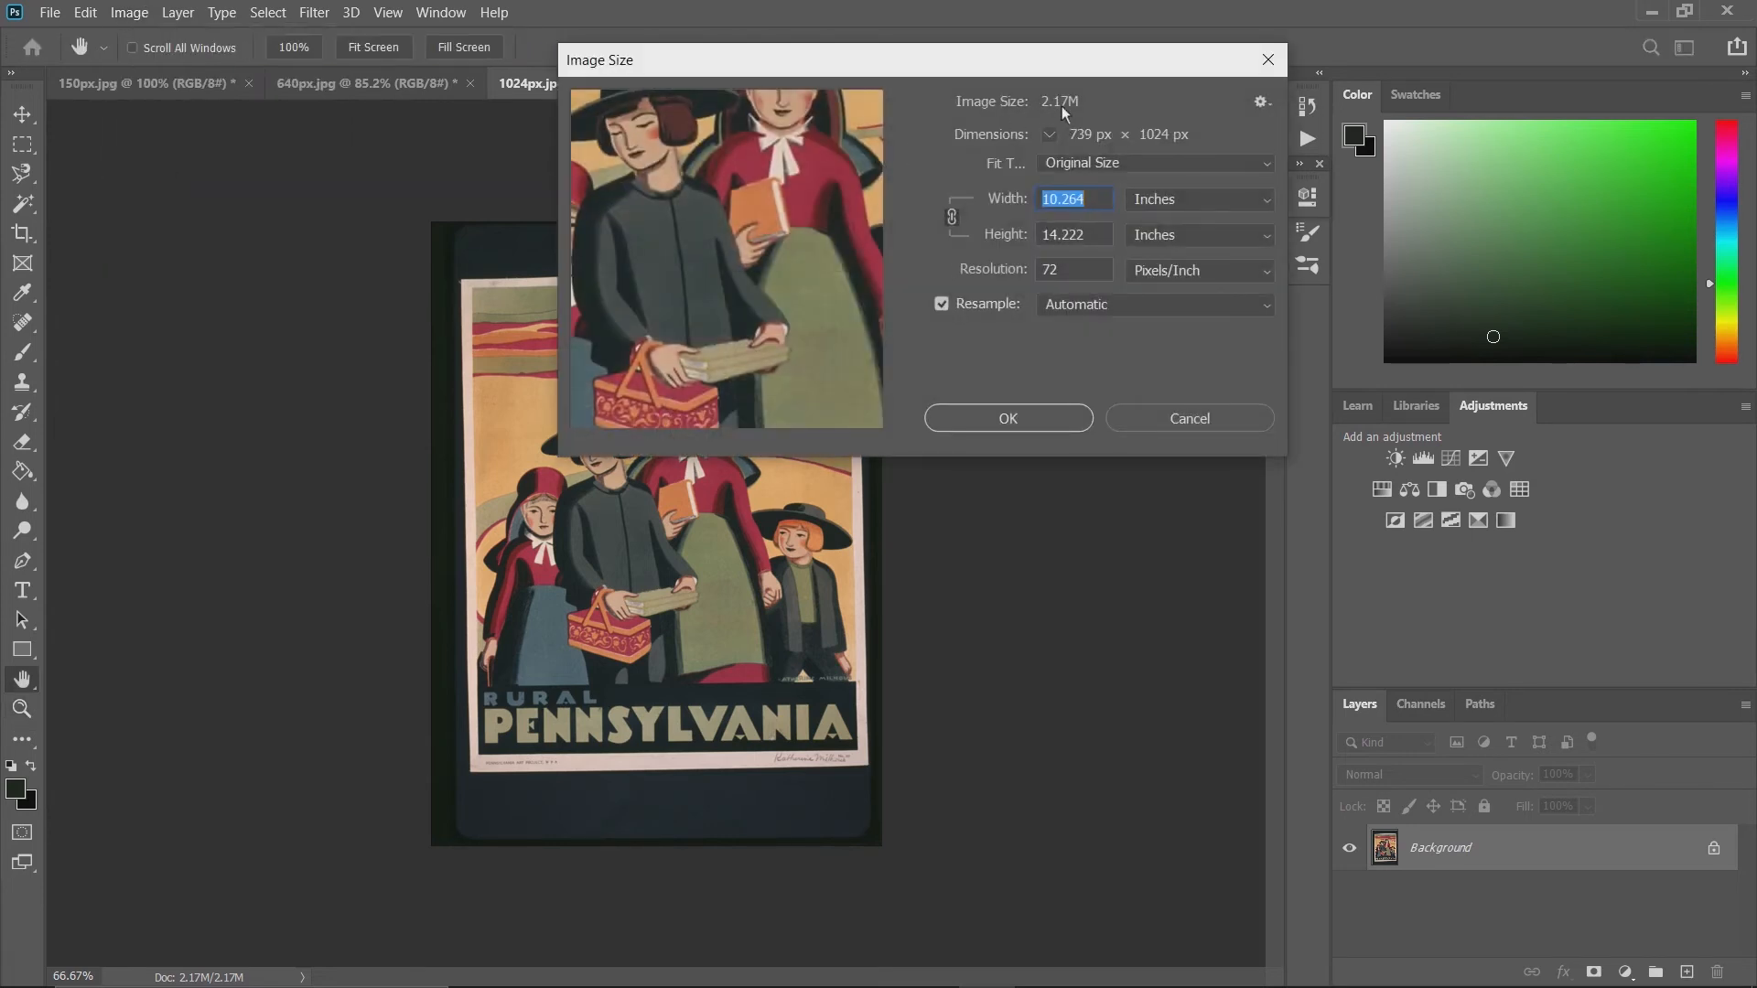
{"action": "left_click", "coordinate": [1106, 198]}
{"action": "type", "text": "11"}
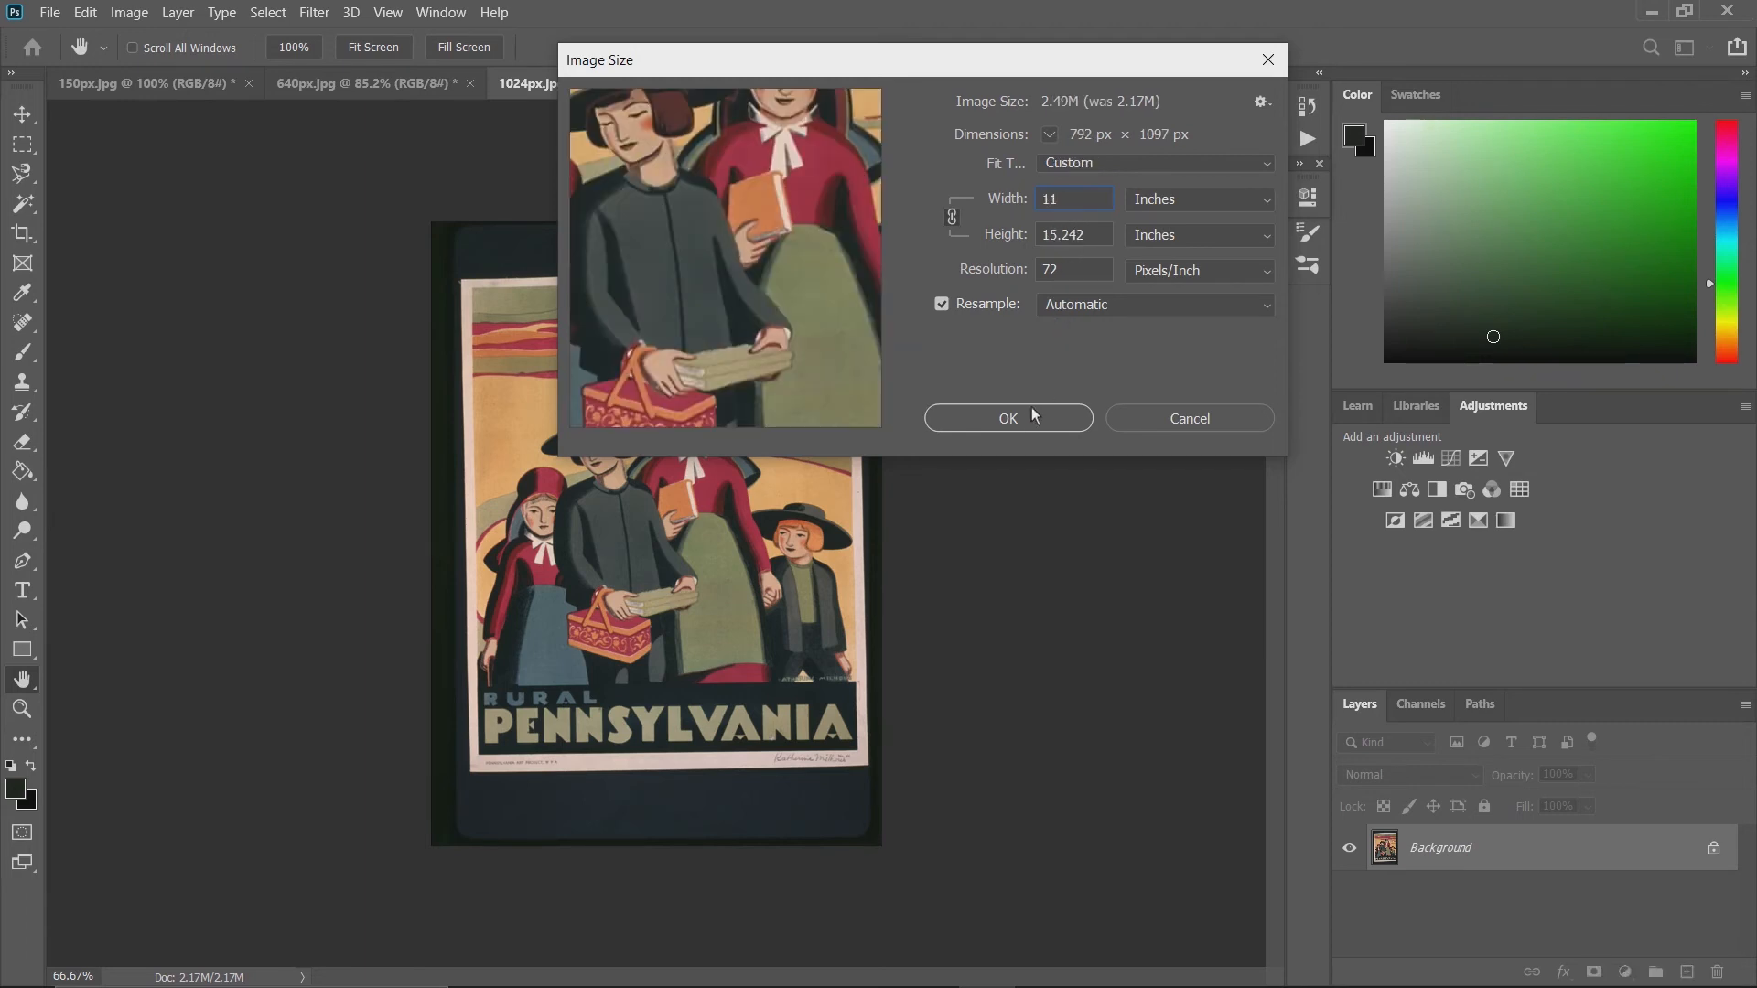
{"action": "left_click", "coordinate": [1029, 421]}
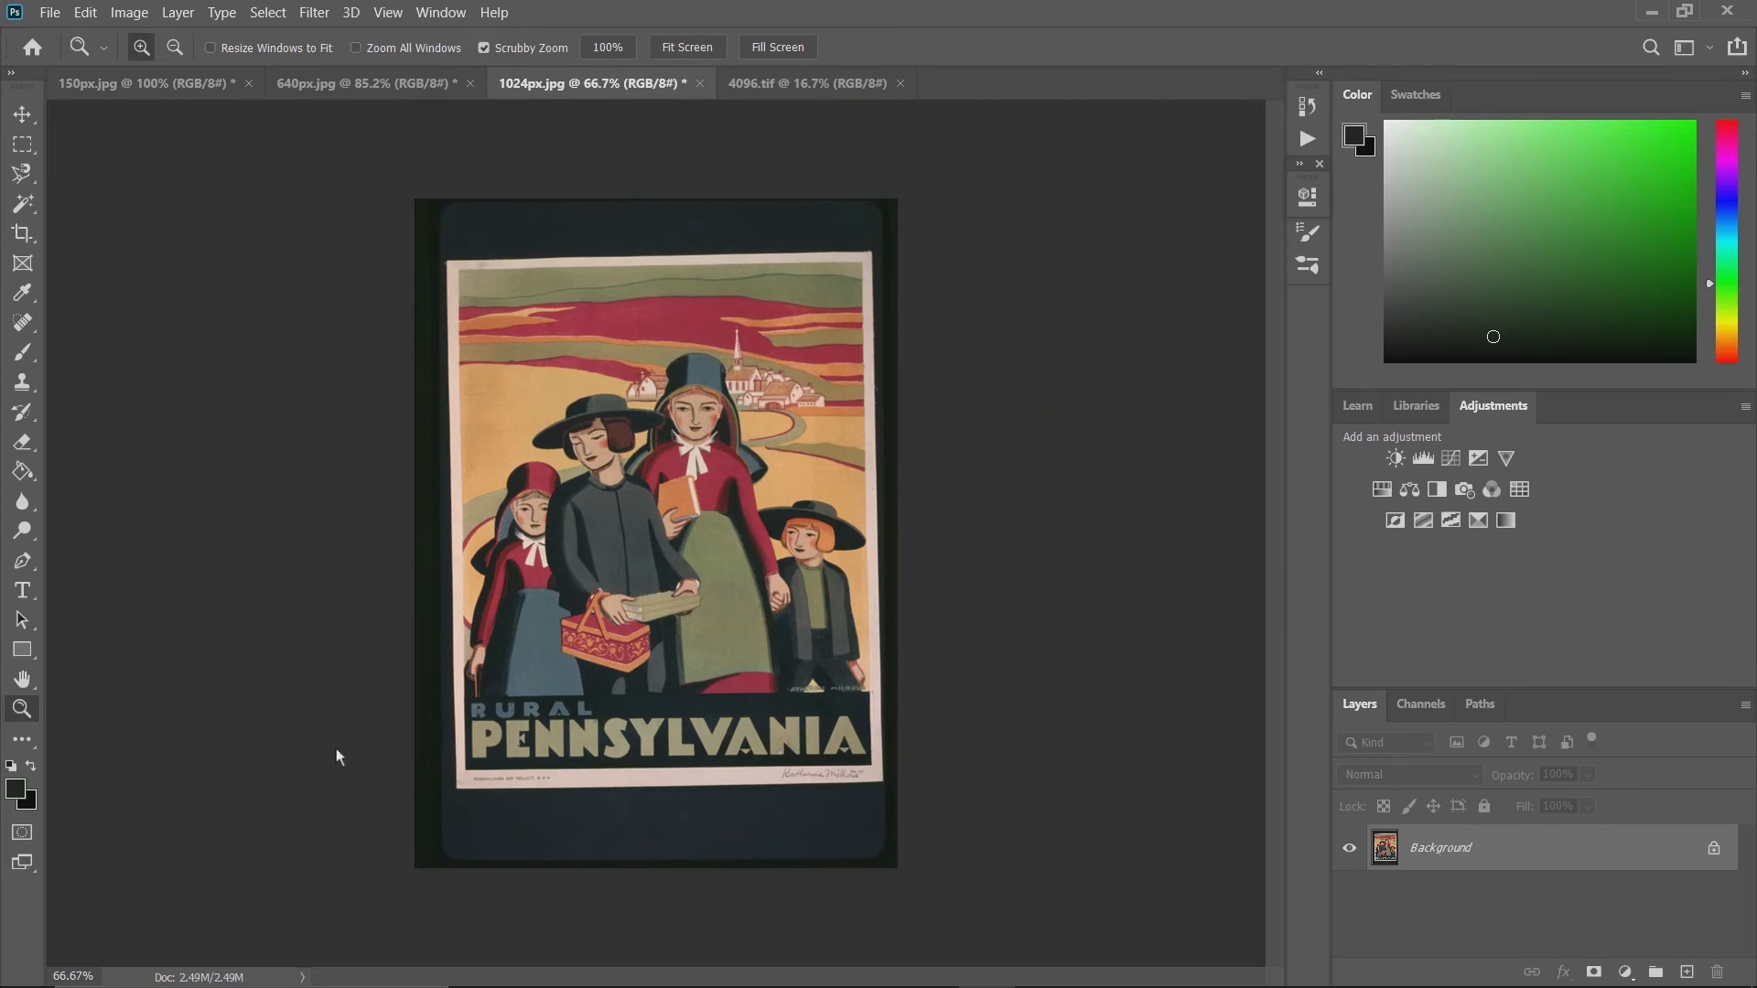
Examine the fine print at the foot of the 1024px.jpg poster at 300%, and return to the fit-to-screen view.
{"action": "left_click", "coordinate": [688, 49]}
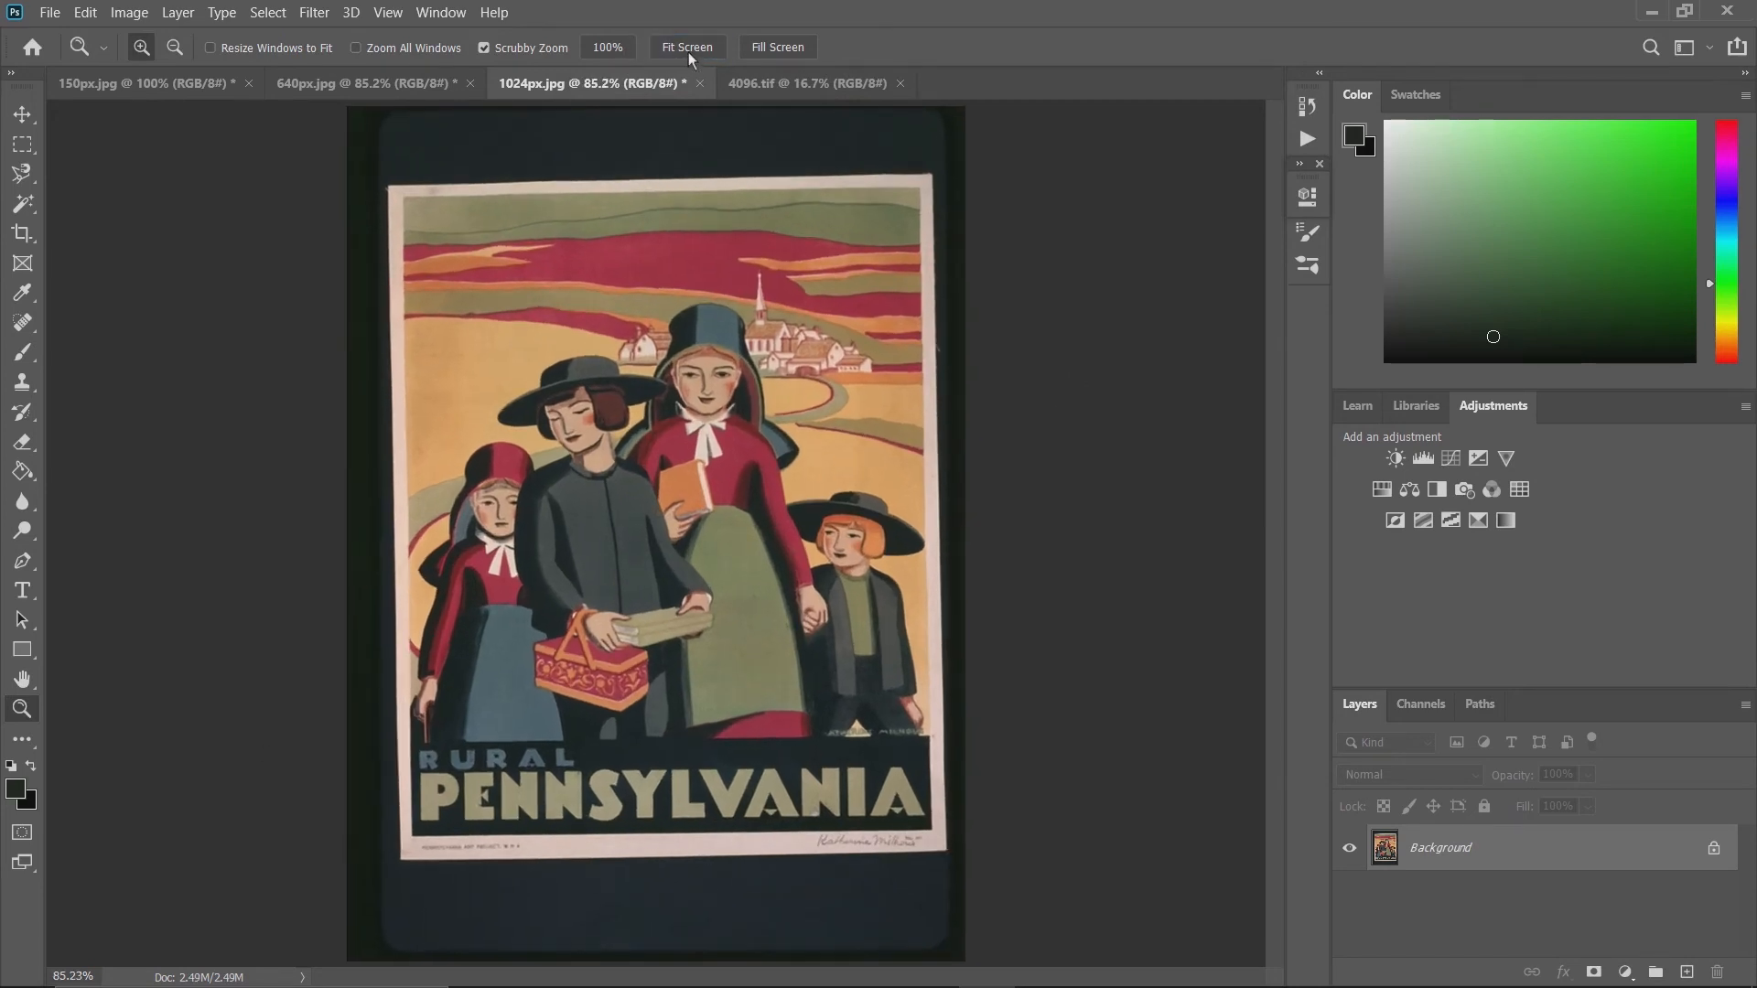
{"action": "left_click", "coordinate": [469, 851]}
{"action": "left_click", "coordinate": [446, 868]}
{"action": "left_click", "coordinate": [440, 865]}
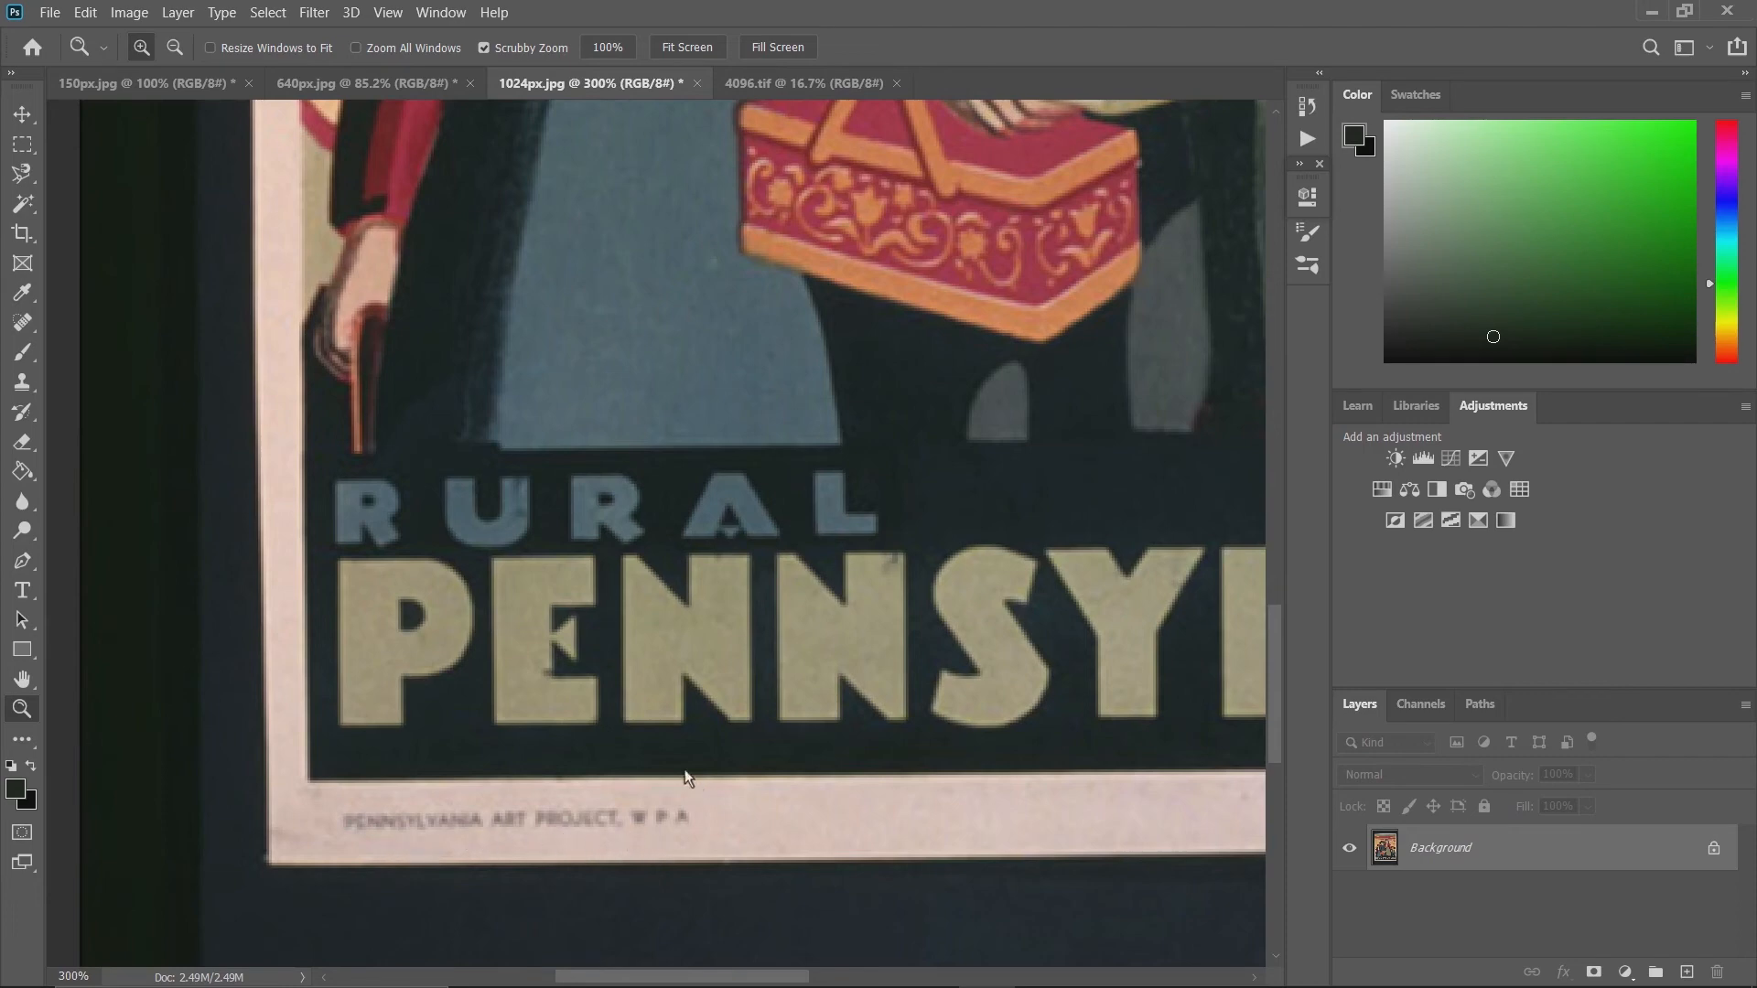
{"action": "left_click", "coordinate": [679, 46]}
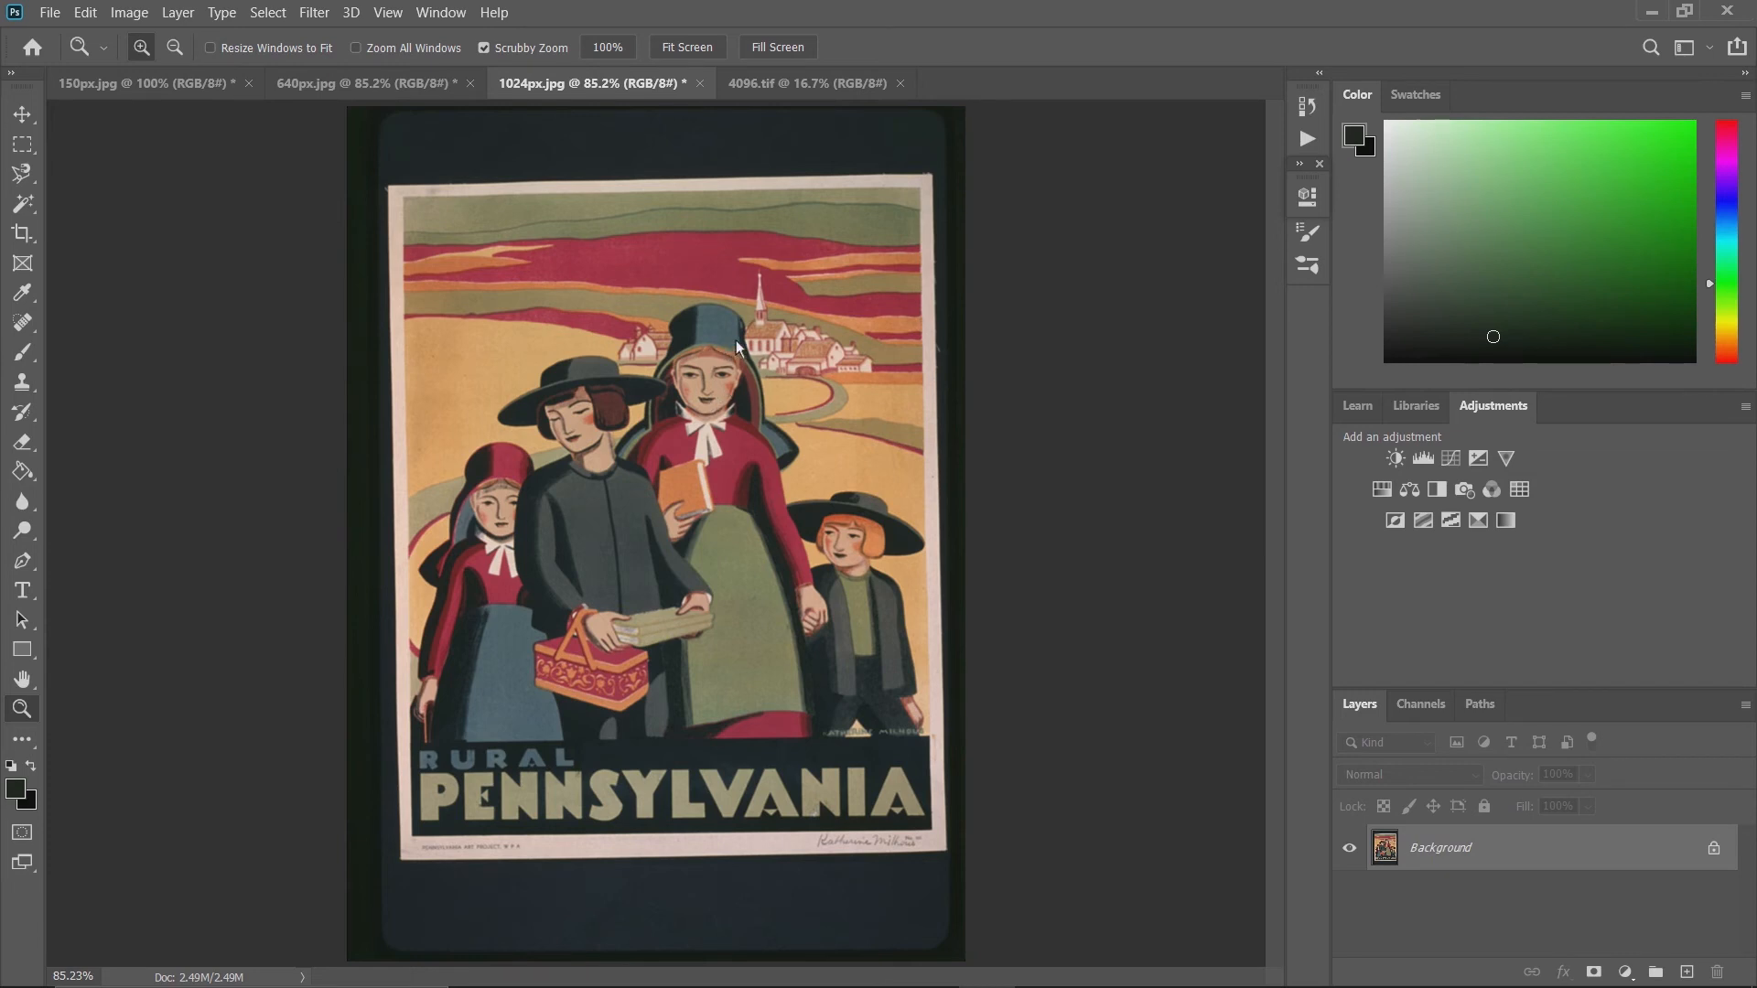
Resize the 4096.tif poster with Image Size to 22 inches wide at 300 pixels/inch, keeping its proportions.
{"action": "left_click", "coordinate": [761, 88]}
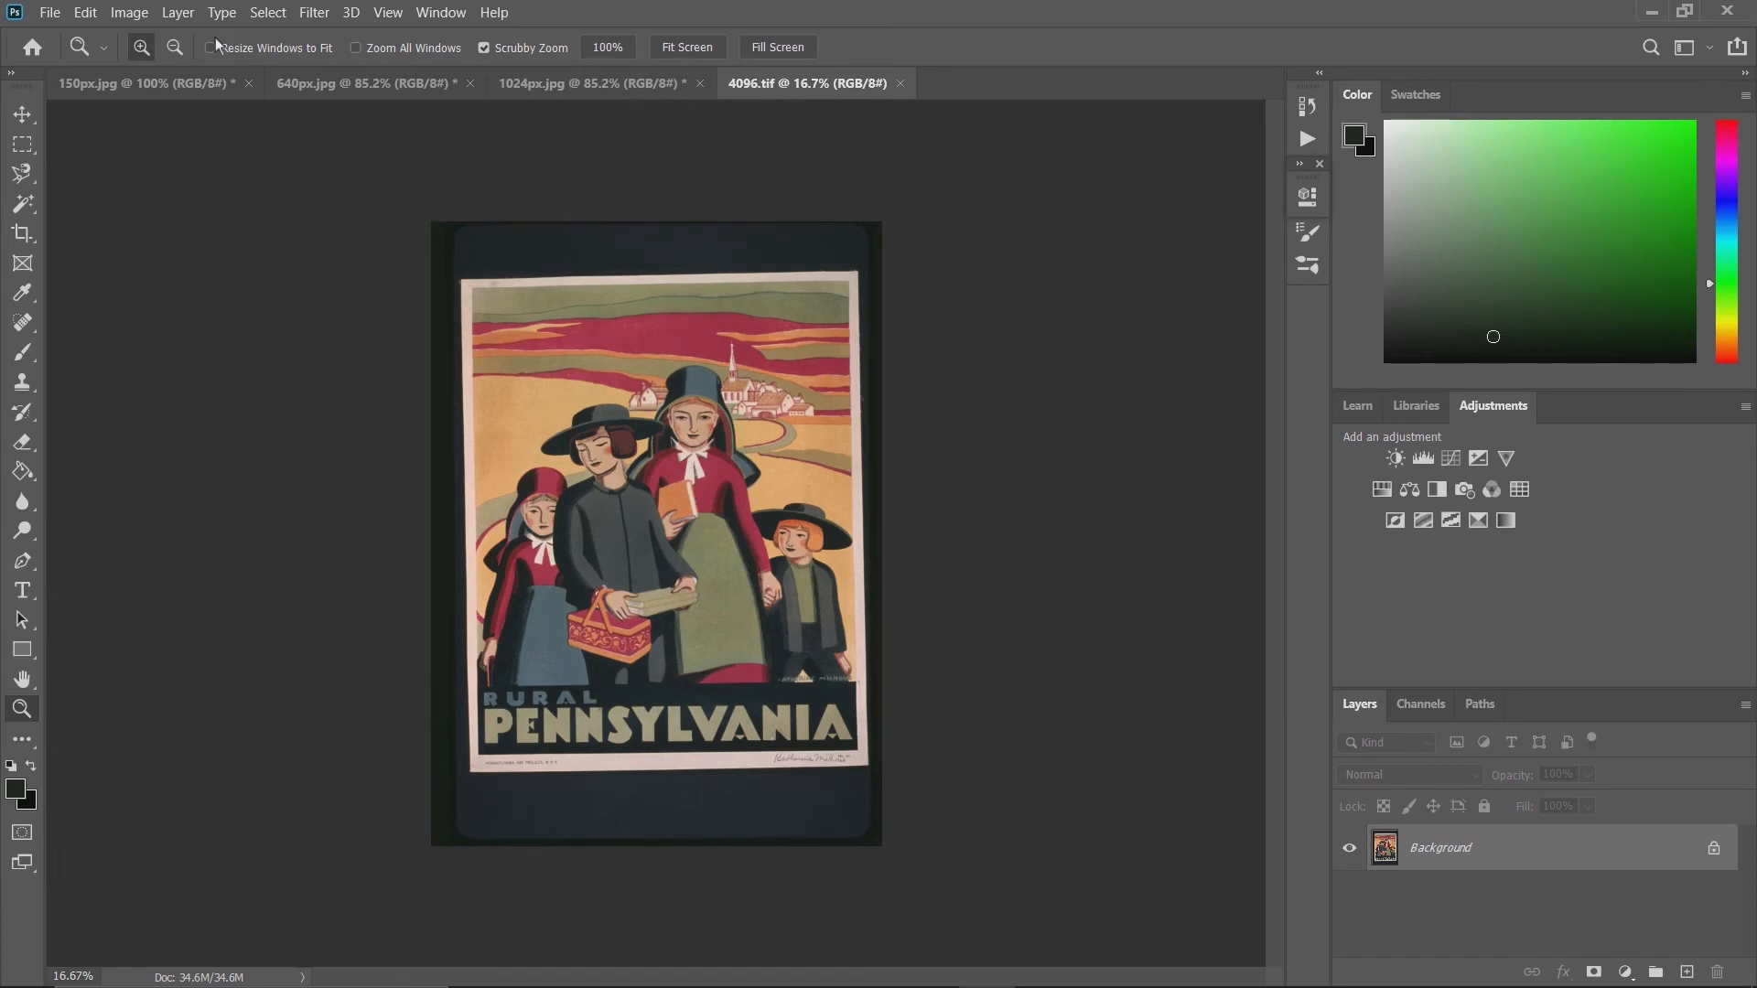
{"action": "left_click", "coordinate": [129, 12]}
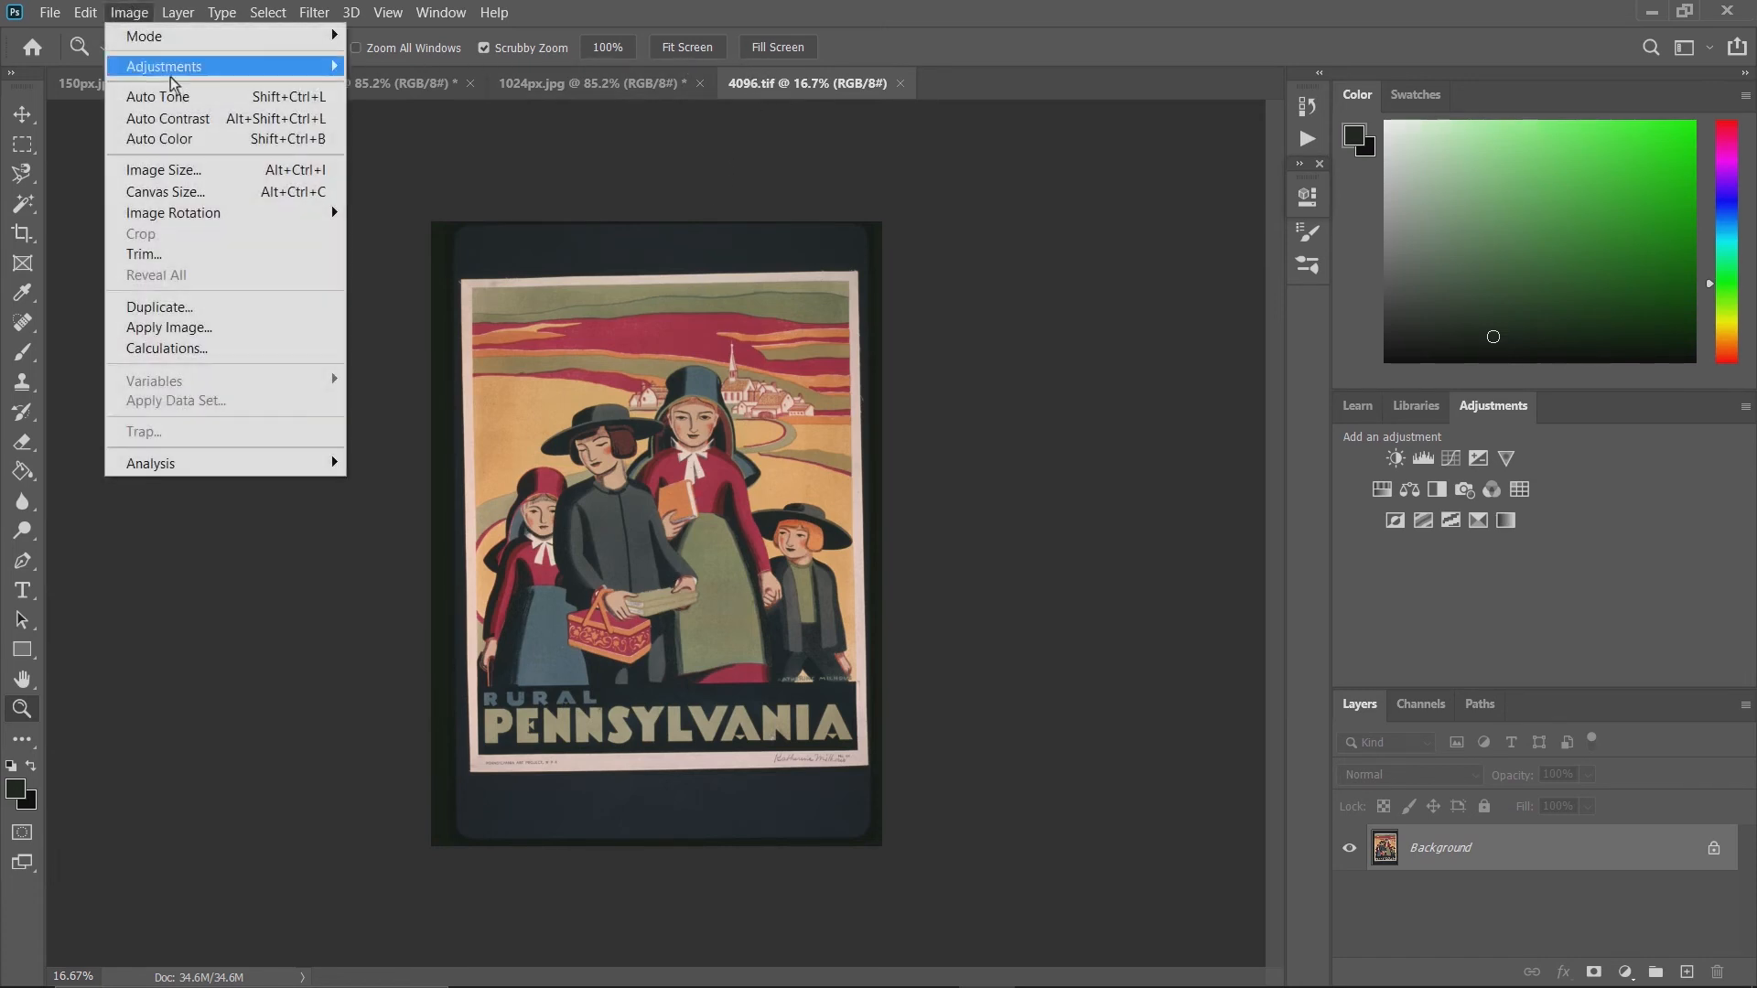
{"action": "left_click", "coordinate": [174, 170]}
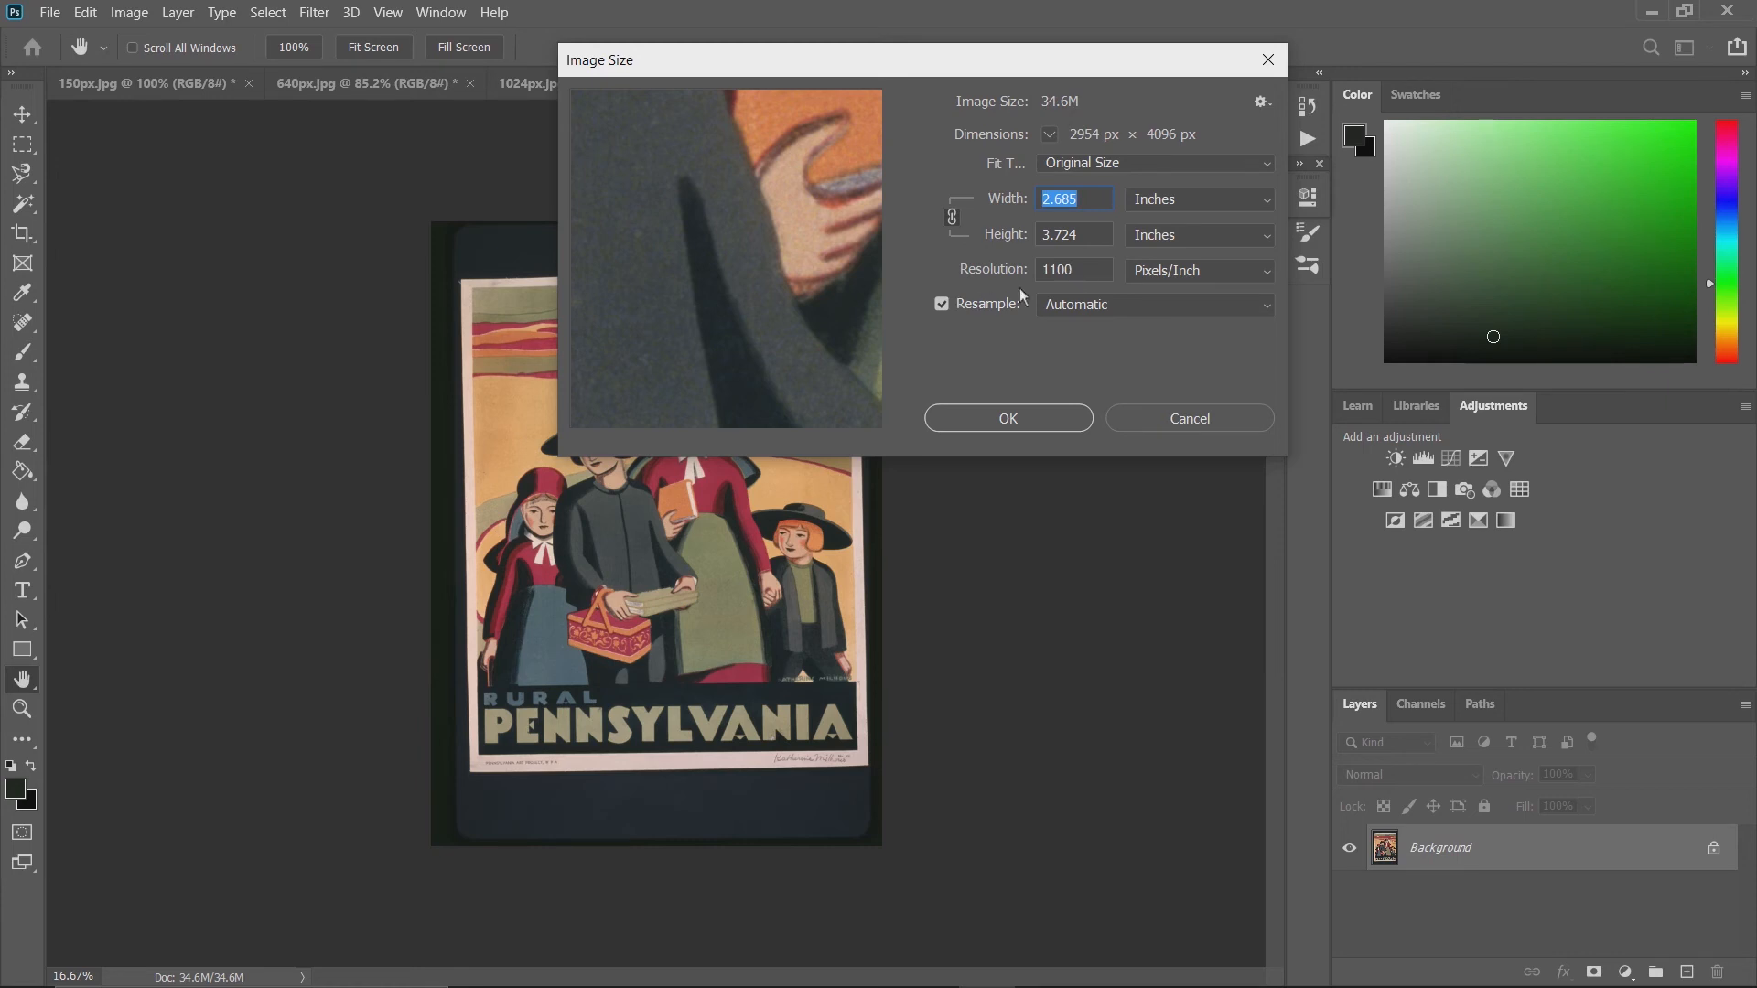
{"action": "left_click", "coordinate": [1080, 274]}
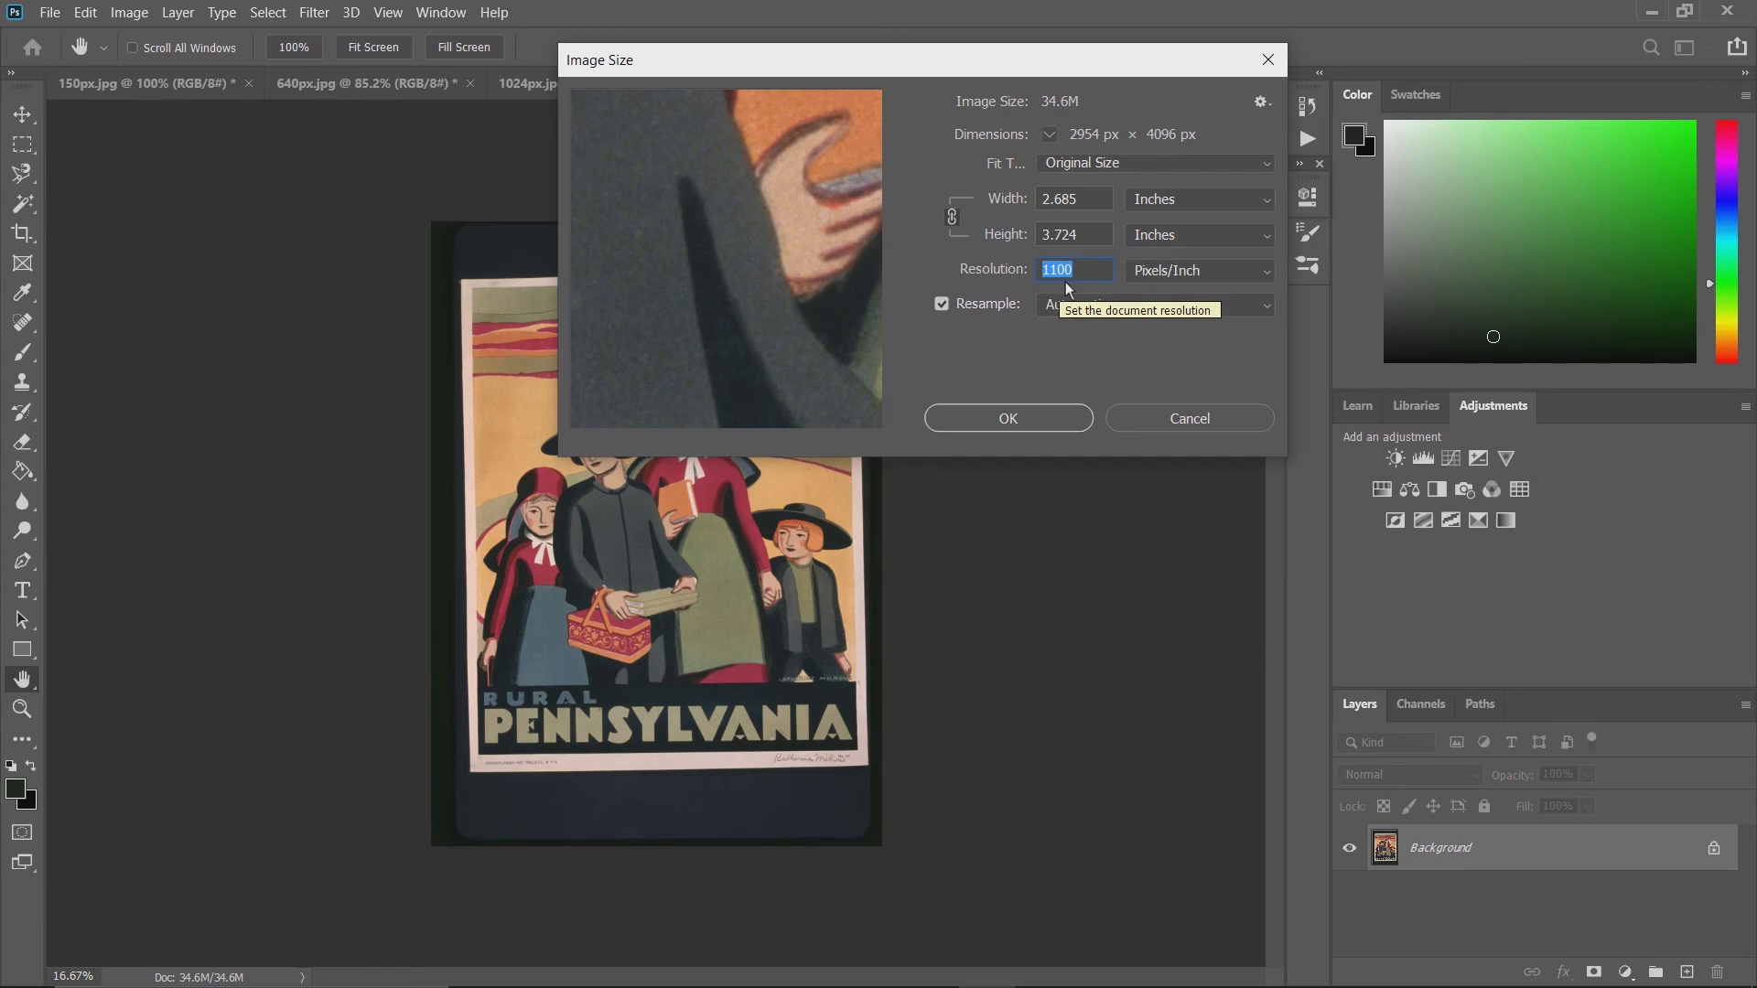
{"action": "type", "text": "3"}
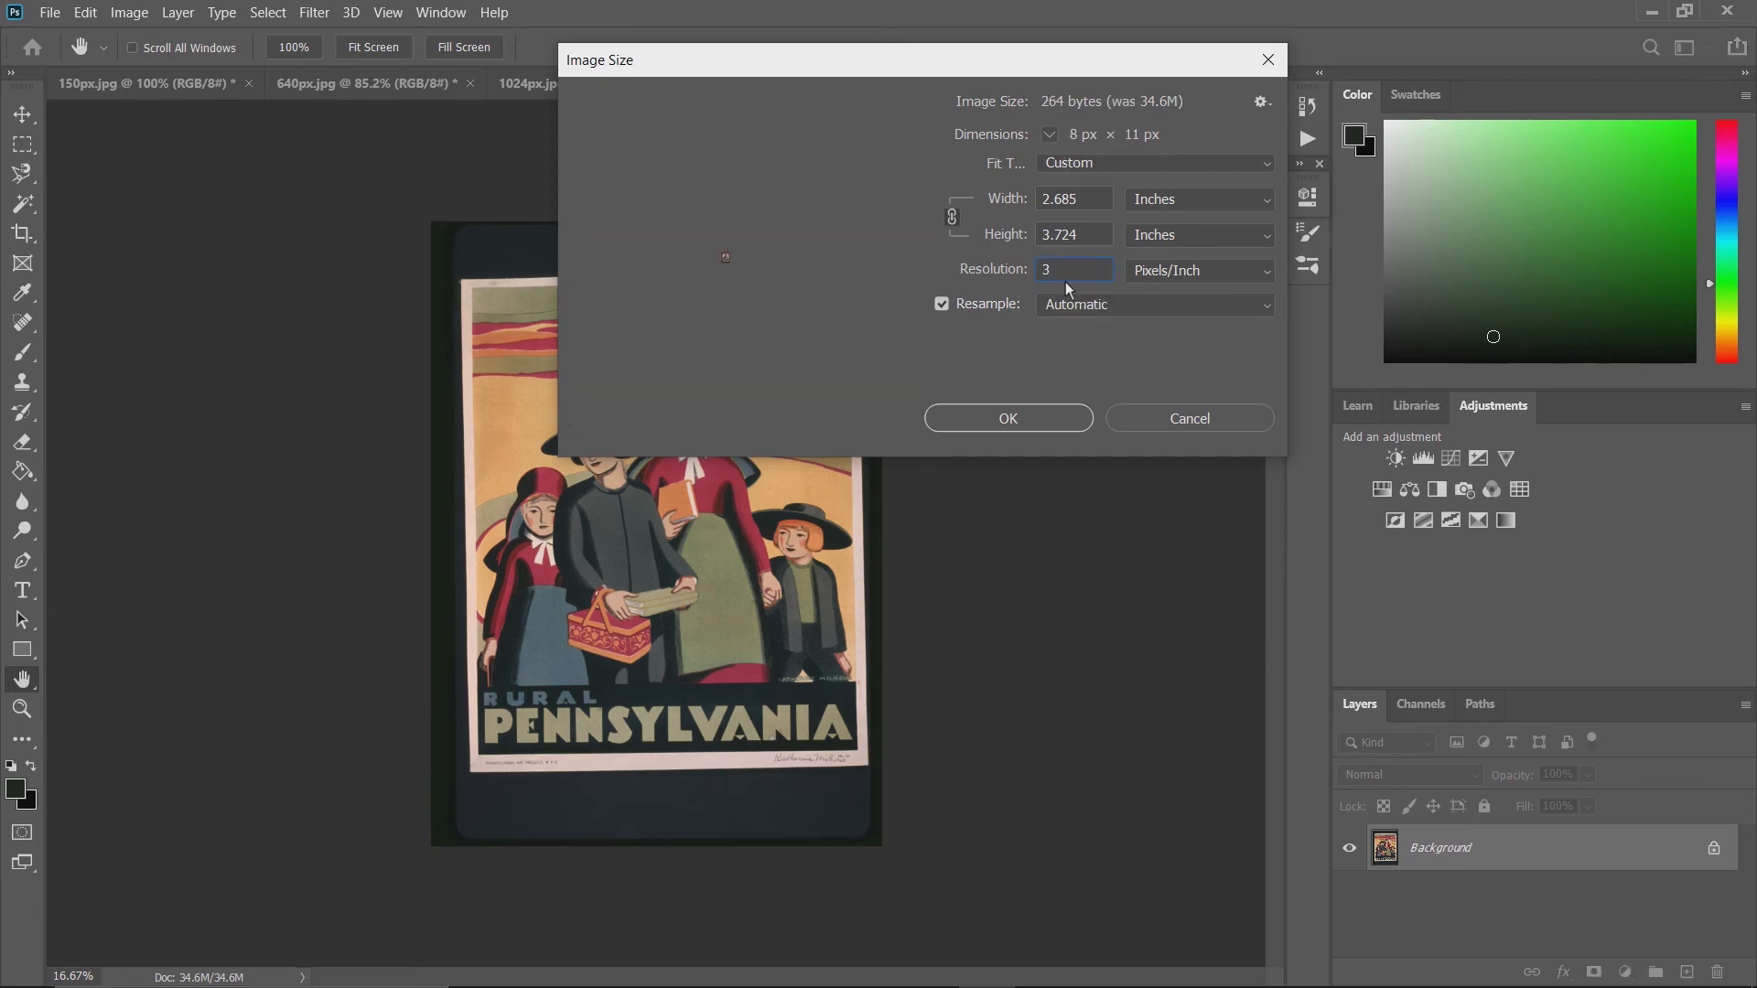
{"action": "type", "text": "00"}
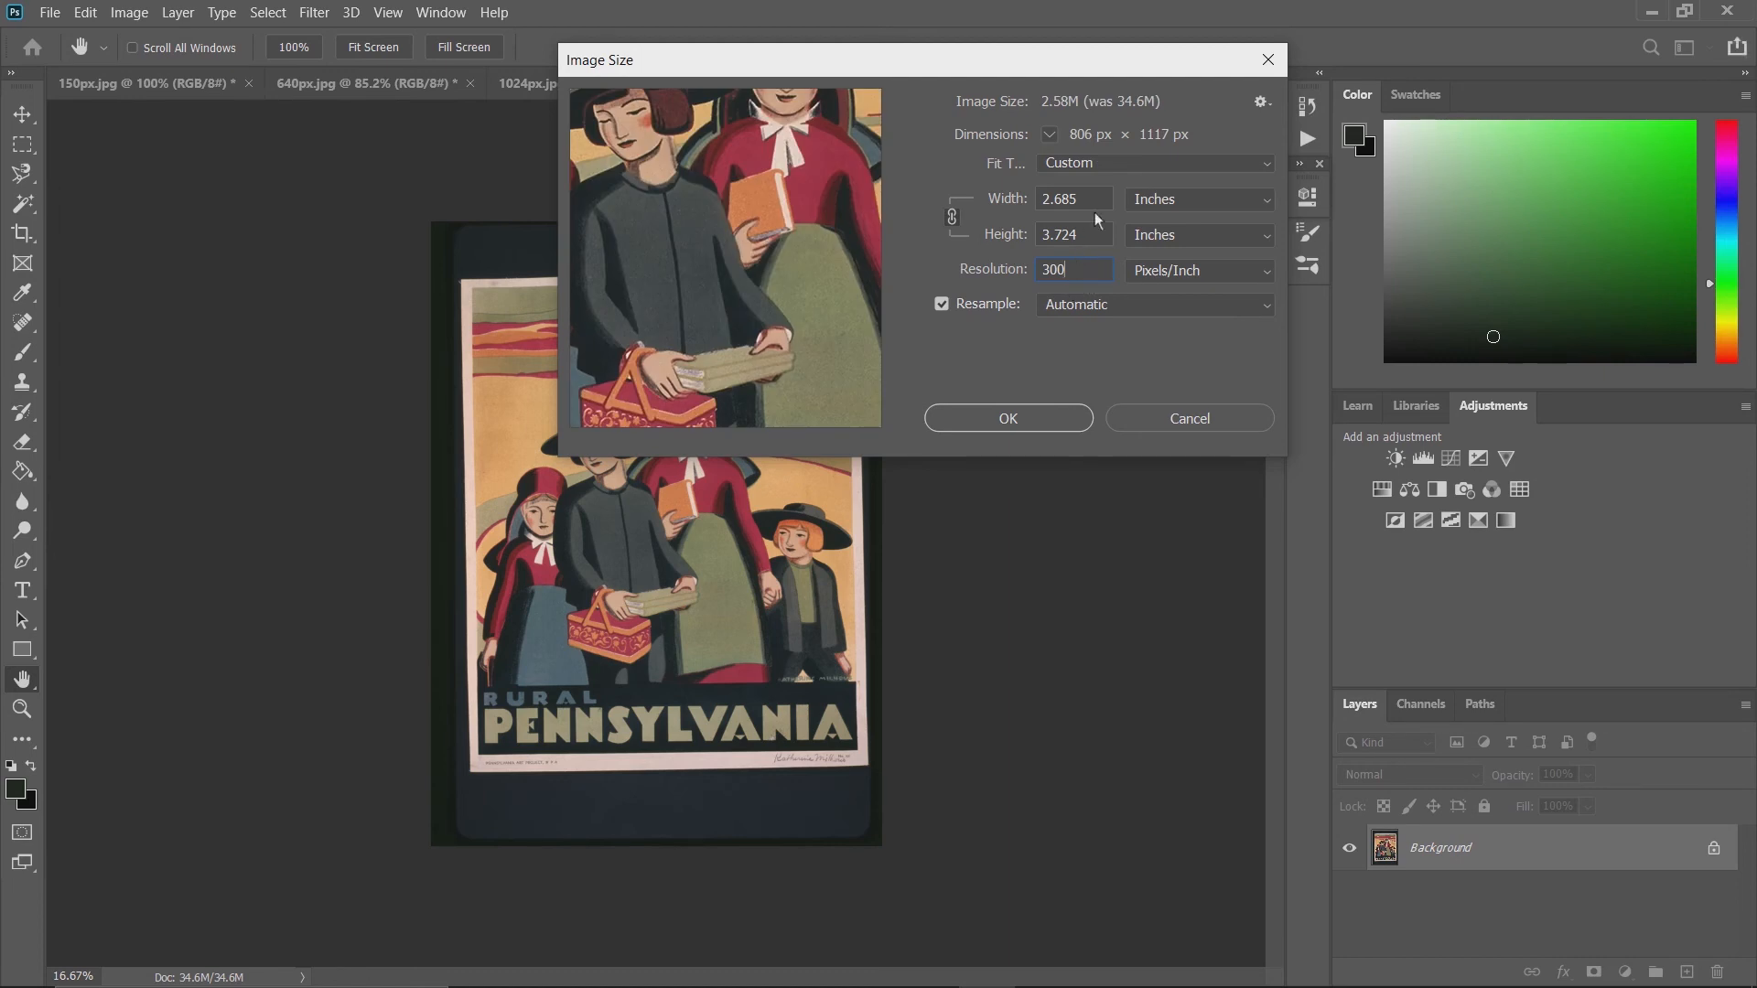
{"action": "left_click", "coordinate": [1149, 201]}
{"action": "left_click", "coordinate": [1098, 207]}
{"action": "type", "text": "22"}
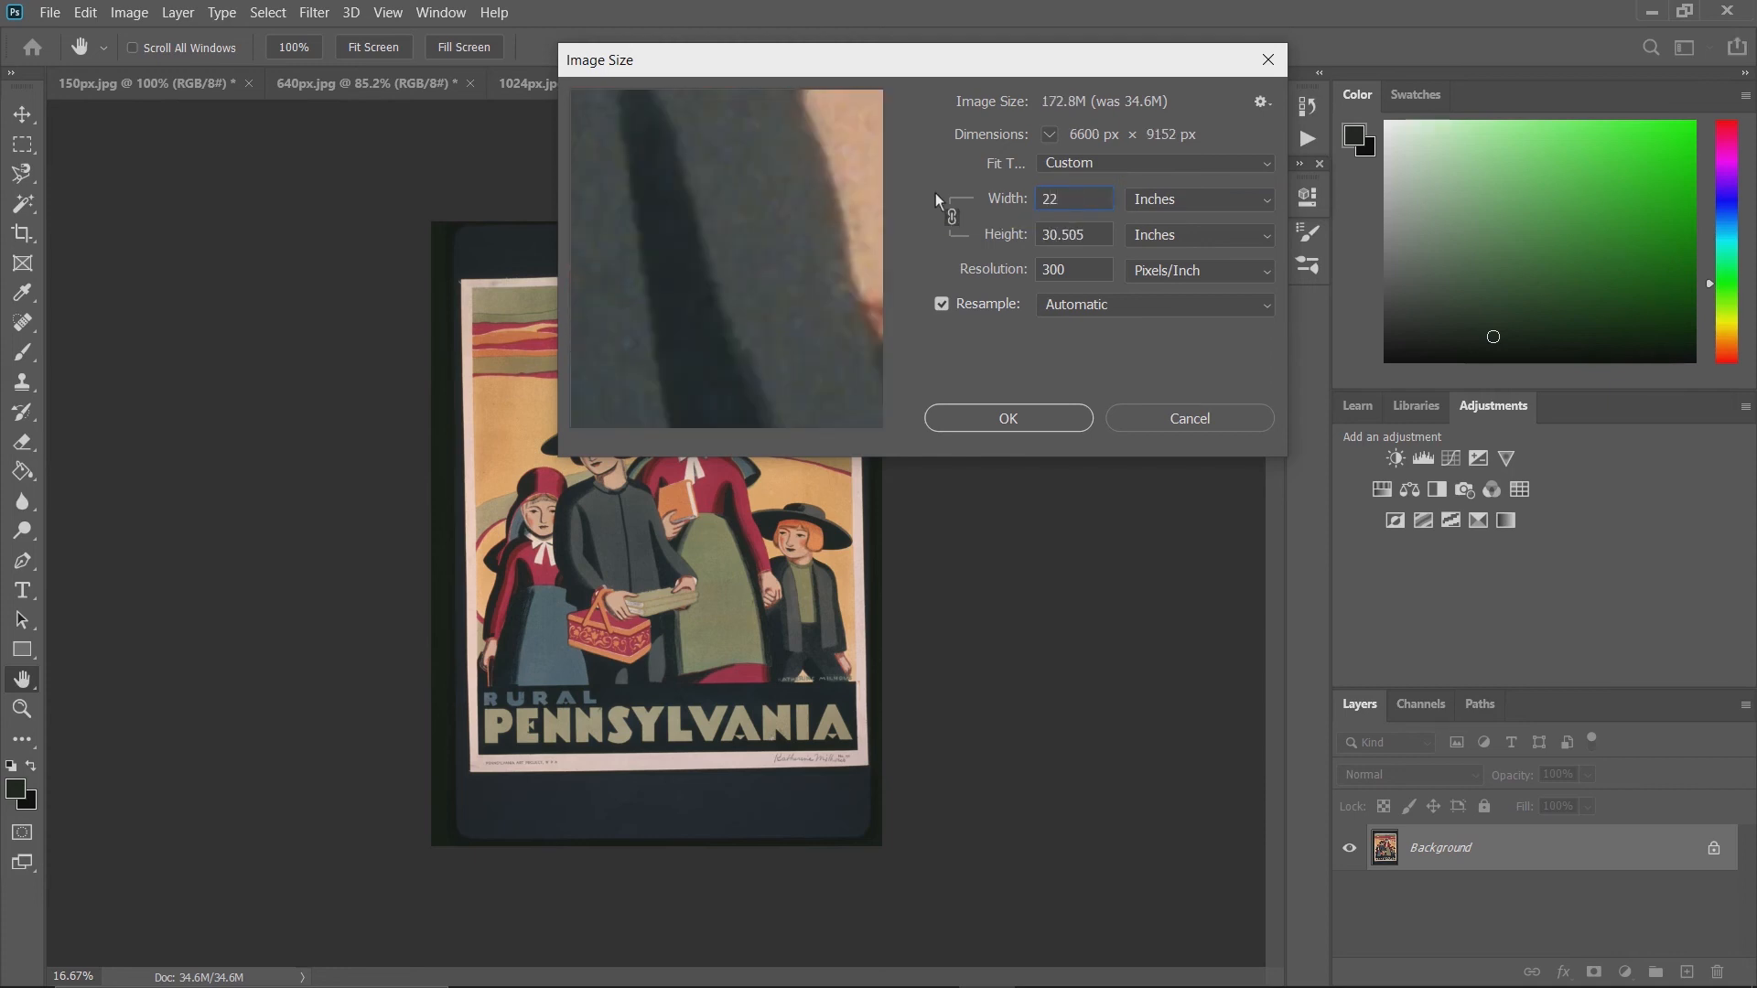
{"action": "left_click", "coordinate": [984, 423]}
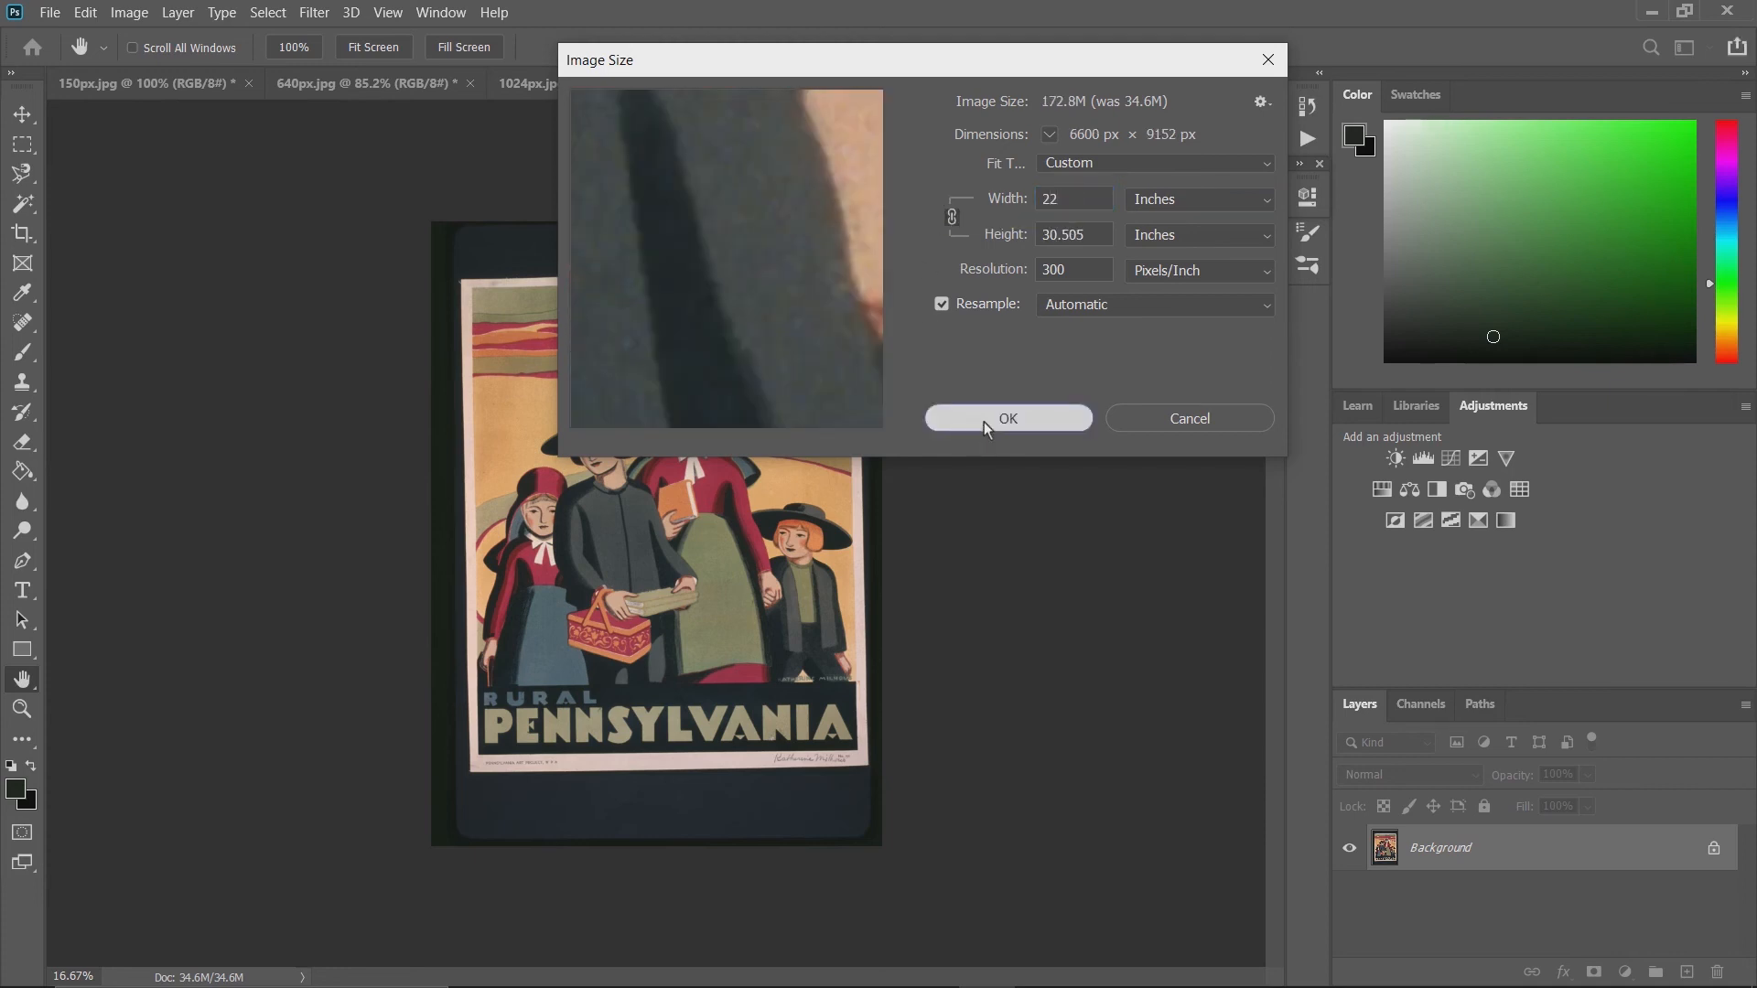
Examine the fine print at the foot of the 4096.tif poster at 200%, and return to the fit-to-screen view.
{"action": "key", "text": "z"}
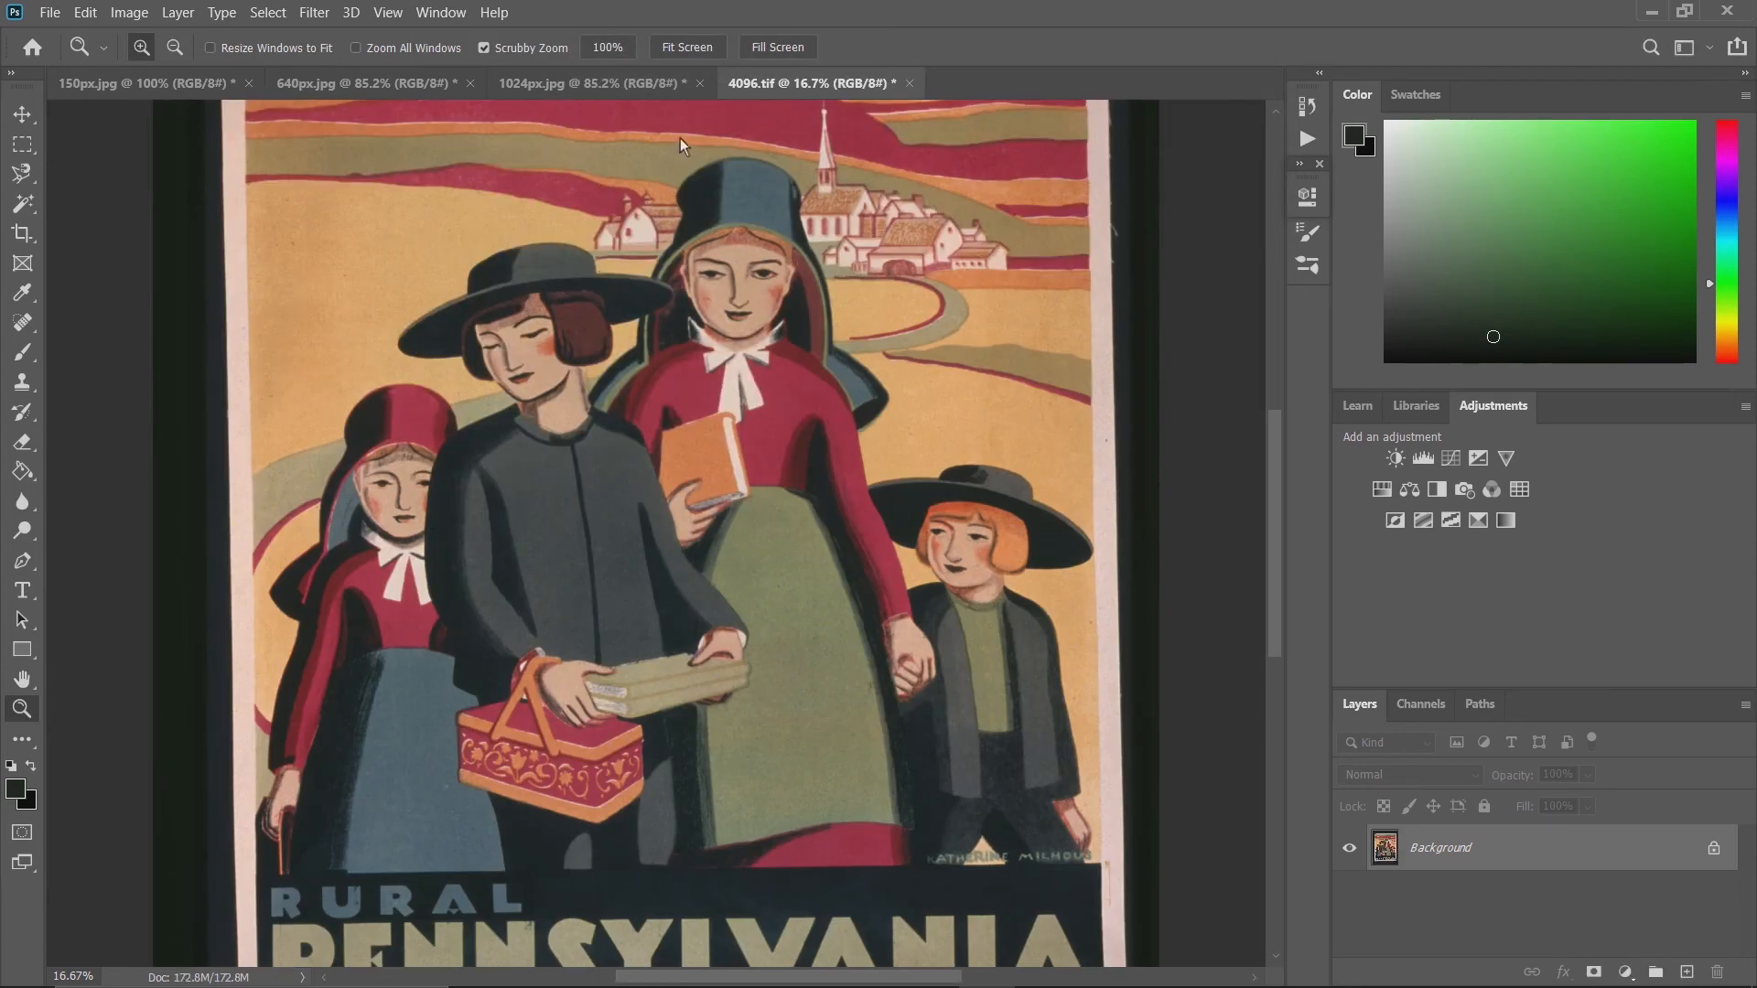
{"action": "scroll", "coordinate": [552, 523], "scroll_direction": "down", "scroll_amount": 5}
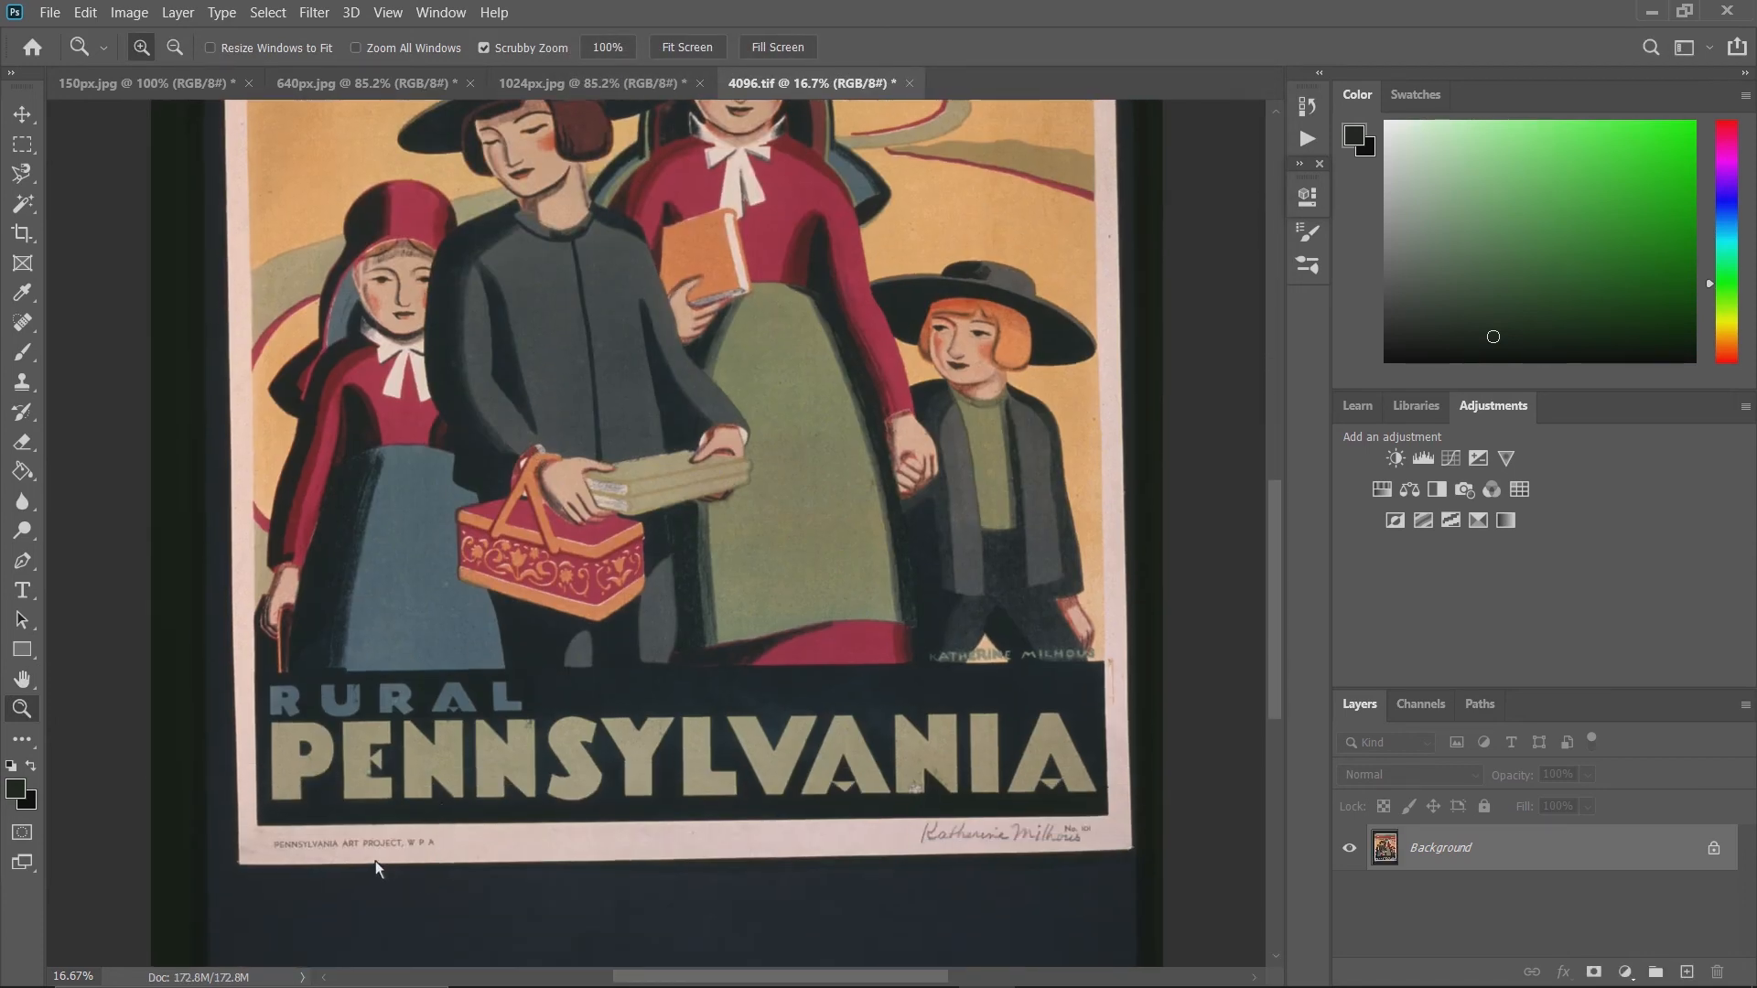
{"action": "left_click", "coordinate": [375, 860]}
{"action": "left_click", "coordinate": [338, 831]}
{"action": "left_click", "coordinate": [283, 854]}
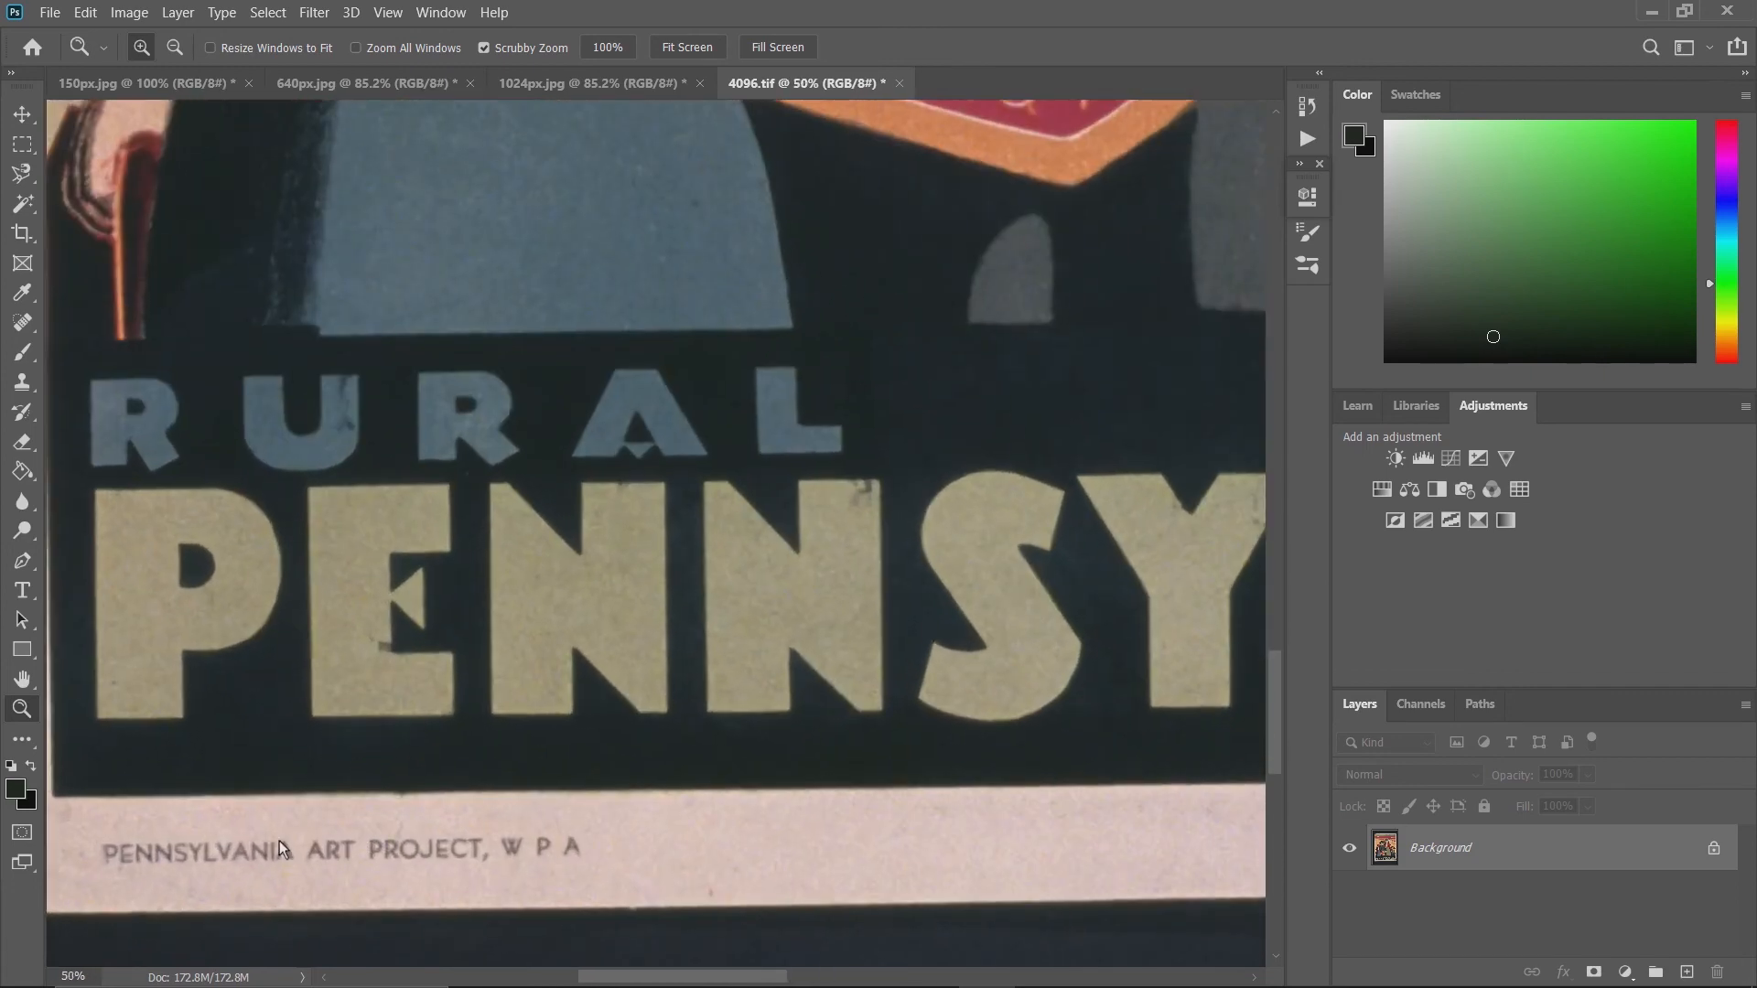
{"action": "left_click", "coordinate": [278, 844]}
{"action": "left_click", "coordinate": [284, 844]}
{"action": "left_click", "coordinate": [349, 844]}
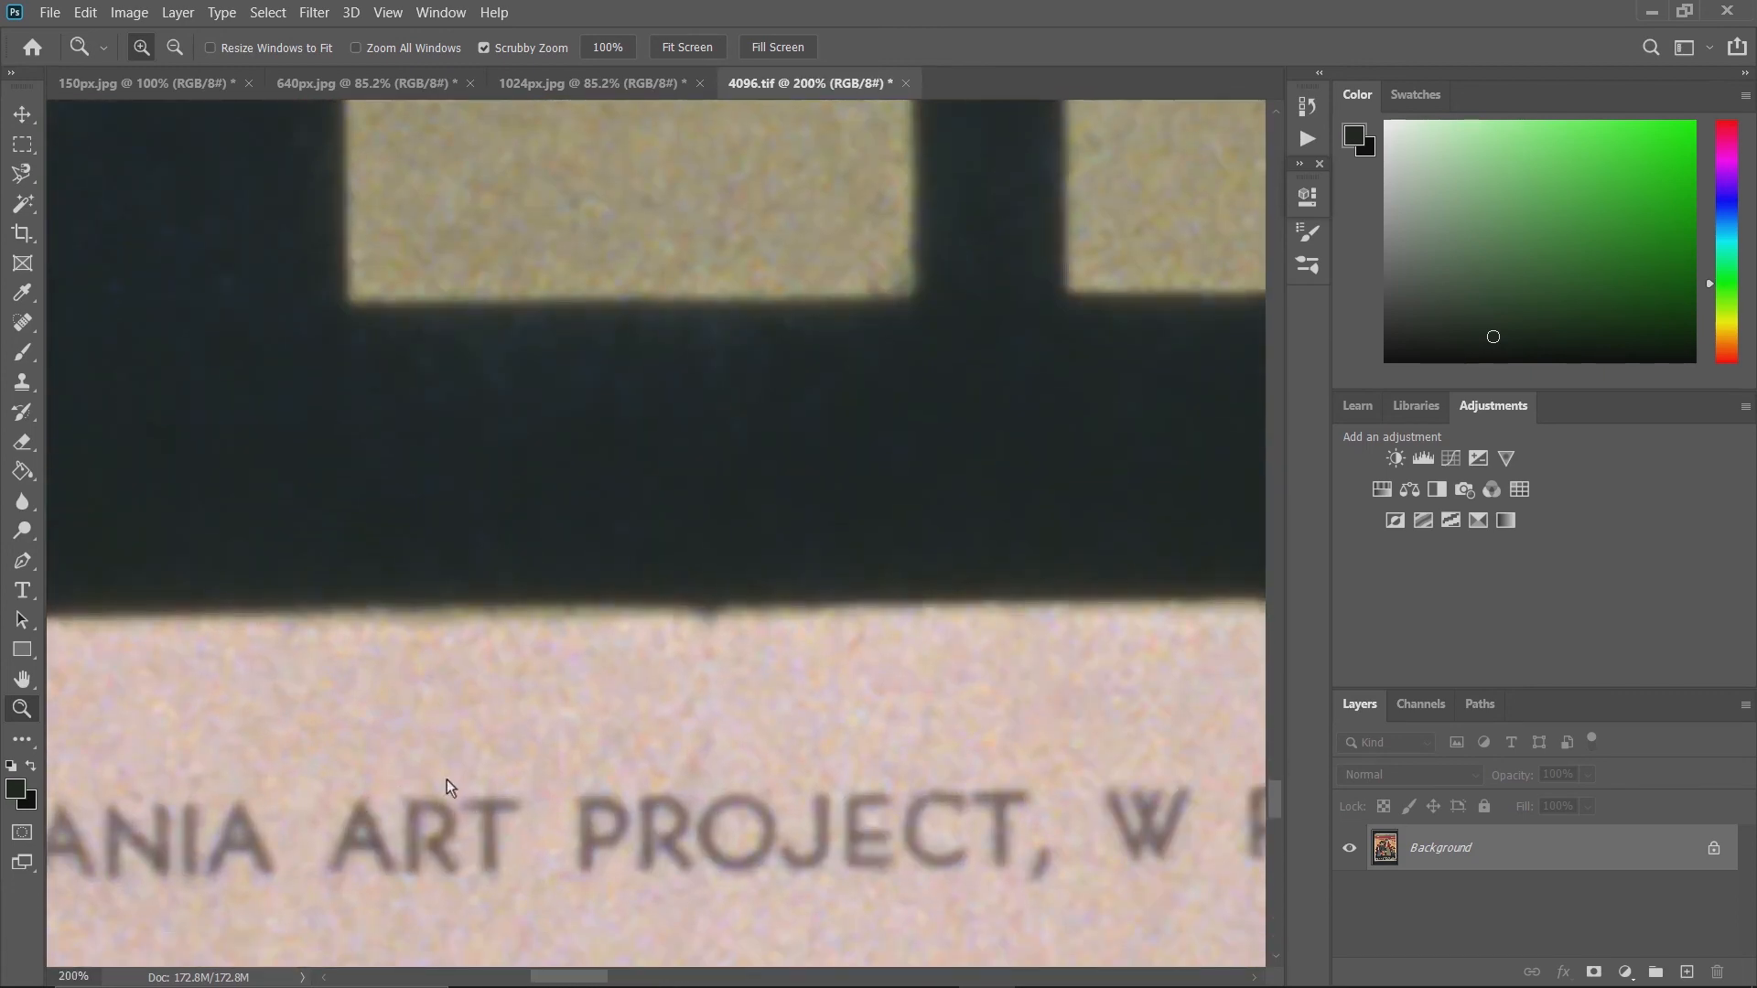
{"action": "scroll", "coordinate": [489, 712], "scroll_direction": "down", "scroll_amount": 1}
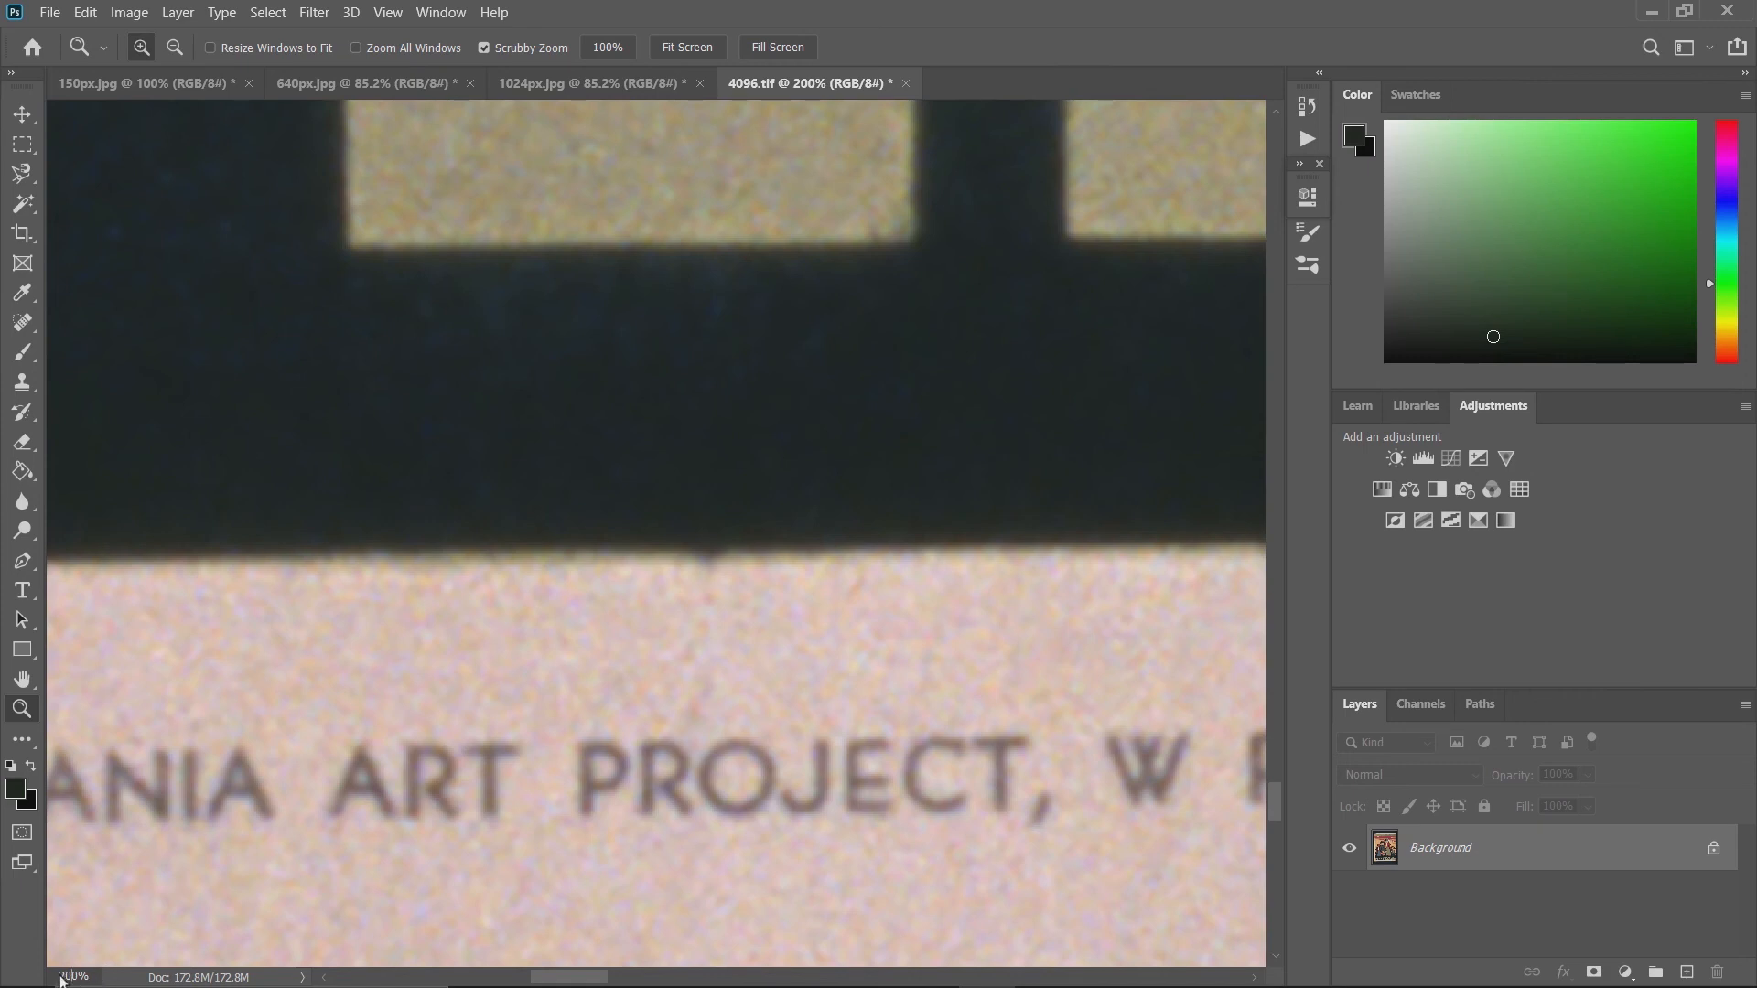
{"action": "left_click", "coordinate": [99, 979]}
{"action": "left_click", "coordinate": [699, 45]}
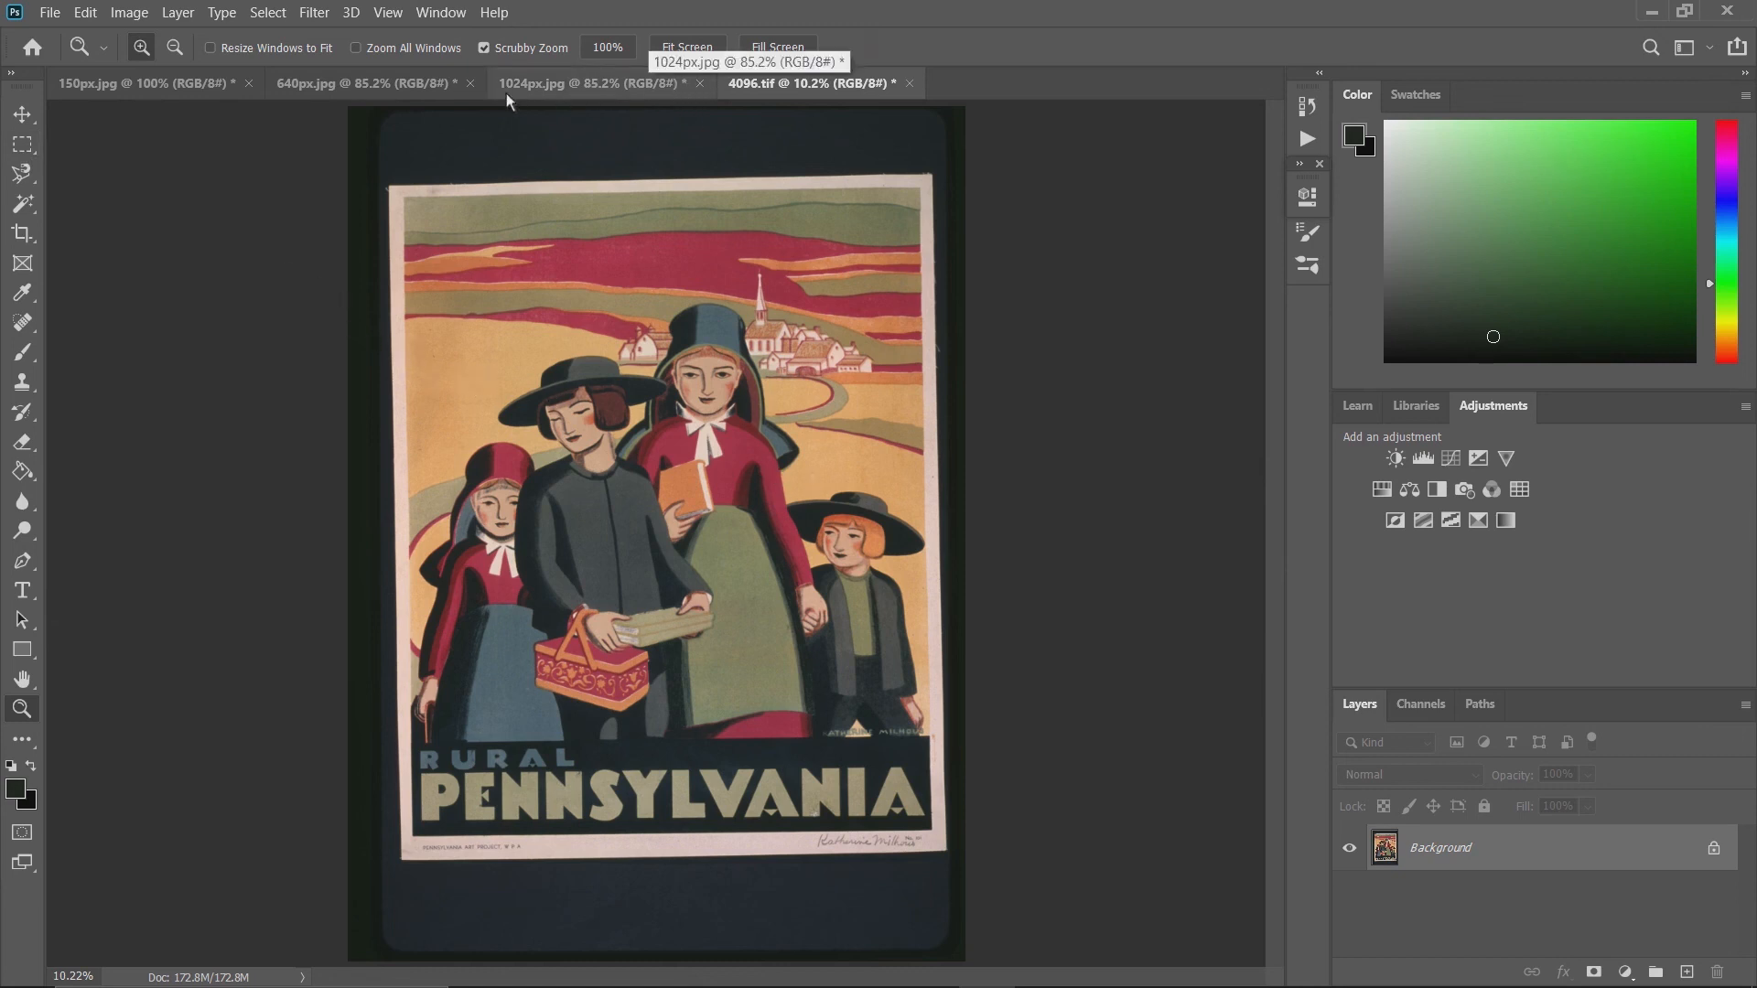
Compare the enlarged 150px.jpg poster with the 4096.tif poster, ending on 4096.tif.
{"action": "left_click", "coordinate": [212, 80]}
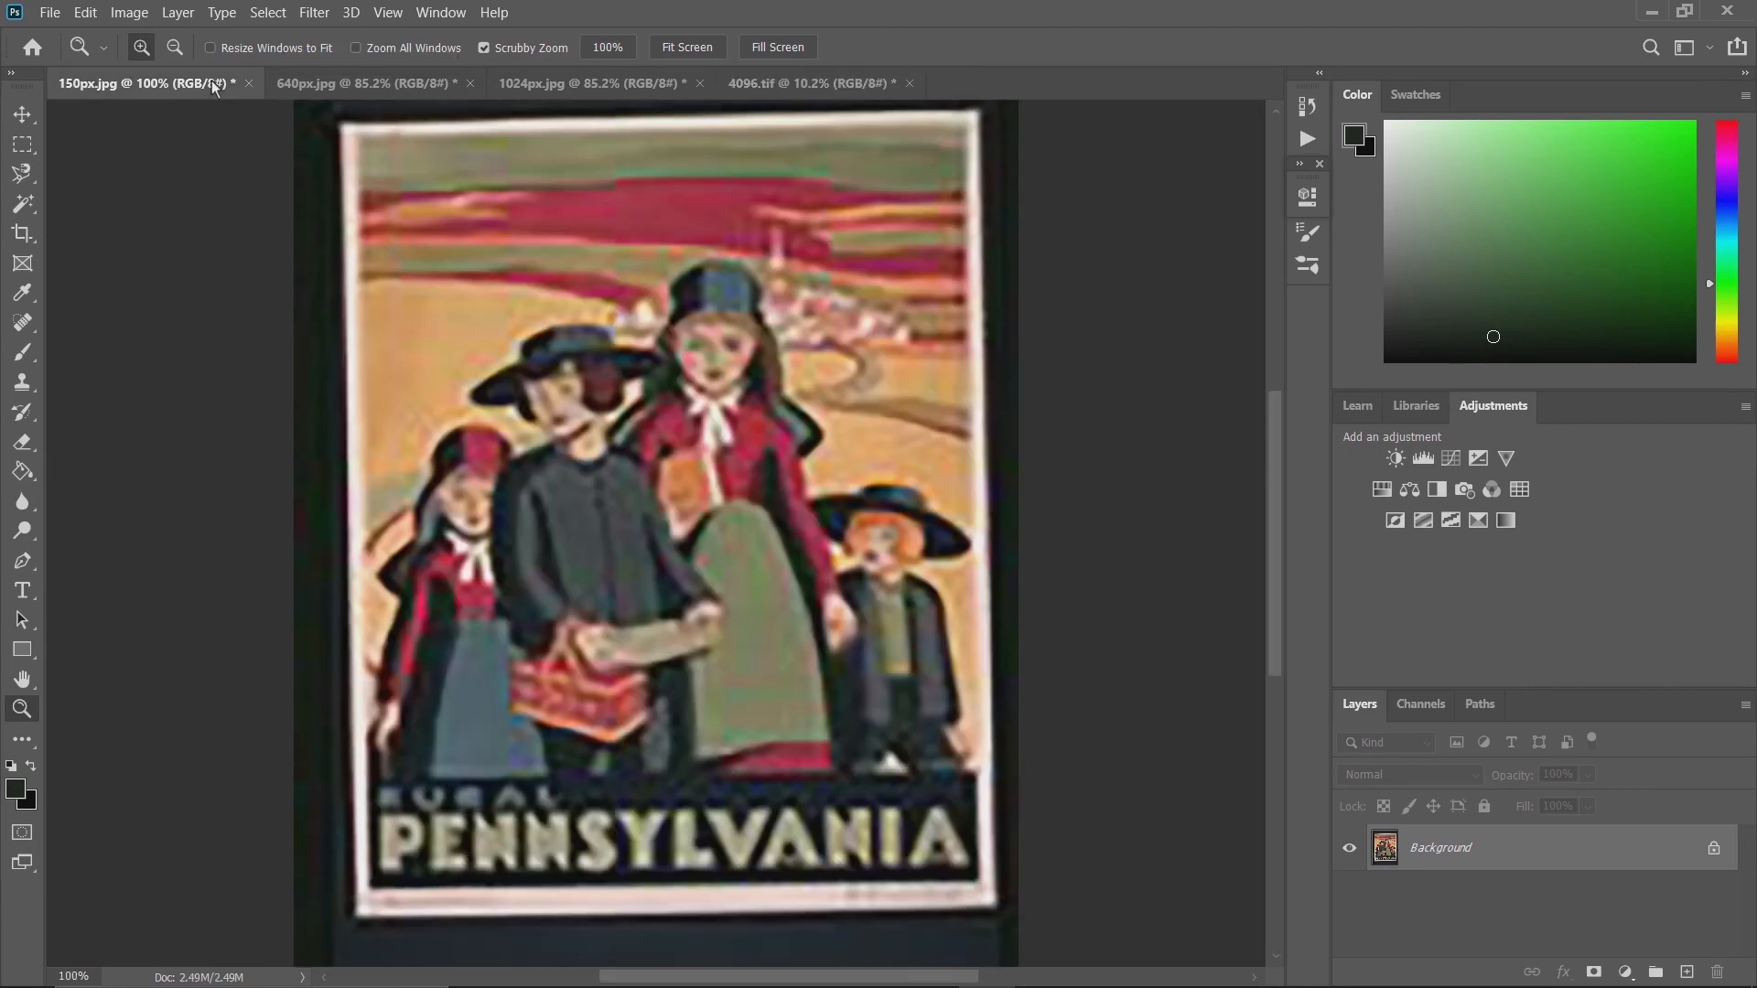
{"action": "left_click", "coordinate": [783, 81]}
{"action": "left_click", "coordinate": [197, 84]}
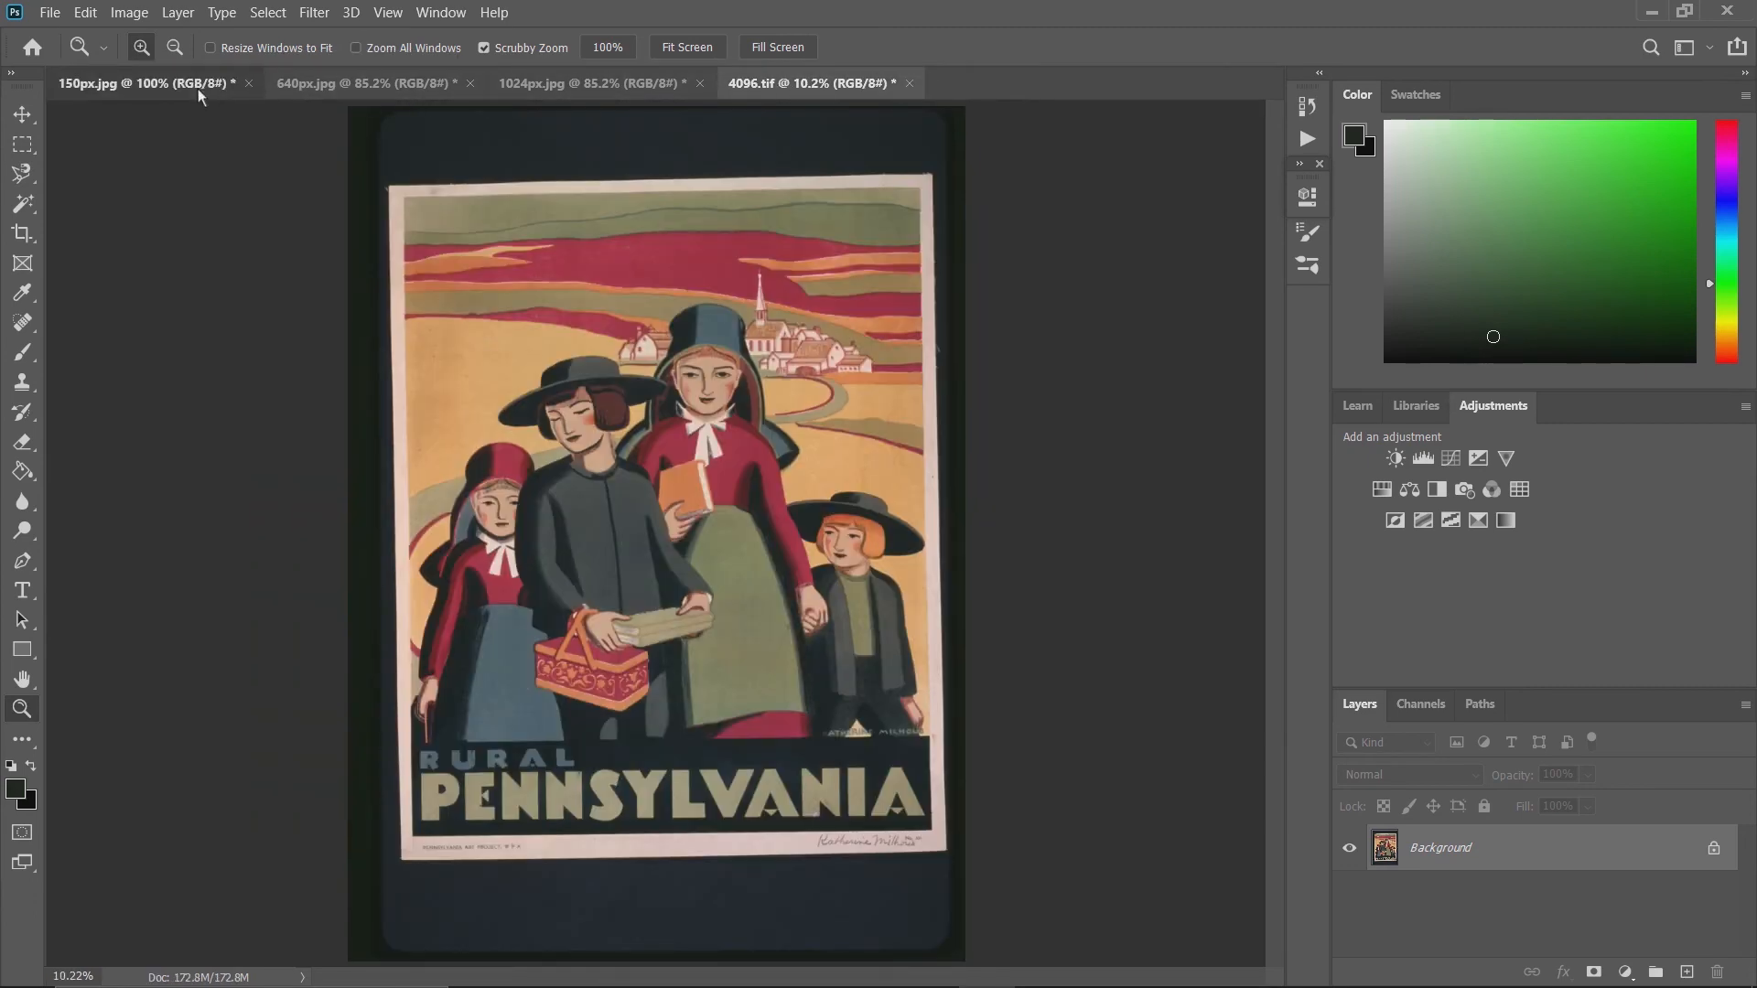
{"action": "left_click", "coordinate": [809, 81]}
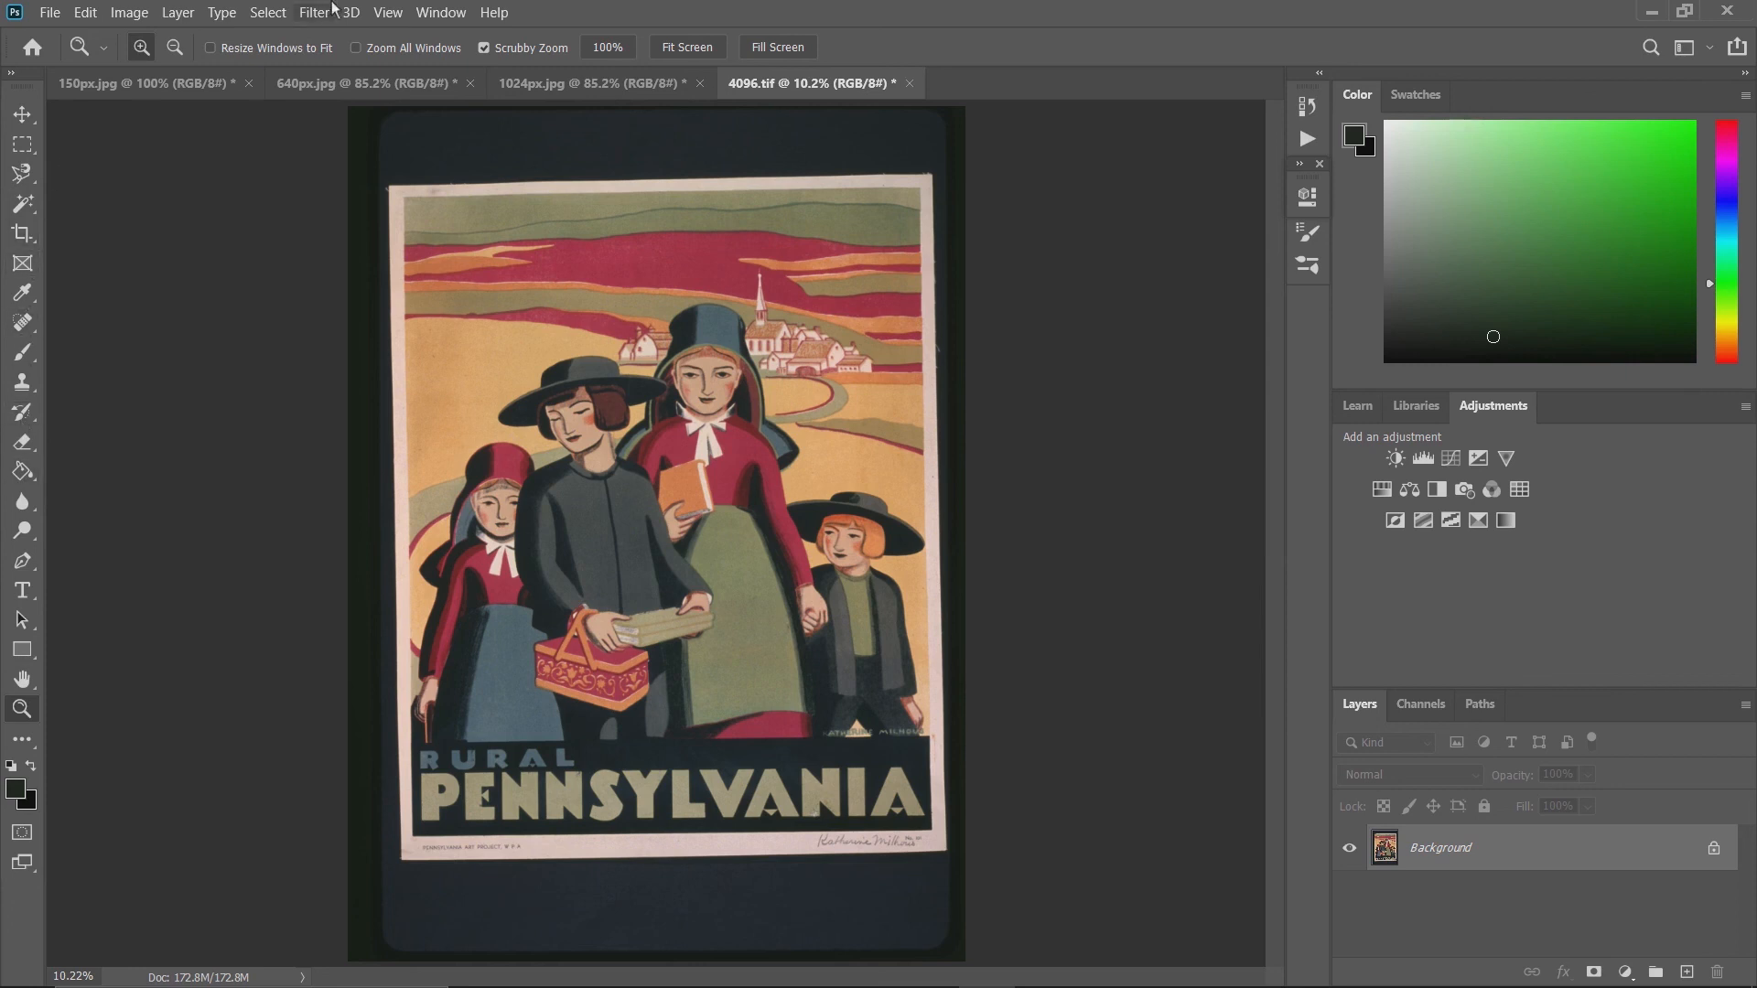
Apply the Color Halftone filter to the 4096.tif poster with a maximum radius of 8 pixels and the default screen angles.
{"action": "left_click", "coordinate": [437, 13]}
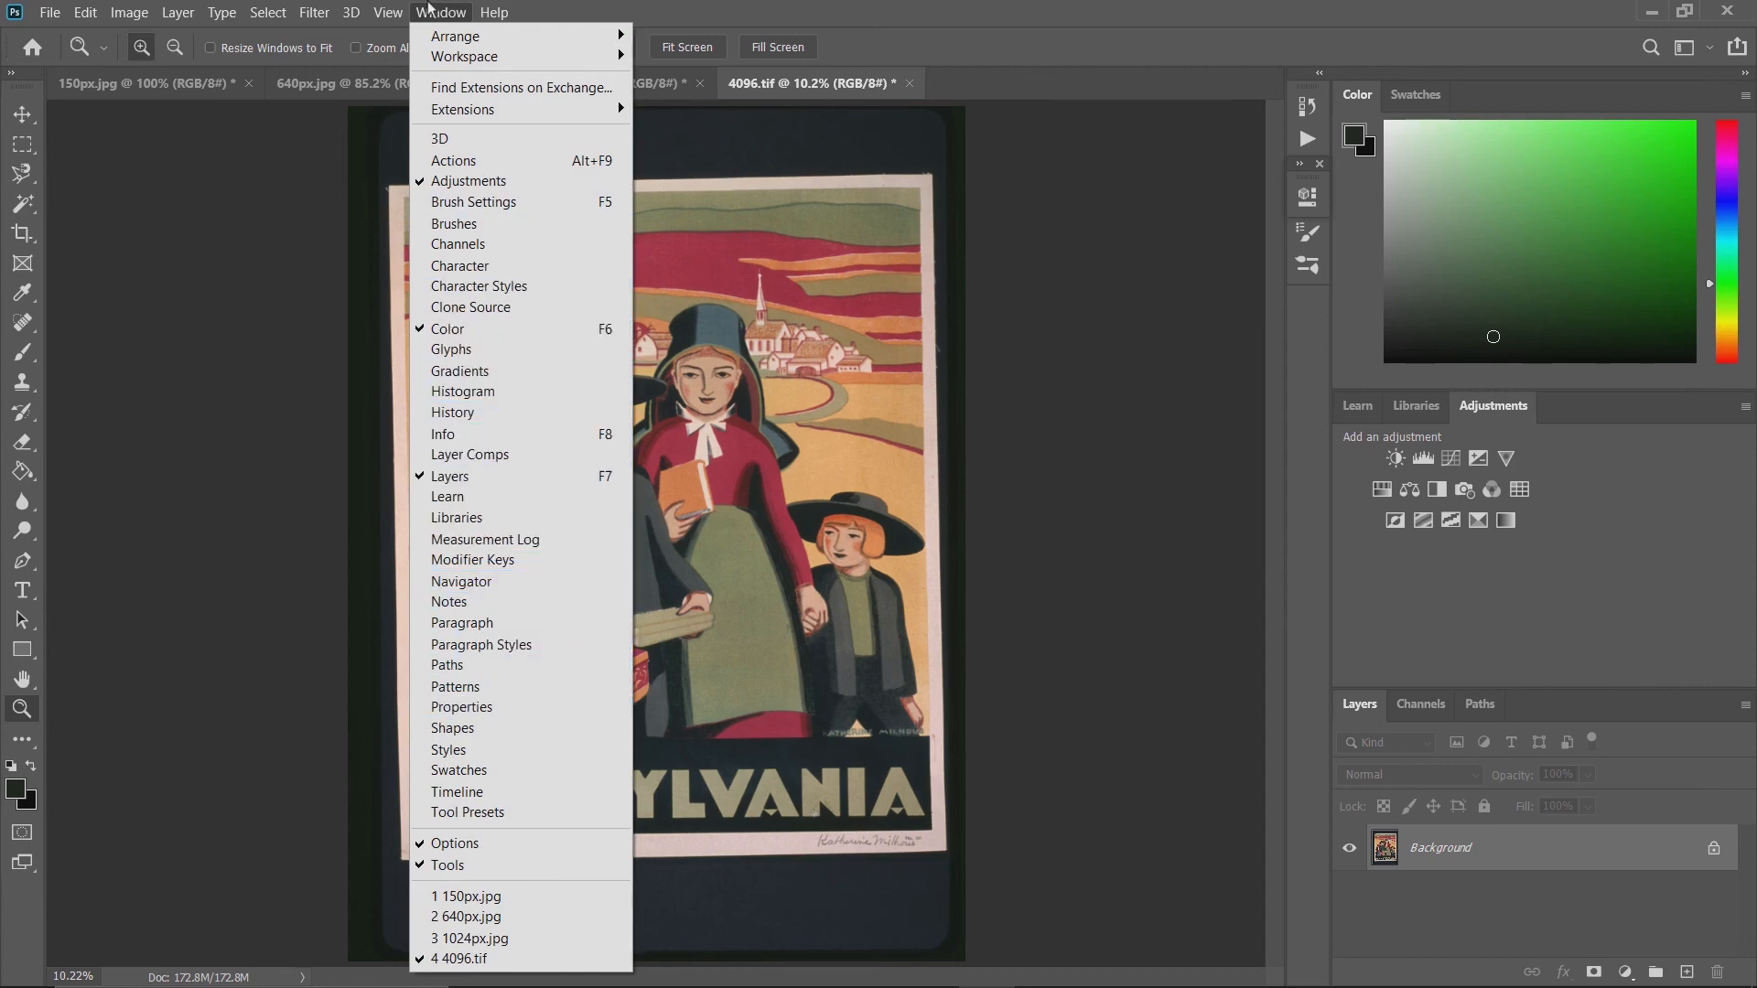
{"action": "mouse_move", "coordinate": [314, 13]}
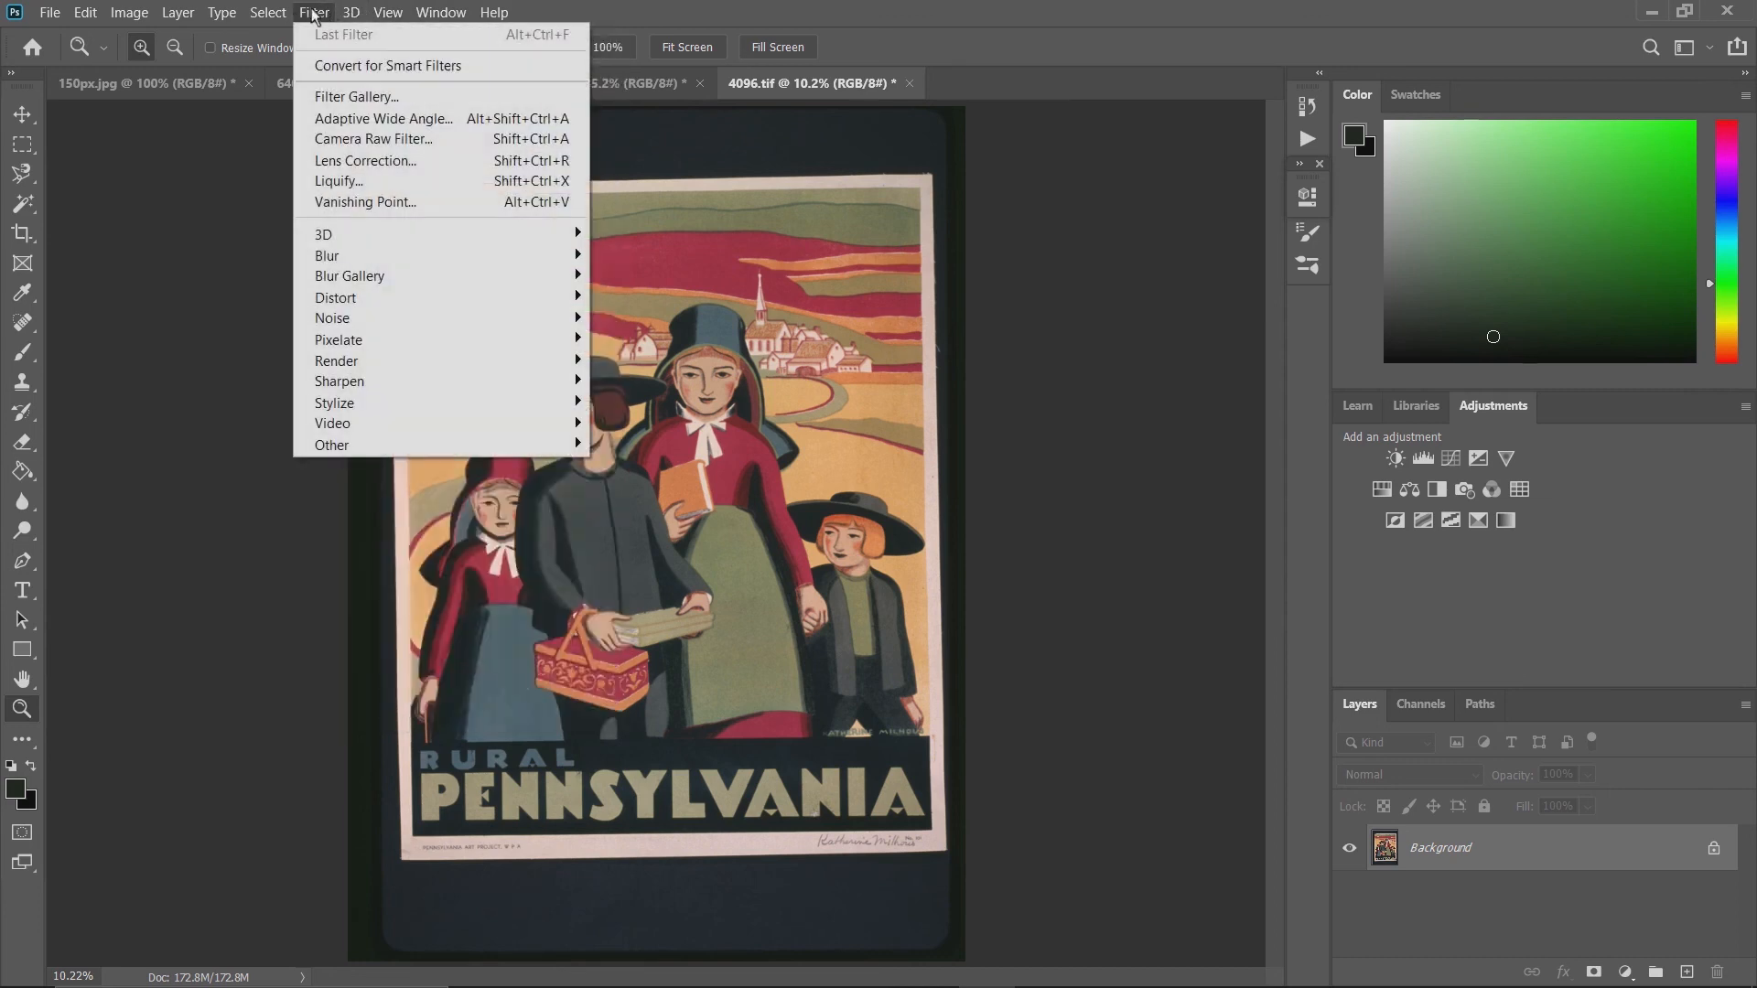
{"action": "mouse_move", "coordinate": [344, 263]}
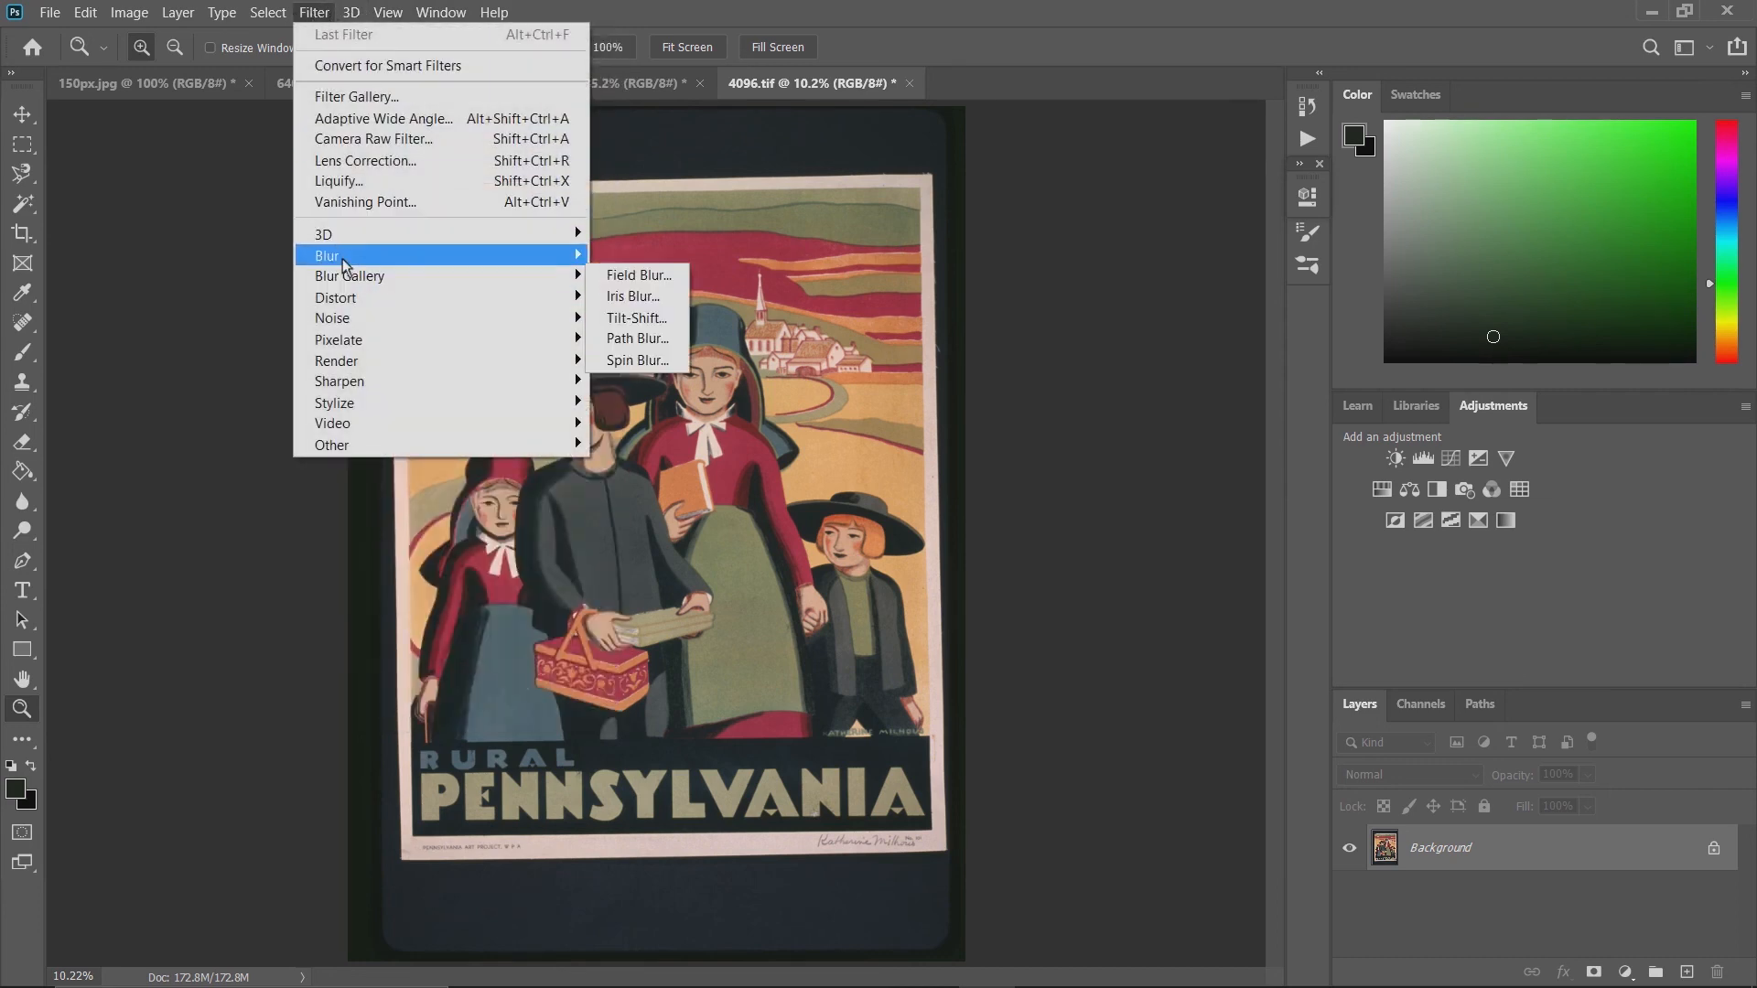
{"action": "mouse_move", "coordinate": [345, 350]}
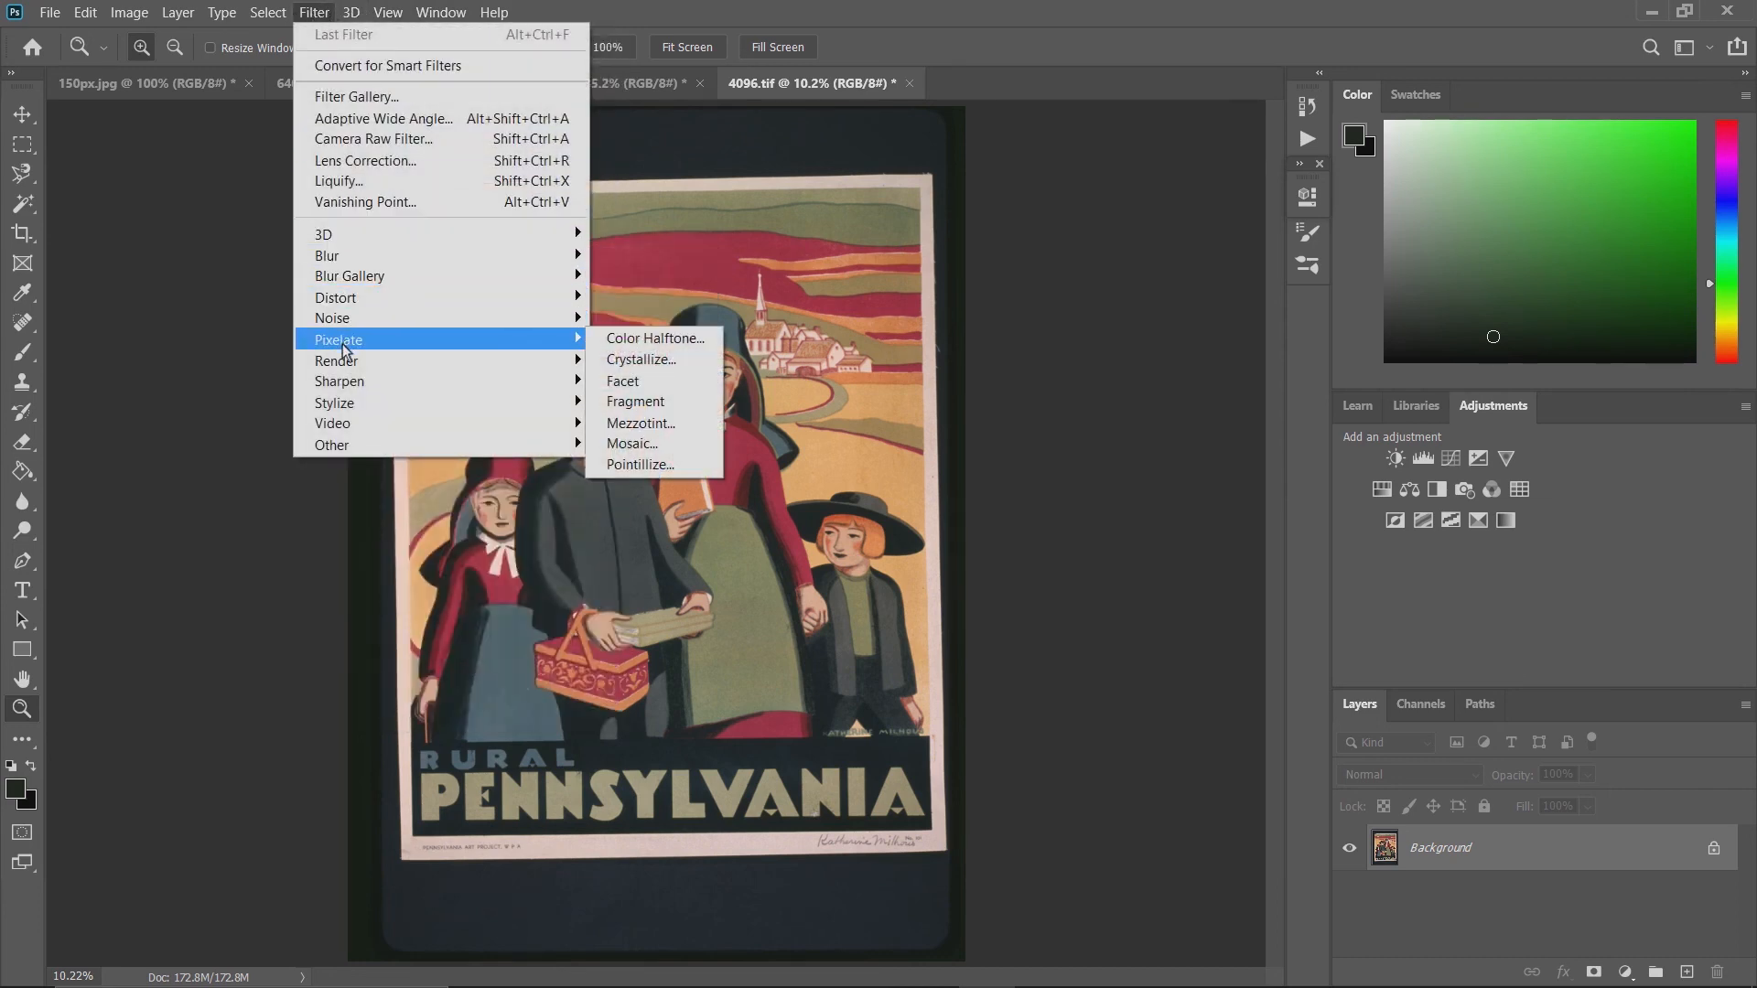
{"action": "left_click", "coordinate": [635, 339]}
{"action": "left_click_drag", "start_coordinate": [881, 256], "coordinate": [1007, 229]}
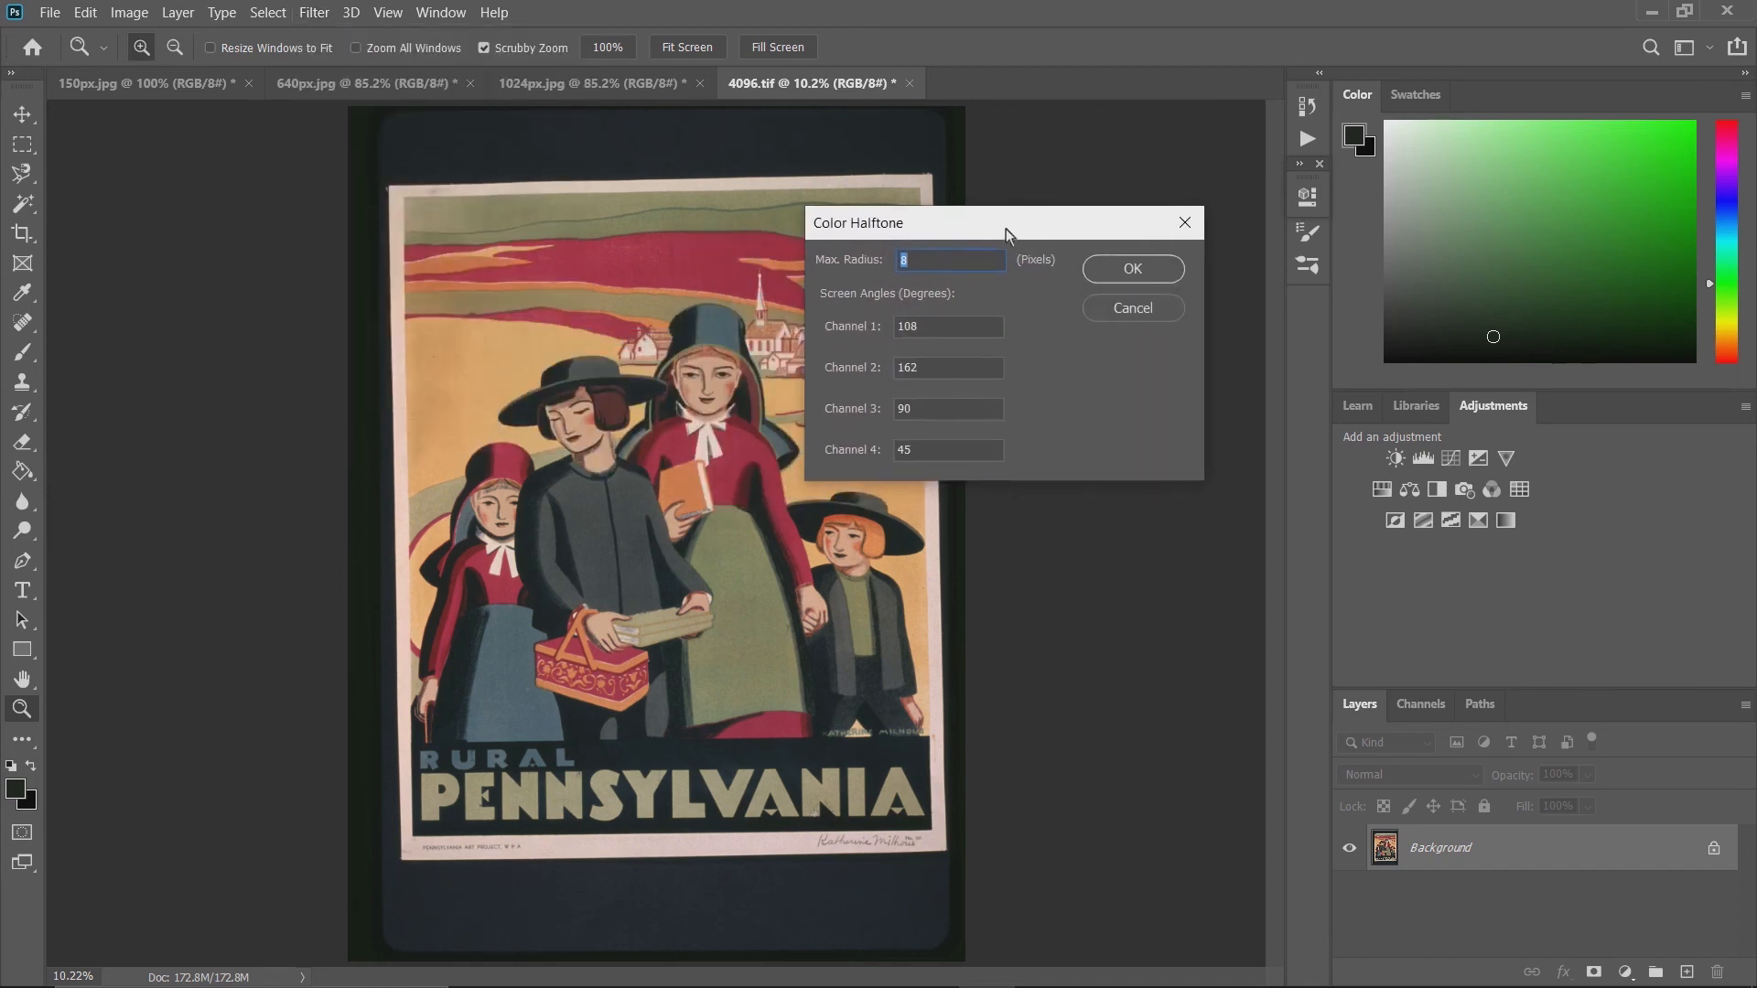
{"action": "left_click", "coordinate": [1139, 276]}
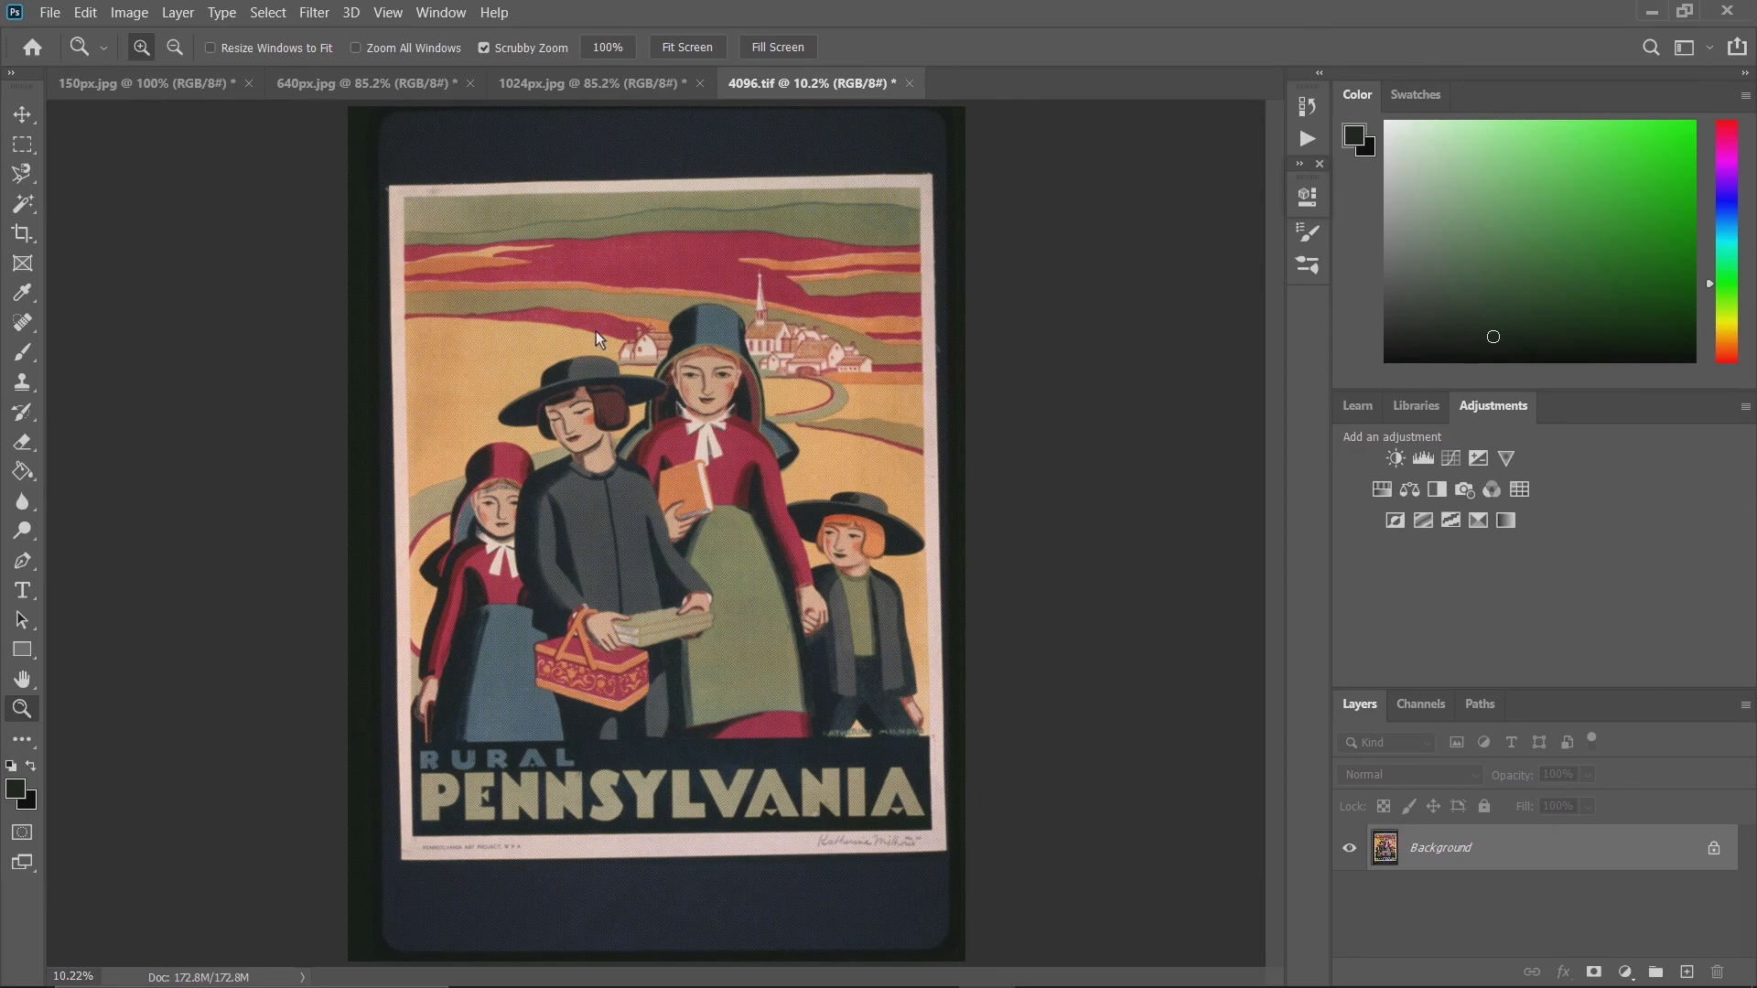
Examine the halftone dots of the 4096.tif poster at 300%, and compare them with the overall view at 12.5%.
{"action": "left_click_drag", "start_coordinate": [596, 331], "coordinate": [622, 376]}
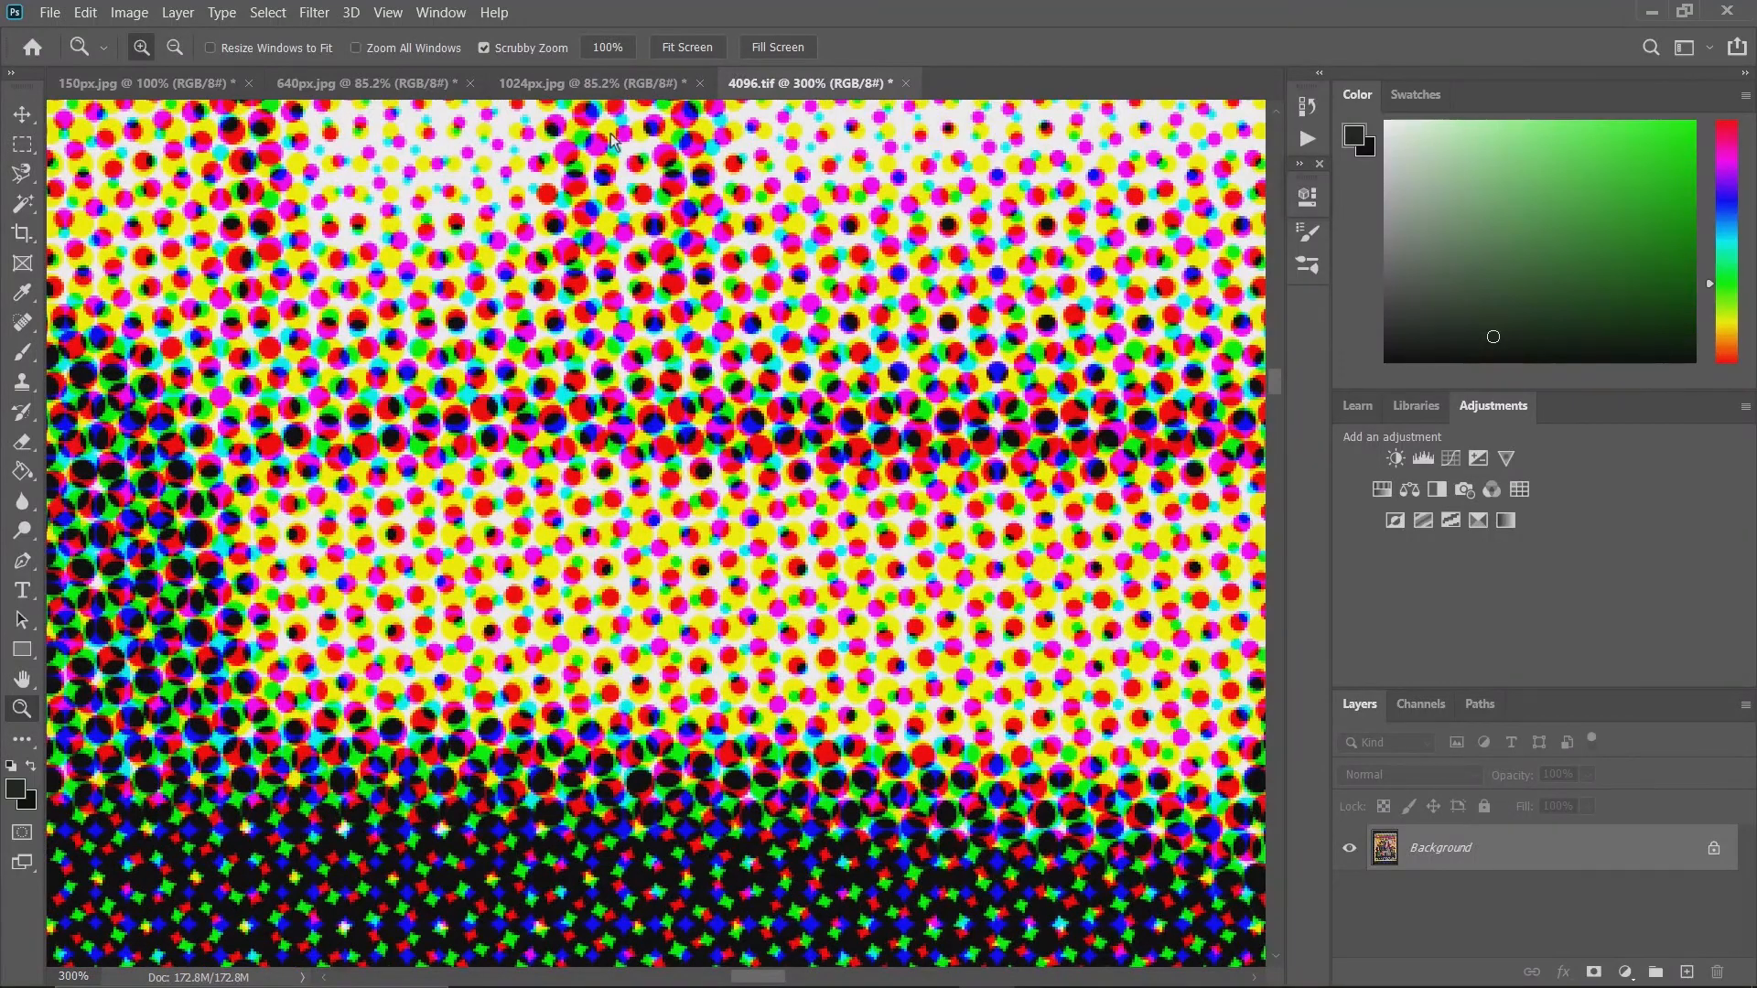
{"action": "left_click", "coordinate": [674, 47]}
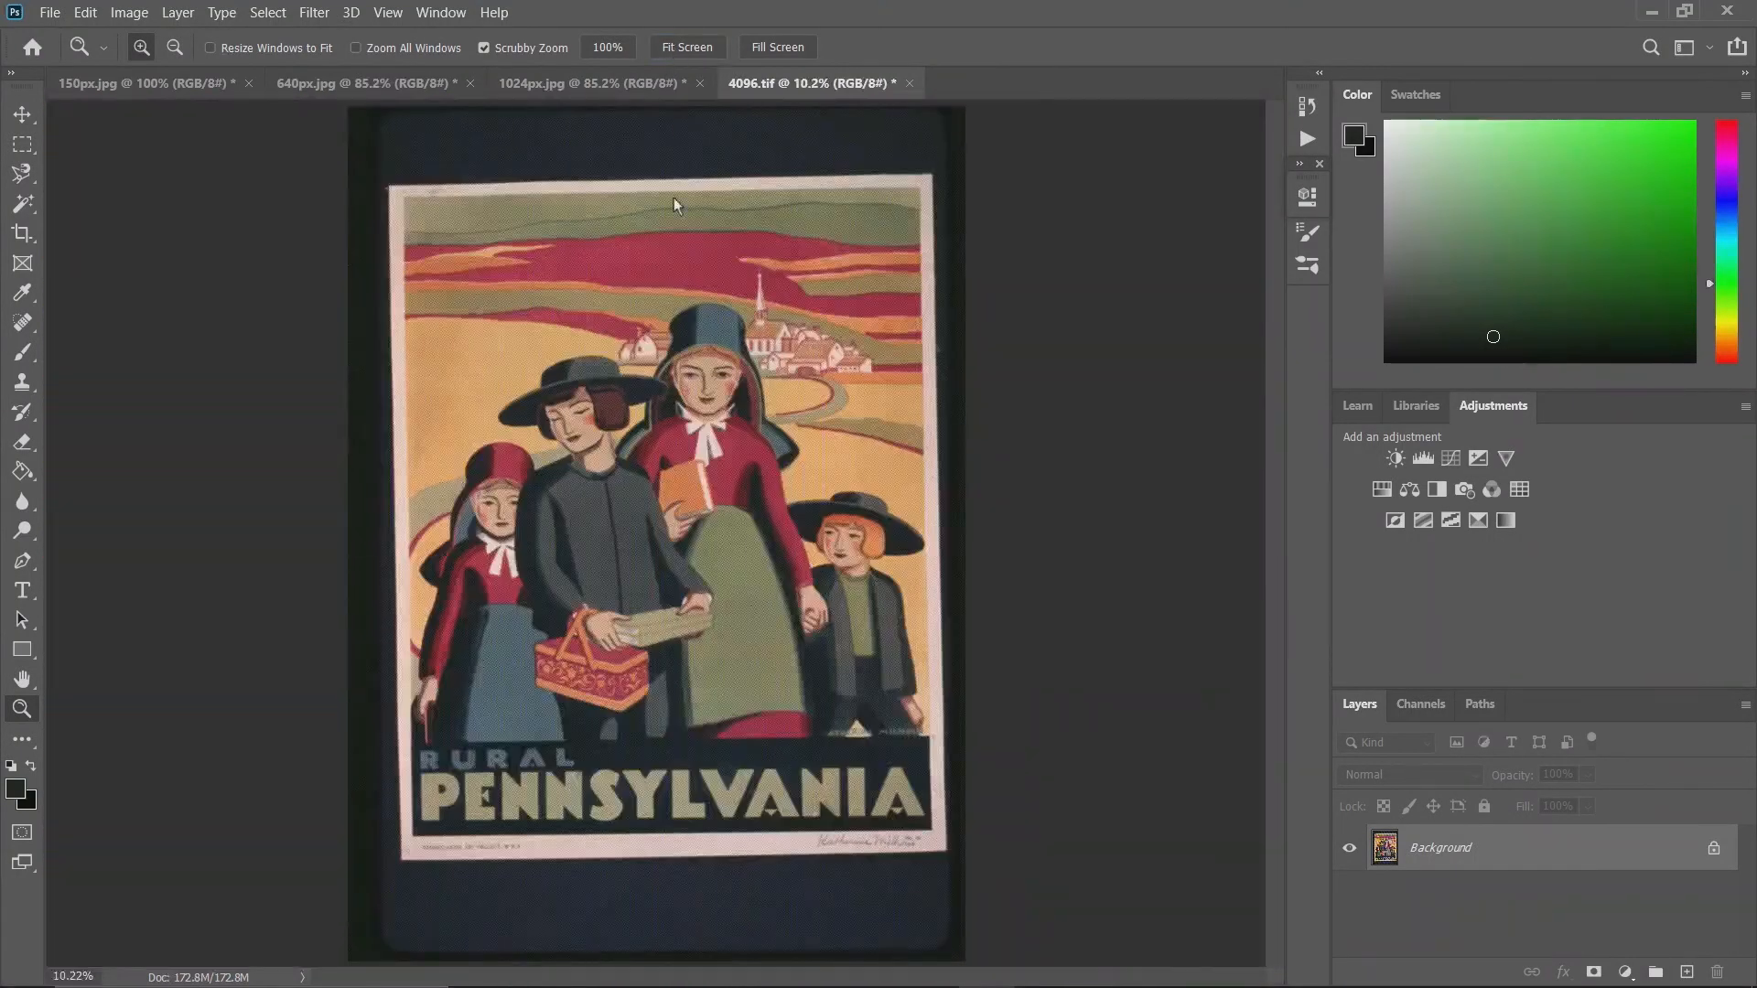
{"action": "left_click", "coordinate": [703, 369]}
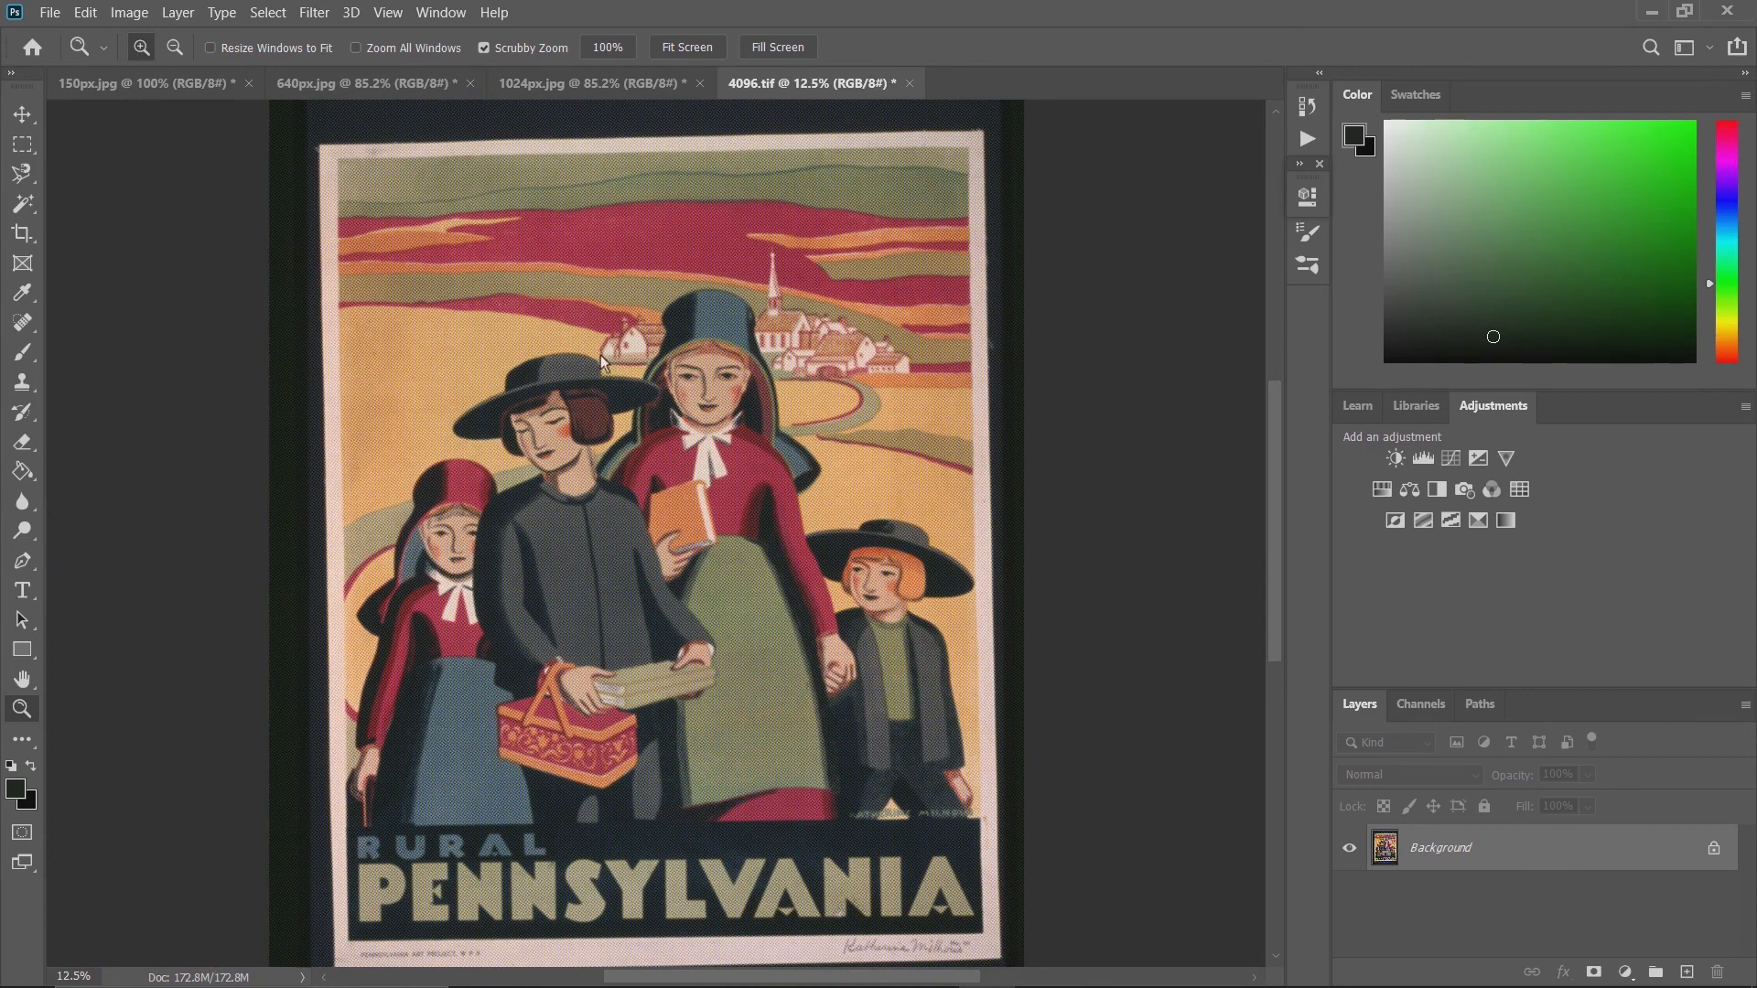
{"action": "scroll", "coordinate": [573, 365], "scroll_direction": "down", "scroll_amount": 1}
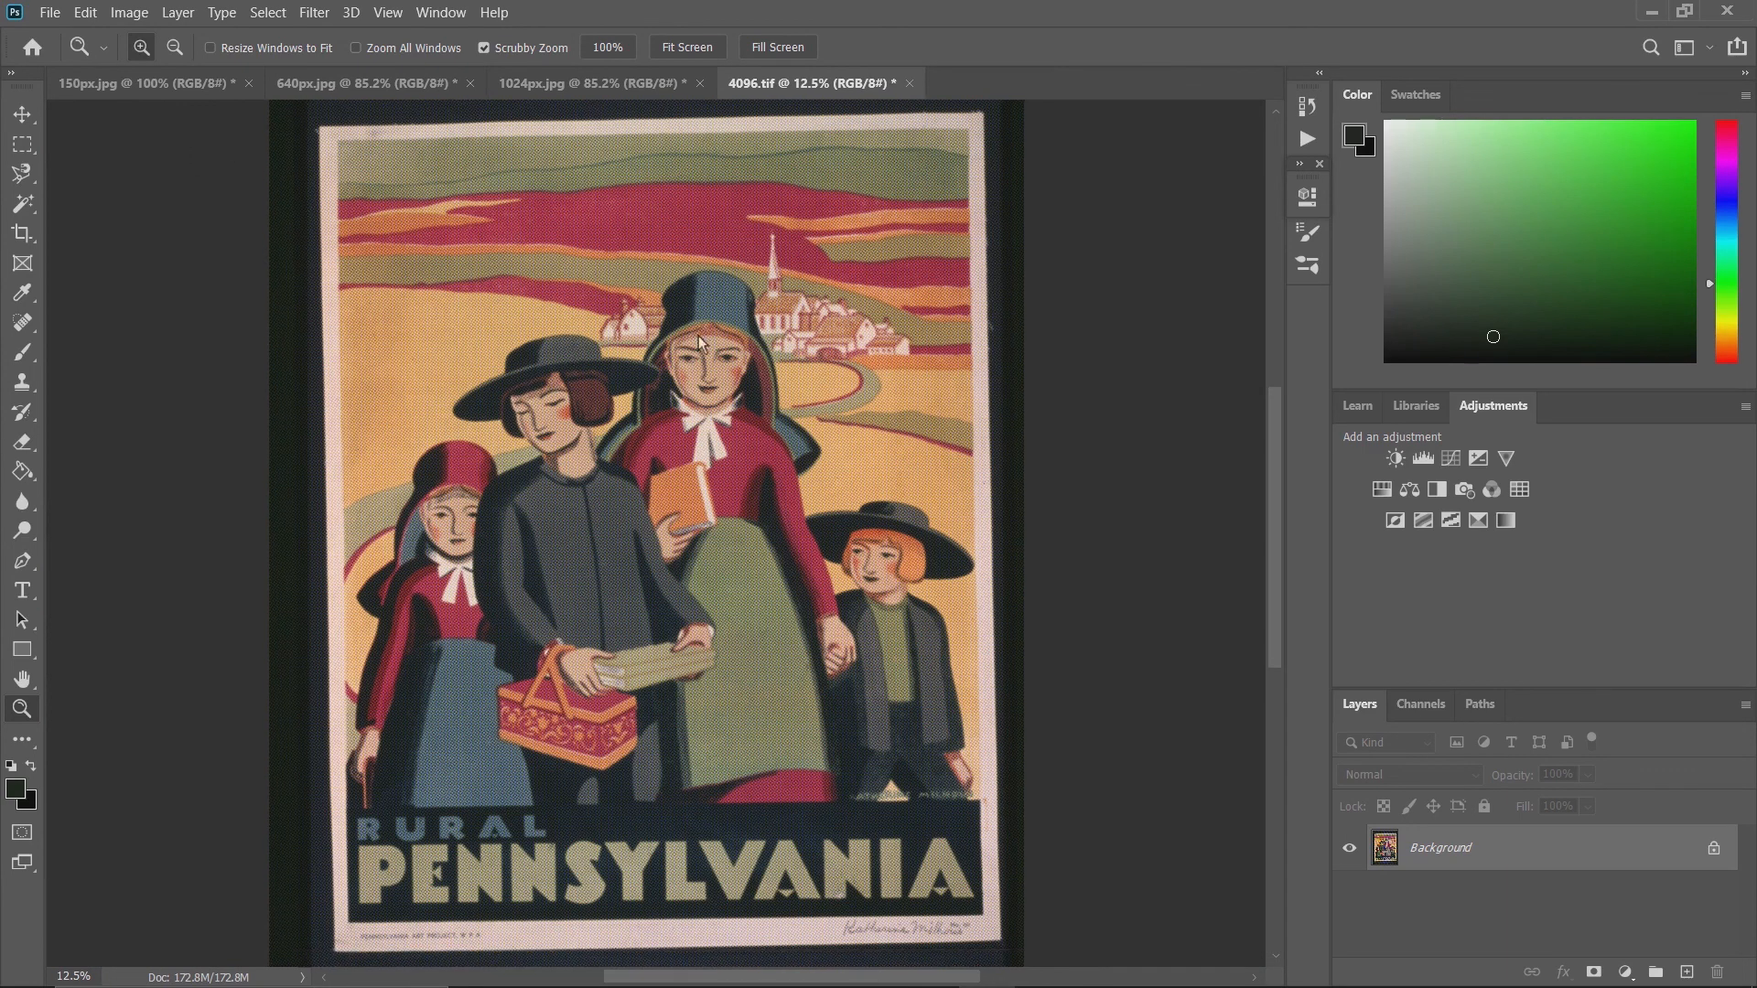
{"action": "scroll", "coordinate": [797, 267], "scroll_direction": "up", "scroll_amount": 1}
{"action": "scroll", "coordinate": [797, 267], "scroll_direction": "down", "scroll_amount": 1}
{"action": "left_click", "coordinate": [388, 13]}
{"action": "left_click", "coordinate": [390, 14]}
{"action": "left_click", "coordinate": [438, 14]}
{"action": "left_click", "coordinate": [400, 16]}
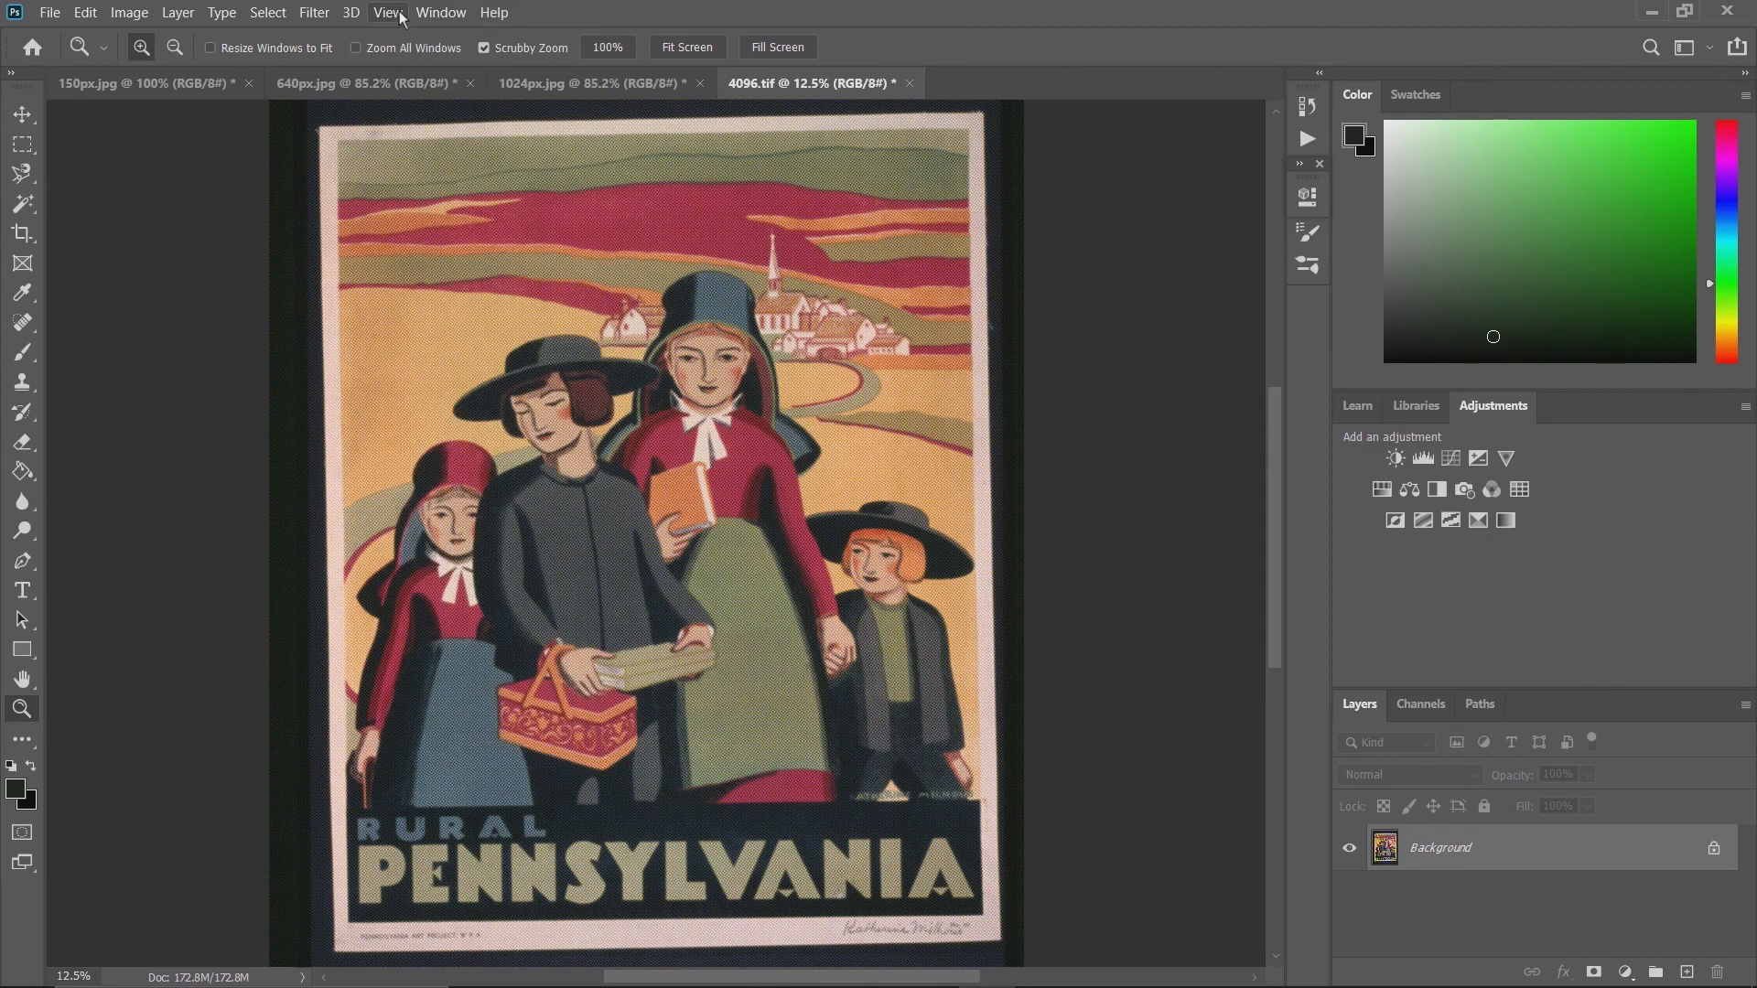